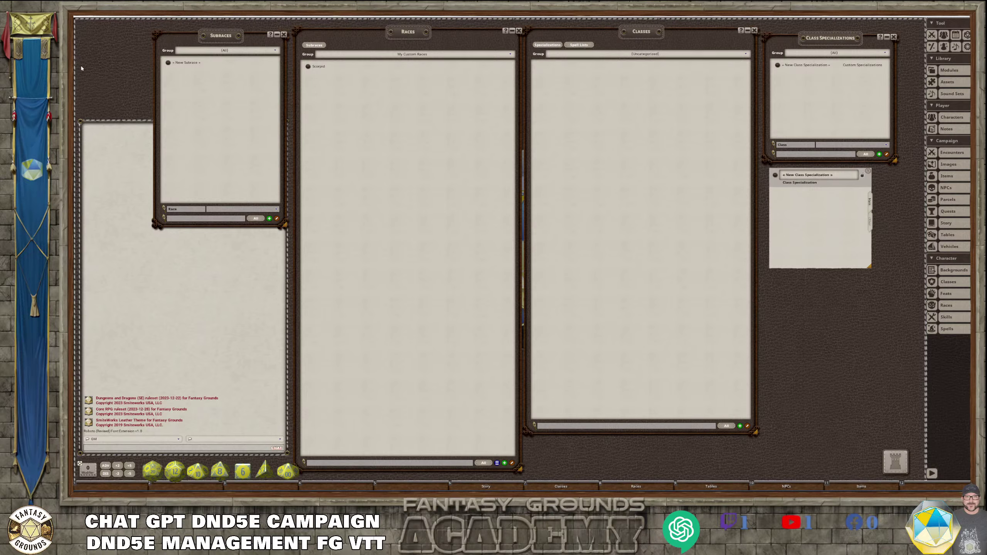
Switch to ChatGPT in the browser and open the 5e Campaign Curator from the expanded list of custom GPTs.
key("alt+Tab")
double_click(658, 75)
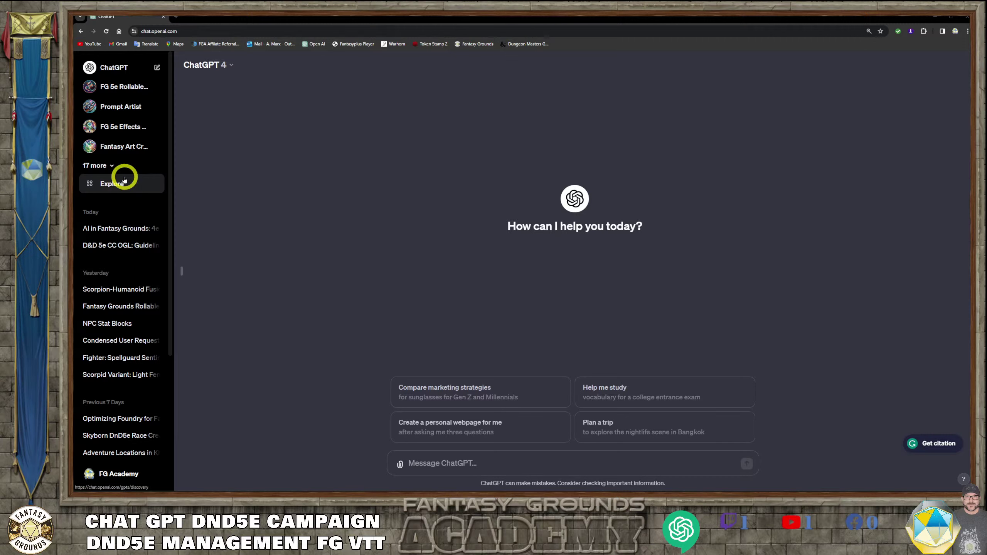
left_click(113, 167)
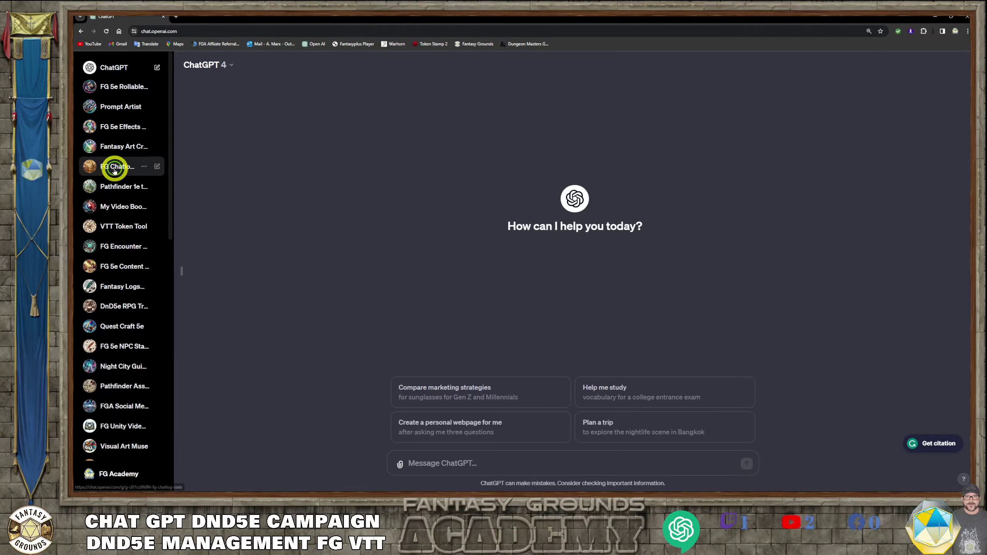
scroll(115, 291, "down", 5)
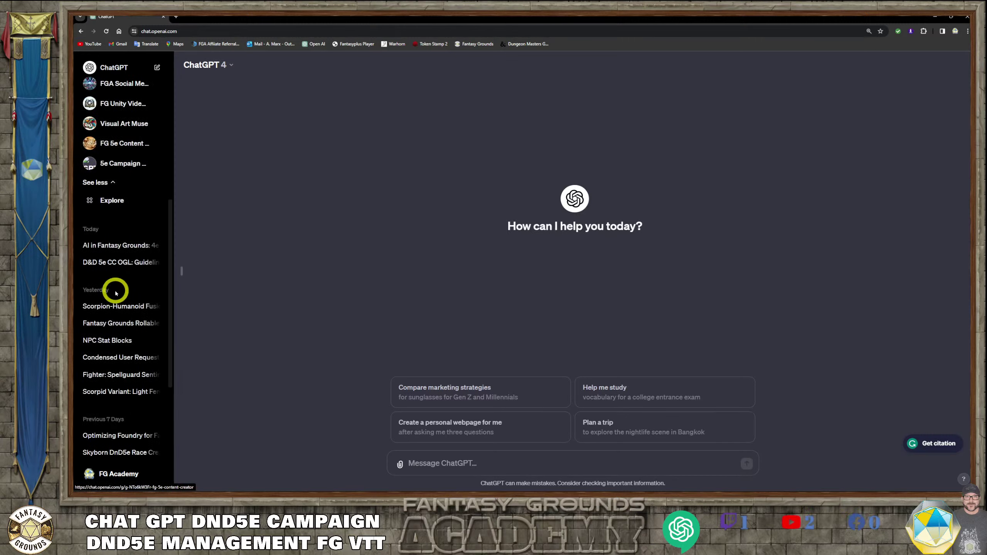
scroll(116, 292, "up", 8)
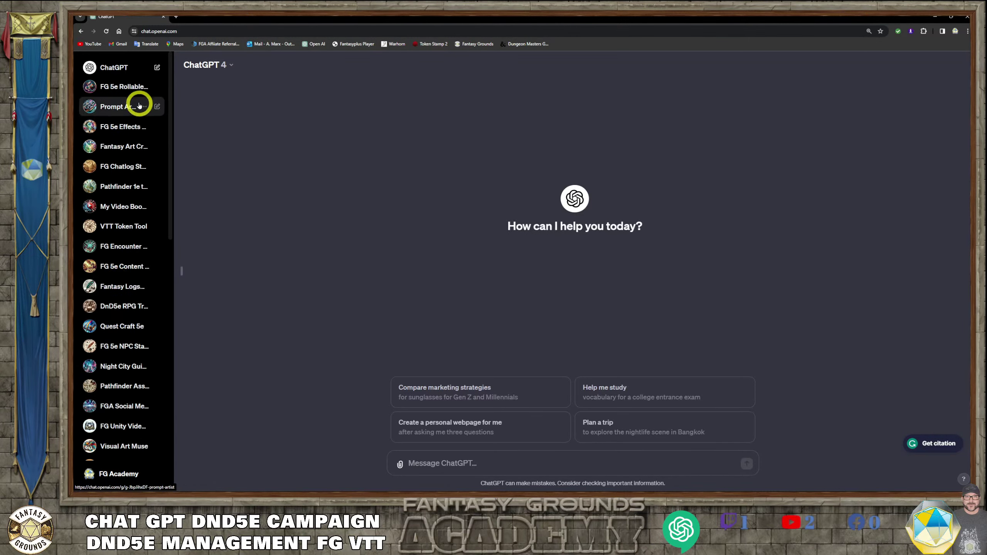
scroll(130, 230, "down", 3)
scroll(130, 272, "down", 2)
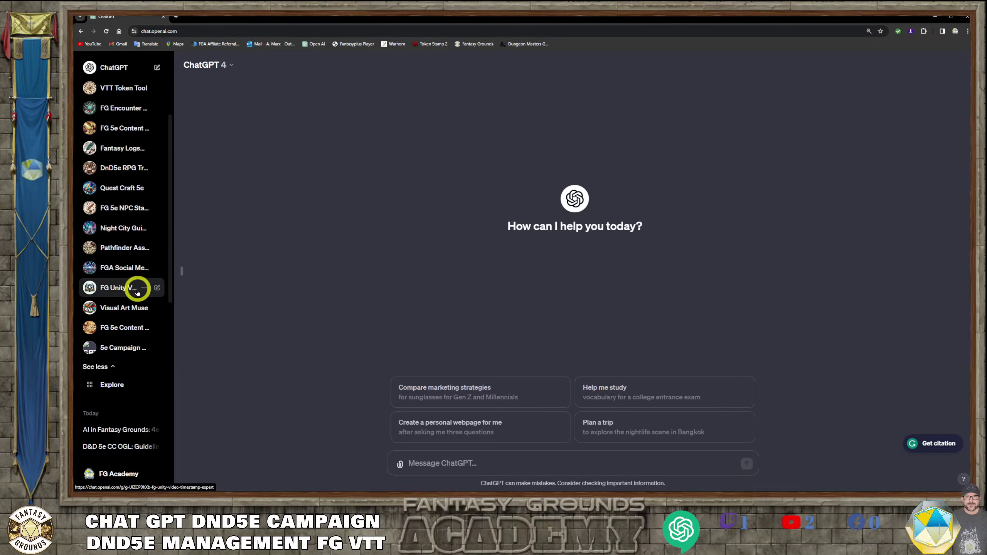
left_click(119, 349)
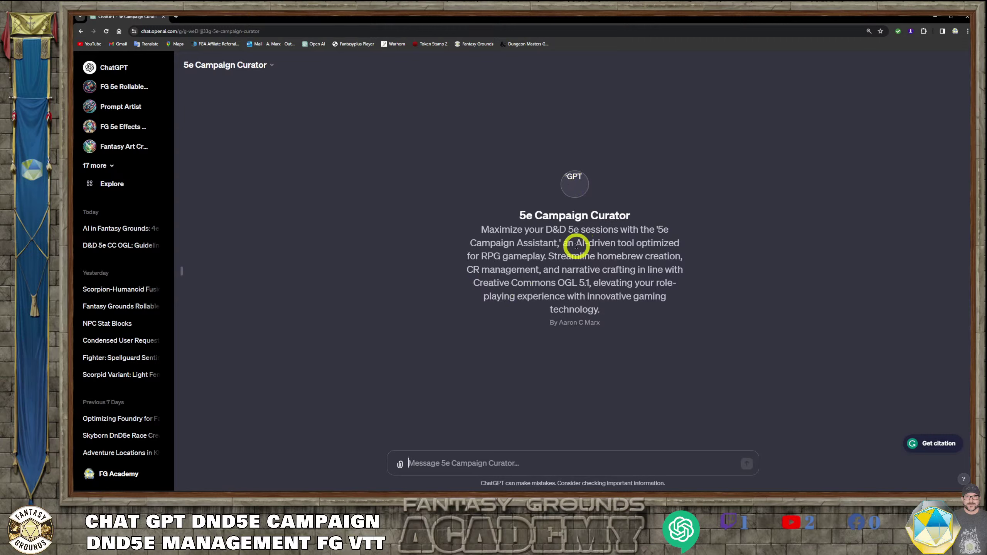
Examine the 5e Campaign Curator's configuration, including its instructions, knowledge files and capabilities, and return to its chat page.
left_click(272, 66)
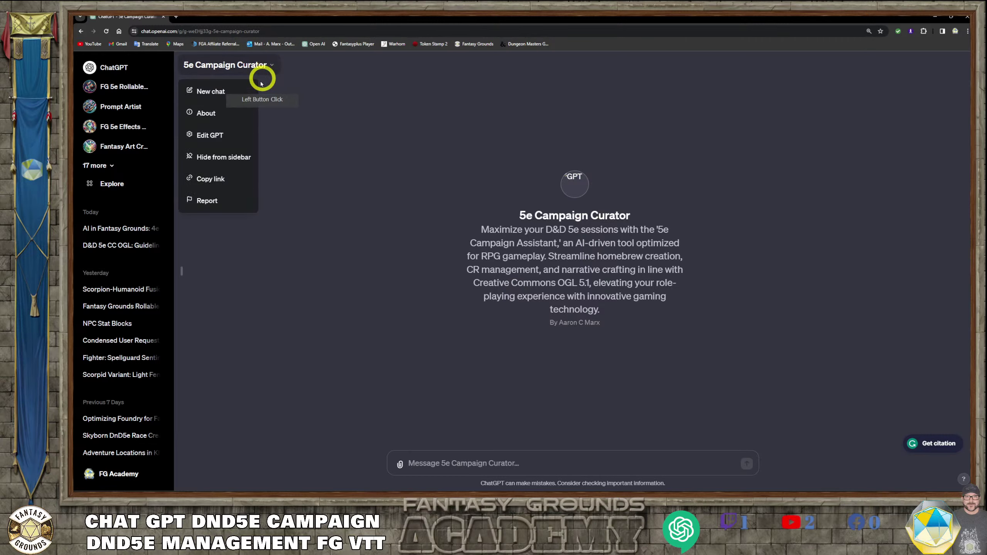
left_click(224, 139)
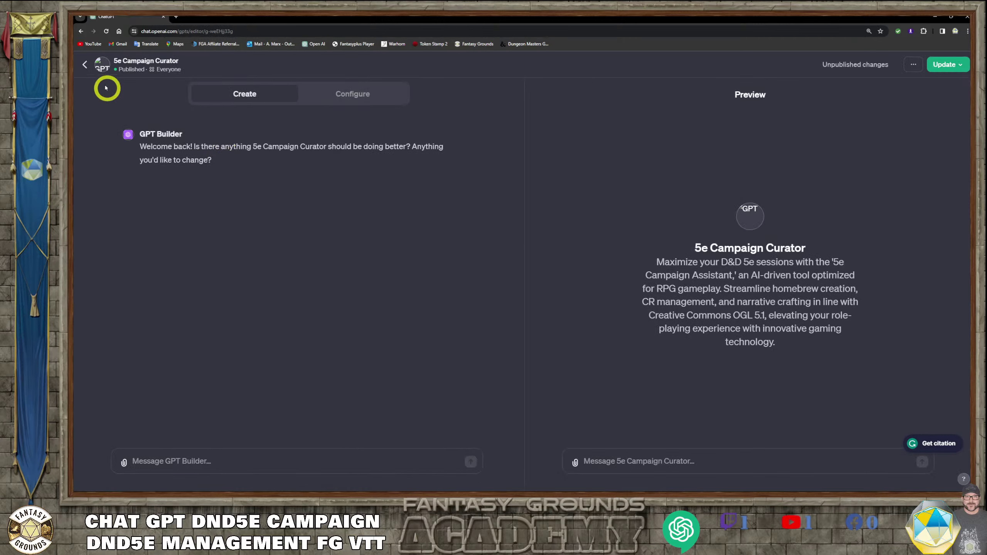
left_click(359, 97)
scroll(188, 273, "down", 5)
scroll(209, 317, "down", 3)
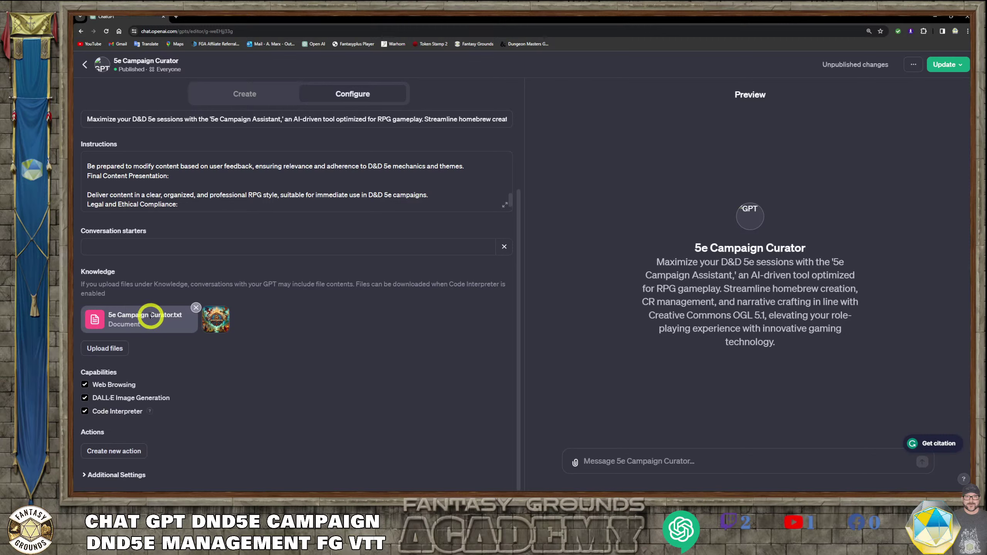
scroll(284, 202, "up", 10)
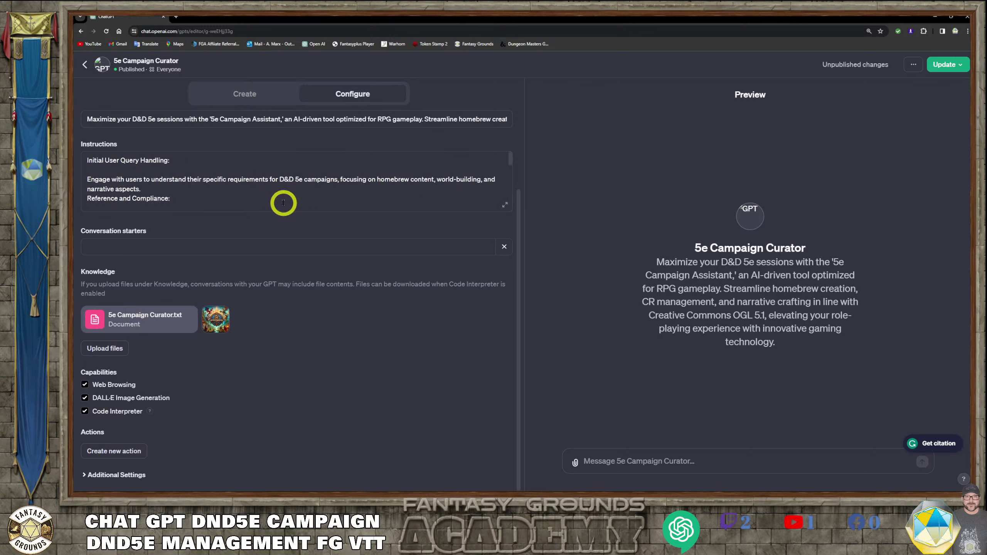
scroll(194, 177, "down", 10)
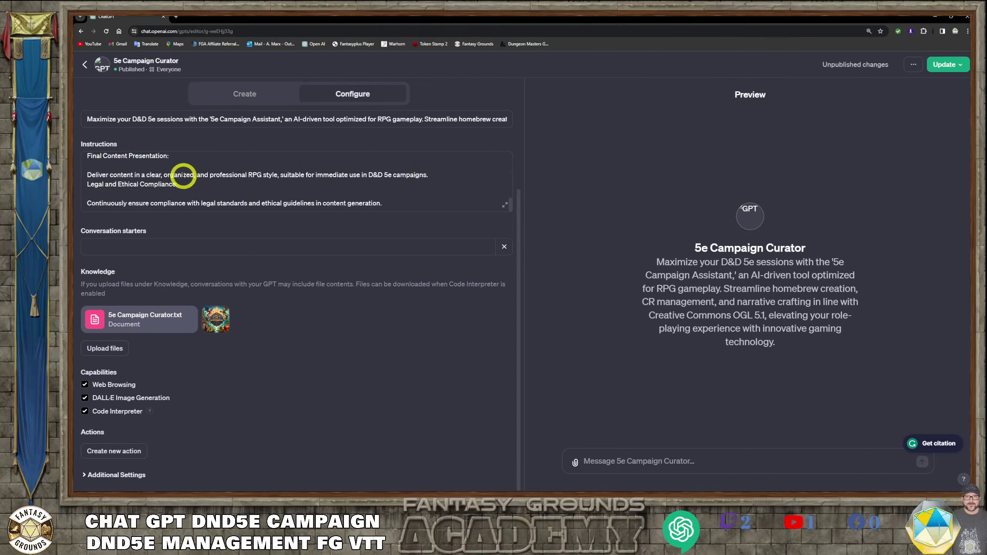
mouse_move(155, 315)
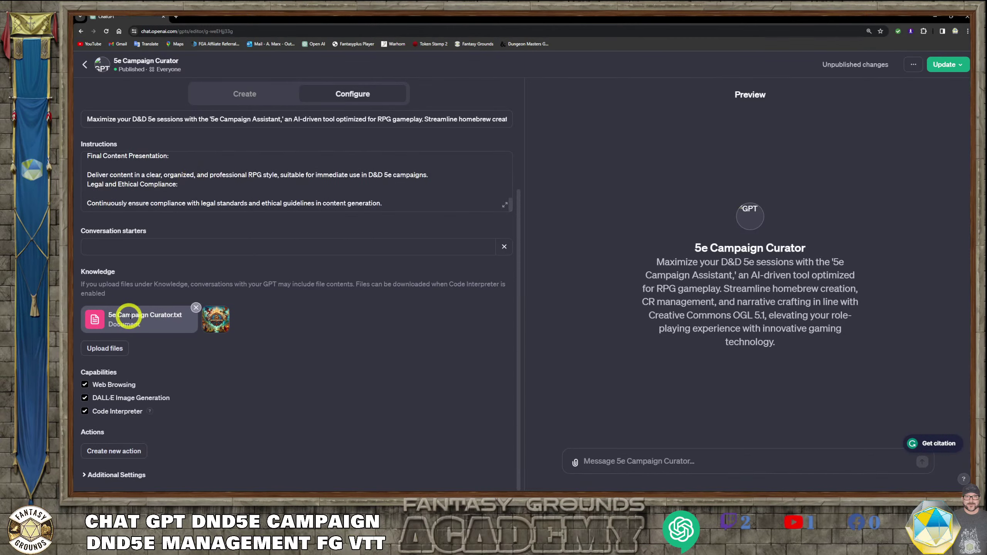
mouse_move(222, 322)
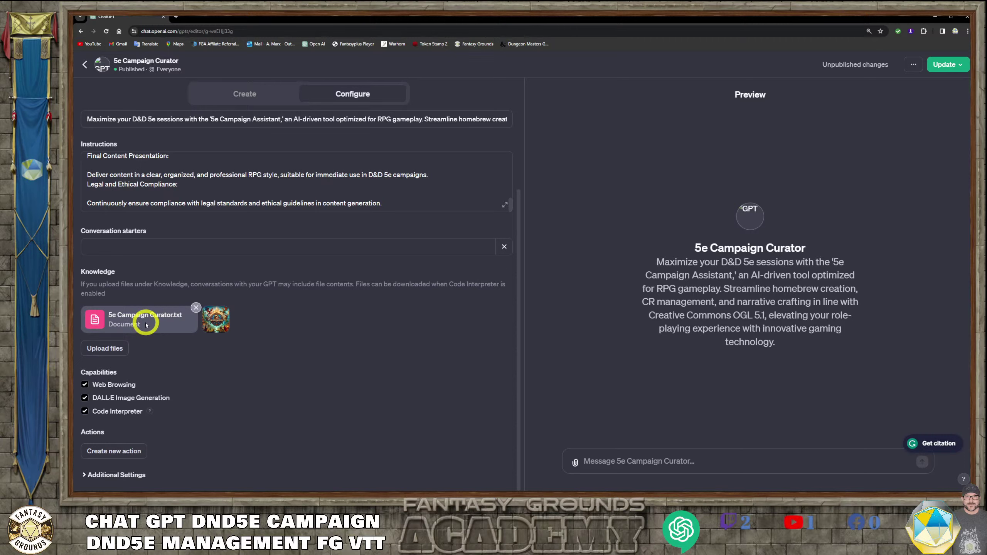
scroll(227, 293, "up", 3)
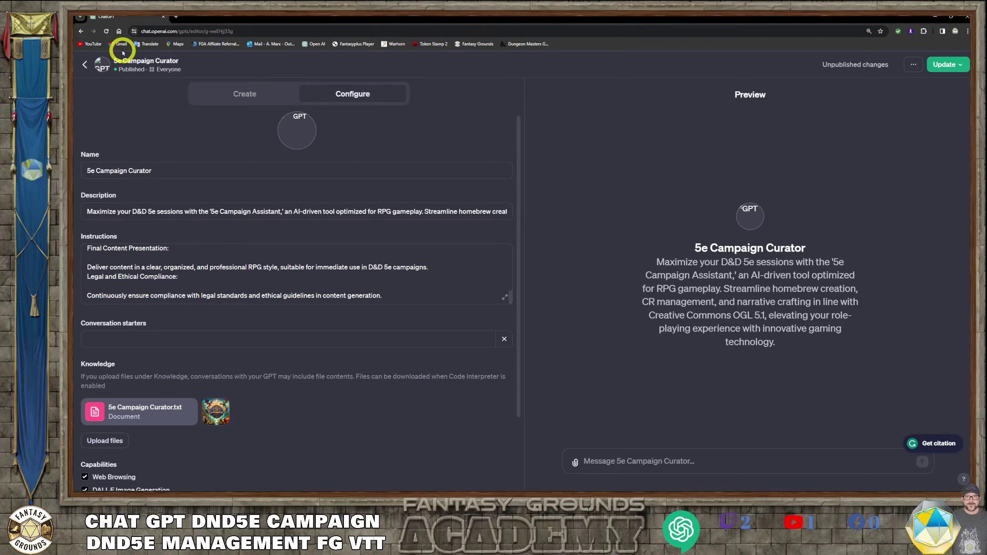
left_click(80, 31)
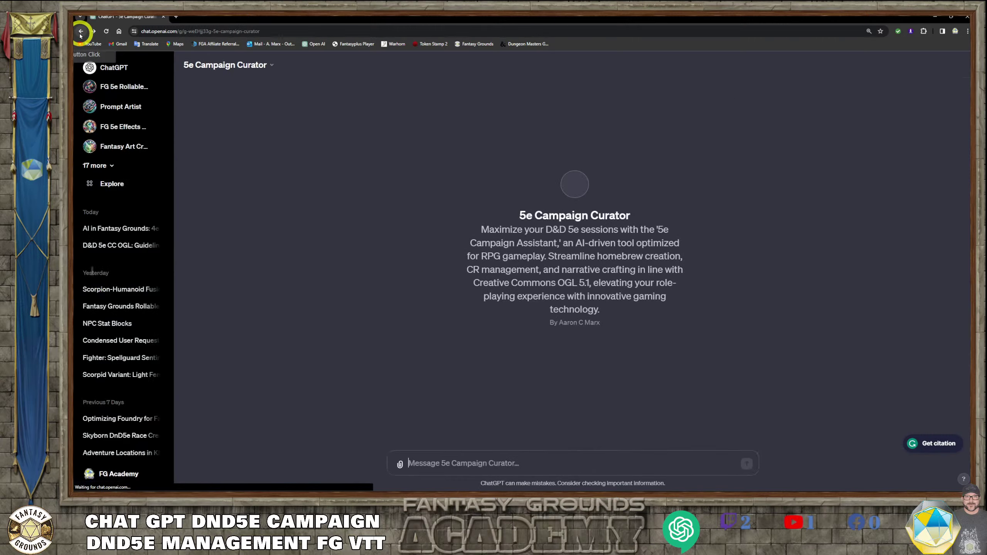
Expand the list of custom GPTs and read through the 5e Campaign Curator's description.
left_click(111, 165)
scroll(119, 241, "down", 3)
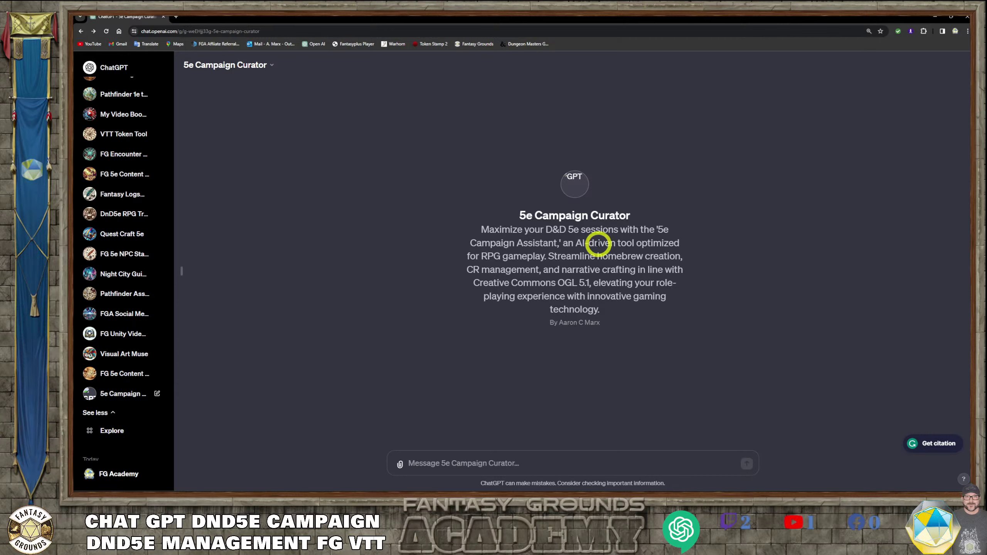
left_click_drag(475, 225, 714, 322)
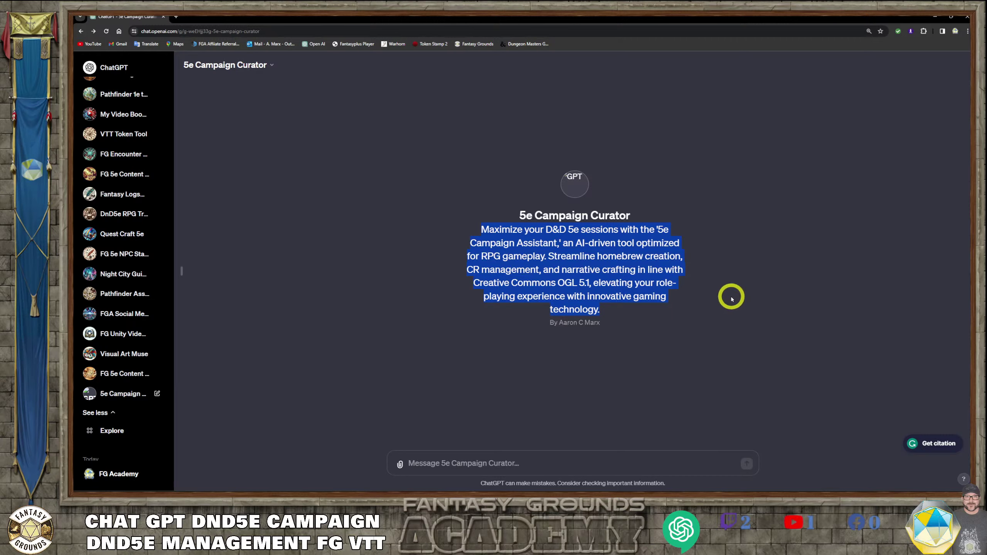
left_click(539, 238)
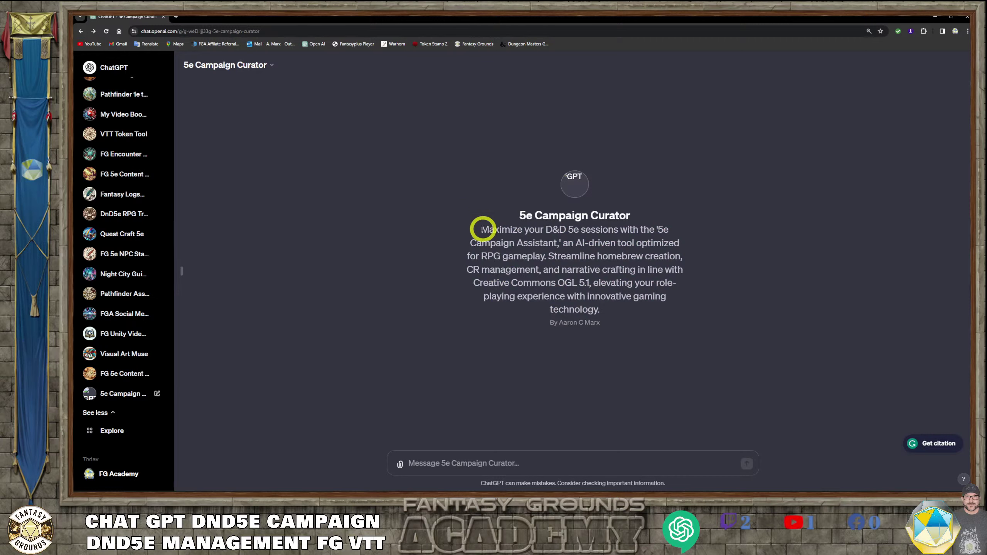
left_click_drag(482, 229, 614, 311)
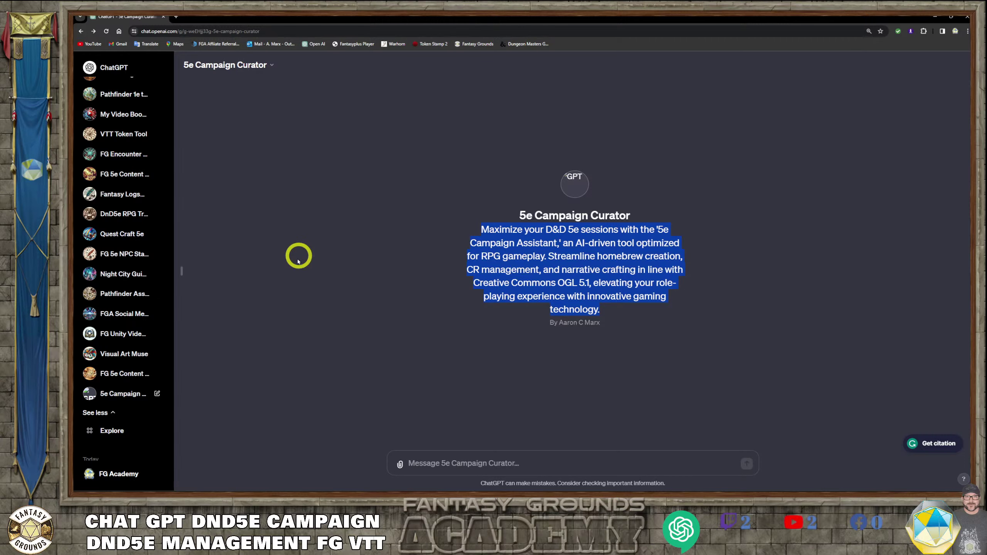
left_click(404, 457)
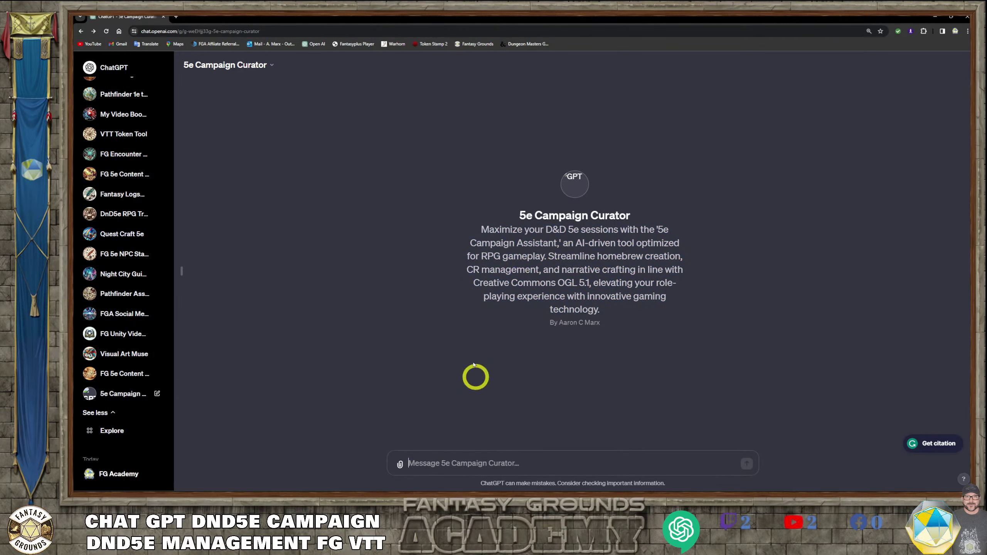
left_click(464, 460)
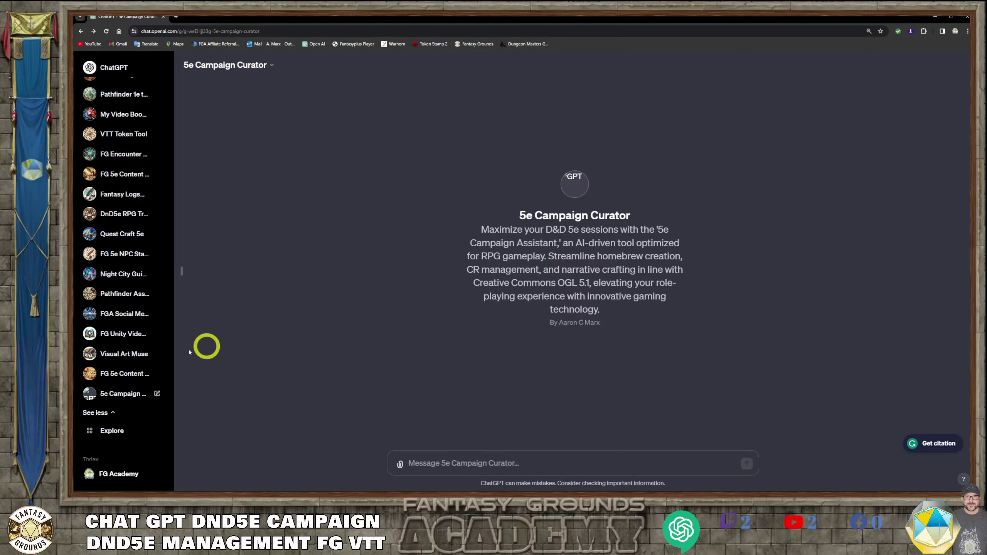
Open the FG 5e Content Creator GPT and start a prompt with "I want to reflavor and rebuild mmost of the".
left_click(117, 375)
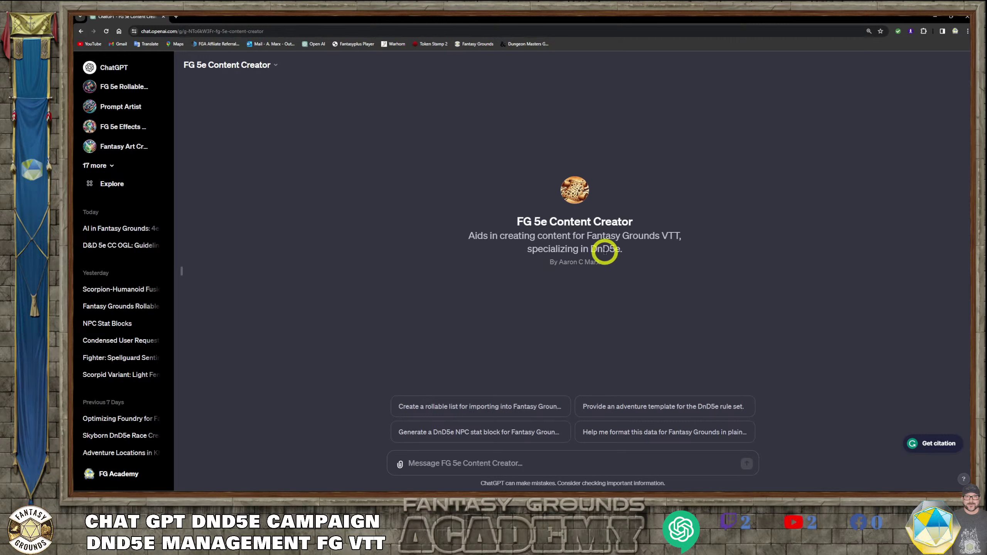
left_click(453, 465)
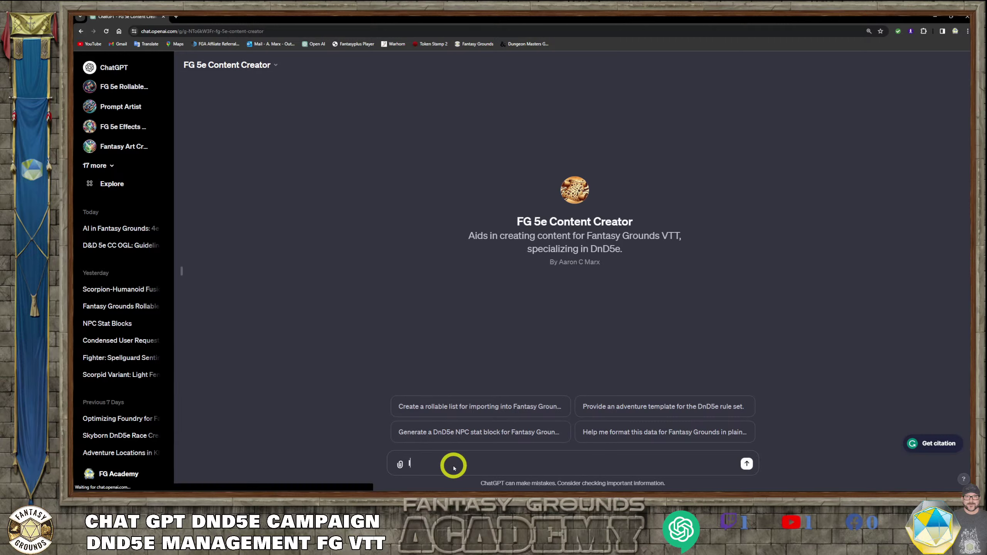
type("I want to reflavor")
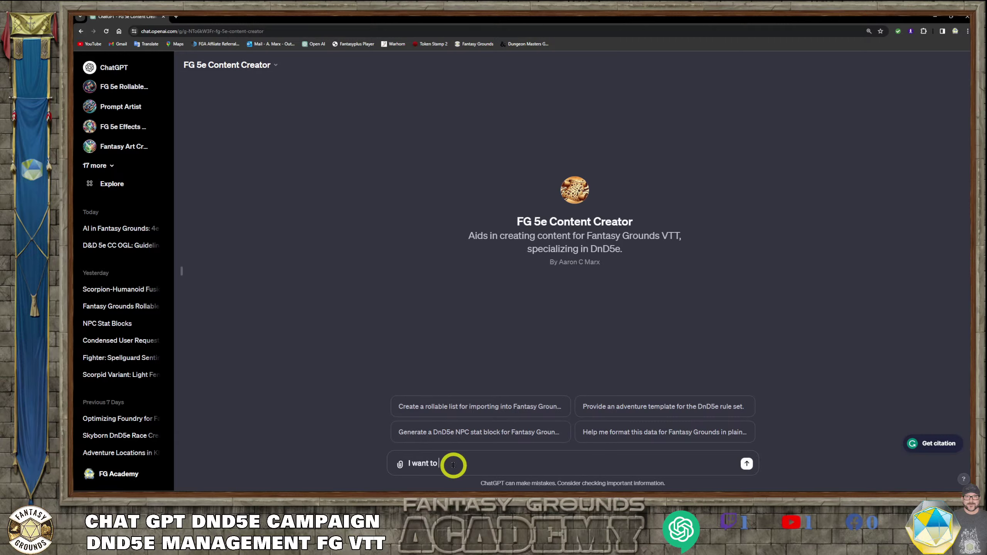
type(" and rebuild some of t")
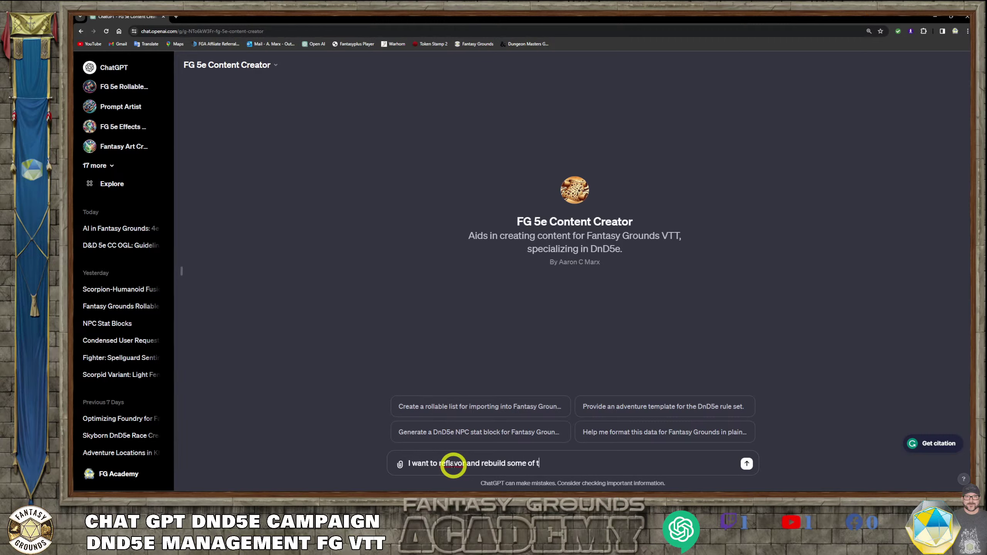
type("he sta")
key("BackSpace")
key("BackSpace")
key("BackSpace")
key("BackSpace")
key("BackSpace")
key("BackSpace")
key("BackSpace")
key("BackSpace")
key("BackSpace")
key("BackSpace")
key("BackSpace")
key("BackSpace")
key("BackSpace")
key("BackSpace")
key("BackSpace")
type("mmost of the")
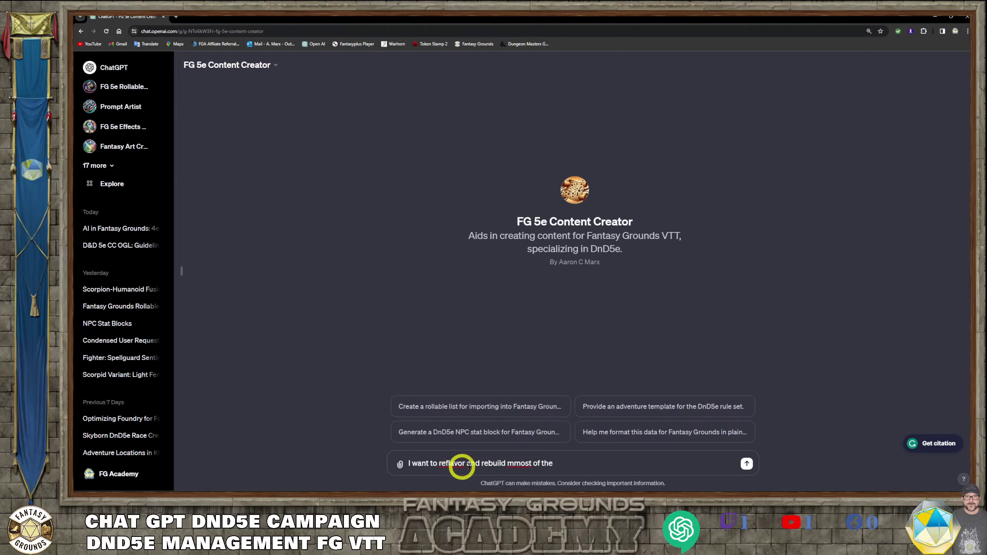
Correct the prompt's spelling by changing "mmost" to "most" and "reflavor" to "re-flavor".
left_click(512, 464)
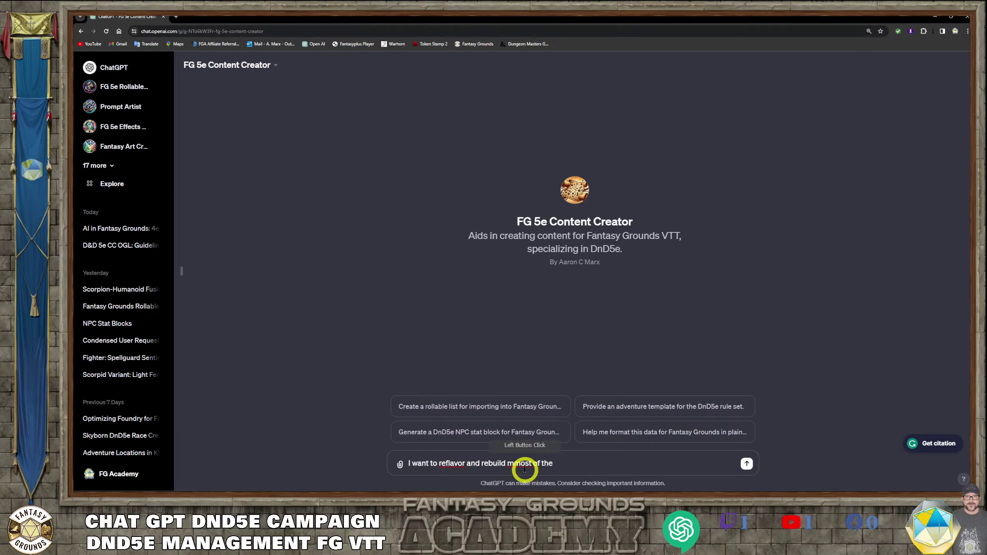
key("BackSpace")
left_click(449, 463)
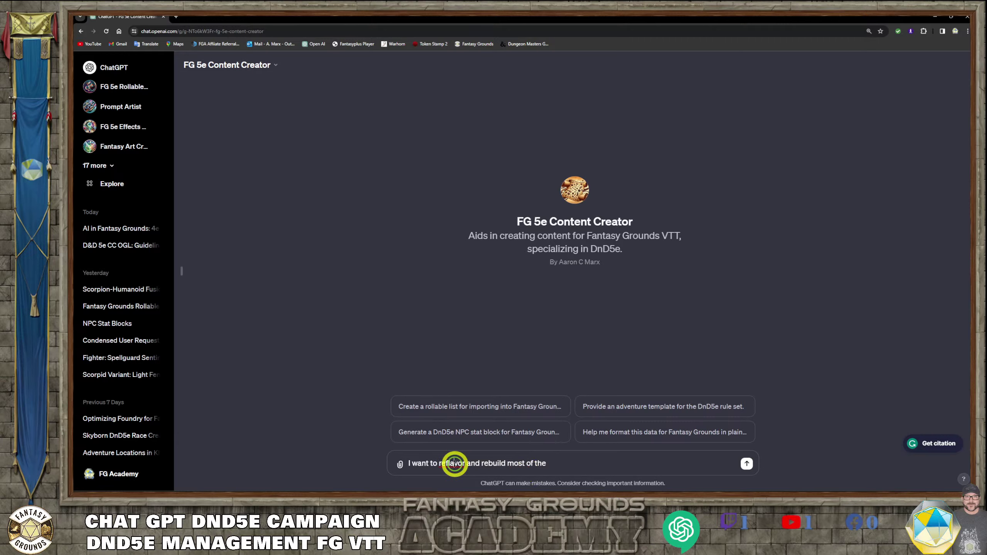
left_click(484, 475)
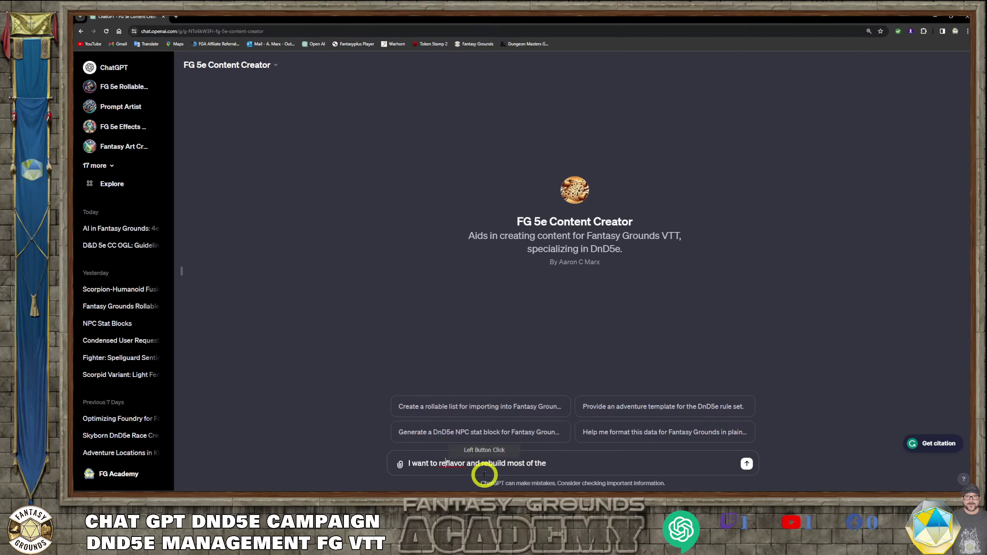
type("-")
left_click(577, 461)
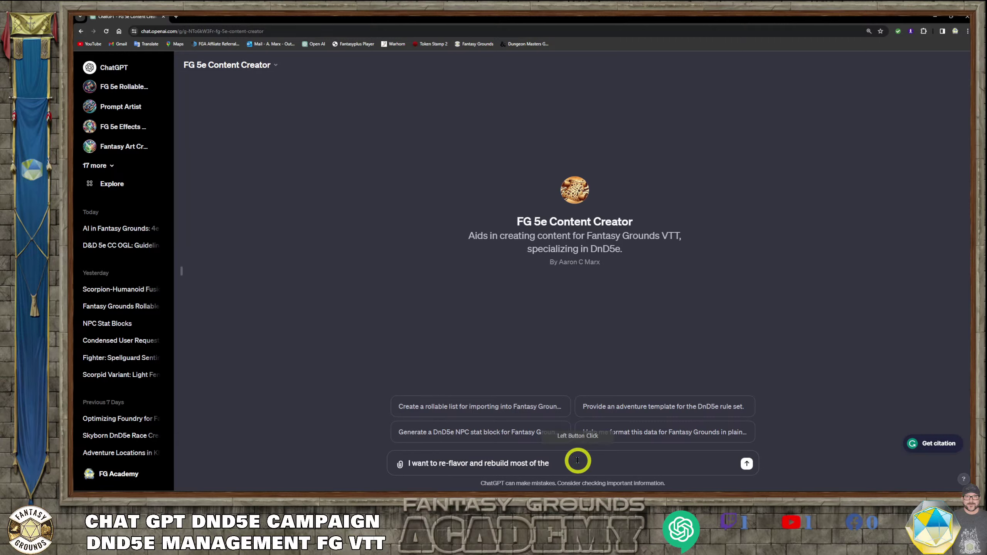
Continue the prompt's first sentence with "current Wizards spells that are elemental based.".
type("current")
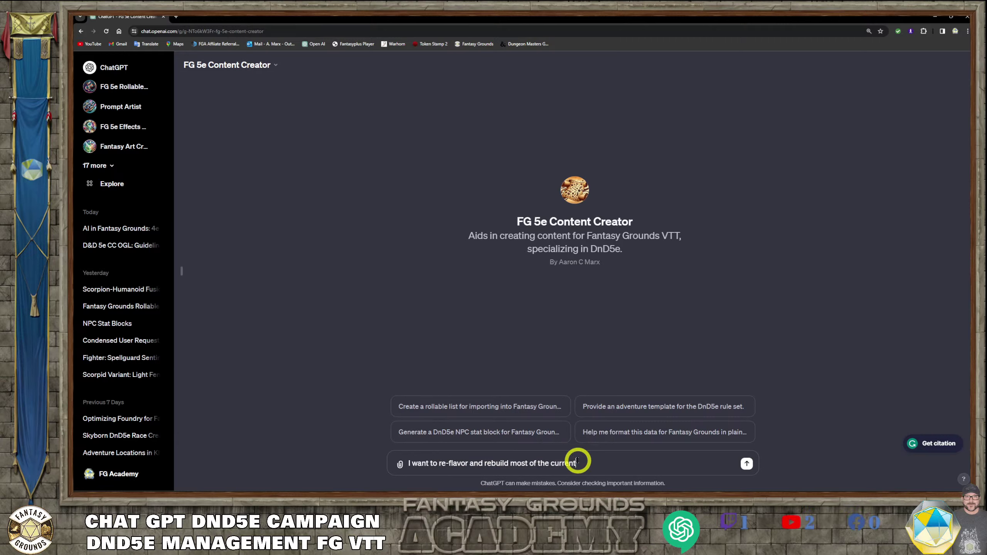
type(" Wizards spells")
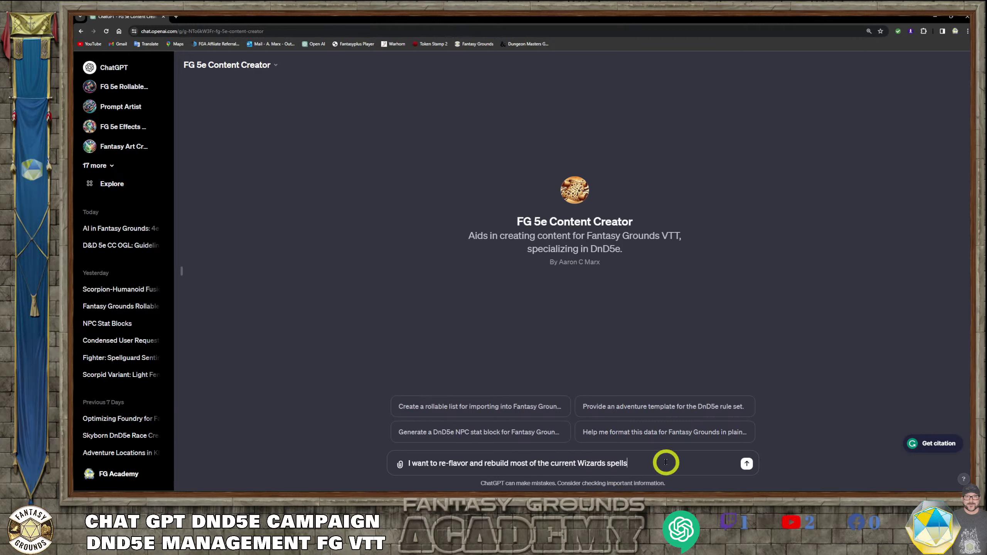
type("that are elemental based. I")
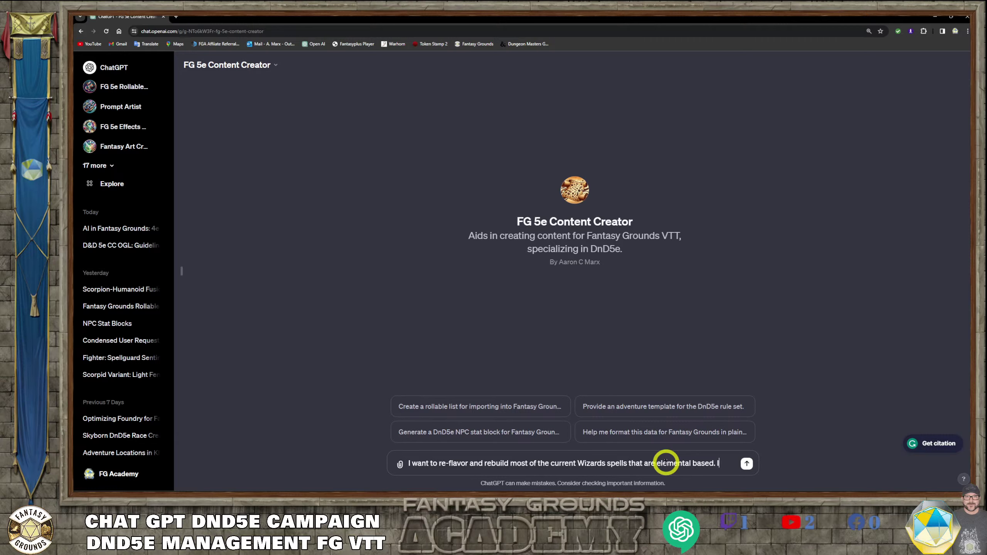
Add "I would like to convert into snow, ice, sleet, or cold based spells." to the prompt, correcting the misspelled "snow".
type("would ")
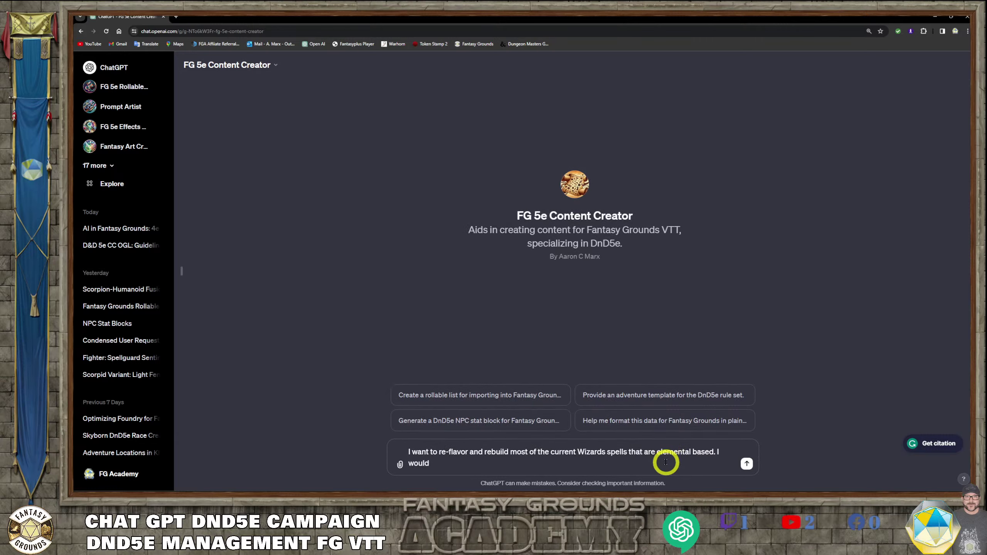
type("like to convert into snowm, ice, sl")
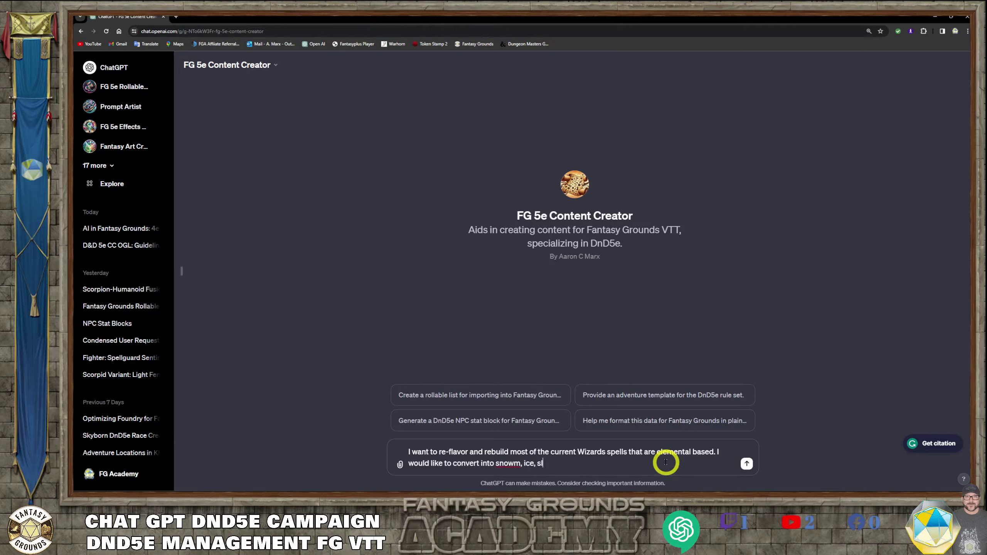
type("eet, or cold based spells.")
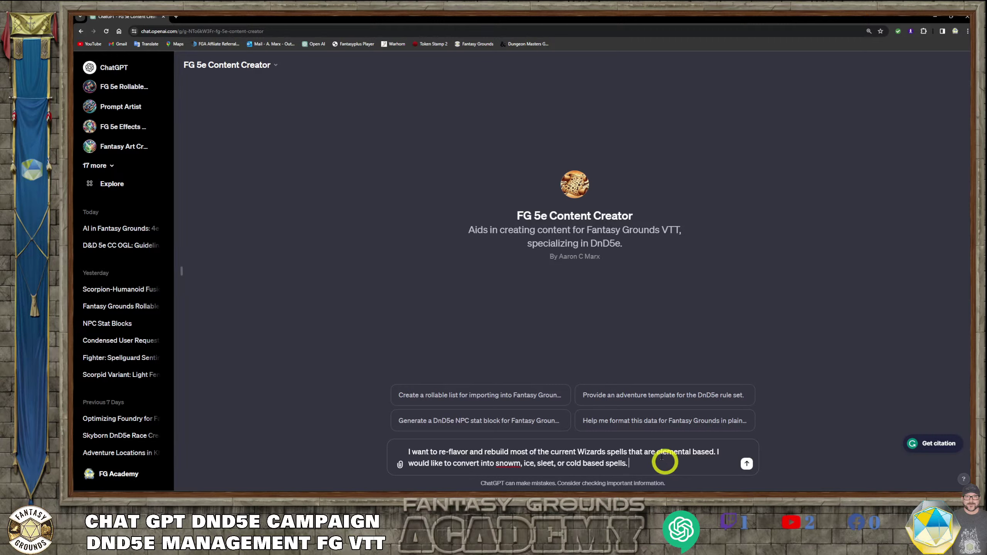
left_click(520, 462)
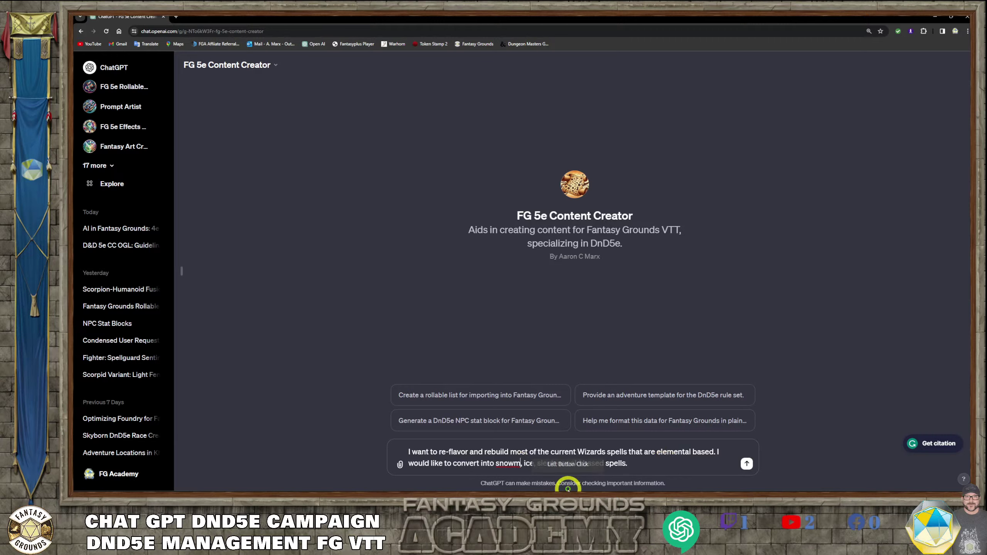
key("BackSpace")
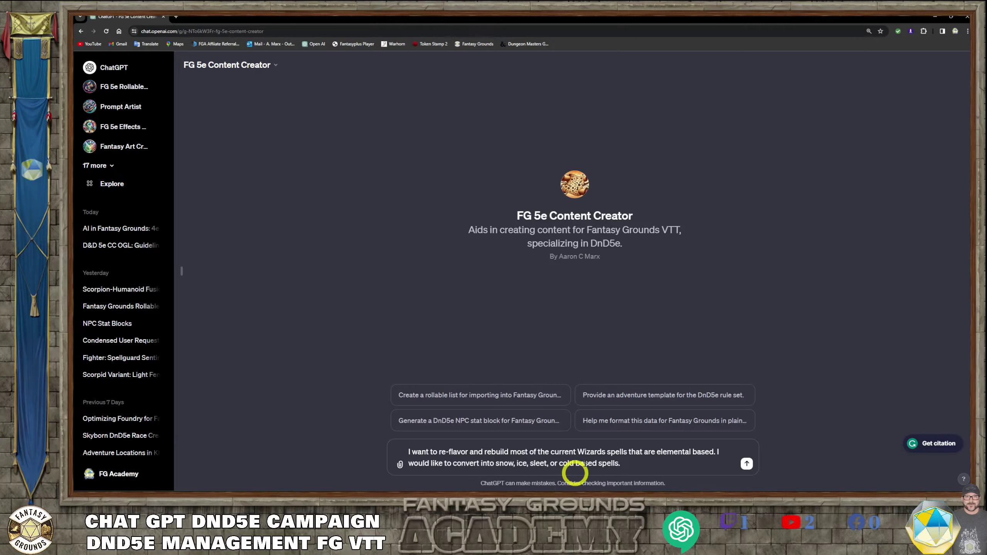
Add the setting description "THe enviornemt is a cold based setting." to the end of the prompt.
left_click(652, 466)
type("THe")
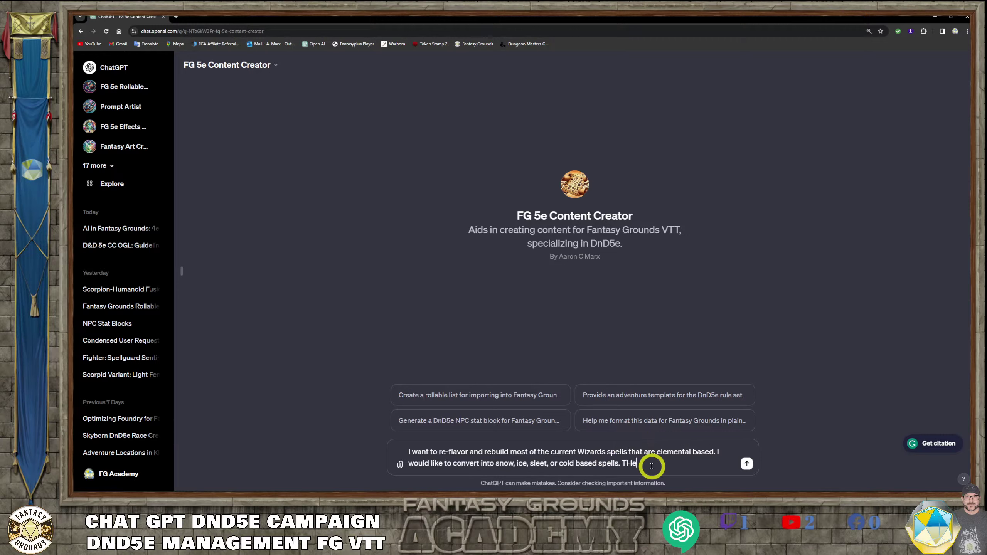
type(" envirornemt is a cold based setting")
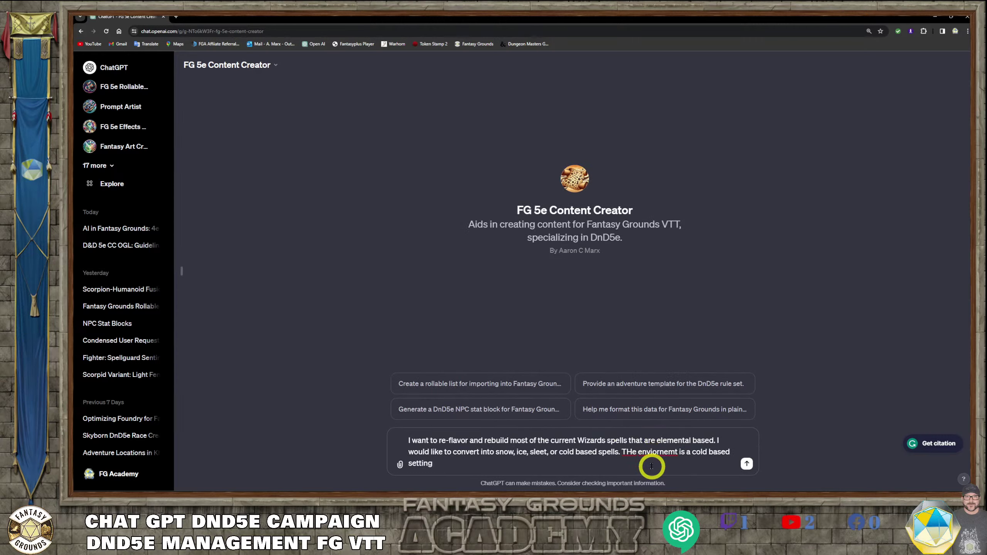
type(". ")
type("PLease res")
type("eearch any s")
type("p")
key("BackSpace")
key("BackSpace")
key("BackSpace")
key("BackSpace")
key("BackSpace")
key("BackSpace")
key("BackSpace")
key("BackSpace")
key("BackSpace")
key("BackSpace")
key("BackSpace")
key("BackSpace")
key("BackSpace")
key("BackSpace")
key("BackSpace")
key("BackSpace")
key("BackSpace")
key("BackSpace")
key("BackSpace")
key("BackSpace")
Add the sentence "Please research and catalog spells that might be able to be reskinned or used as a cold based spell instead.".
type("PLease research and catalog spells tha")
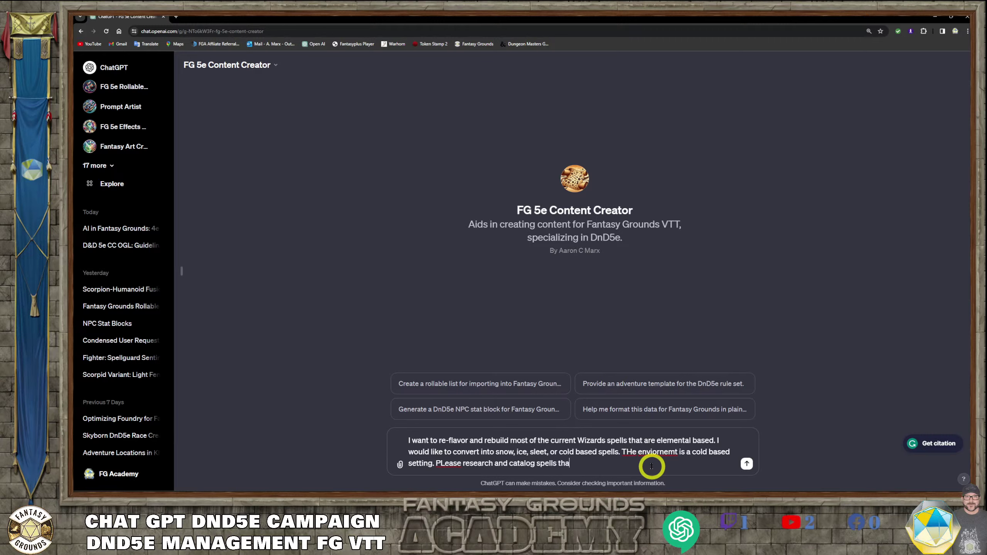
type("t might be able to be reskinned ")
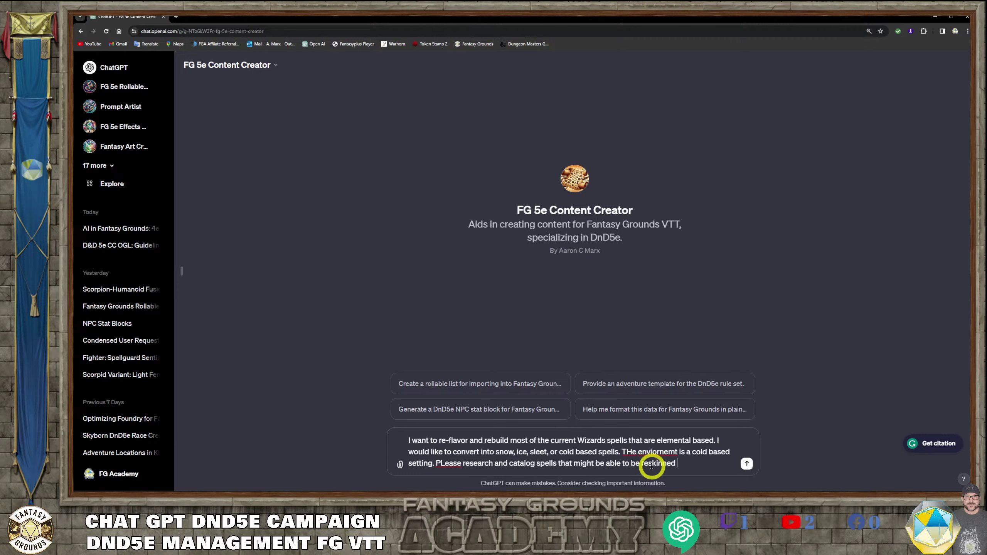
type("or used as a cold based spel")
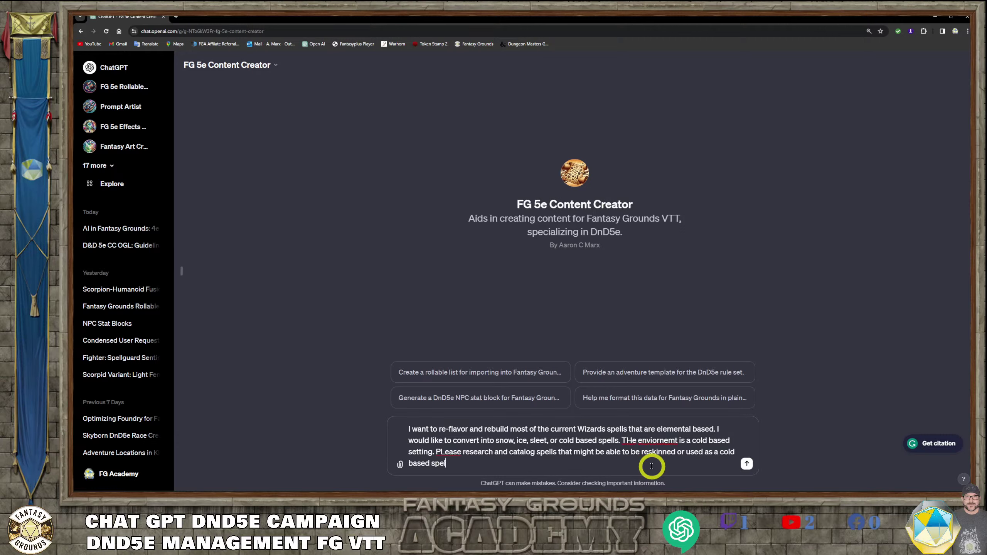
type("l instead.")
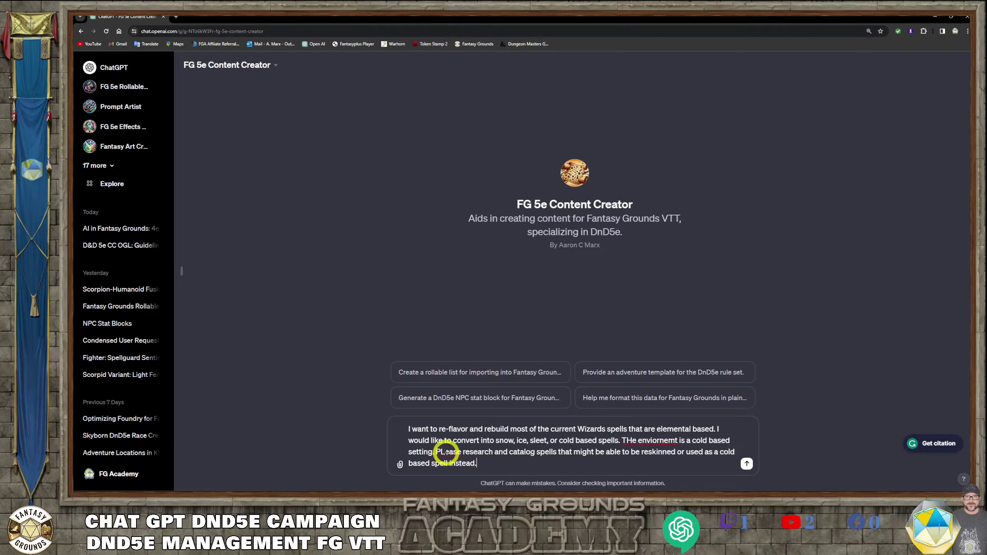
left_click(484, 463)
key("BackSpace")
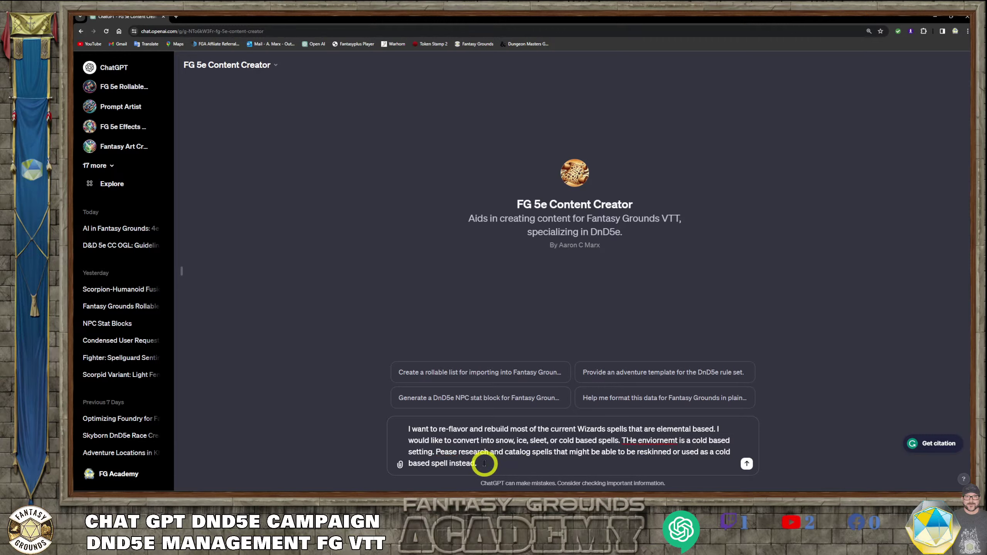
type("l")
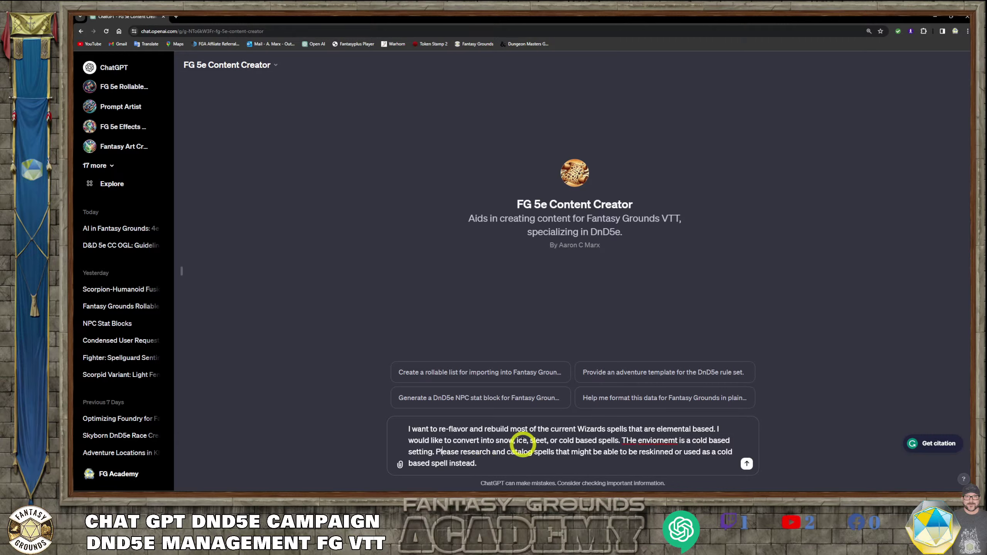
End the prompt with "Please provide a potentiat list that os prganized by level and useful for considering conversion.".
left_click(510, 462)
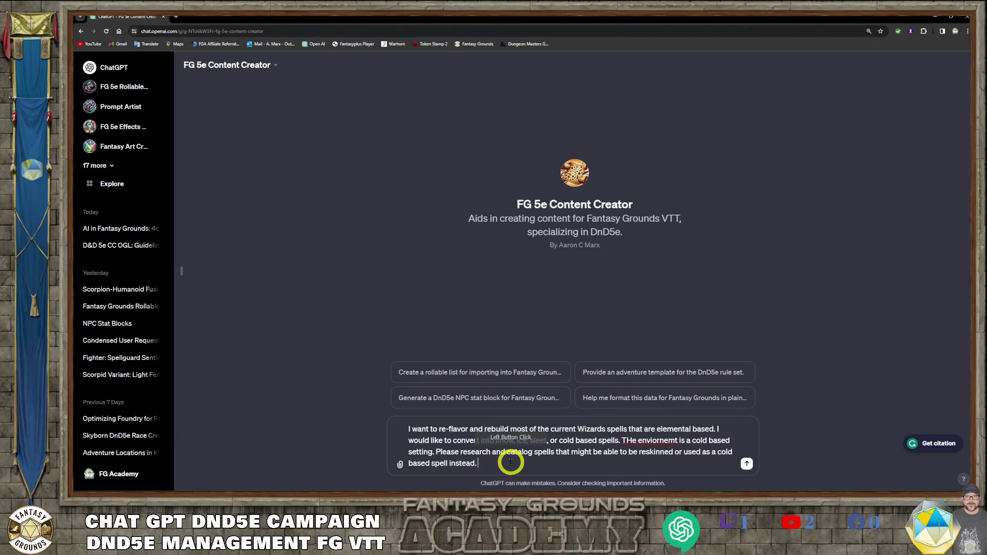
type("Please prov")
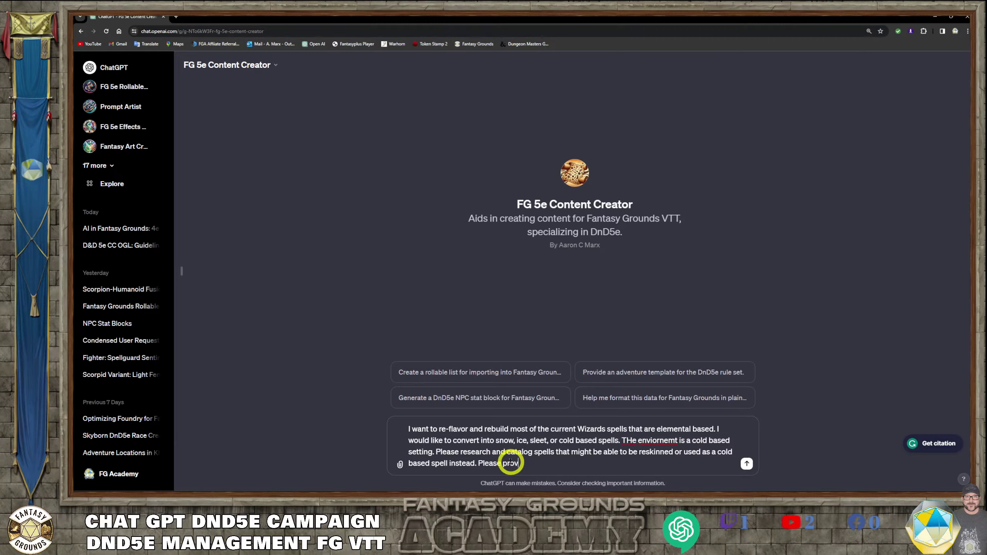
type("ide a potentiat list that os prgan")
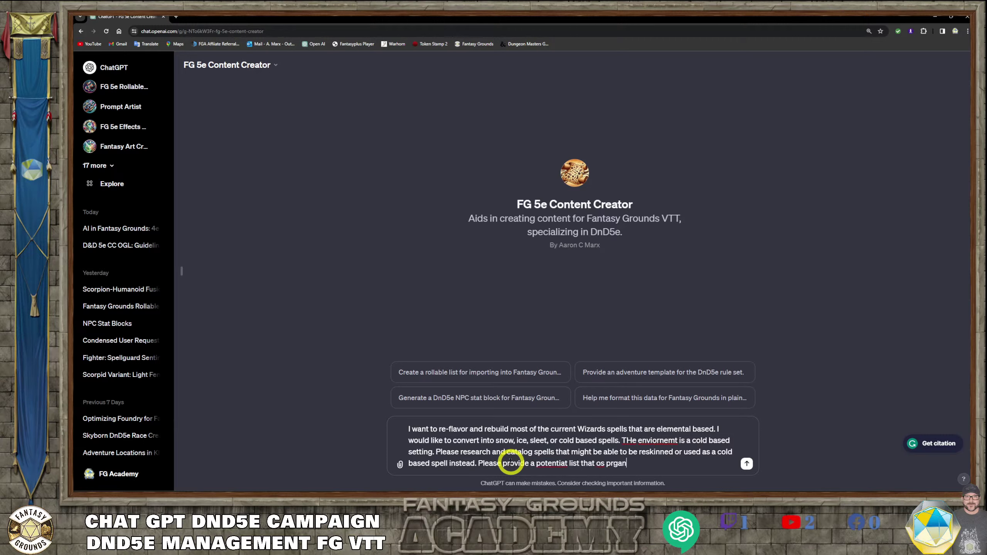
type("ized by level and useful for consi")
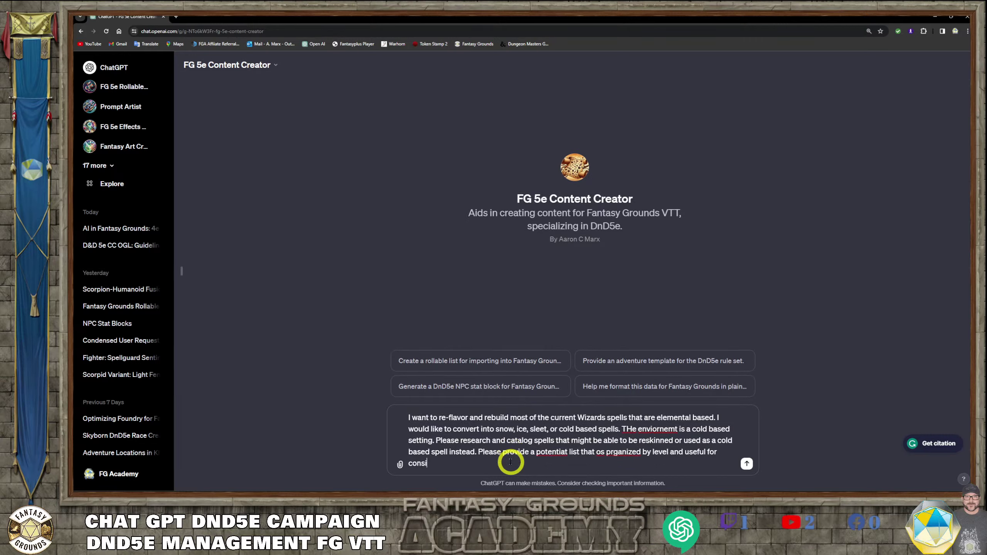
type("dering conversion.")
Correct the misspelled words in the prompt to "potential", "environment" and "The".
right_click(553, 452)
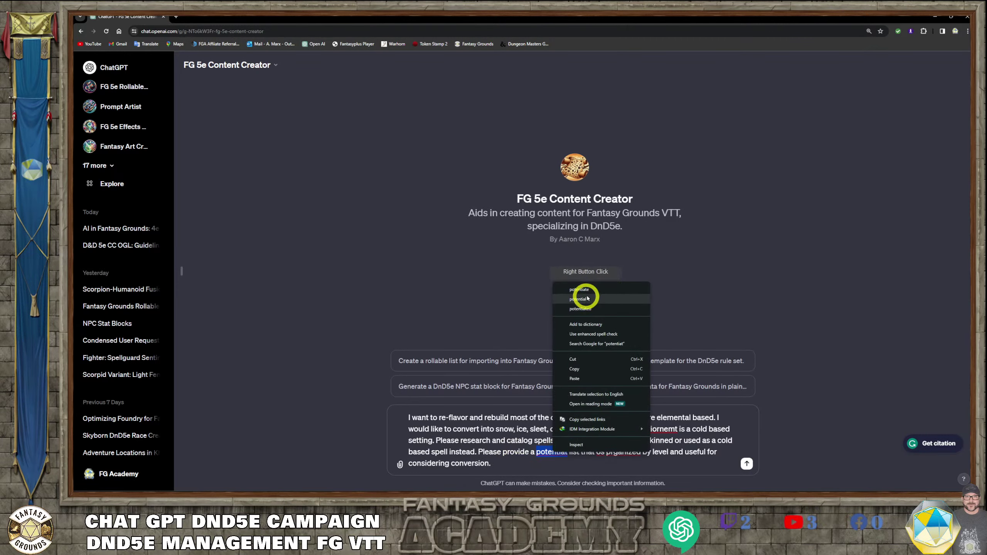
left_click(599, 290)
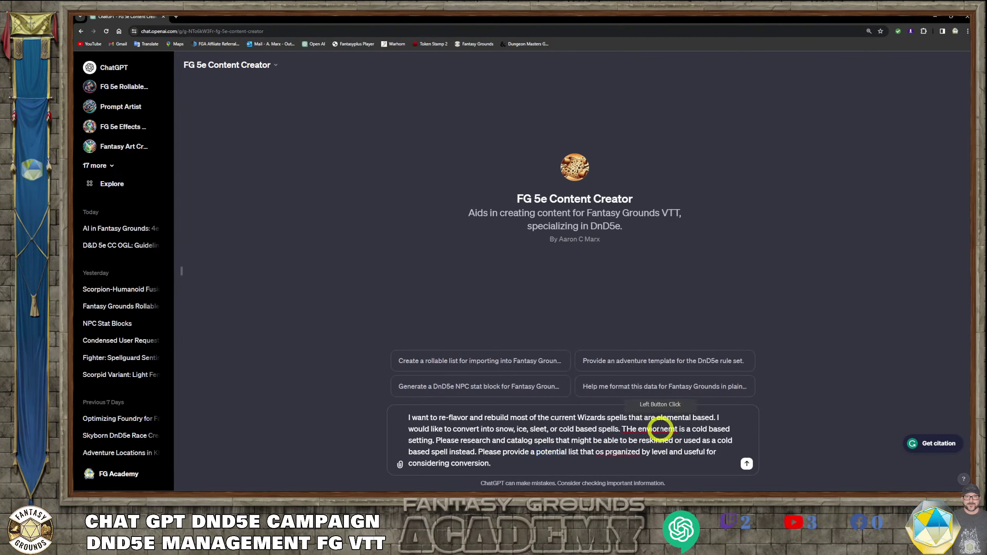
right_click(663, 428)
left_click(689, 267)
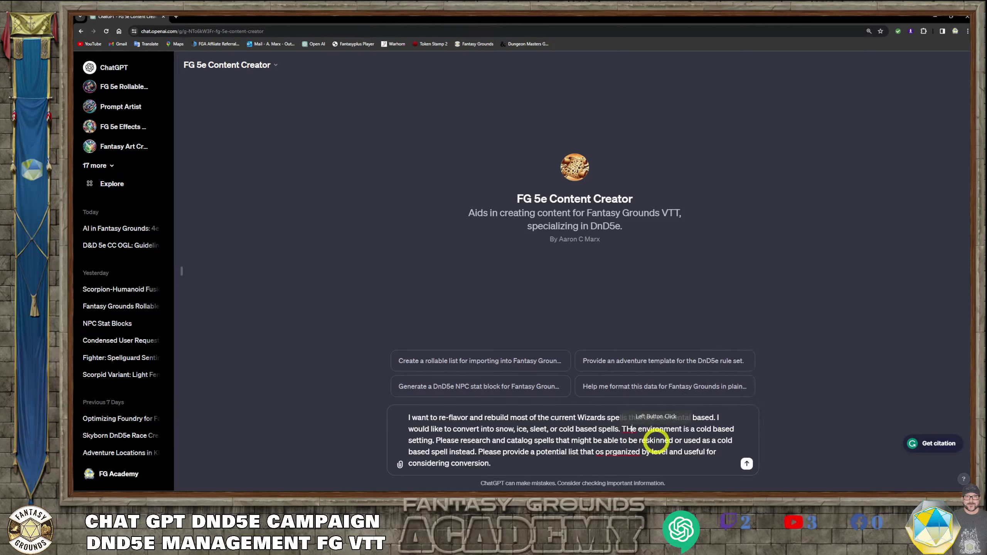
key("BackSpace")
type("h")
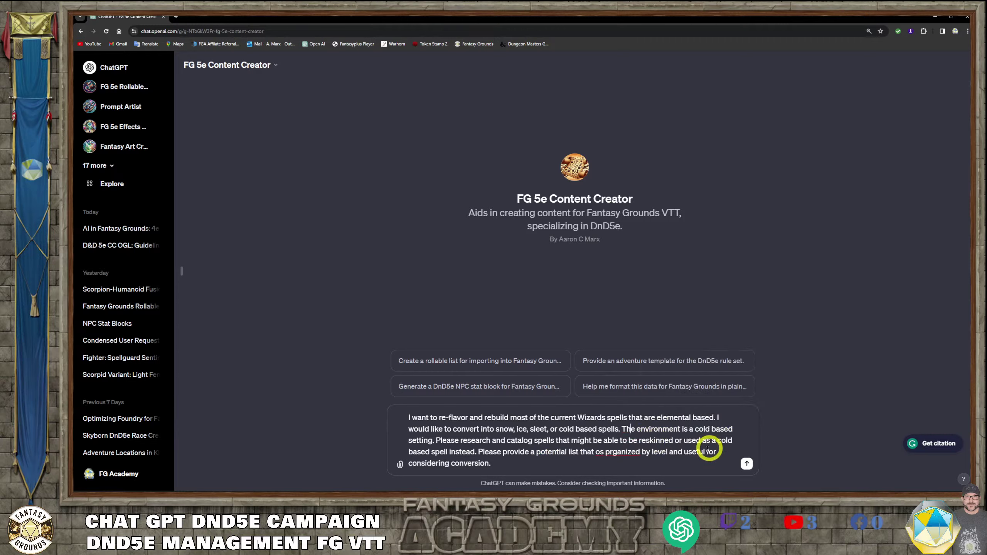
Correct "os prganized" in the prompt's last sentence to "is organized".
left_click(611, 452)
key("BackSpace")
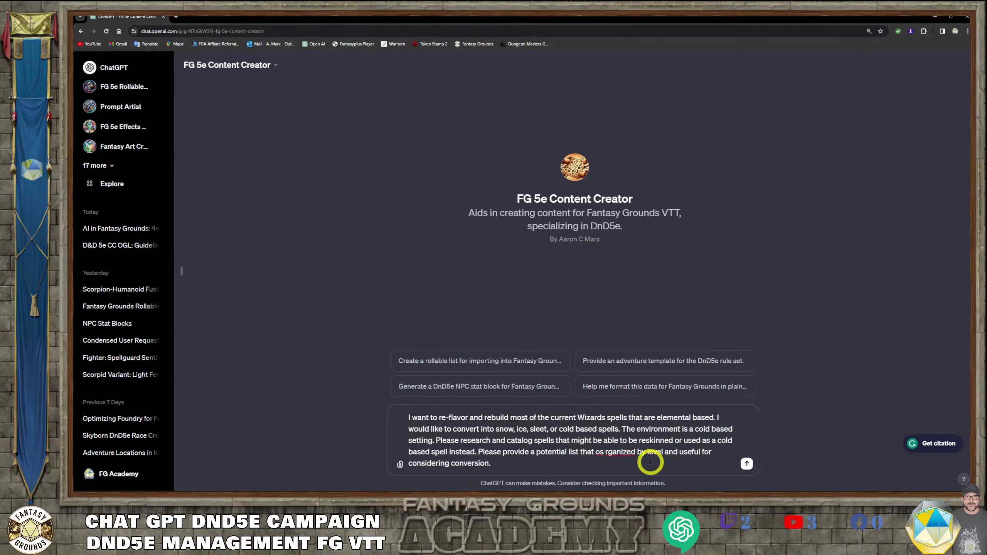
type("o")
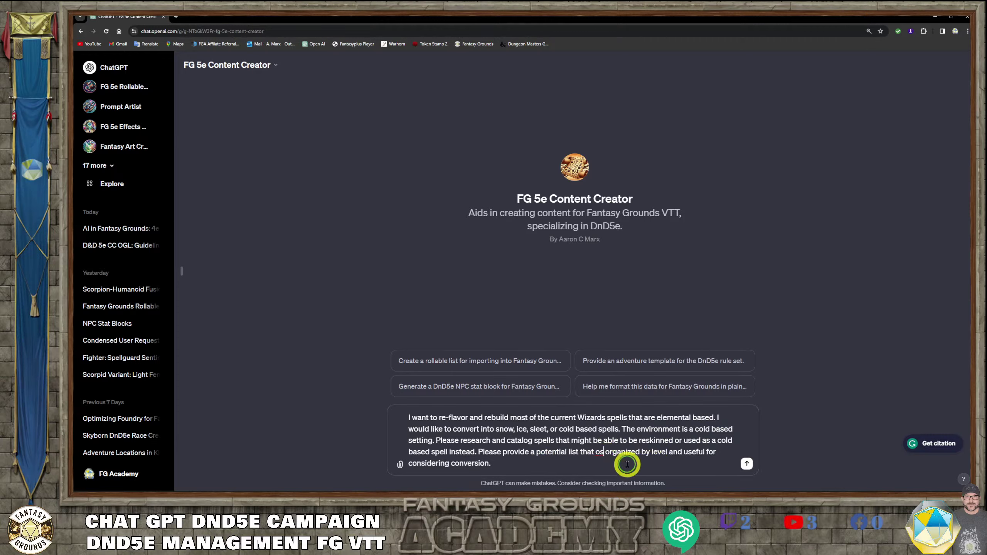
left_click(645, 481)
key("BackSpace")
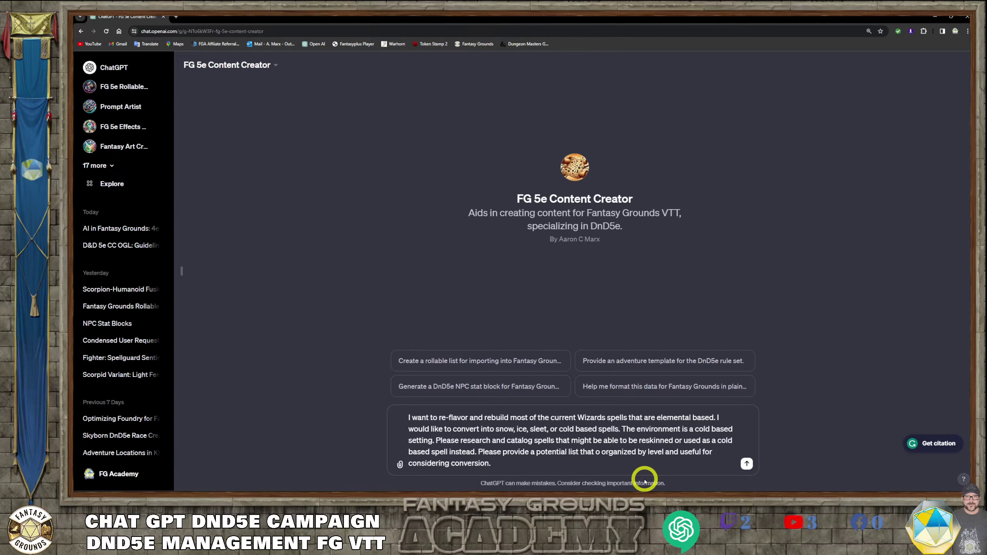
key("BackSpace")
type("is")
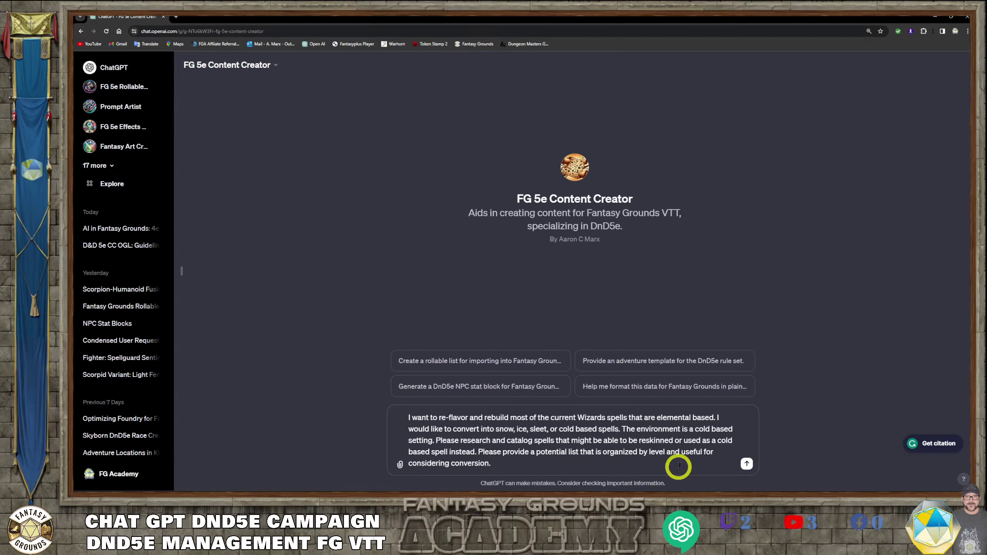
Insert "a" before "conversion" in the last sentence and submit the prompt to the FG 5e Content Creator.
left_click(595, 461)
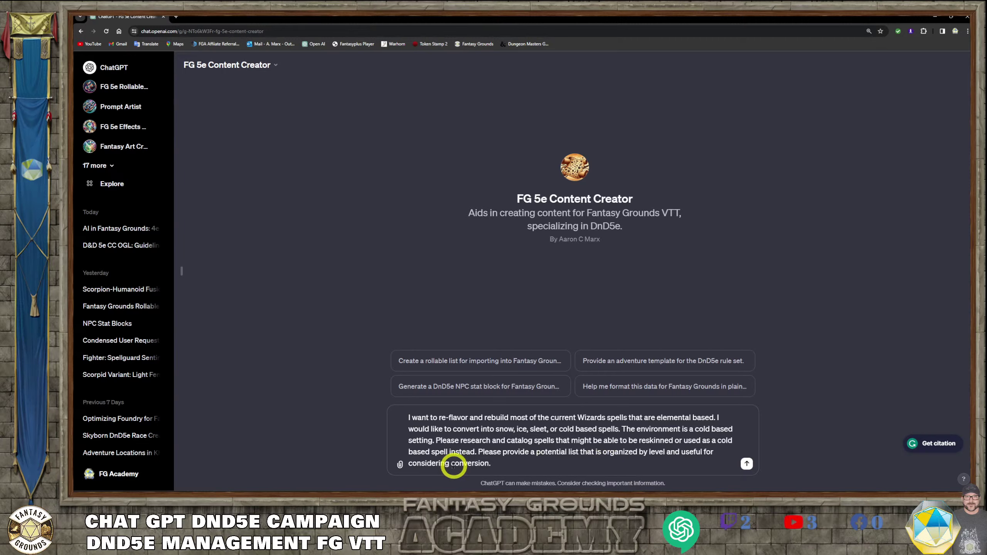
left_click(475, 490)
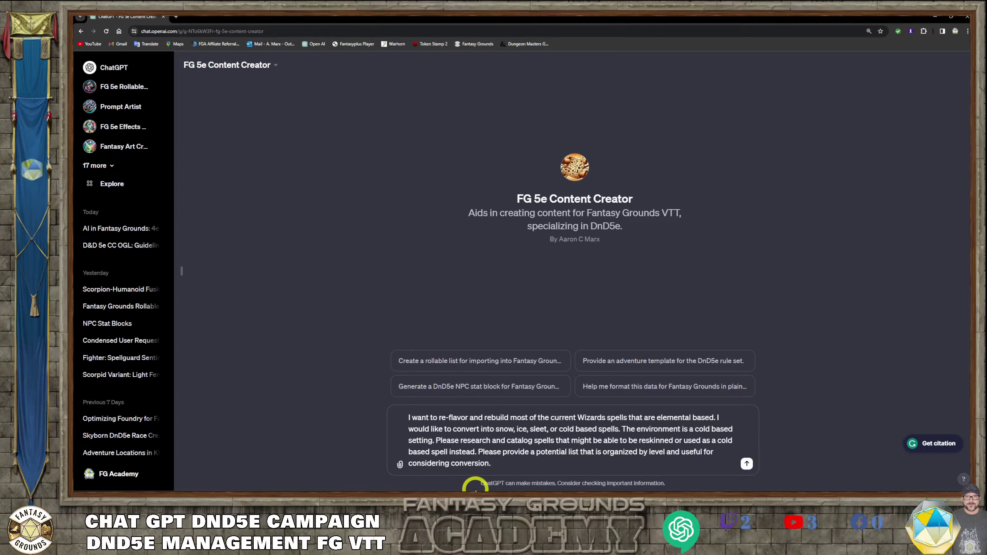
type("a")
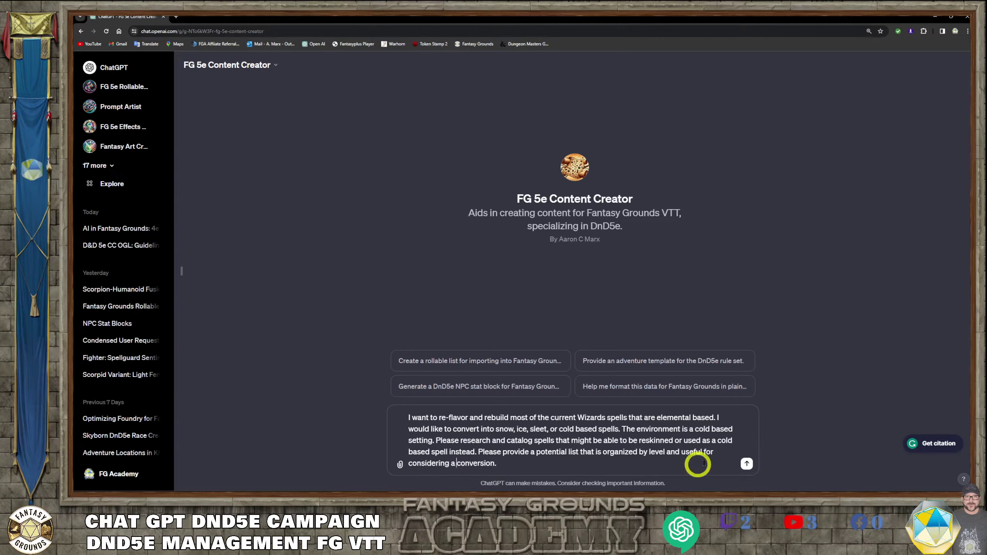
left_click(746, 463)
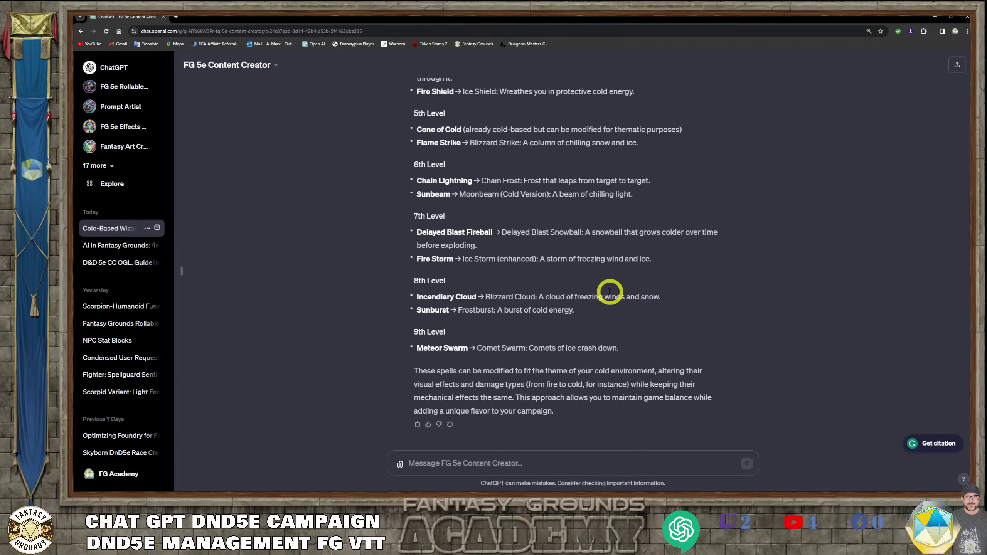
Read the reply's introduction and its lower-level Wizard spell suggestions for cold-based reskinning, starting with the cantrips.
scroll(537, 304, "up", 8)
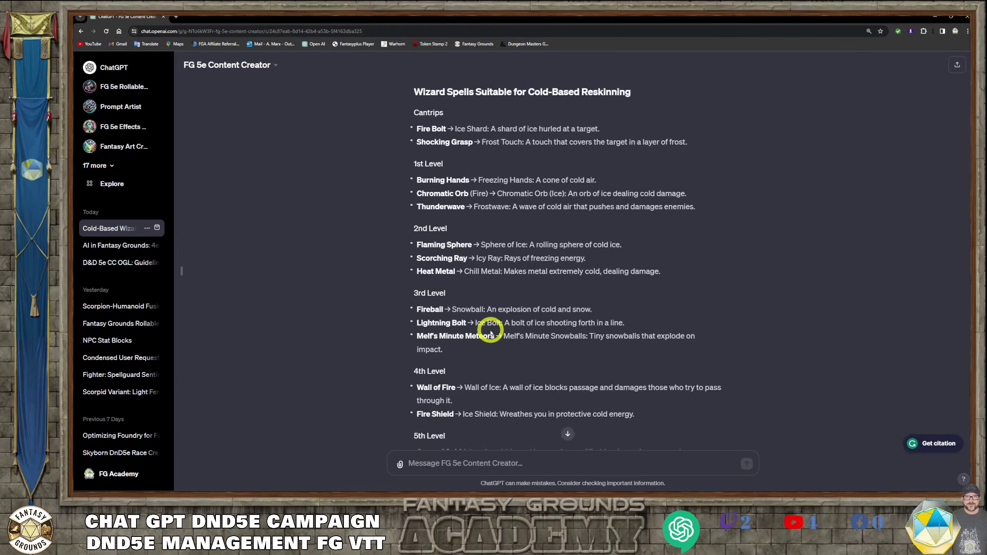
scroll(490, 333, "up", 2)
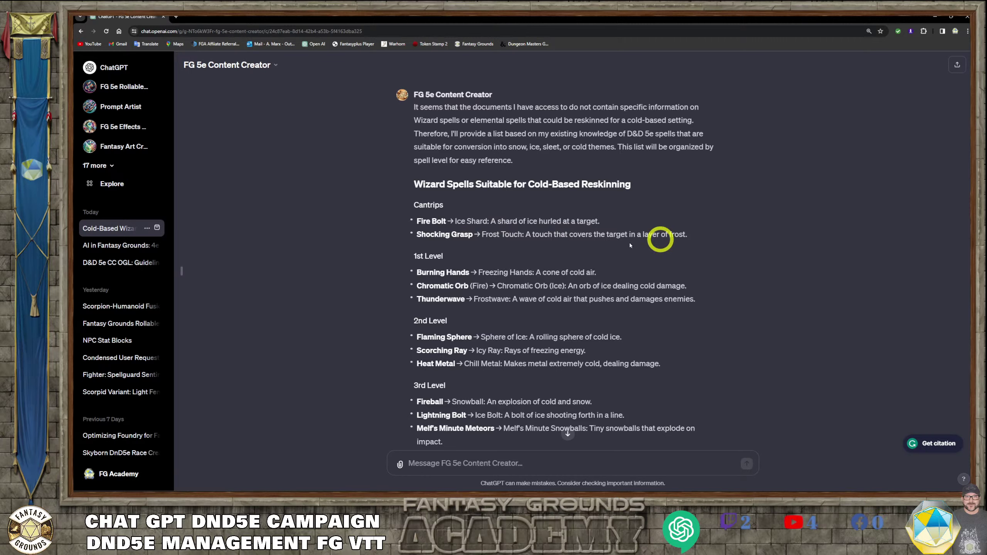
scroll(527, 260, "down", 1)
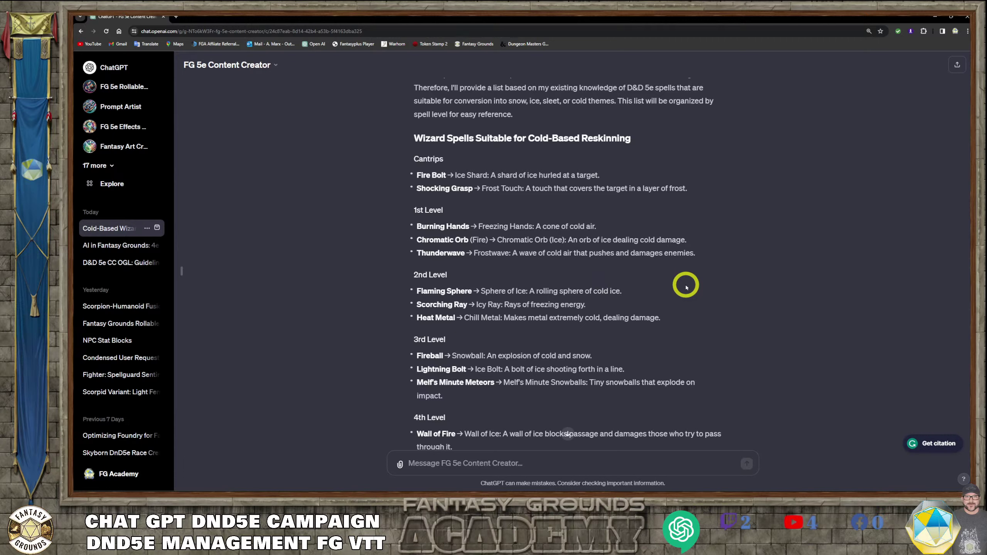
Draft the follow-up prompt "Remove and redundancies and also check on other spells that rely on an element, like earth or air or water.".
scroll(680, 291, "down", 1)
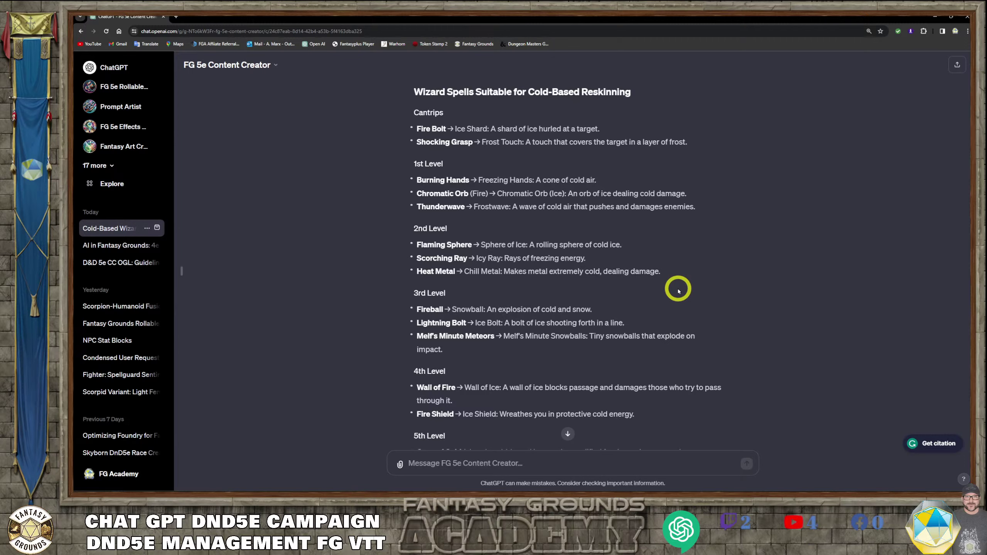
scroll(610, 303, "down", 5)
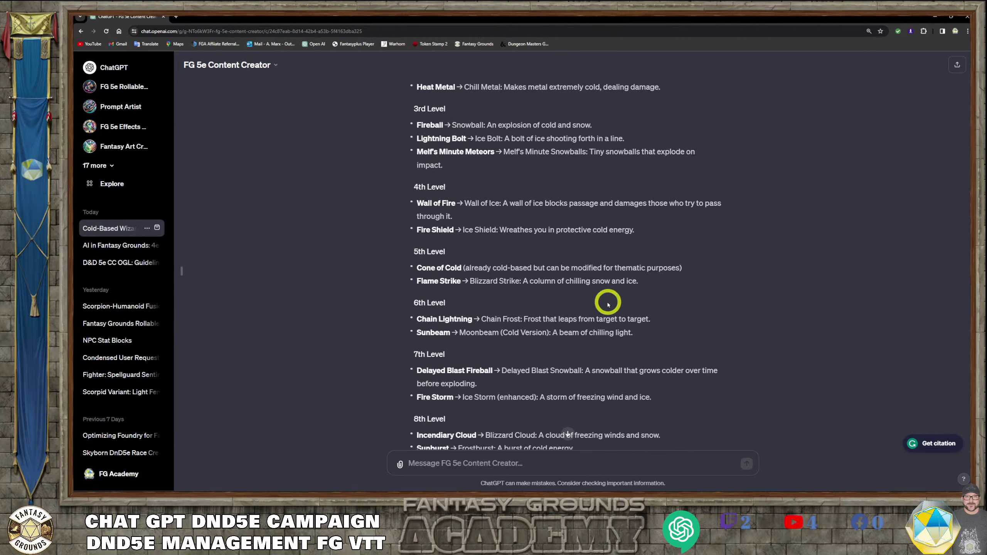
scroll(608, 305, "down", 4)
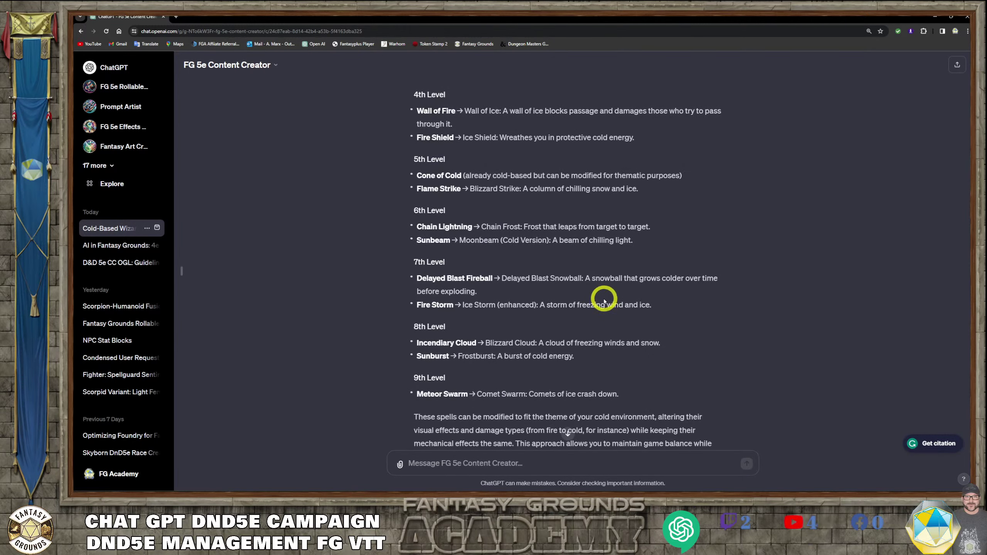
left_click(458, 464)
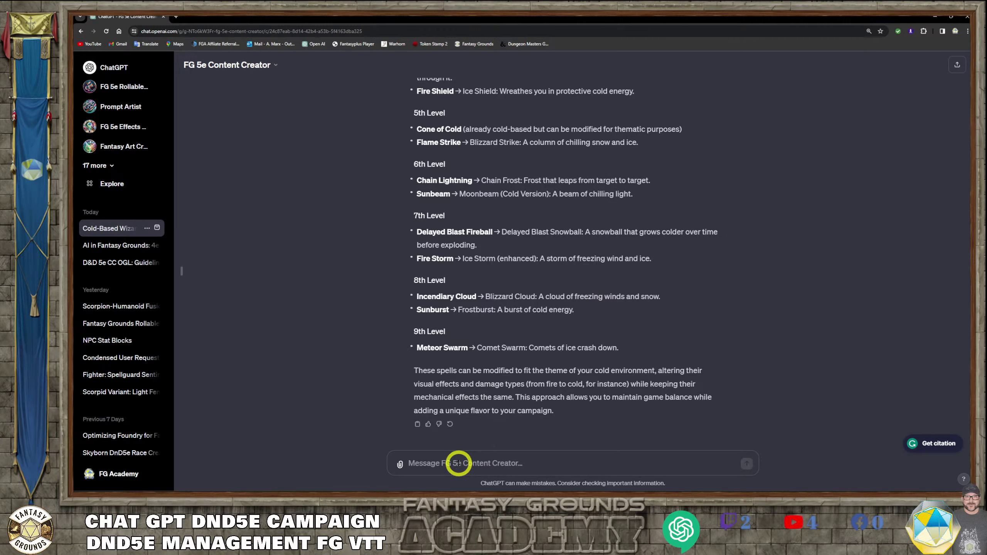
type("Remove and redundancies and also check on other spells that rely on an element, like e")
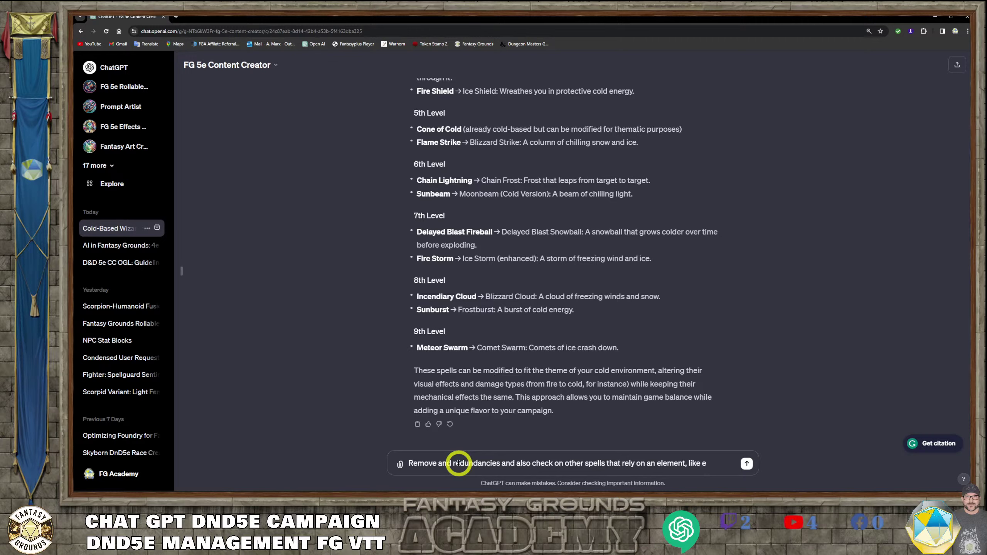
type("air or water.")
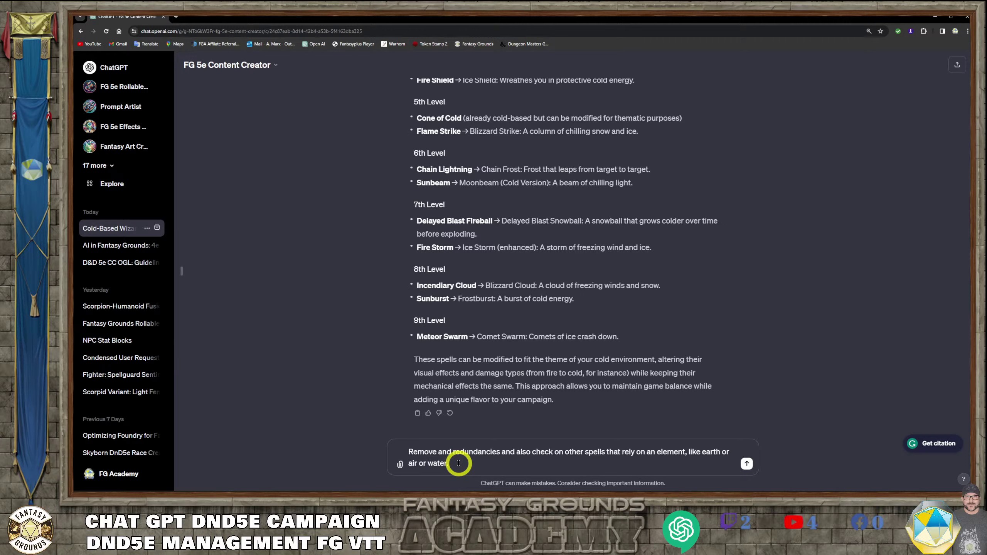
Correct "Remove and" to "Remove any" in the prompt and insert "from the list above," after "redundancies".
left_click(489, 465)
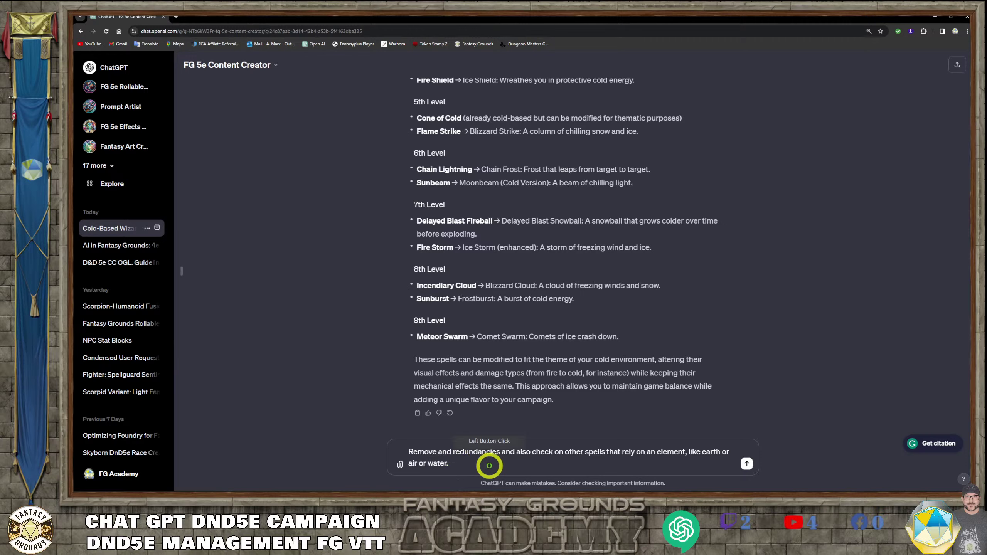
key("BackSpace")
key("BackSpace")
type("y")
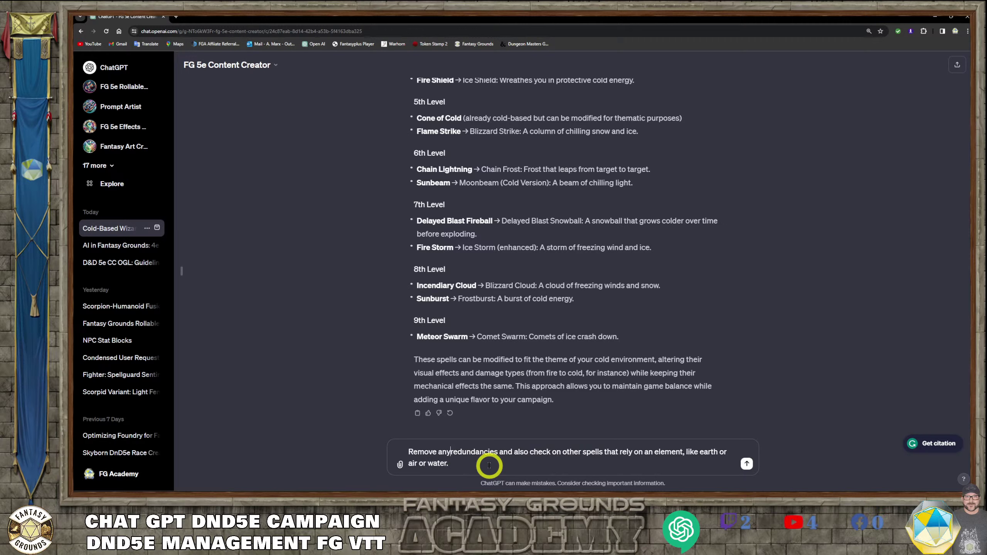
left_click(501, 453)
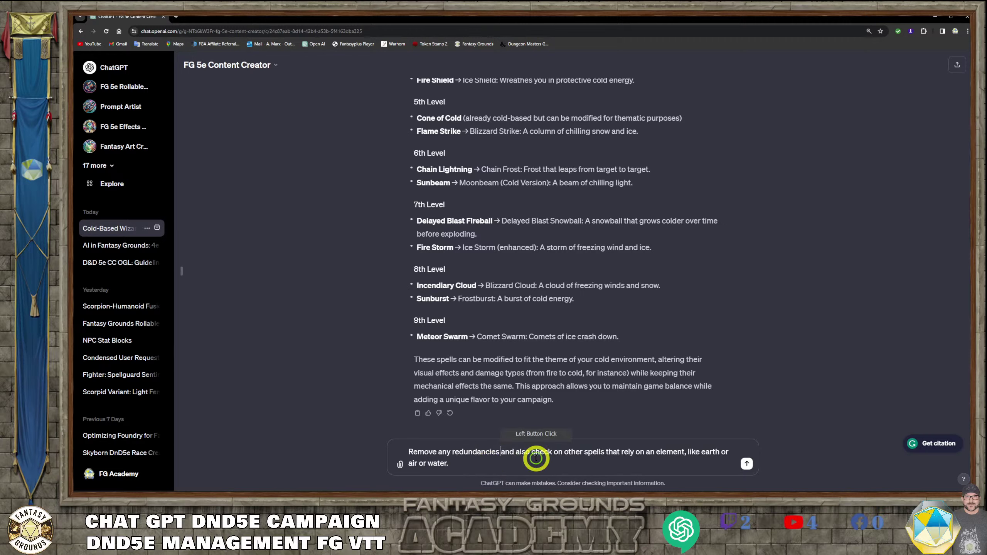
type("from the list")
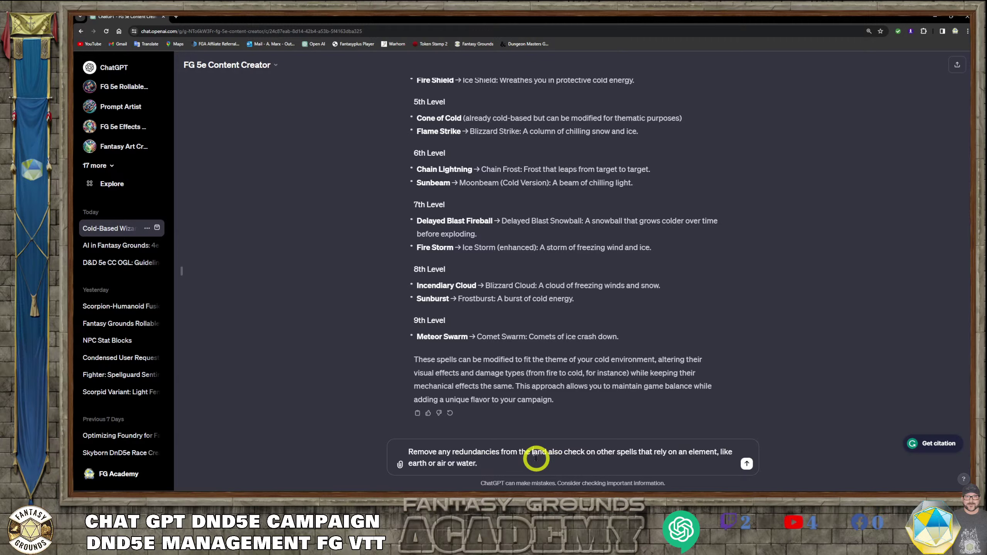
type(" above,")
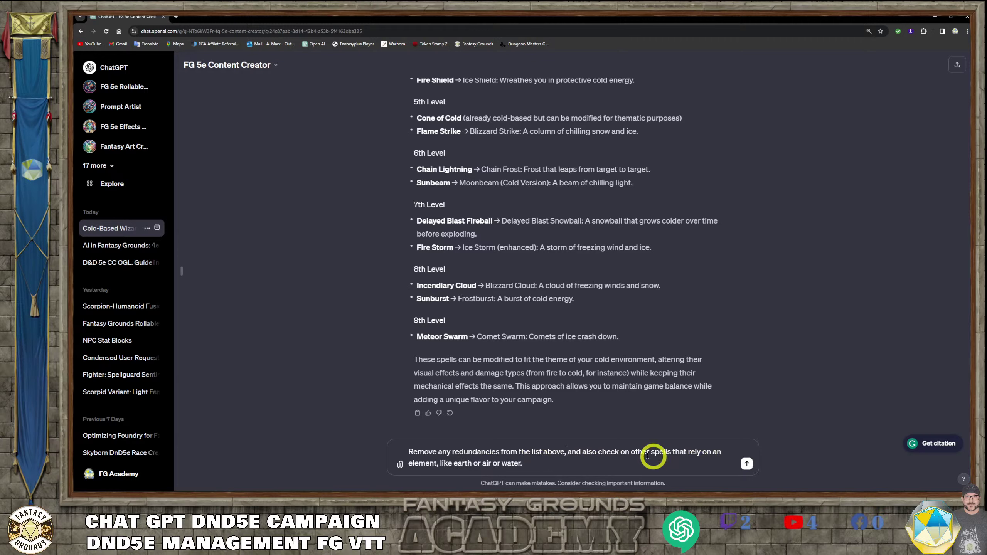
Replace "check on" with "research" in the prompt and submit it to the FG 5e Content Creator.
left_click_drag(628, 452, 599, 453)
type("esearch")
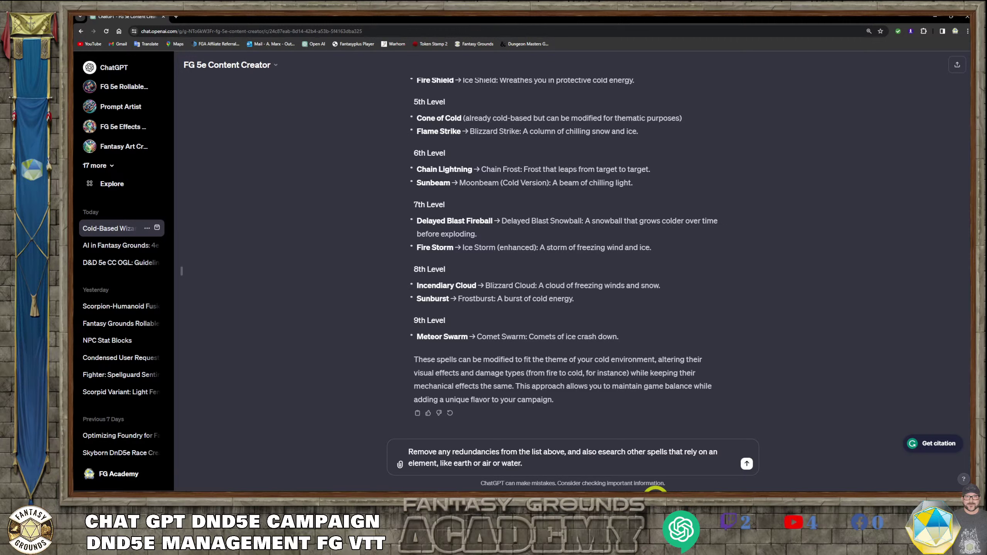
left_click(632, 469)
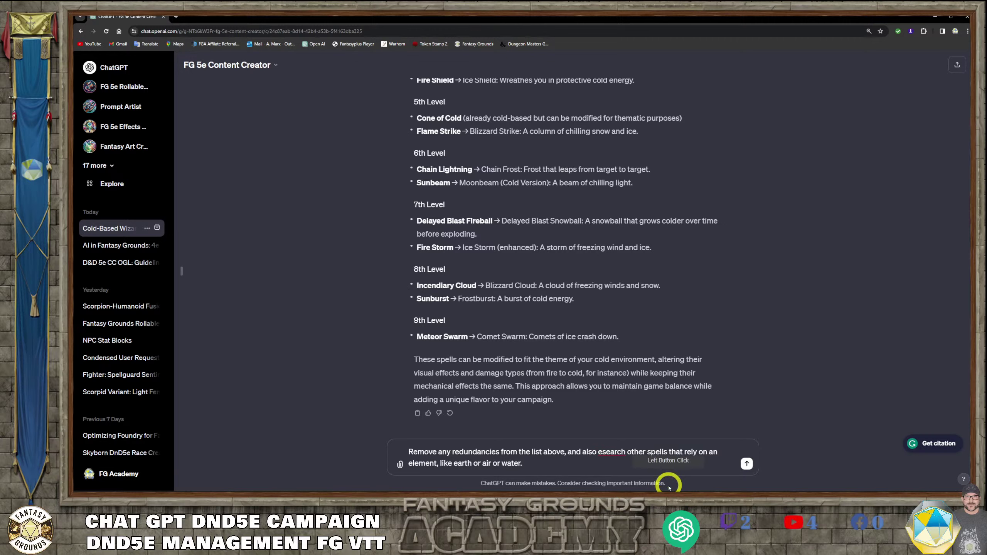
type("r")
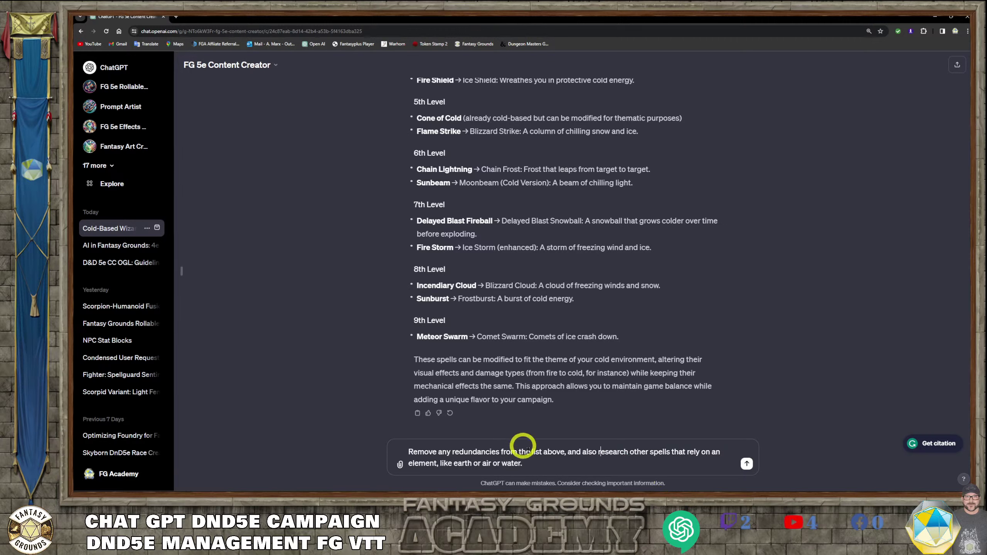
left_click(547, 464)
left_click(441, 312)
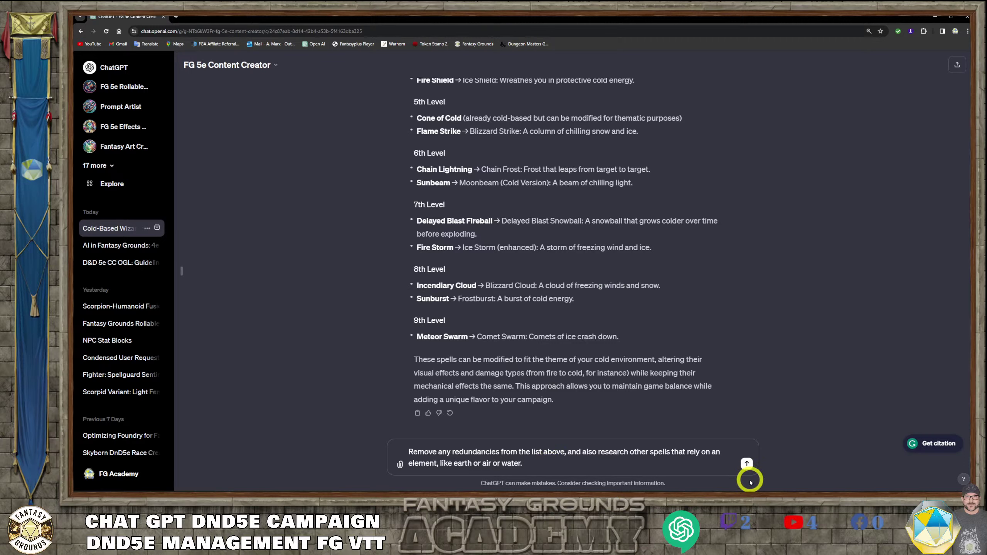
left_click(747, 463)
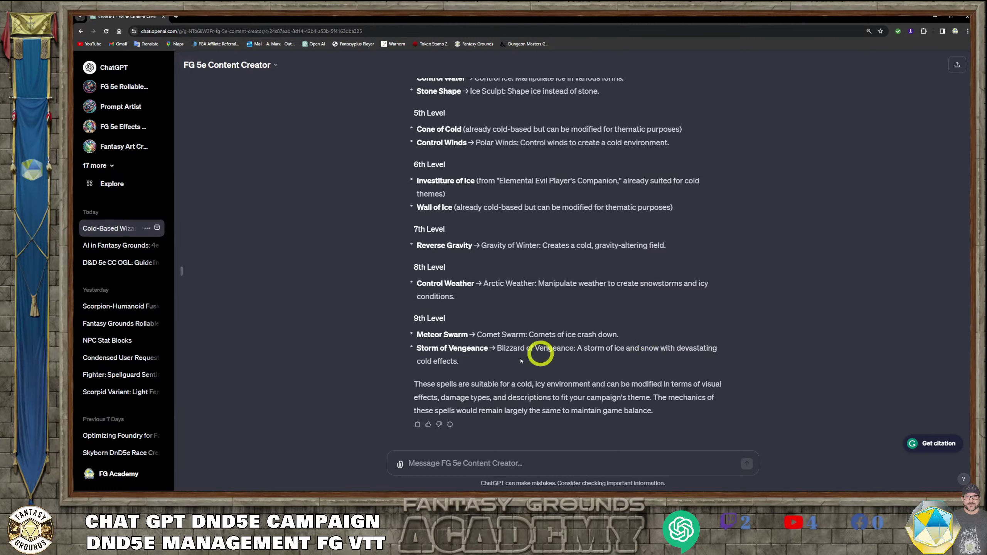
Review the refined spell list and copy its cantrip entry "Gust → Chill Wind: A burst of cold wind.".
scroll(505, 319, "up", 10)
scroll(466, 266, "down", 15)
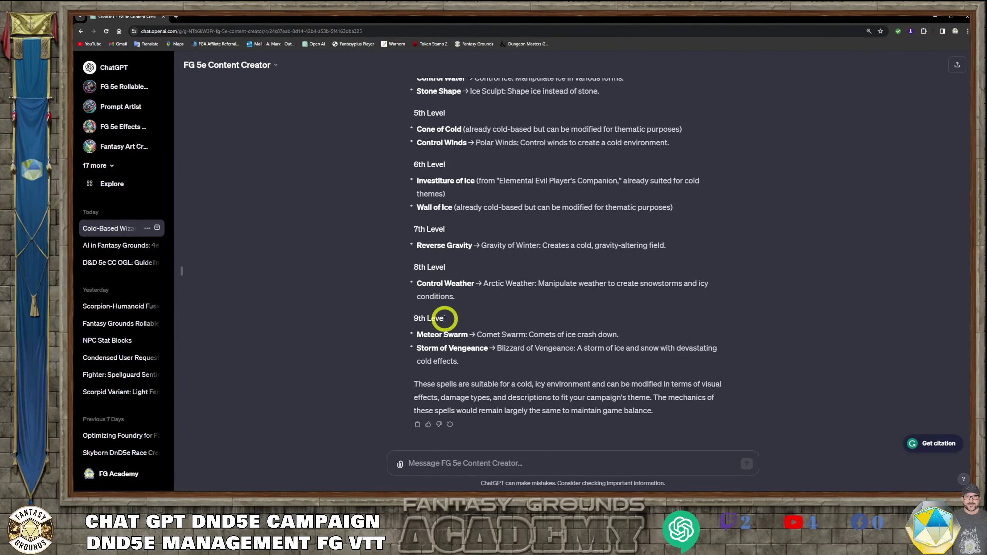
scroll(492, 307, "up", 10)
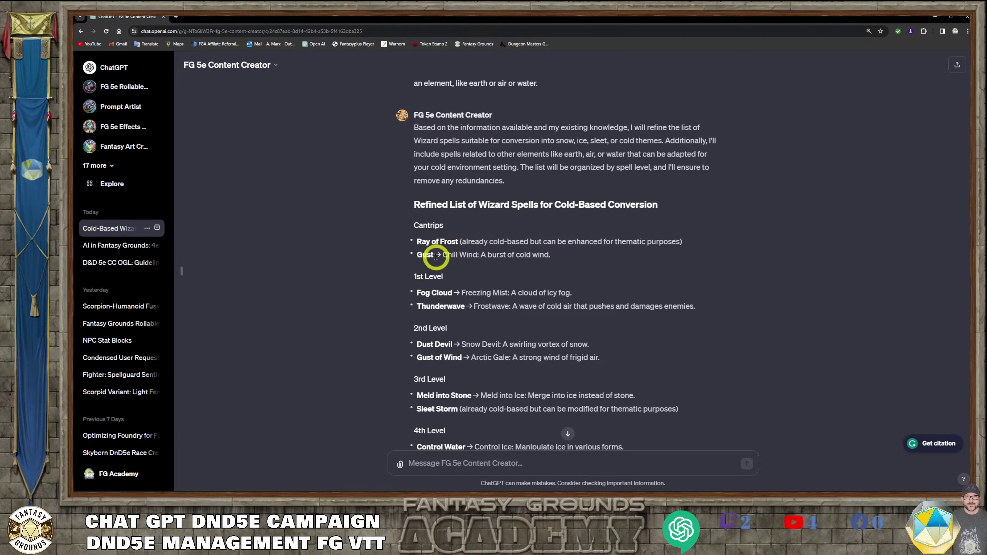
left_click_drag(564, 256, 415, 254)
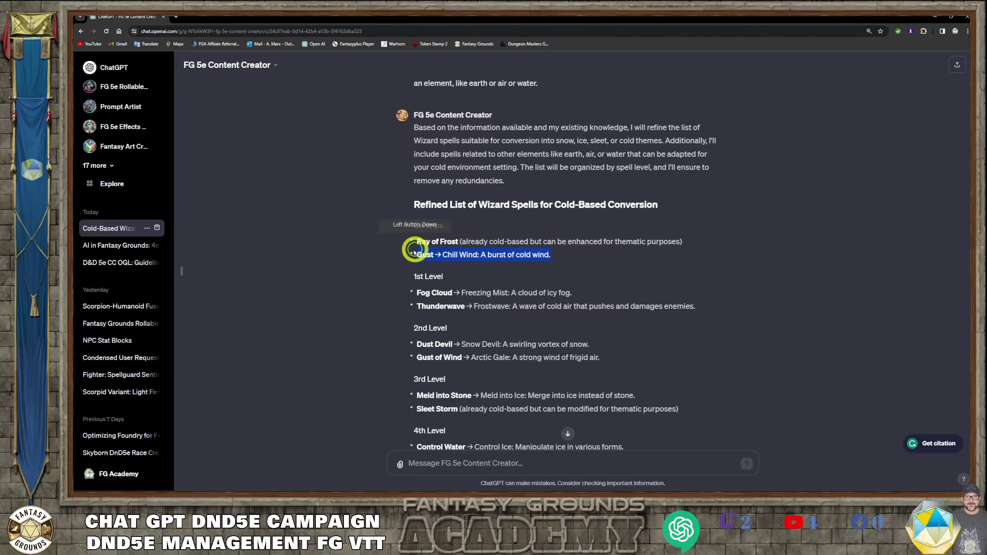
right_click(467, 256)
left_click(496, 261)
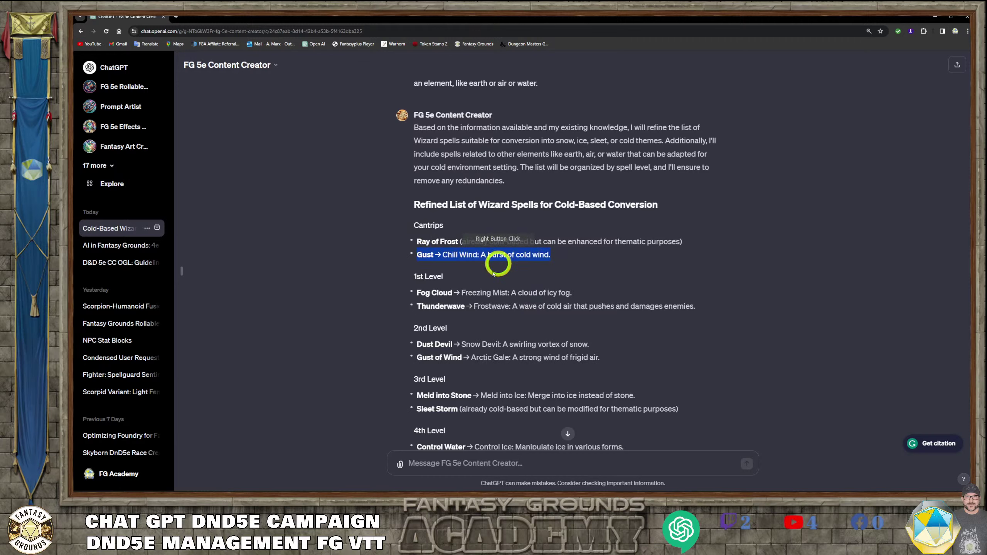
Begin a new prompt with "Please convert" followed by the copied Gust → Chill Wind entry.
left_click(452, 460)
type("Ple")
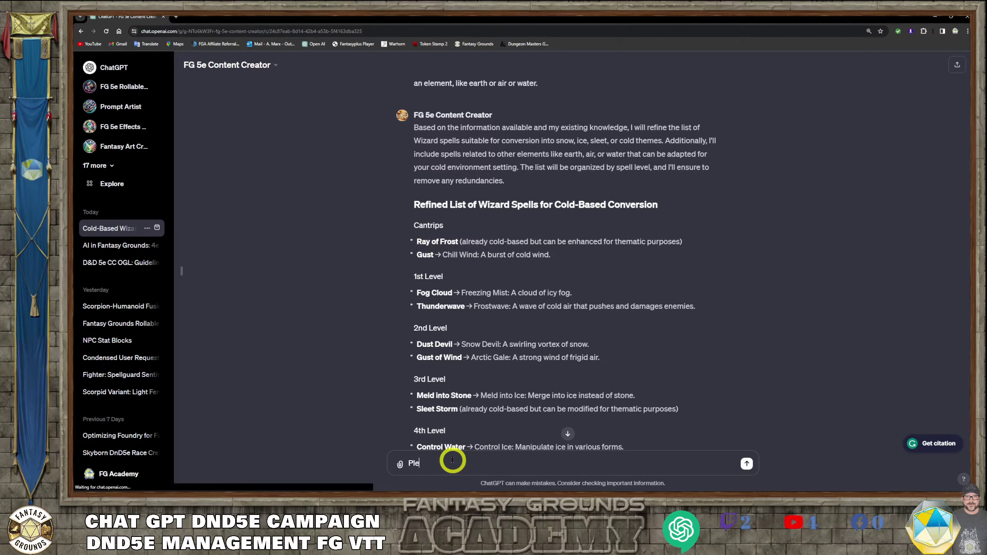
type("ase conver")
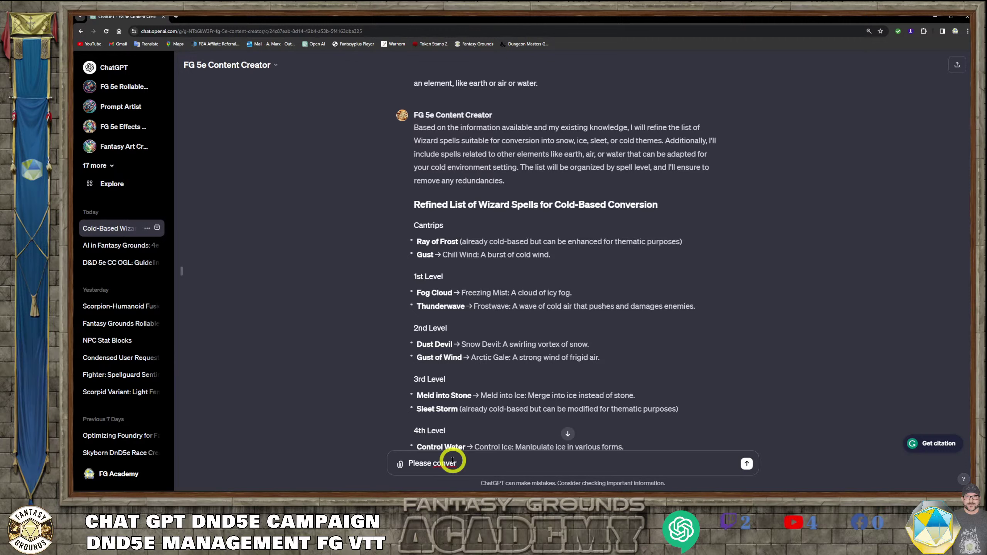
key("ctrl+v")
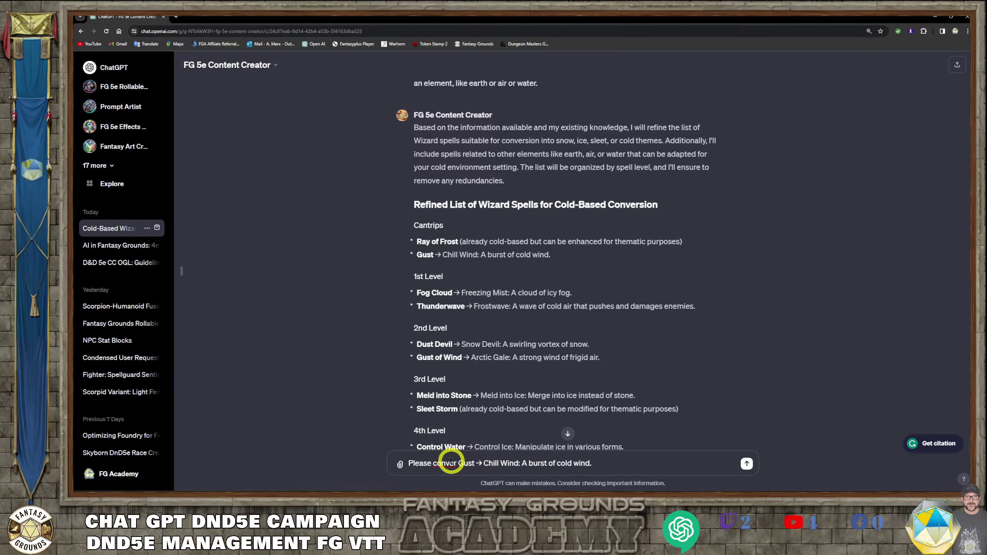
left_click(455, 463)
type("t")
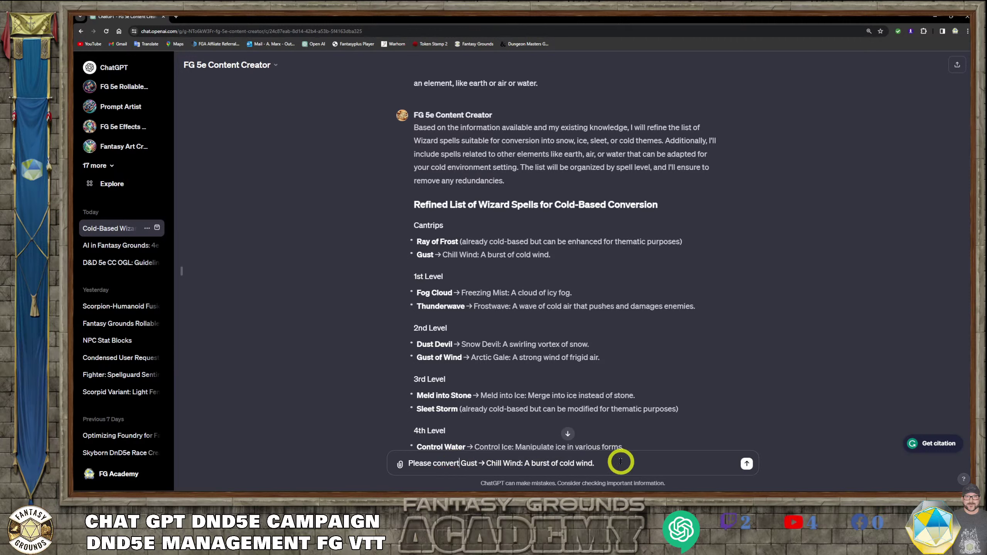
Replace the prompt's closing period with "into a new spell but using the official DnD5e Spell format".
left_click(642, 470)
key("BackSpace")
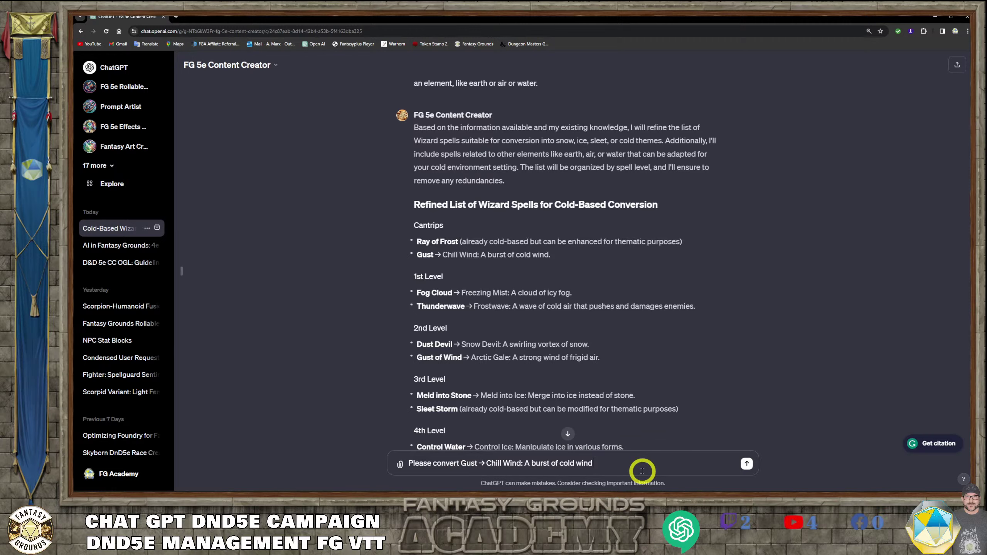
type("into a new spell")
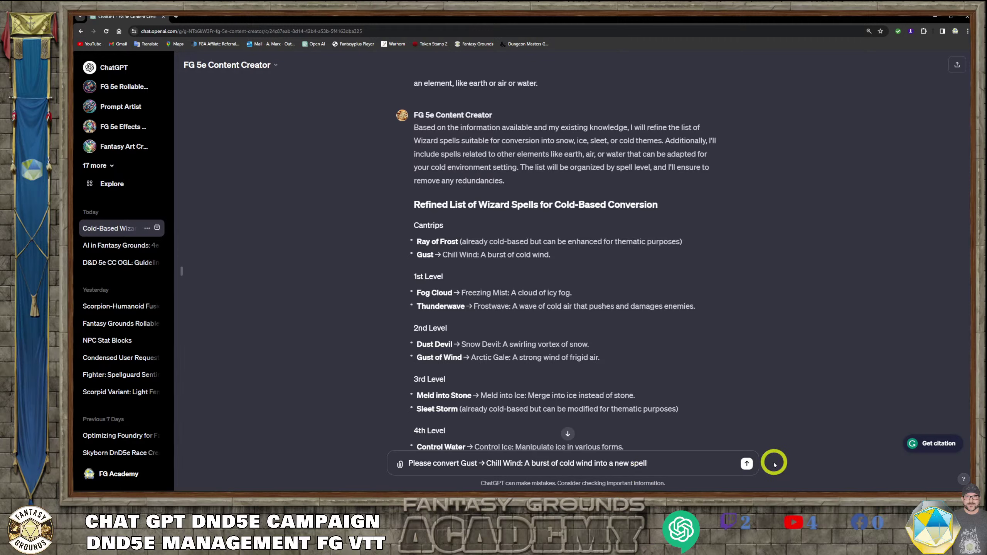
type(", but using the official DnD5")
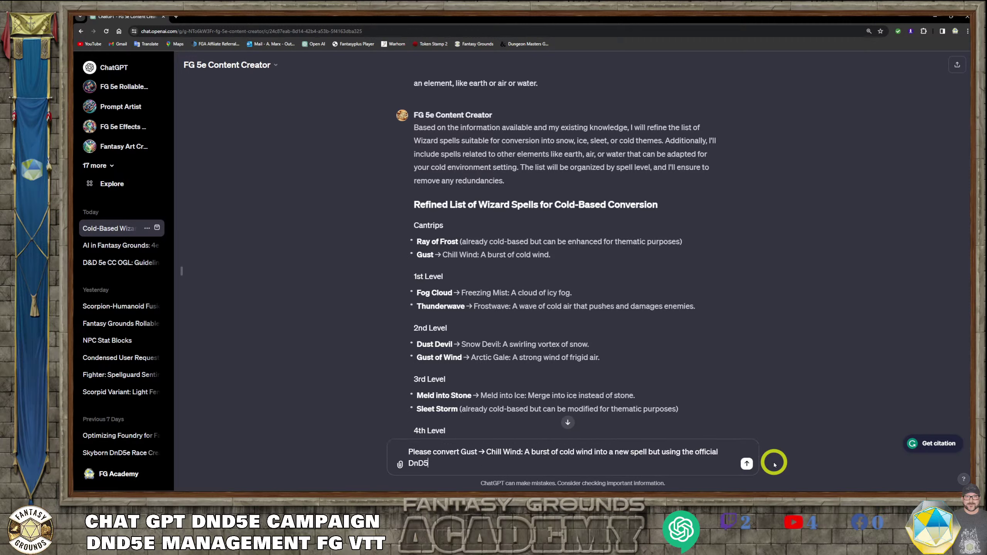
type("e Spell format")
Change "Spell" to lowercase after "DnD5e" and insert "stat block" before "format" in the prompt.
left_click(438, 463)
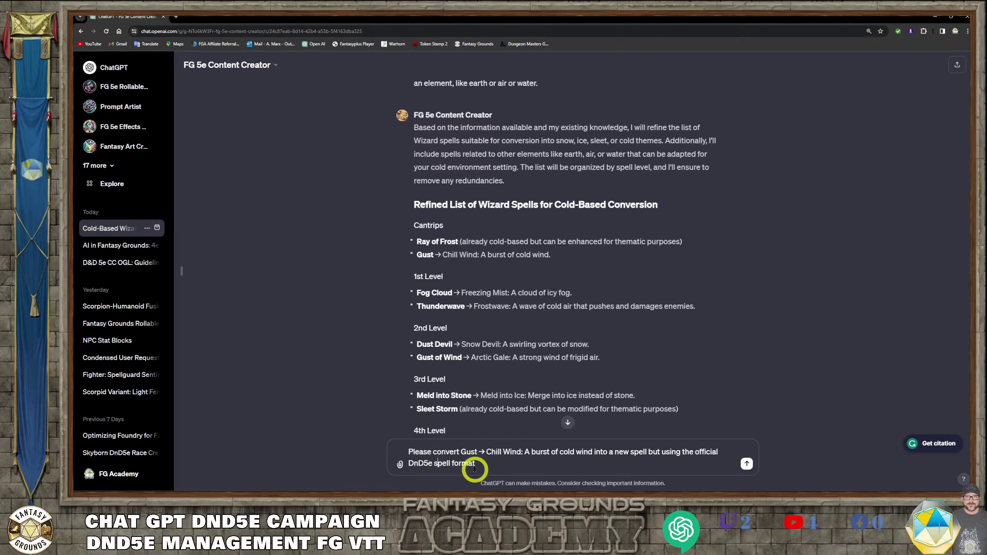
key("BackSpace")
type("s")
left_click(451, 462)
type("stat b")
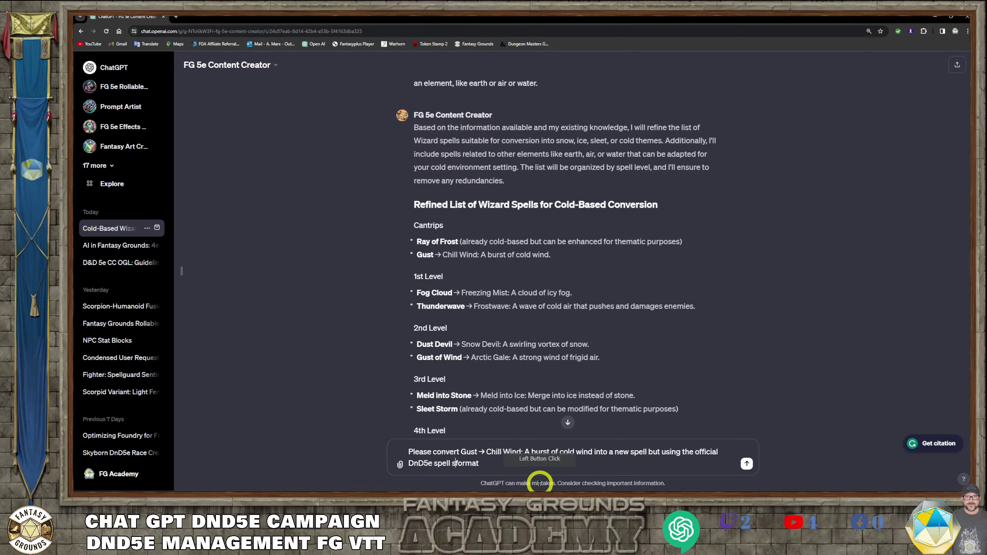
type("lock")
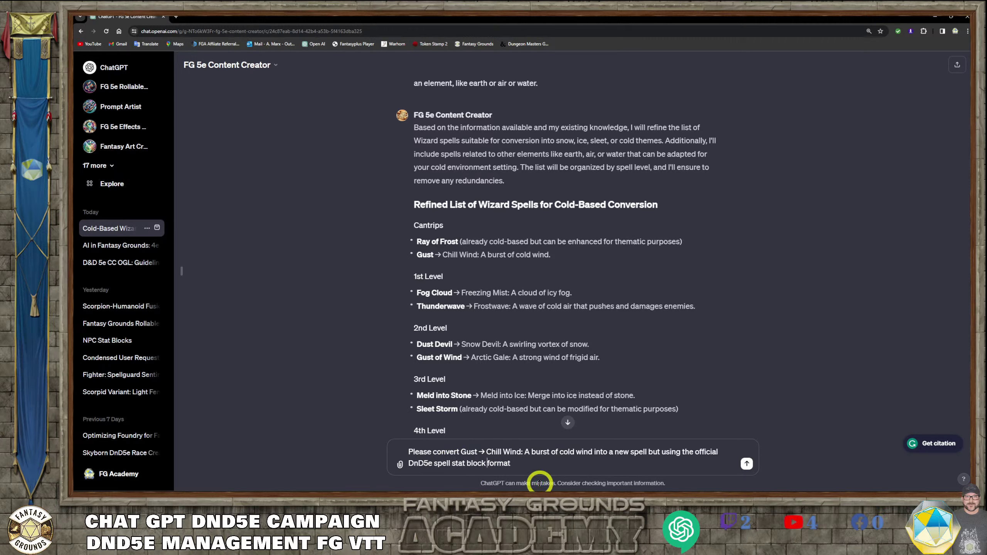
End the prompt's sentence with a period and add the correctly spelled sentence "Research if not available.".
left_click(538, 469)
left_click(538, 470)
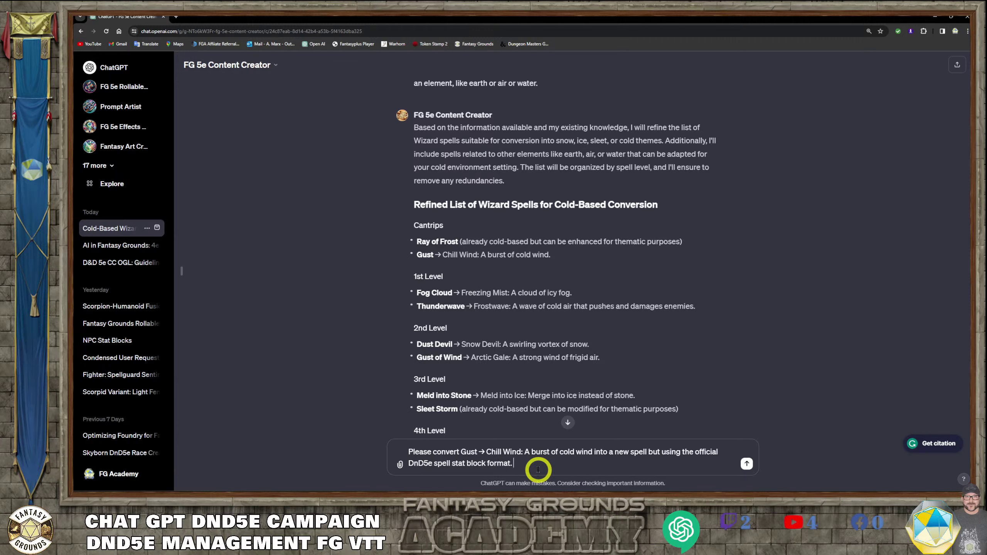
type("Rwsearch")
type(" oif")
type(" not avaiable.")
left_click(571, 486)
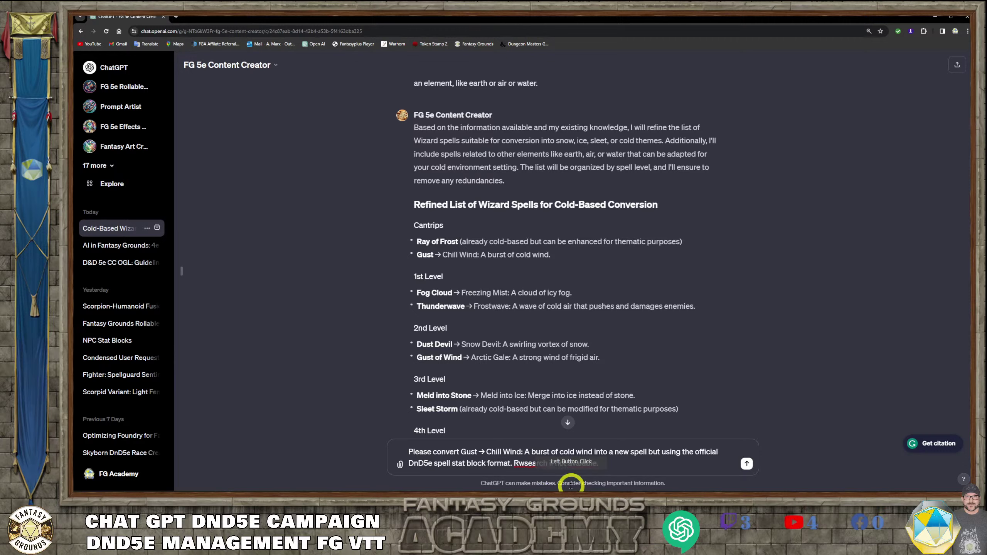
key("BackSpace")
type("e")
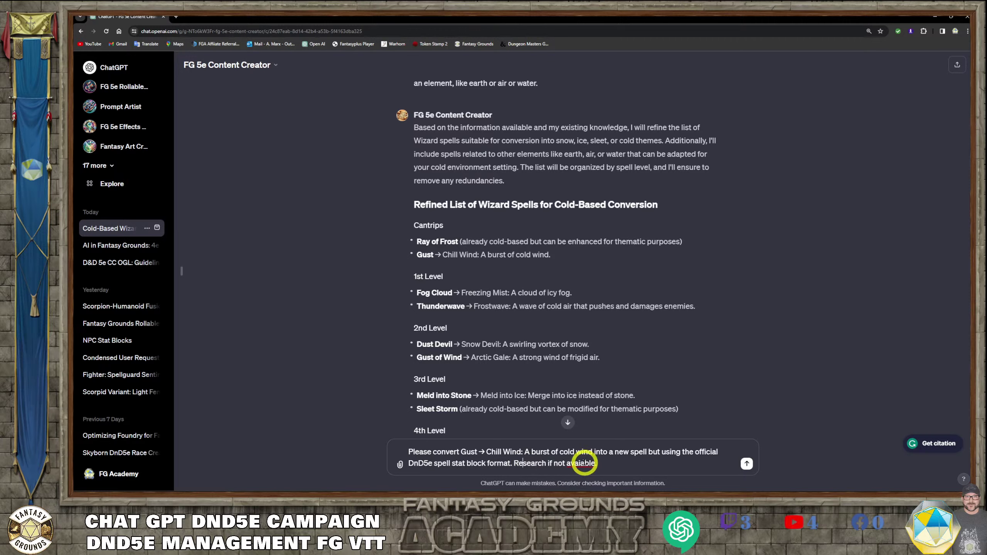
left_click(636, 464)
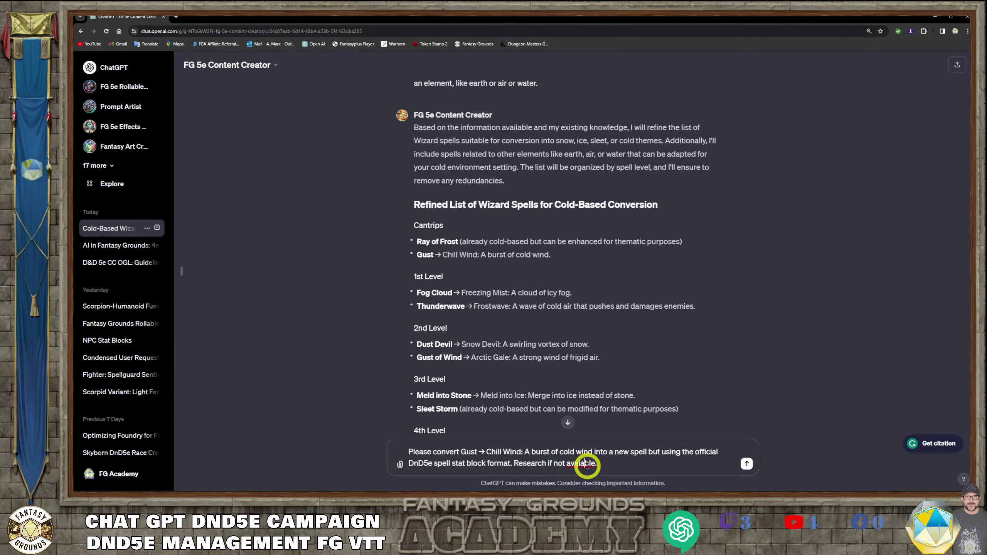
left_click(638, 482)
type("l")
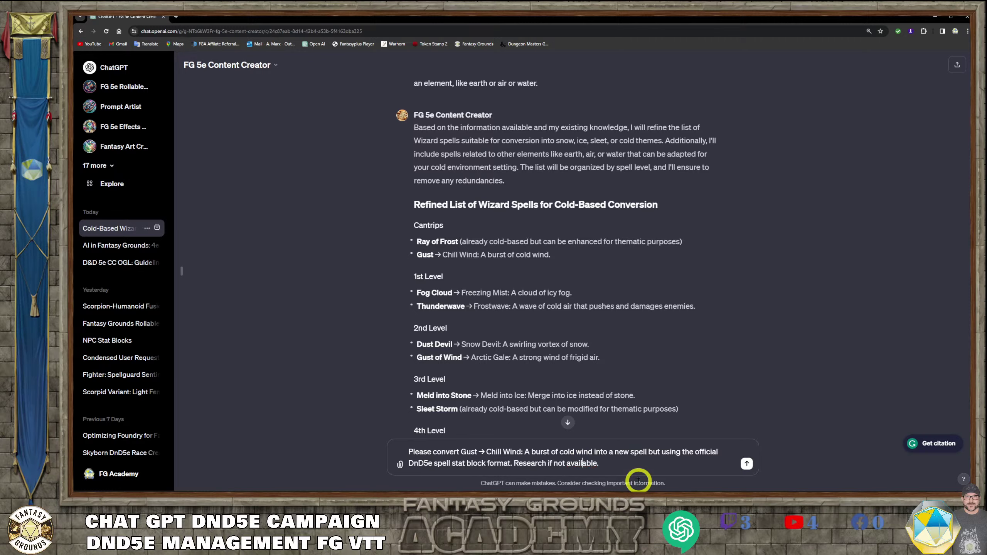
Send the Gust to Chill Wind conversion prompt and review the generated stat block against the refined spell list.
left_click(728, 464)
left_click(746, 465)
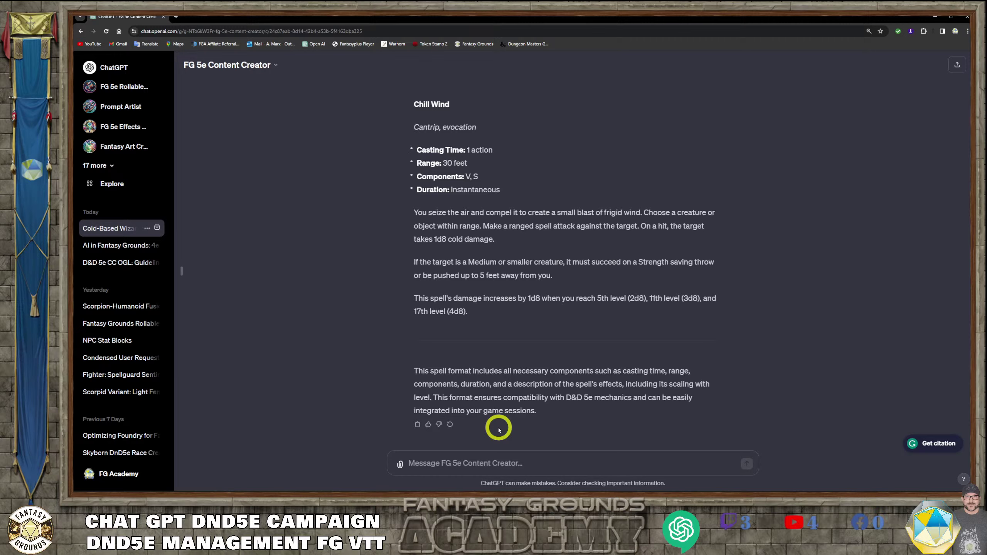
scroll(467, 278, "up", 15)
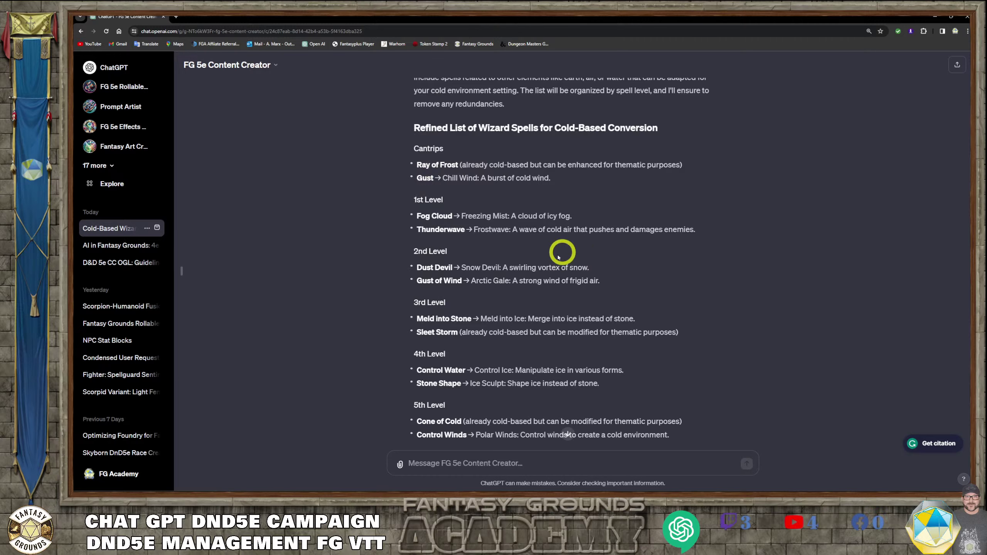
scroll(558, 257, "down", 15)
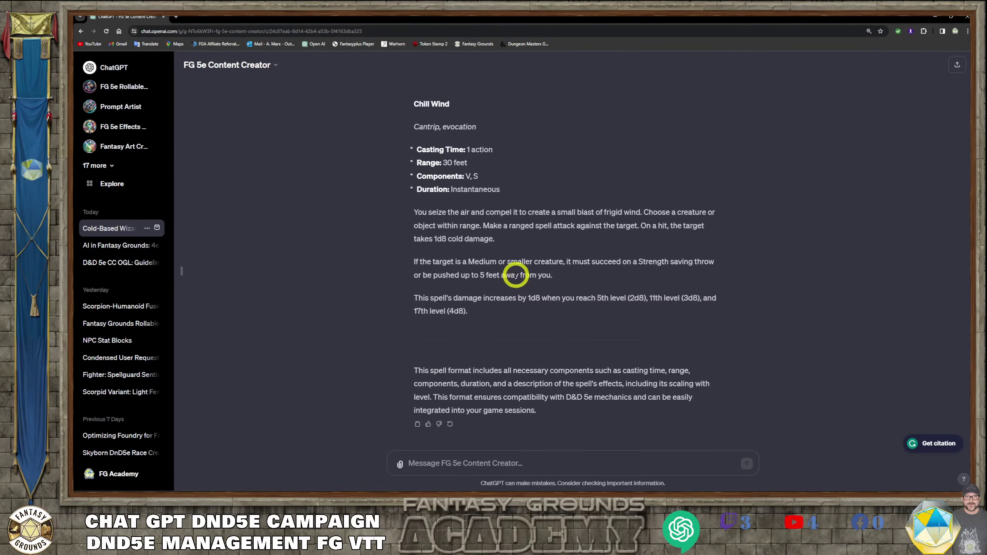
Write a new prompt asking to convert the rest of the spells above into their new and respective formatting.
left_click(499, 457)
type("PLe")
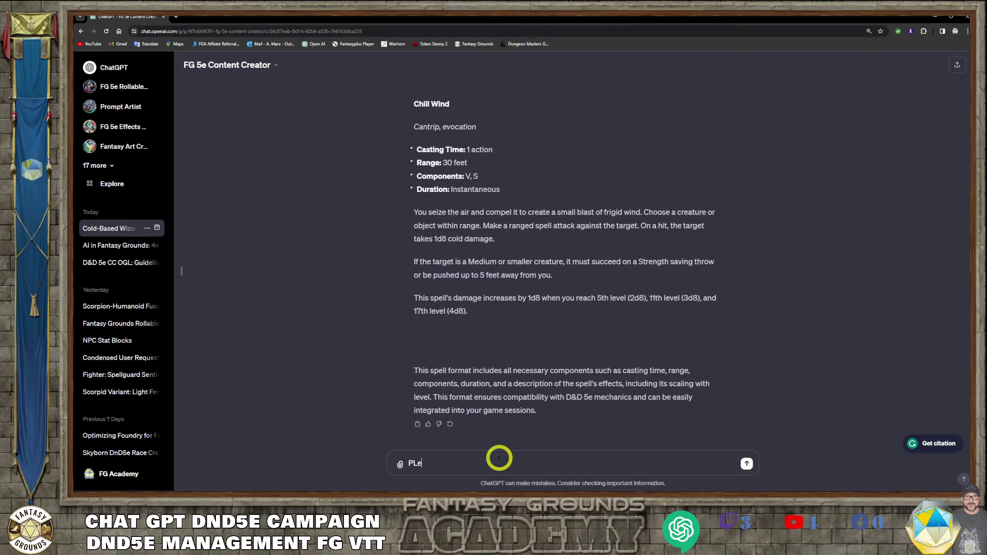
type("ase convert the rest of the spells abov")
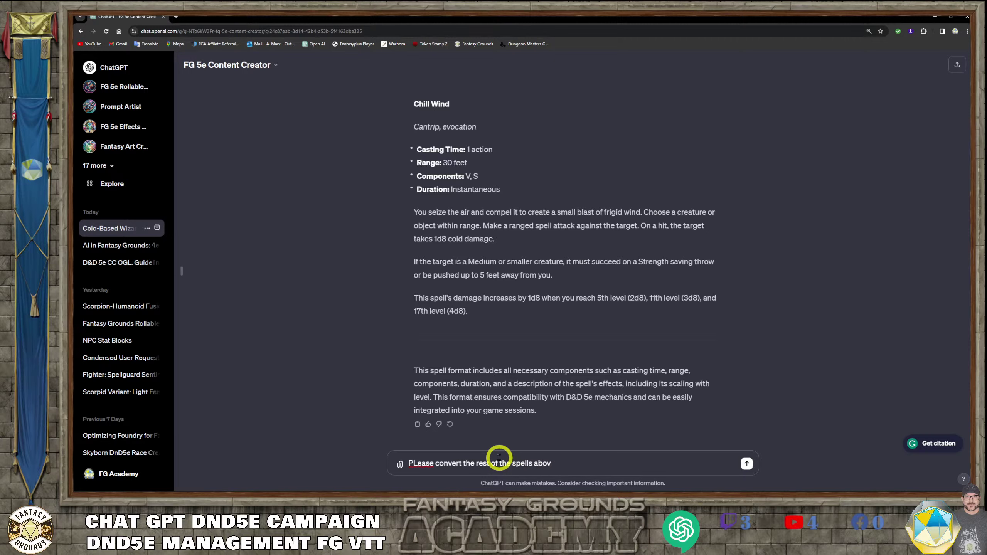
type("ce into theor")
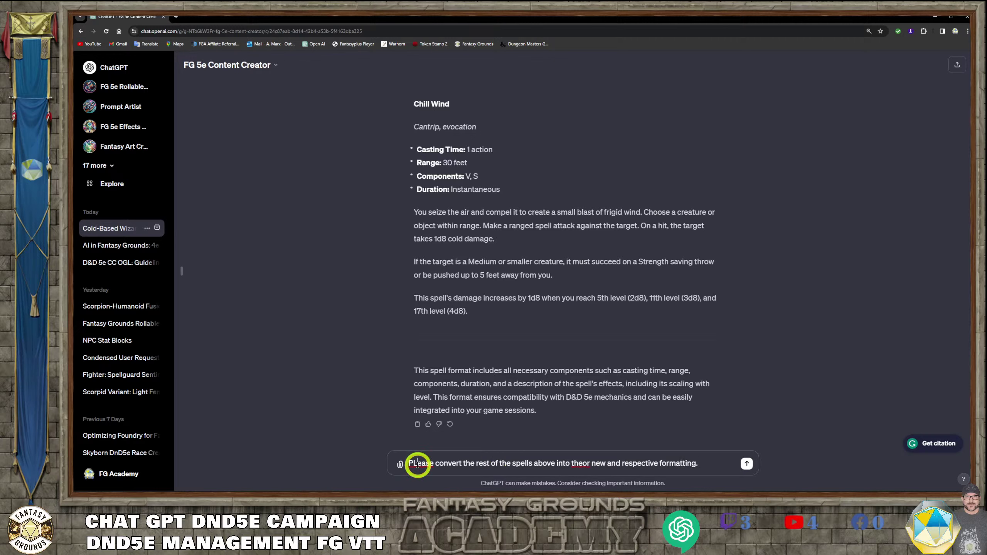
Correct the prompt to "Please convert the rest of the spells above into the new and respective formatting." and send it.
left_click(441, 471)
key("BackSpace")
type("l")
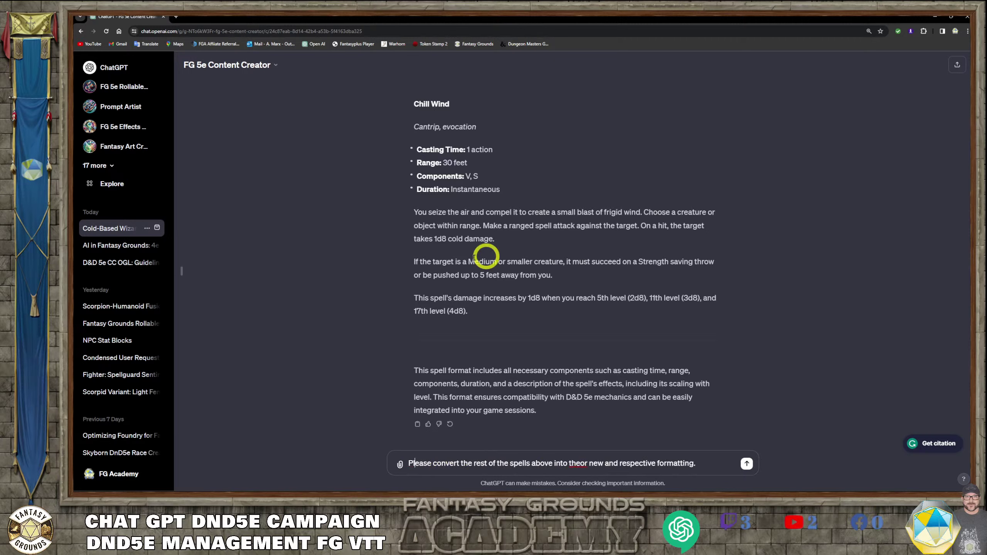
left_click(580, 463)
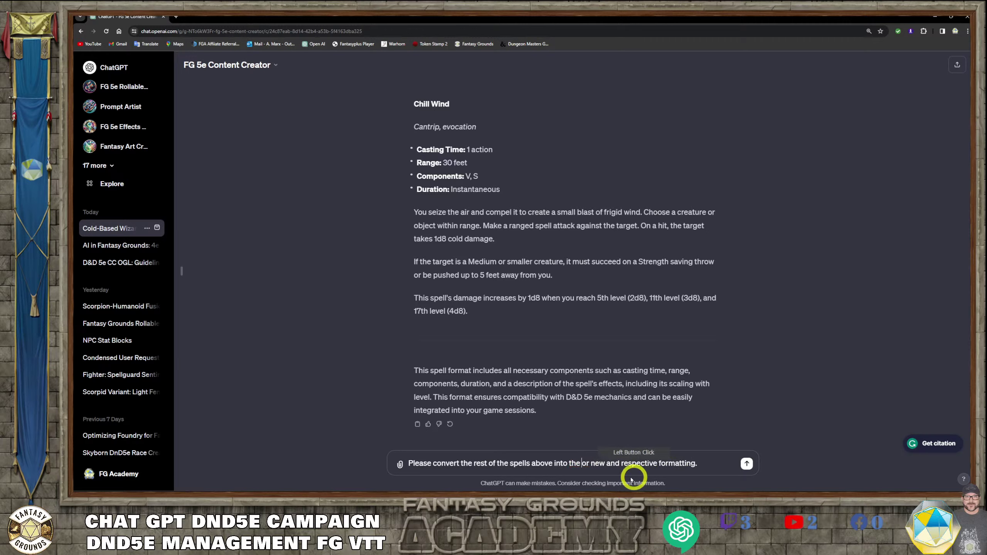
left_click(590, 464)
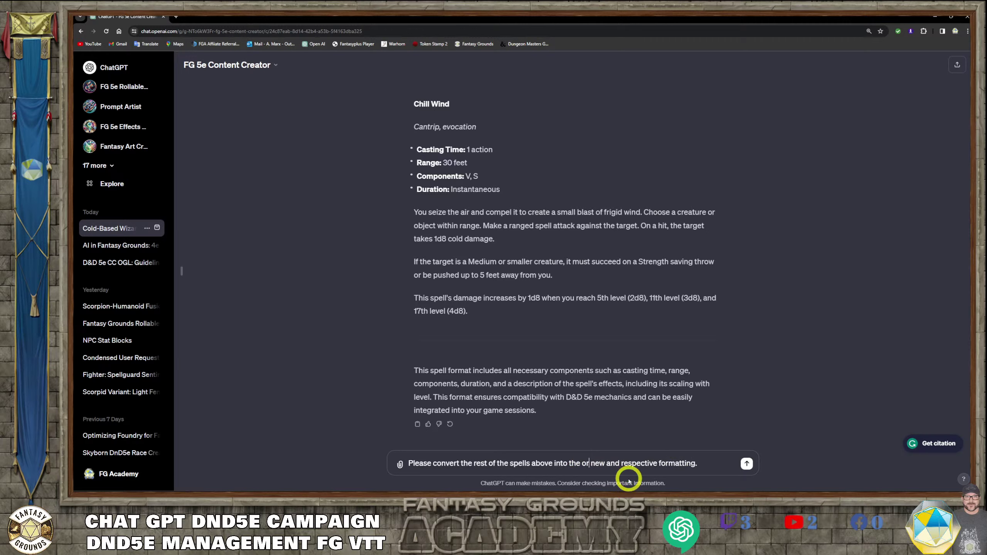
key("BackSpace")
key("BackSpace")
key("BackSpace")
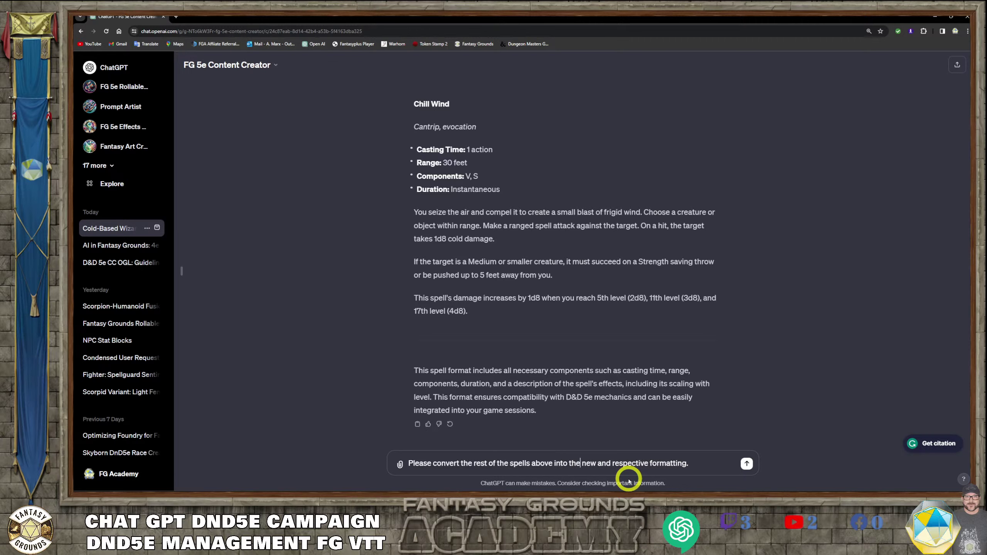
key("Return")
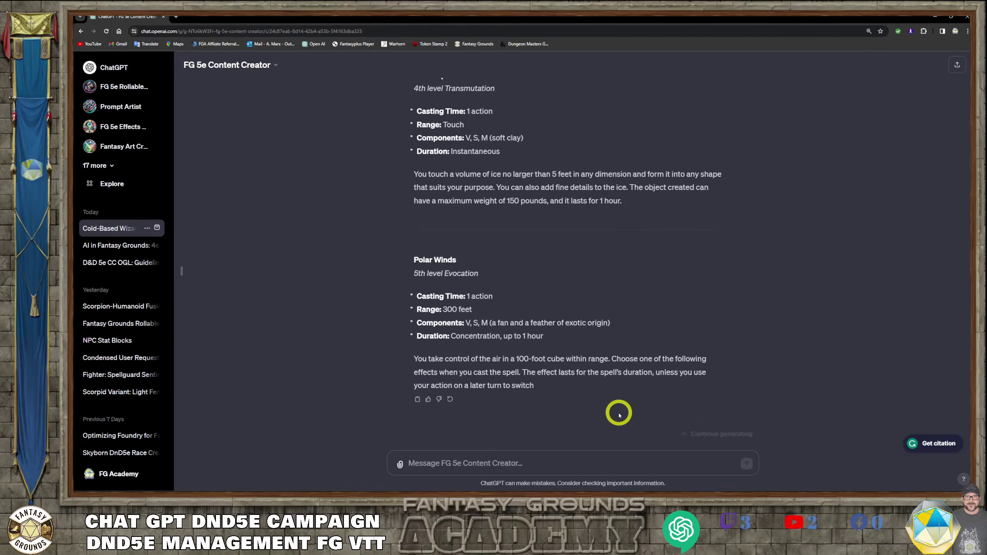
Copy the complete Freezing Mist stat block, from its name through its description, out of the reply.
scroll(619, 414, "up", 10)
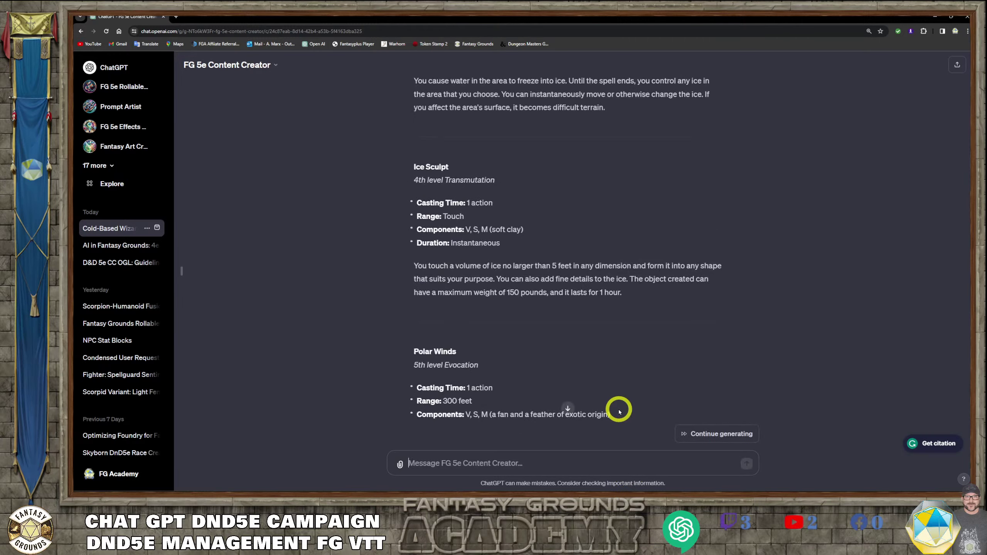
scroll(618, 412, "up", 15)
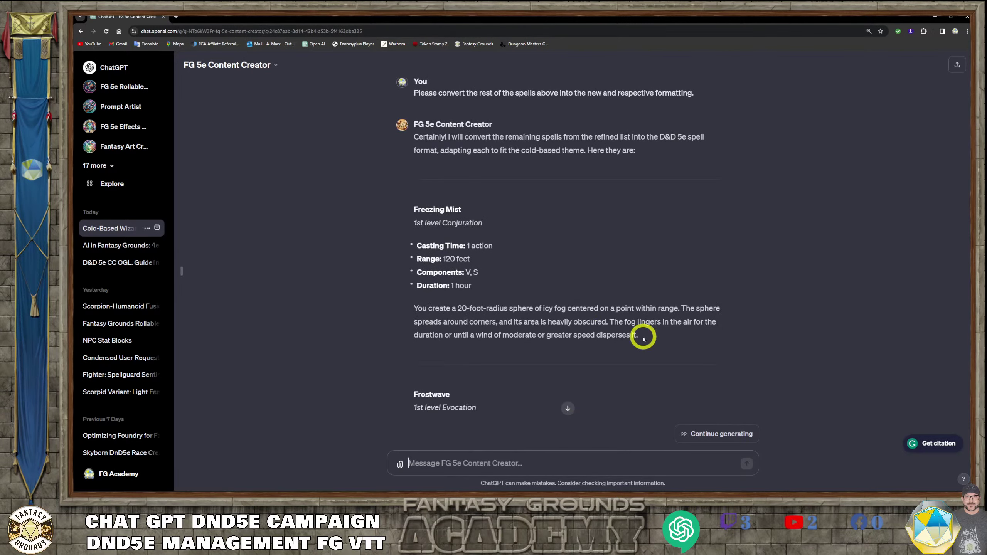
left_click_drag(641, 337, 414, 216)
right_click(442, 213)
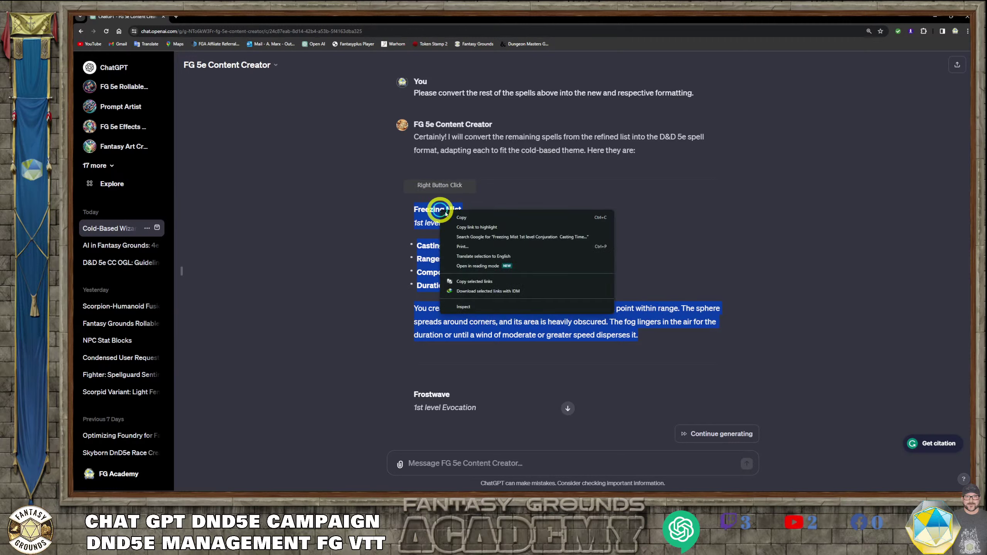
left_click(464, 220)
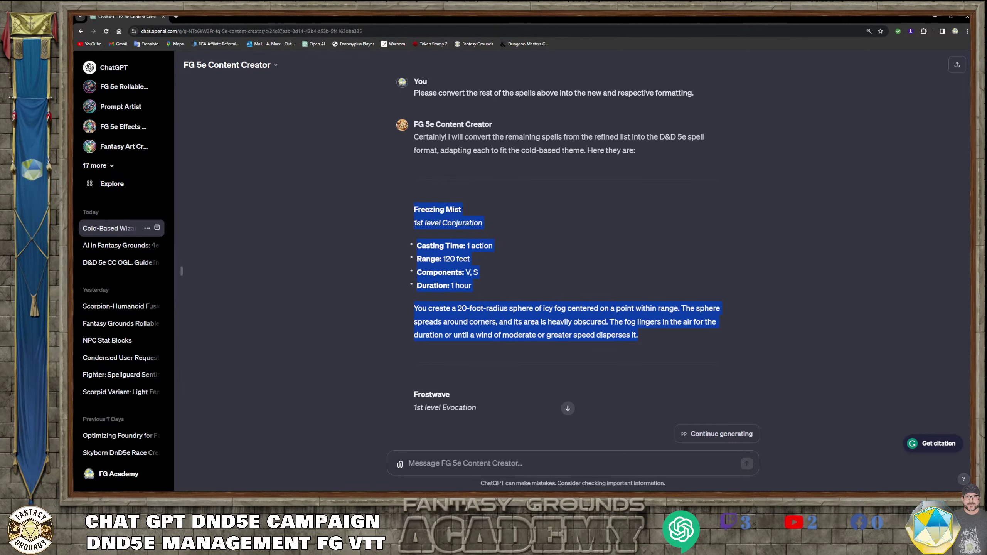
Switch to Fantasy Grounds, open the campaign's spell list, and move and enlarge its window over the Races and Classes windows.
key("alt+Tab")
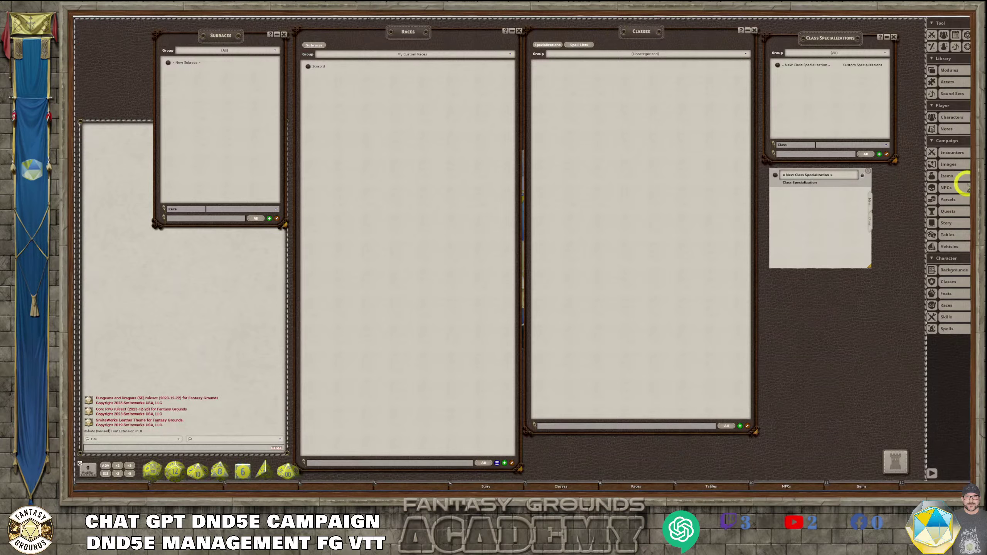
left_click(947, 328)
left_click_drag(542, 193, 426, 88)
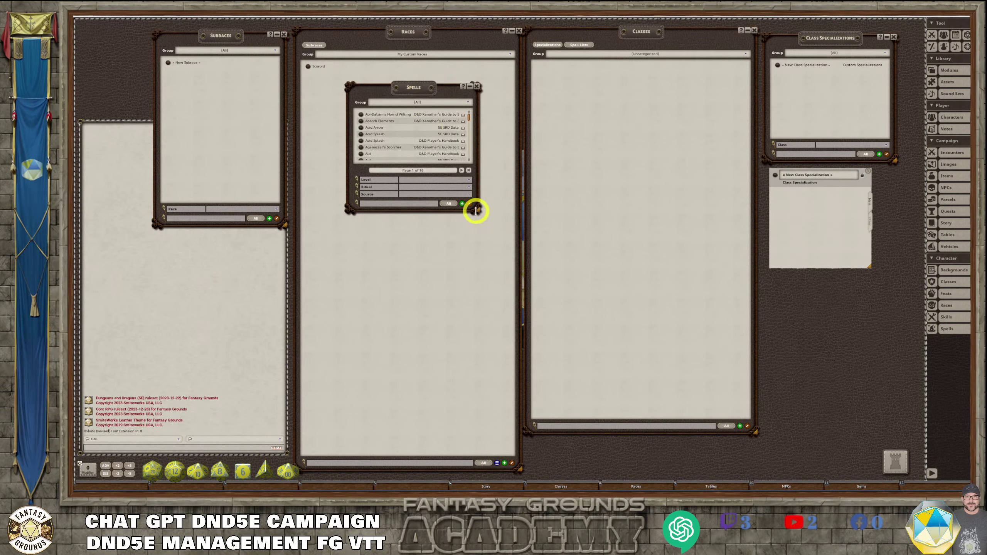
left_click_drag(477, 210, 591, 337)
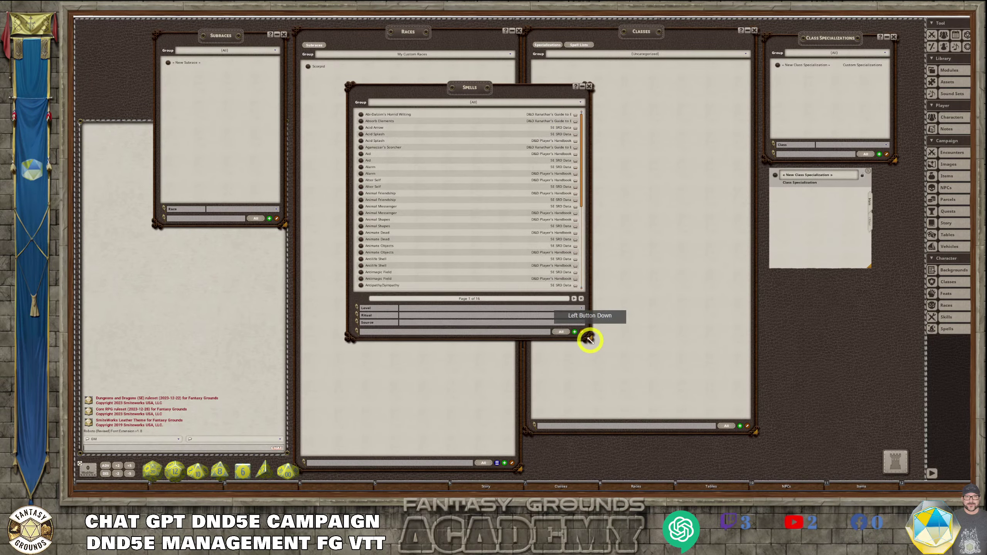
scroll(469, 236, "down", 4)
scroll(470, 241, "up", 5)
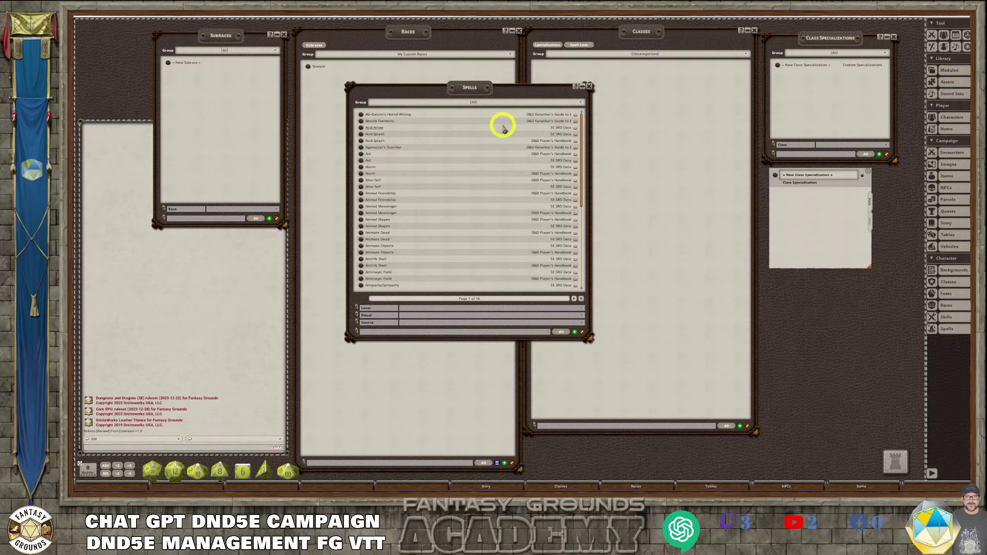
Create a new spell group named "Ice Spells" and show that group in the spell list.
left_click(560, 103)
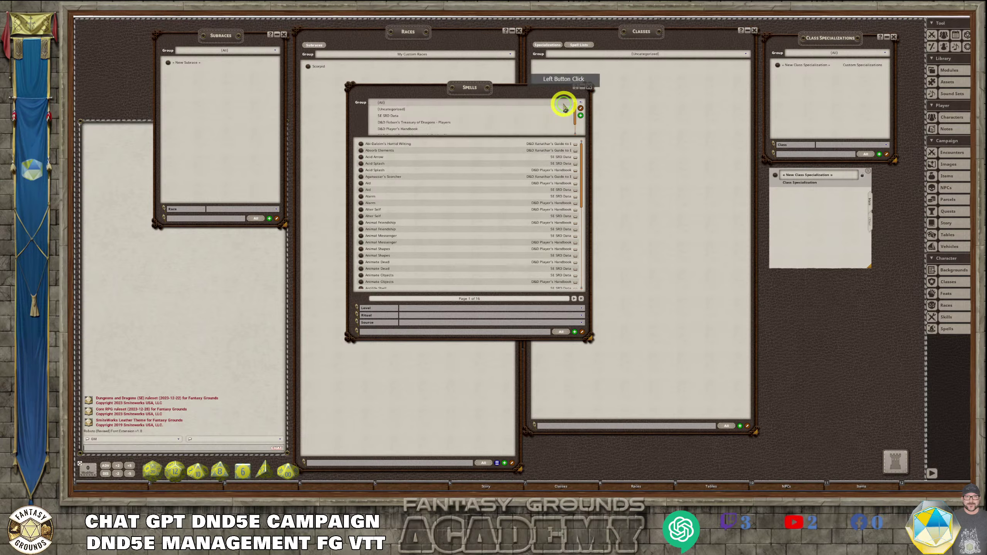
scroll(532, 117, "down", 2)
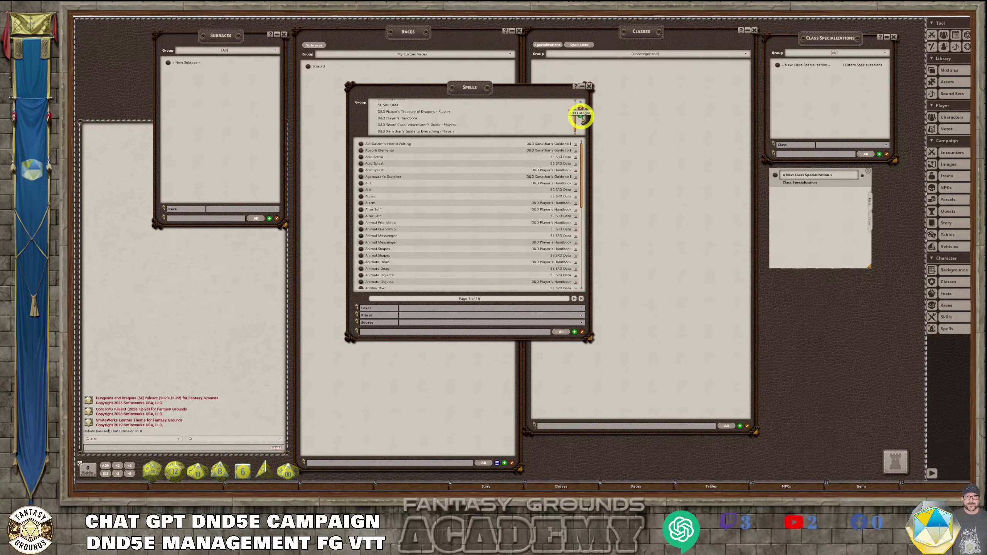
left_click(581, 115)
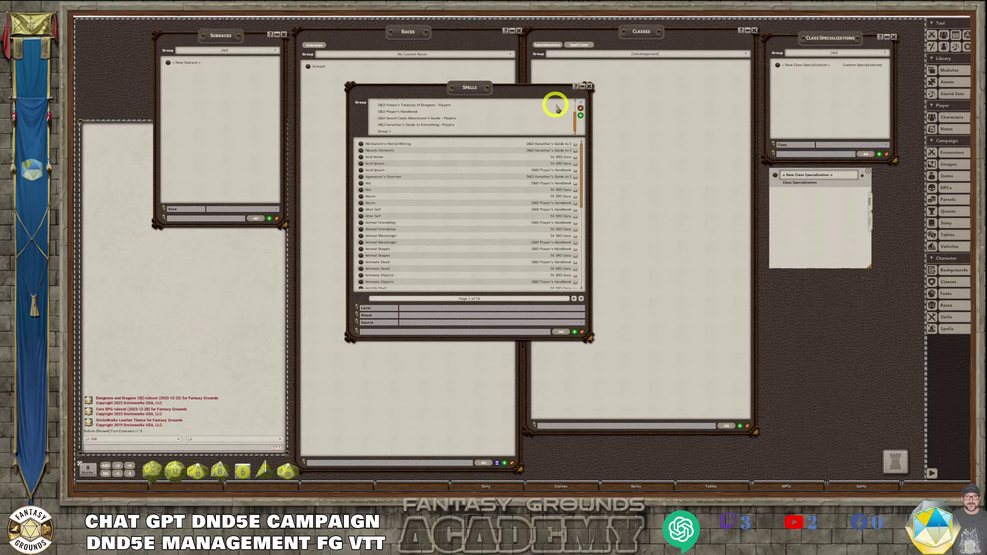
left_click(580, 108)
left_click_drag(408, 132, 371, 131)
key("shift")
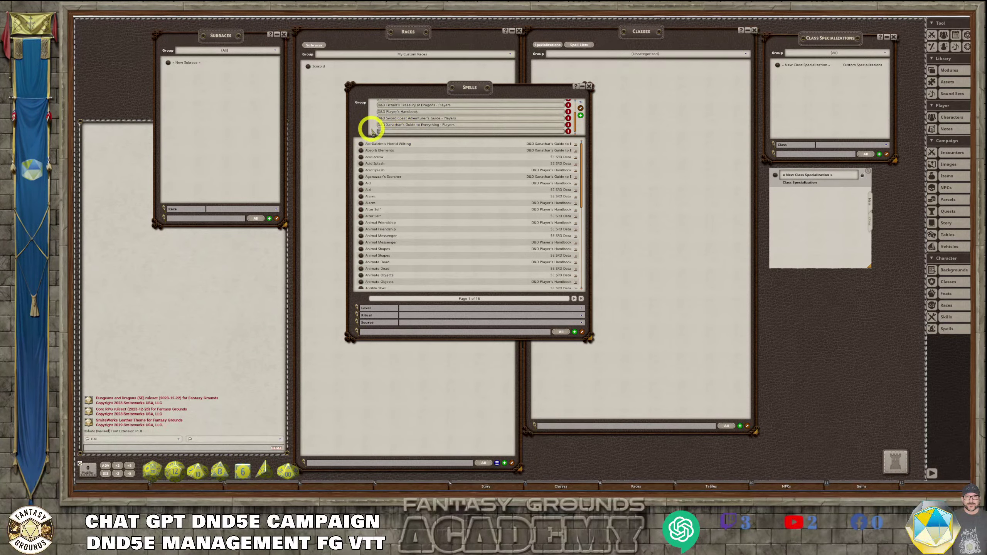
type("5e Spells")
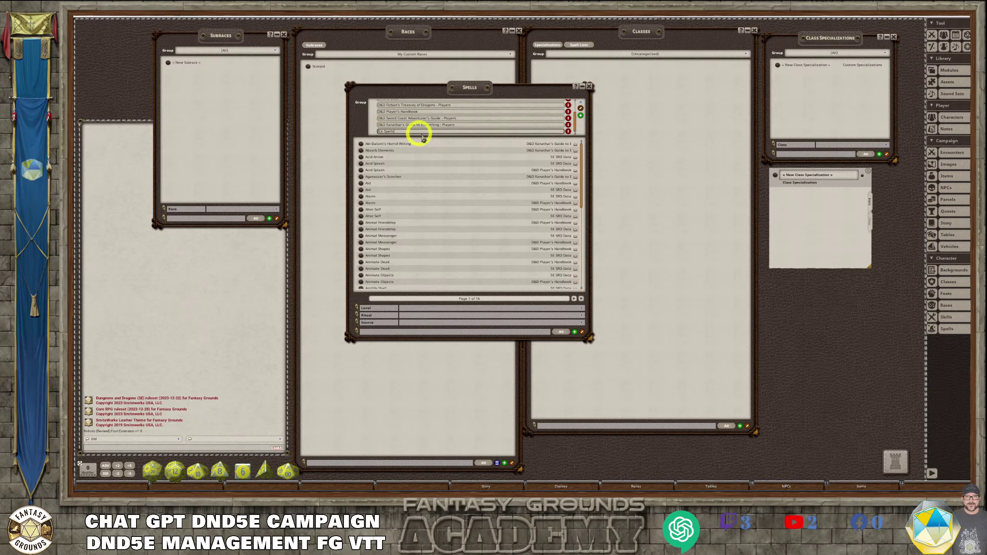
left_click(419, 148)
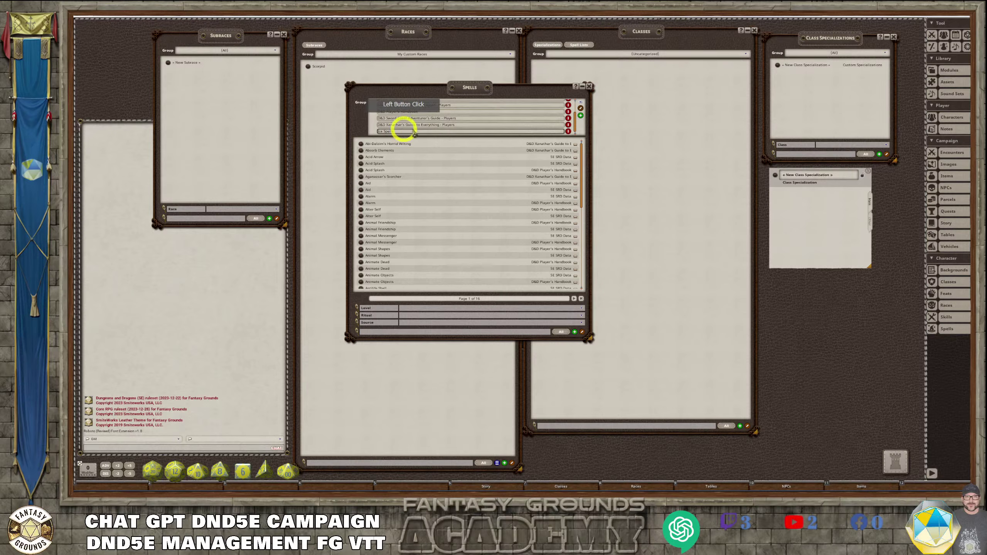
left_click(581, 109)
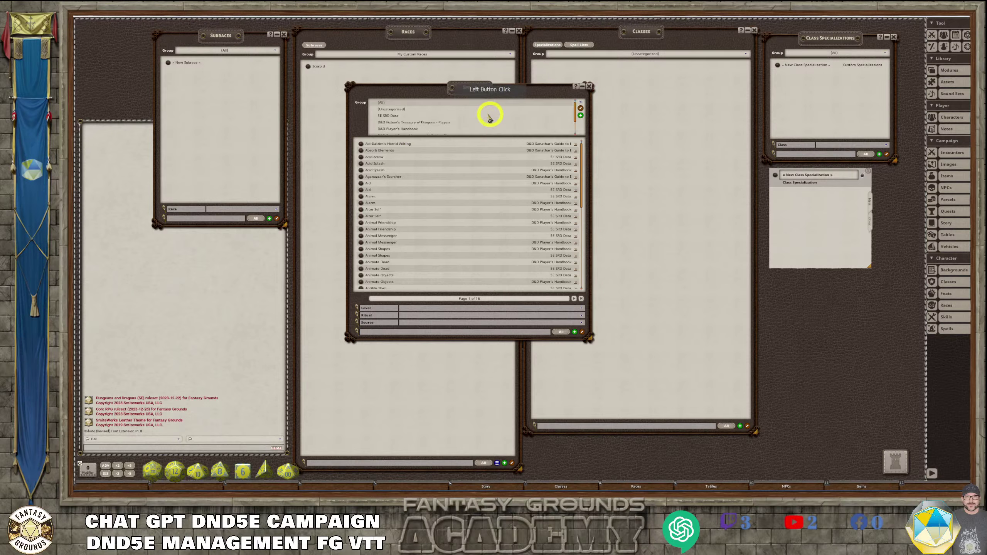
scroll(447, 116, "down", 2)
left_click(390, 131)
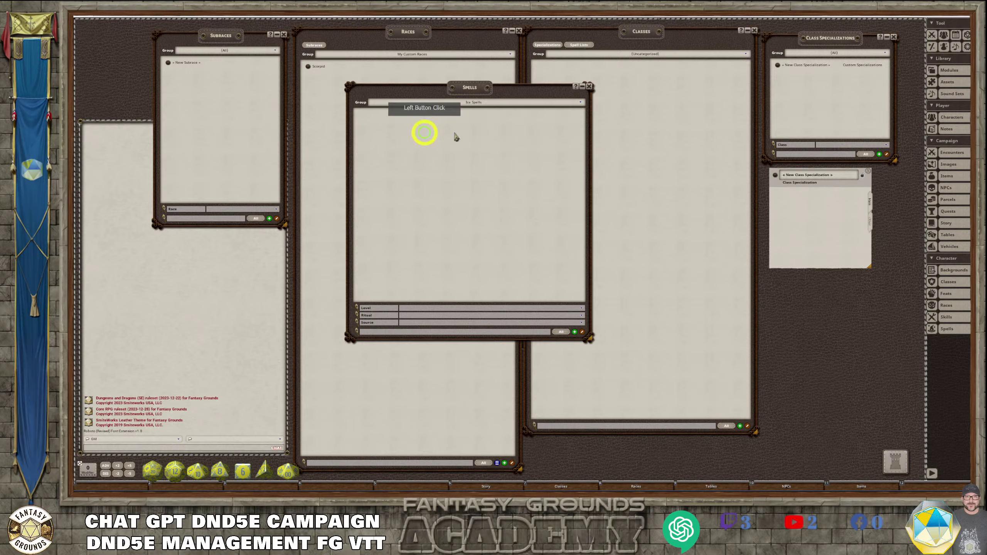
Add a new spell to the Ice Spells group, enlarge its window, and paste the Freezing Mist stat block into its description.
left_click(575, 333)
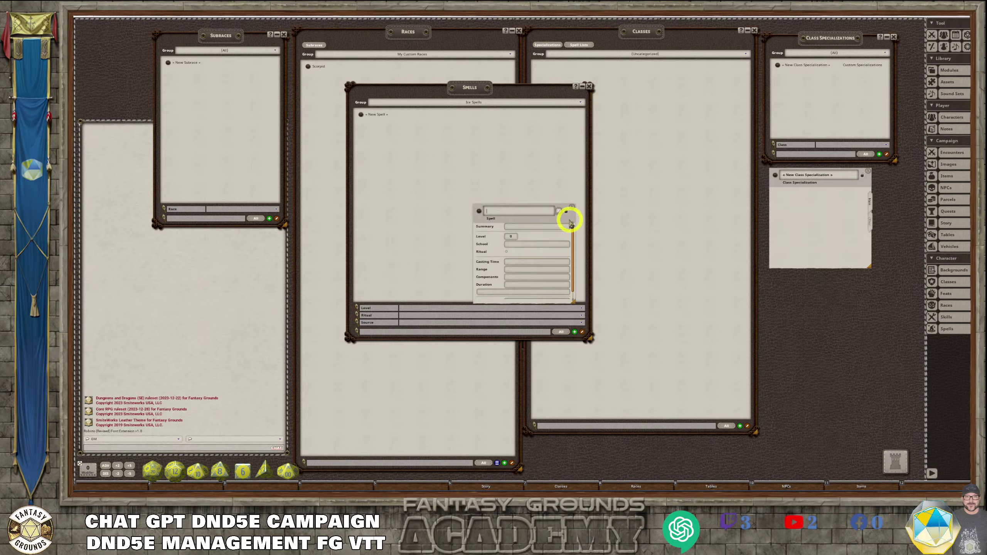
left_click_drag(569, 222, 482, 117)
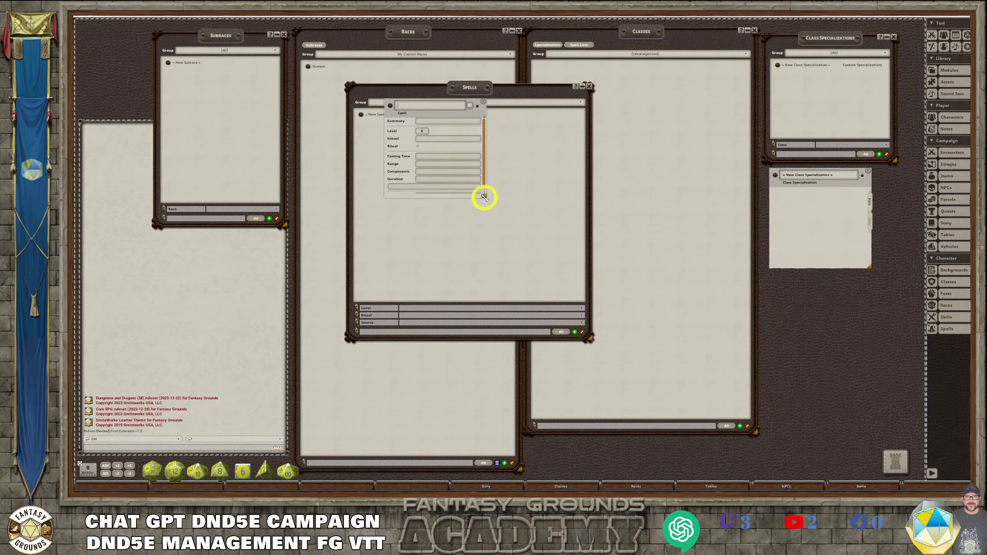
left_click_drag(483, 195, 564, 319)
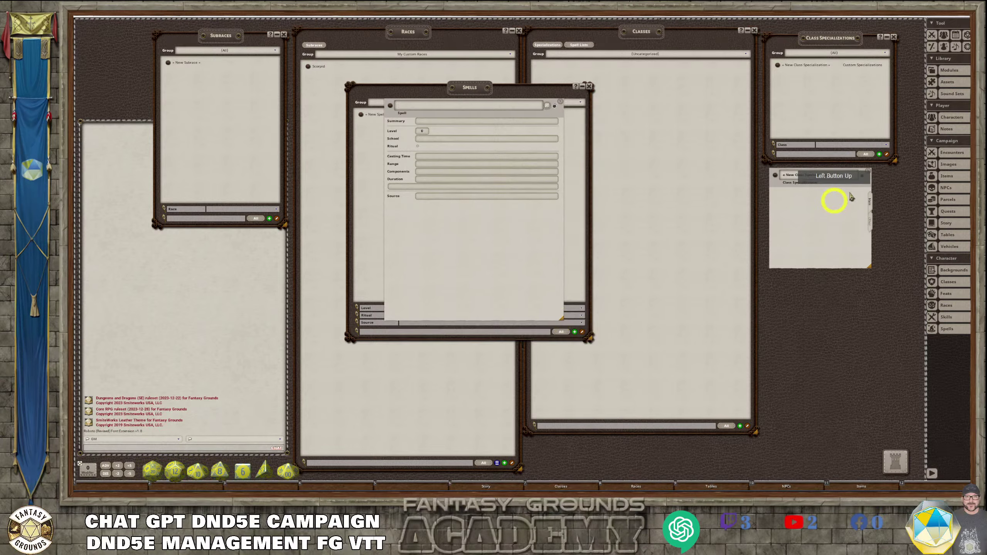
left_click(425, 187)
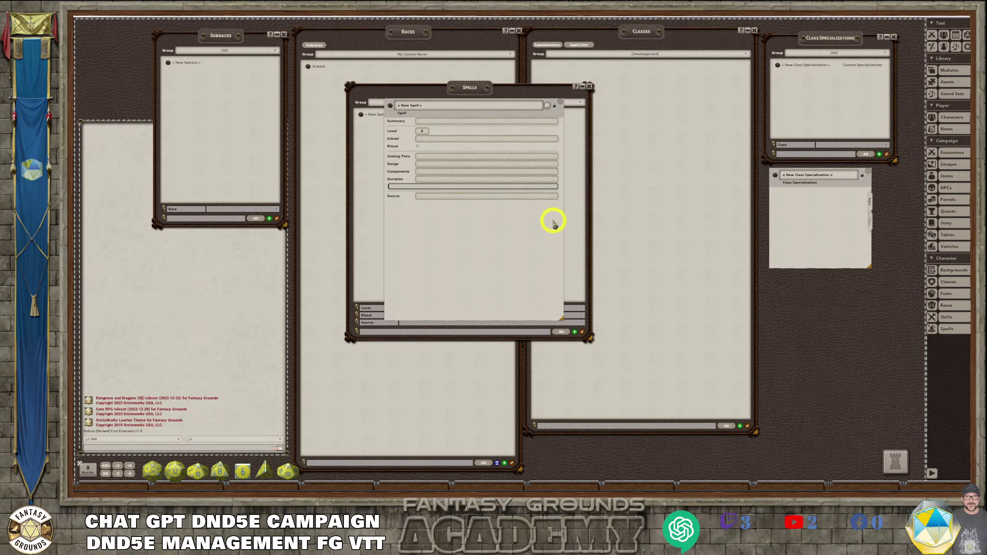
key("ctrl+v")
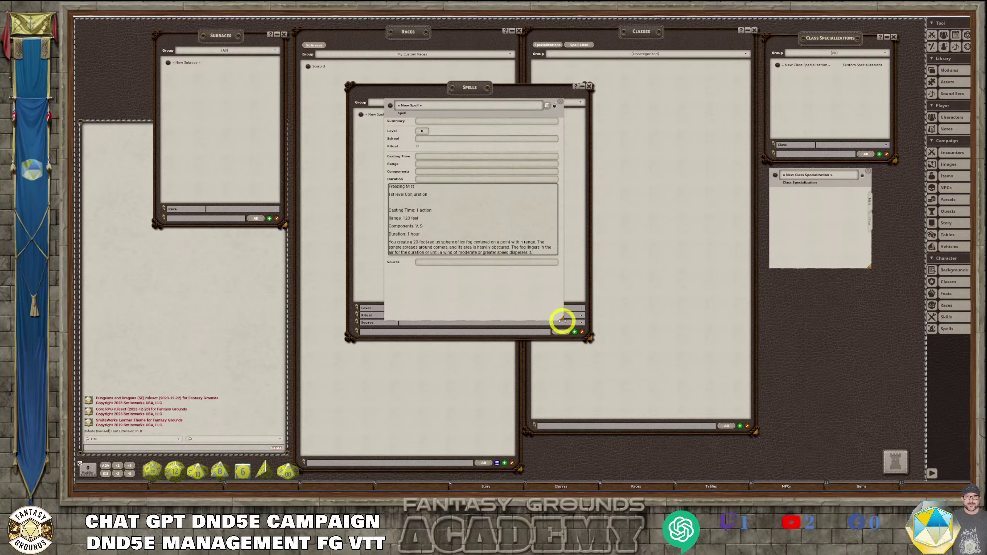
left_click_drag(563, 321, 735, 403)
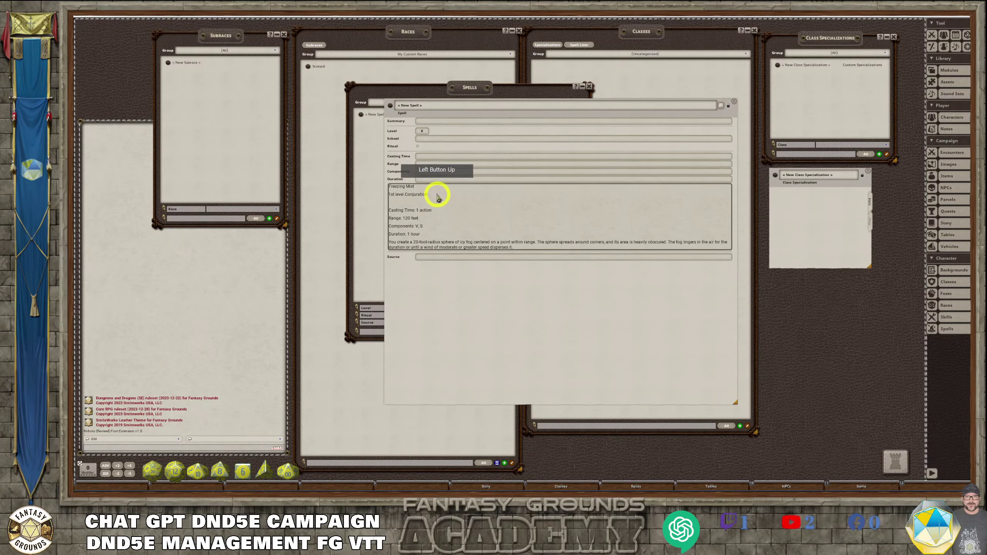
Name the new spell "Freezing Mist", copied from the first line of its description, and set its level to 1.
left_click_drag(385, 194, 451, 183)
key("ctrl+c")
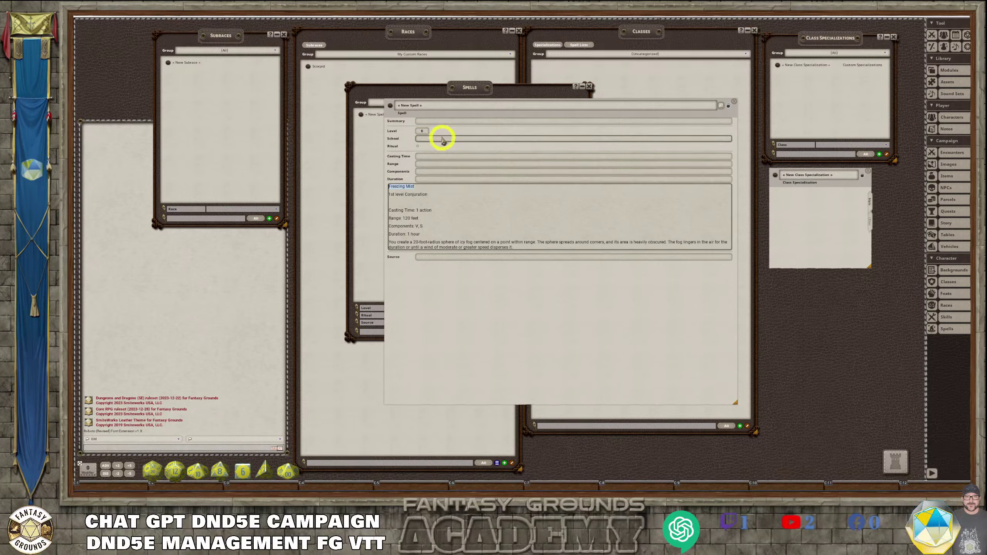
left_click(432, 104)
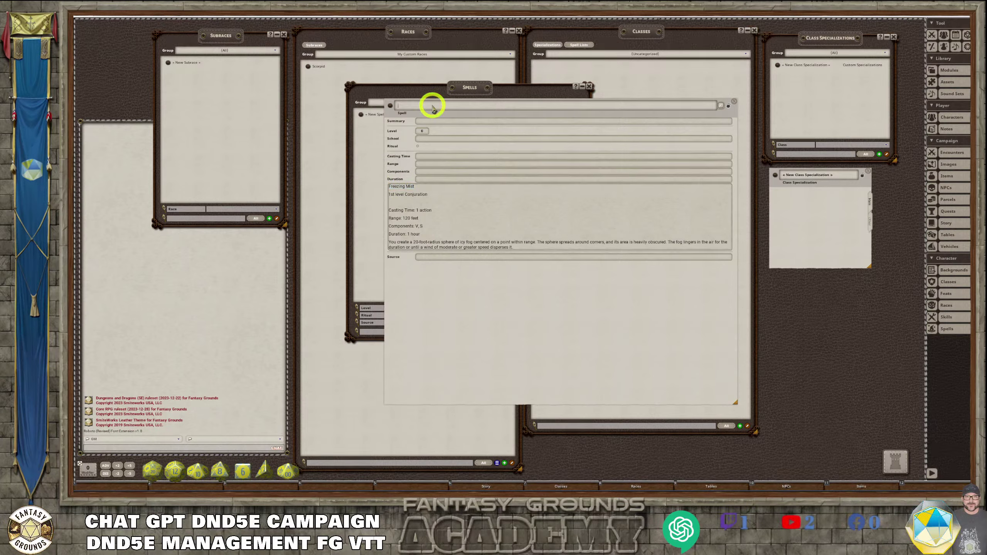
key("ctrl+v")
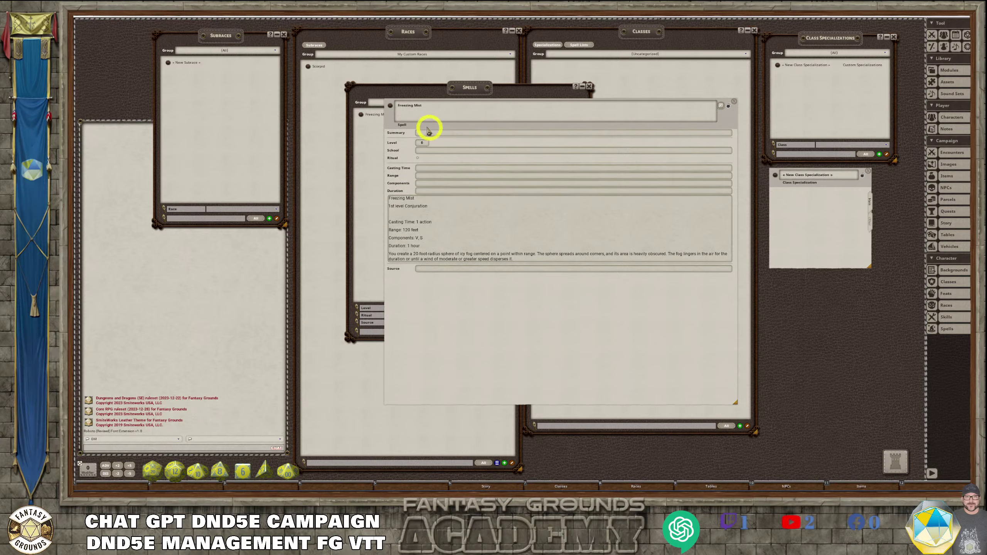
key("BackSpace")
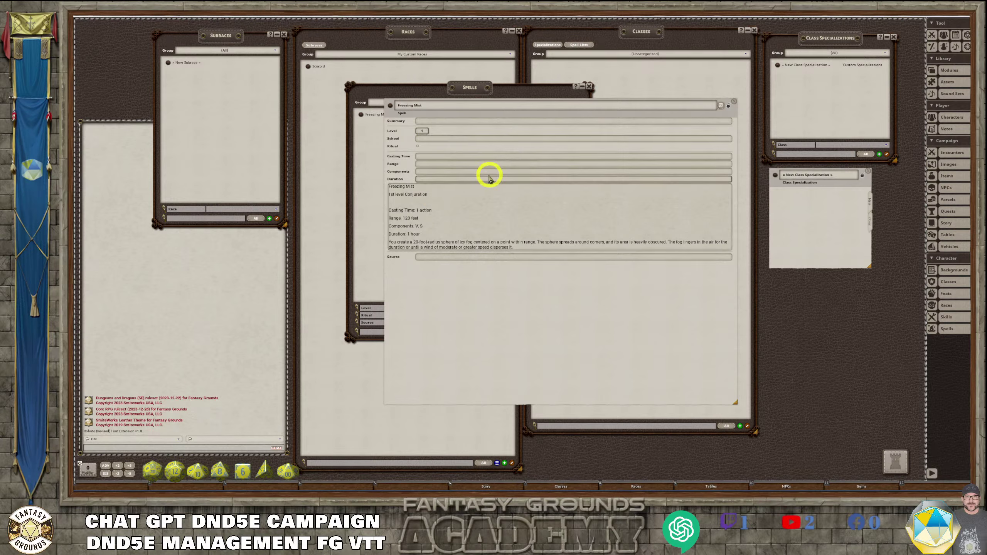
Set the spell's school to Evocation and its casting time to "1 action", reusing the casting time given in the description.
left_click(437, 140)
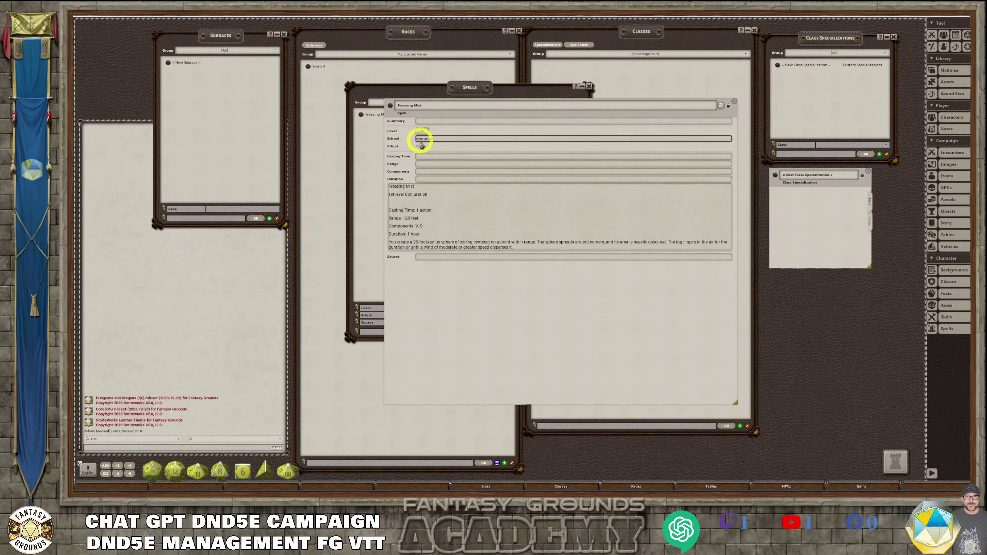
left_click(452, 155)
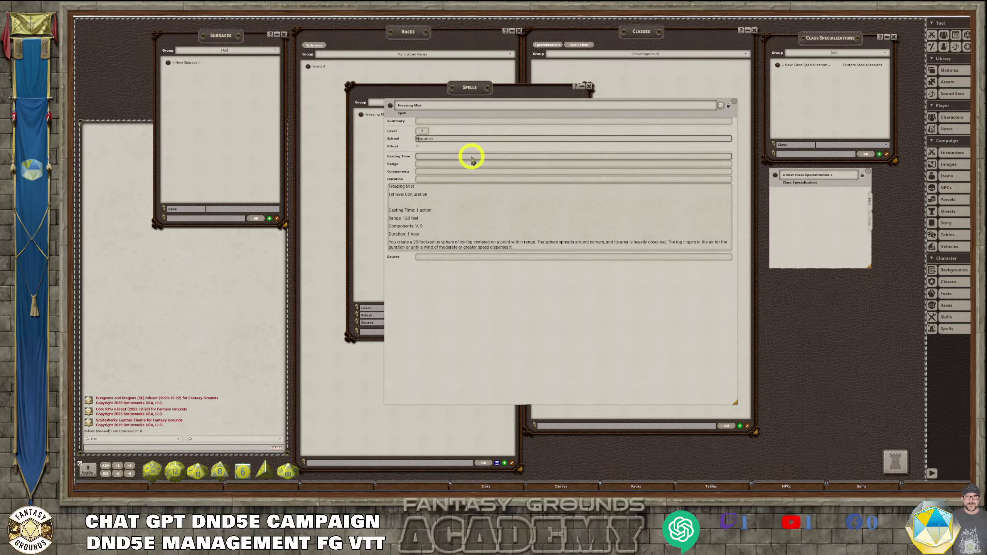
left_click(473, 157)
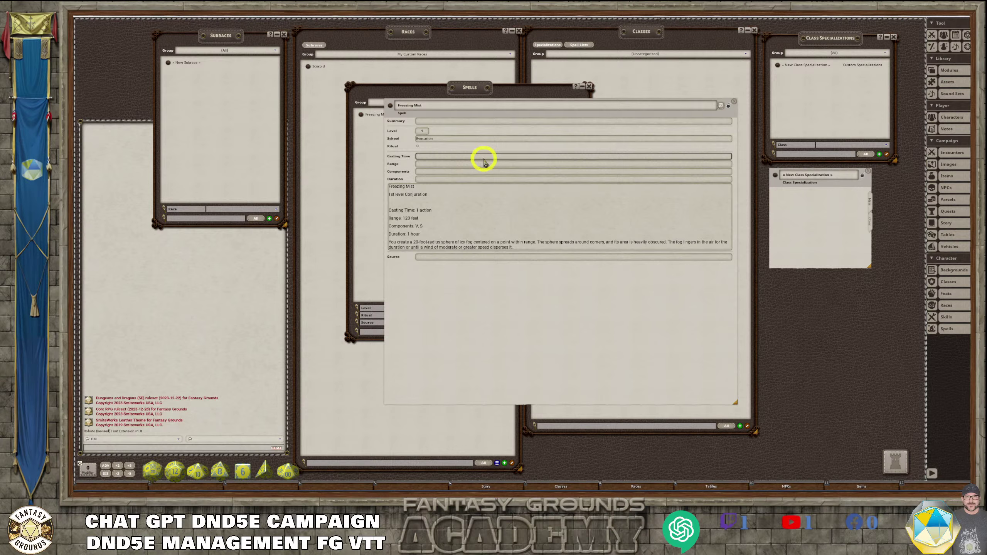
left_click_drag(436, 210, 502, 173)
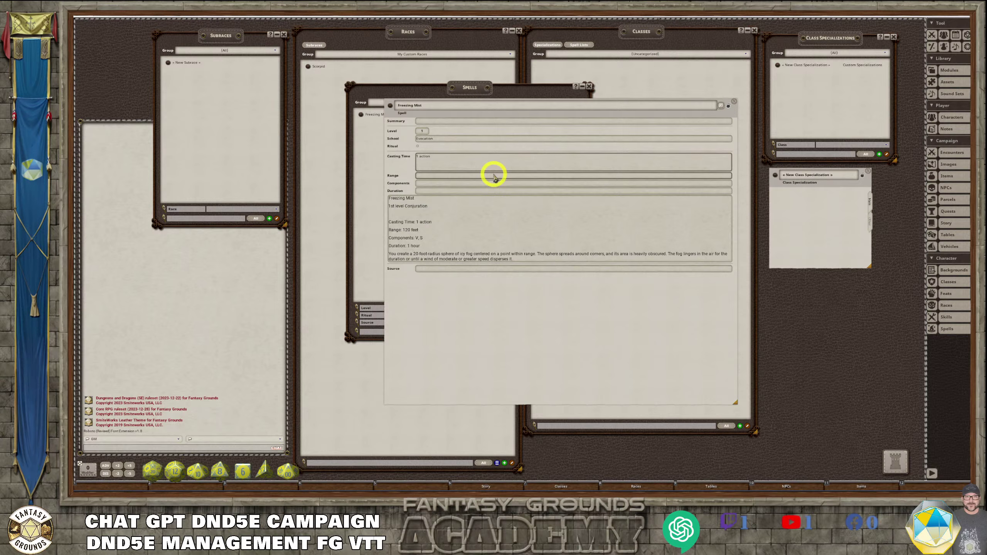
key("BackSpace")
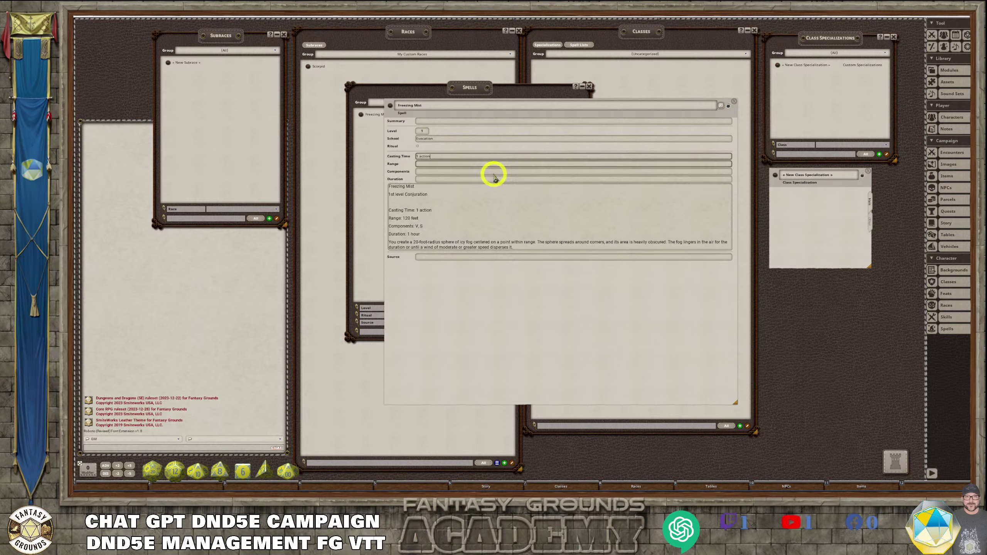
Set the spell's range to "120 feet", reusing the range text given in the description.
left_click(425, 220)
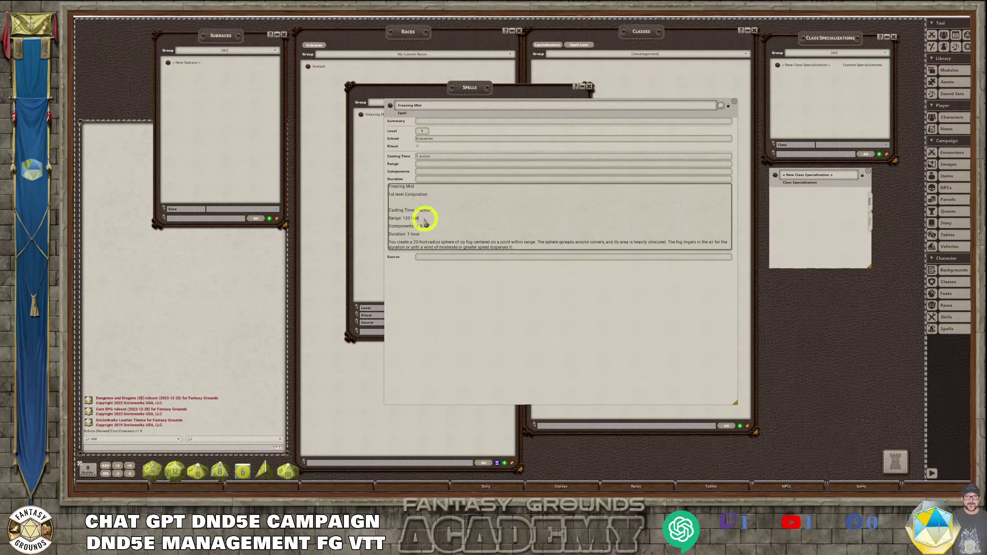
left_click_drag(425, 220, 430, 171)
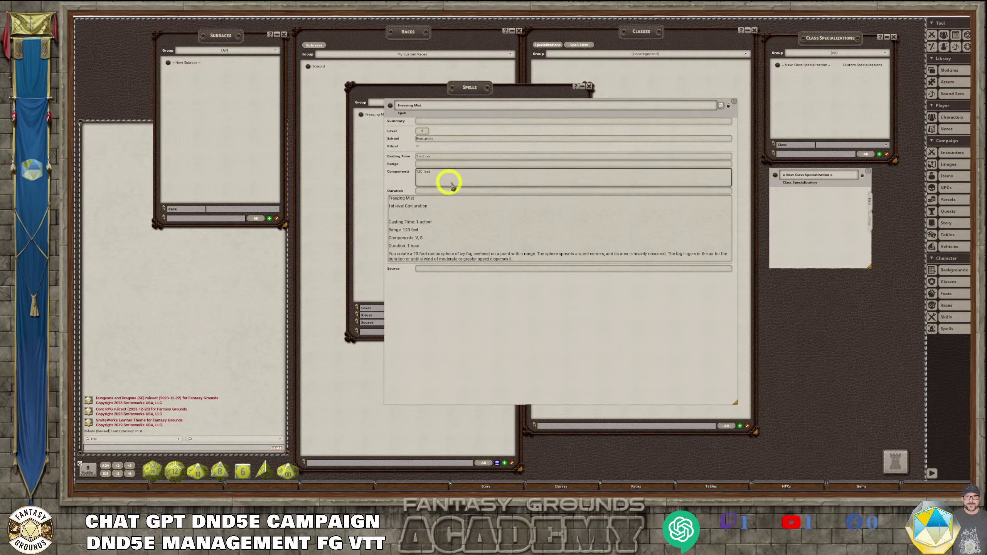
key("BackSpace")
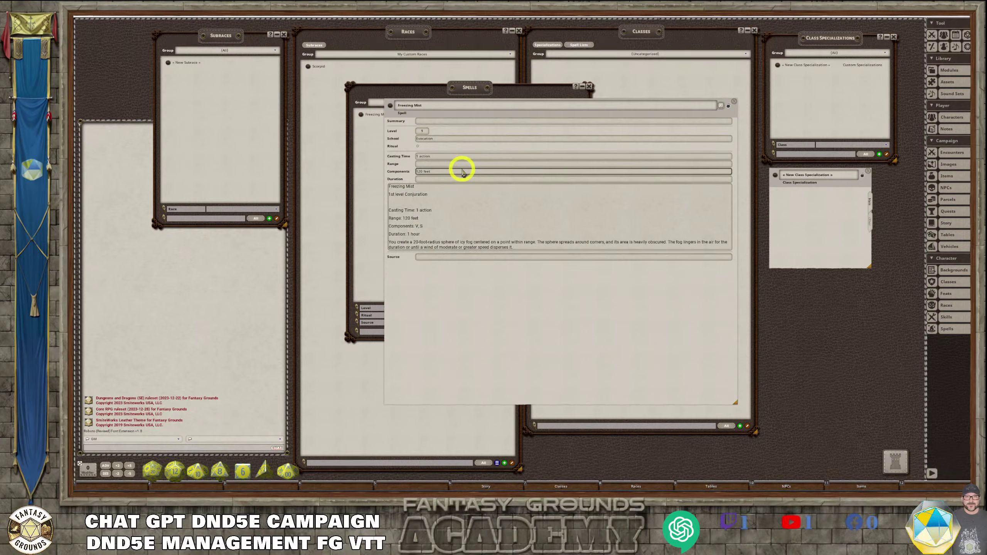
left_click_drag(456, 175, 494, 184)
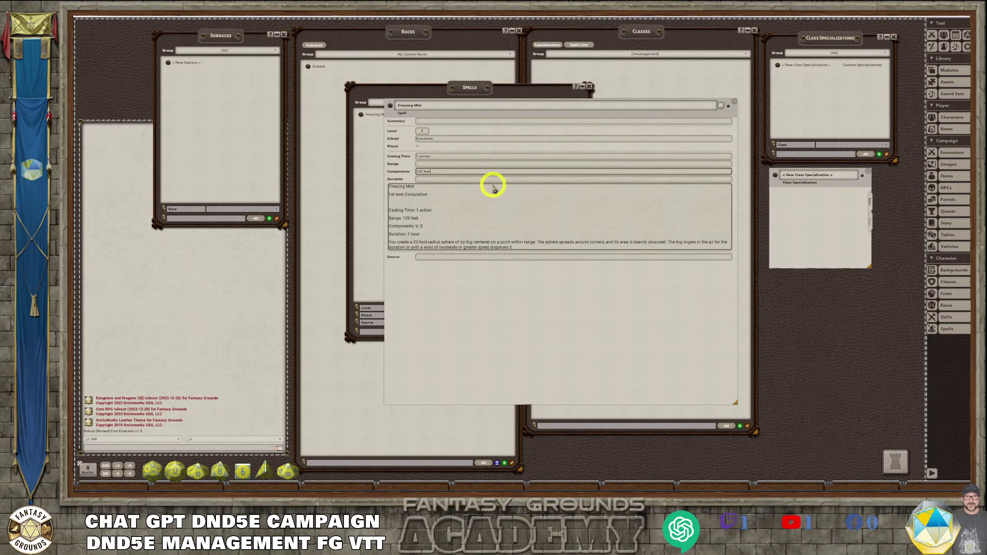
key("ctrl+c")
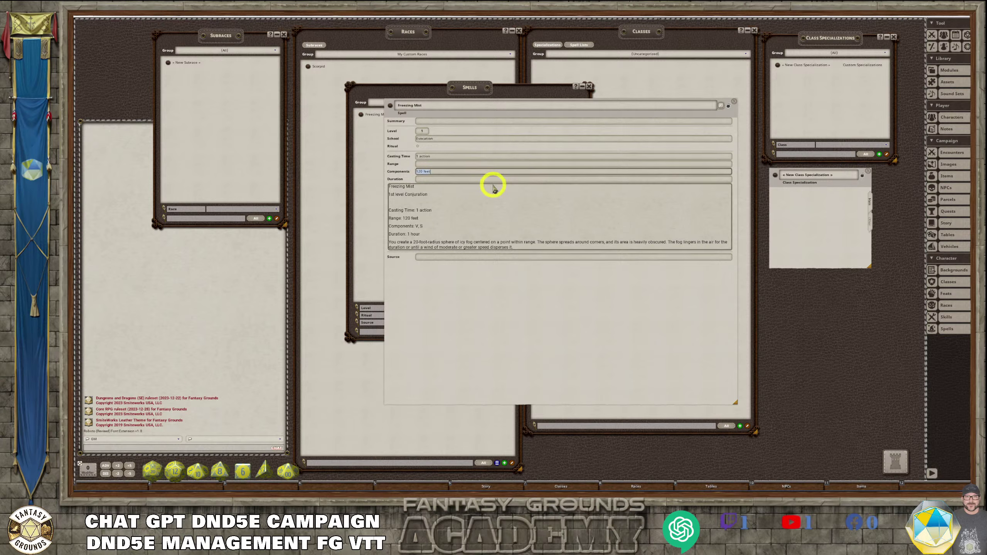
left_click(443, 164)
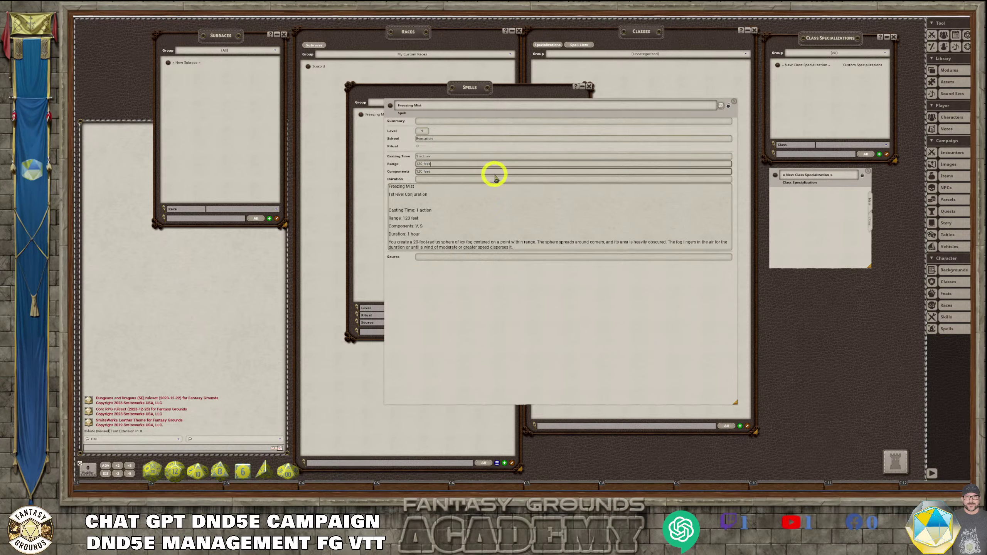
key("ctrl+v")
Replace the misplaced range text in the spell's components with "V, S (ice pellet)".
left_click(450, 171)
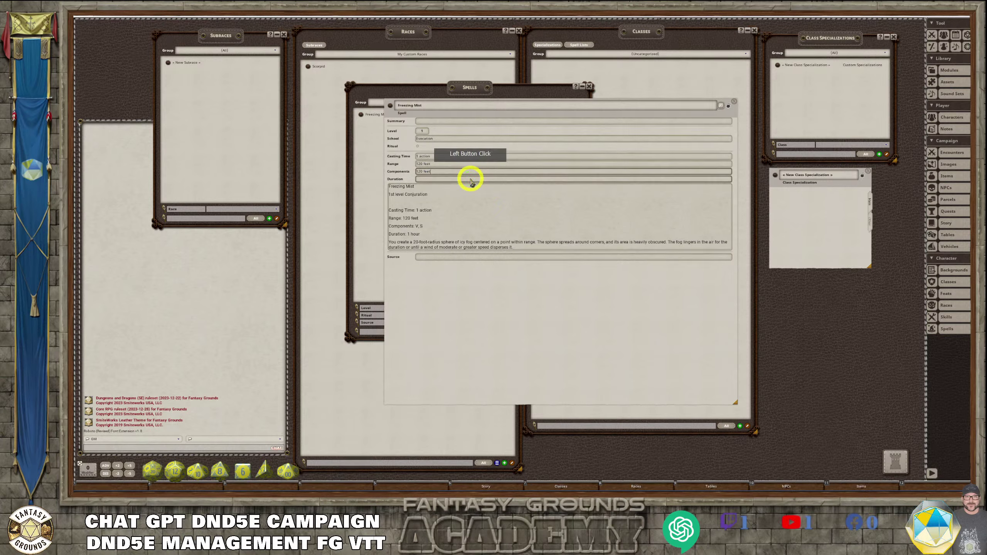
key("BackSpace")
key("BackSpace")
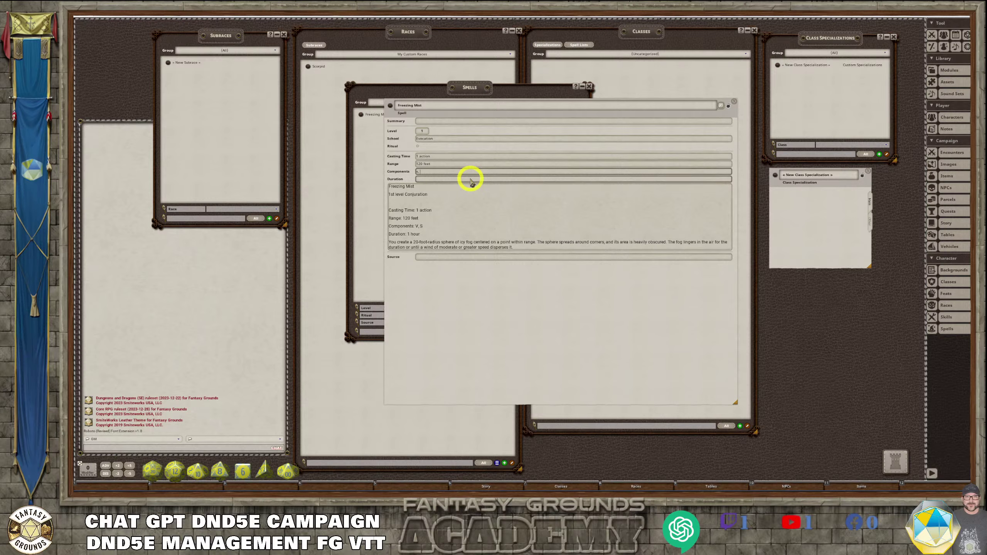
key("ctrl+5")
key("ctrl+v")
type("S")
key("shift")
key("shift")
Set the spell's duration to "1 hour", reusing the duration text given in the description.
left_click(446, 234)
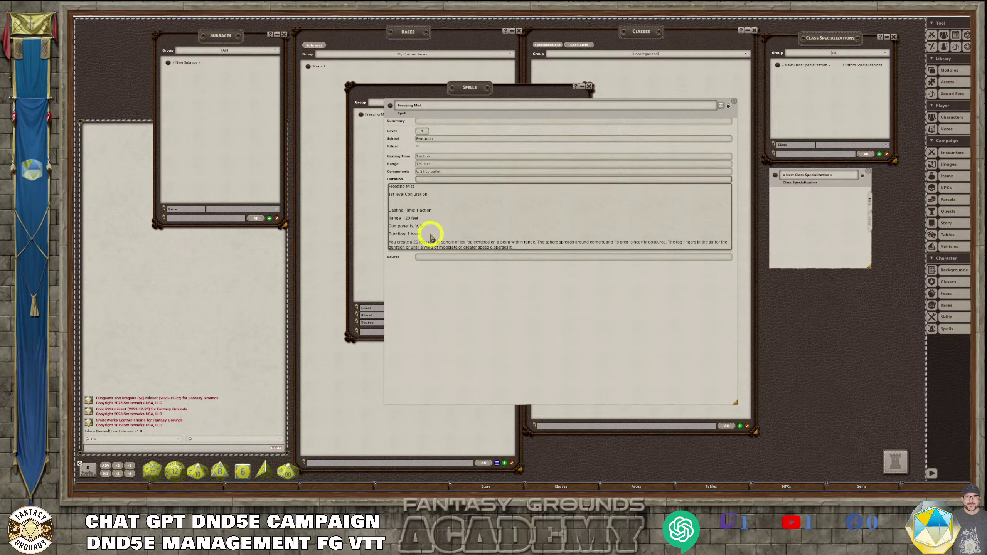
left_click_drag(428, 234, 408, 237)
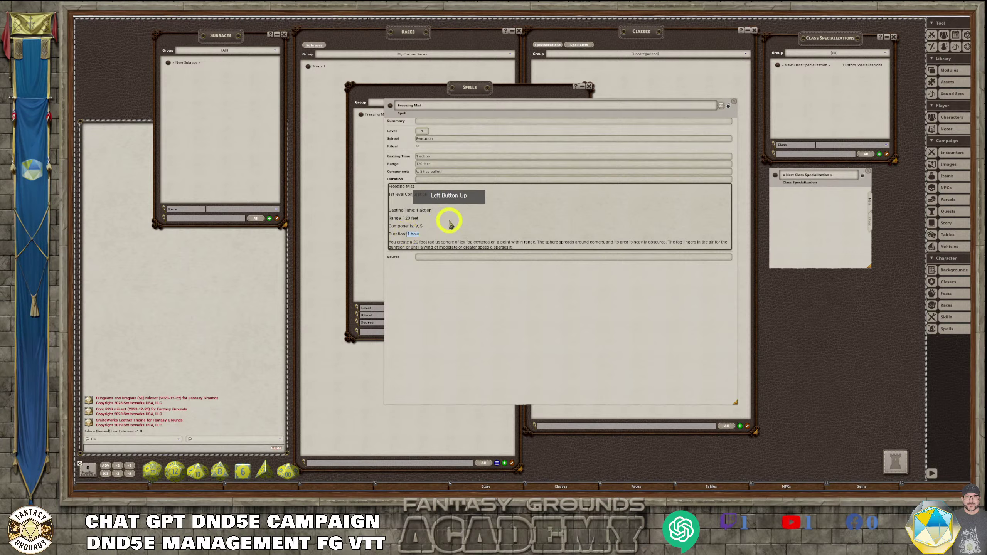
left_click(437, 179)
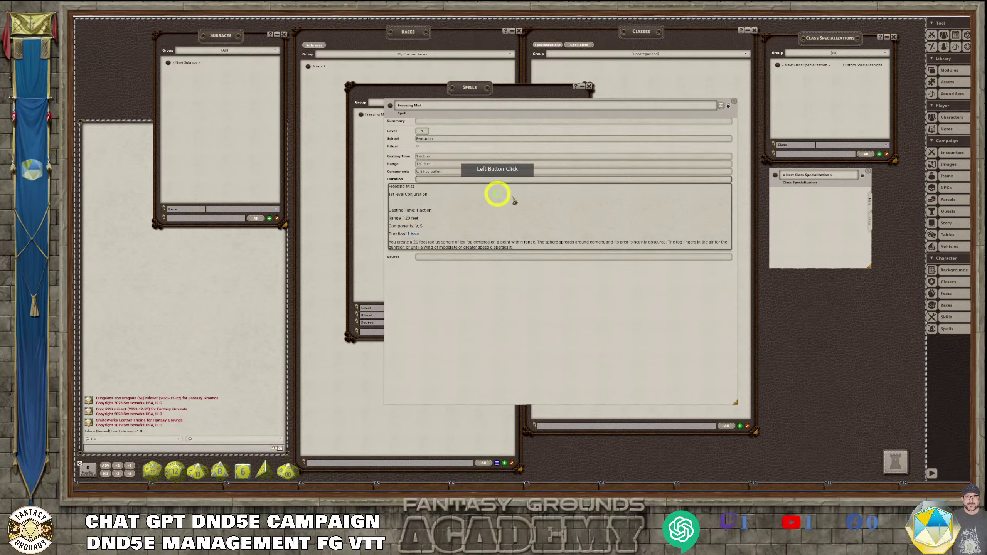
key("ctrl+v")
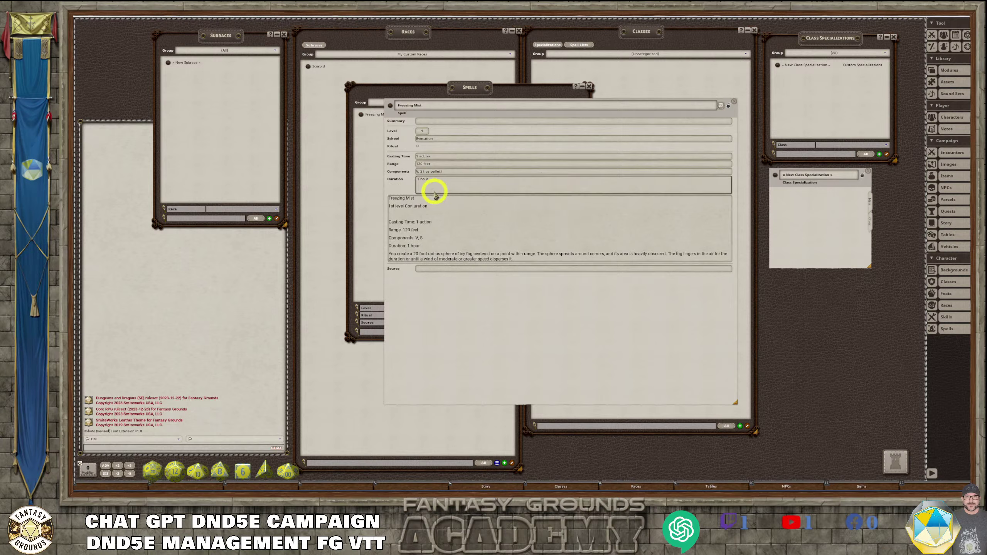
left_click(478, 204)
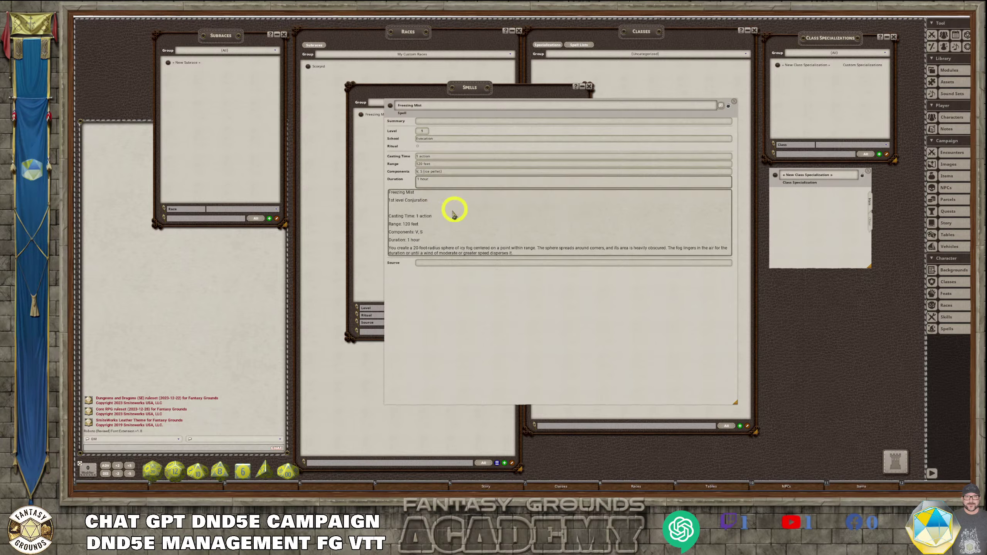
Delete the level, casting time, range, components and duration lines from the description and format "Freezing Mist" as a heading.
left_click_drag(420, 241, 391, 203)
key("Delete")
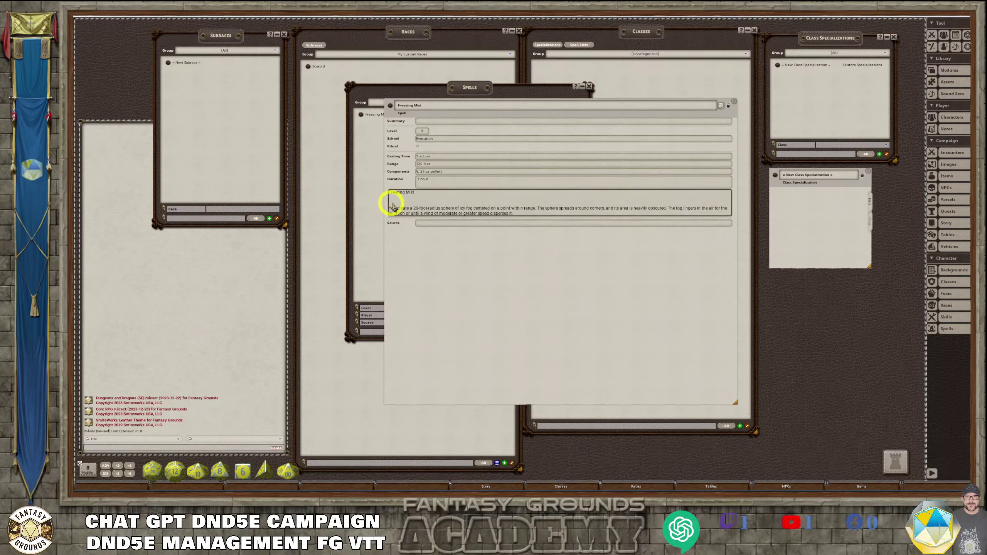
left_click(449, 225)
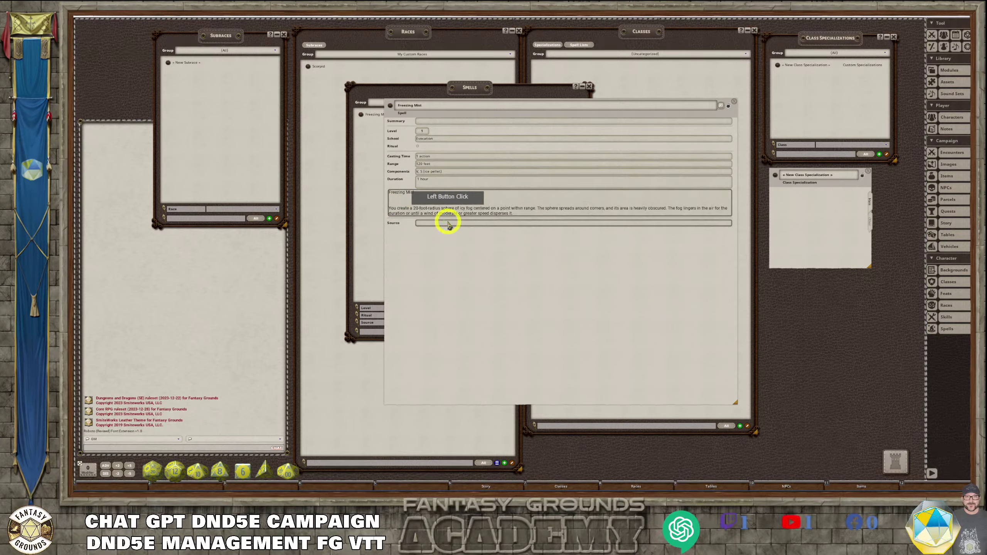
key("Delete")
left_click_drag(419, 194, 377, 193)
key("ctrl+1")
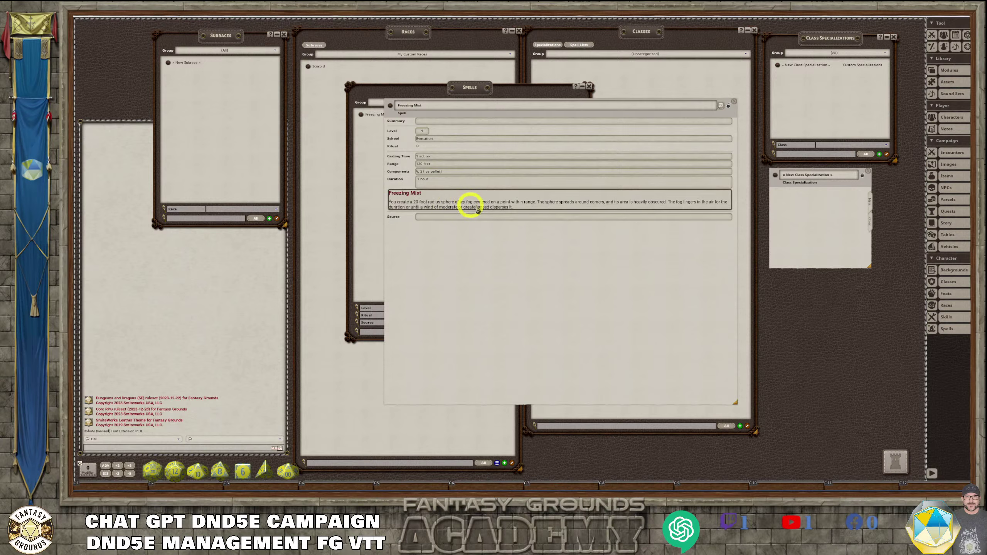
Lock the Freezing Mist record, shrink its window to fit the text, and move it over the Classes window.
left_click(728, 105)
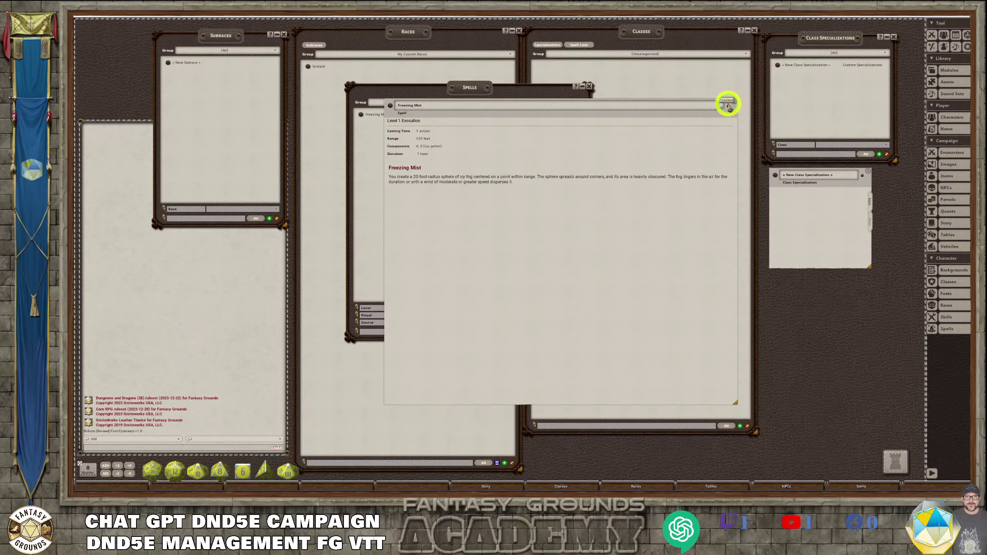
left_click_drag(492, 106, 586, 137)
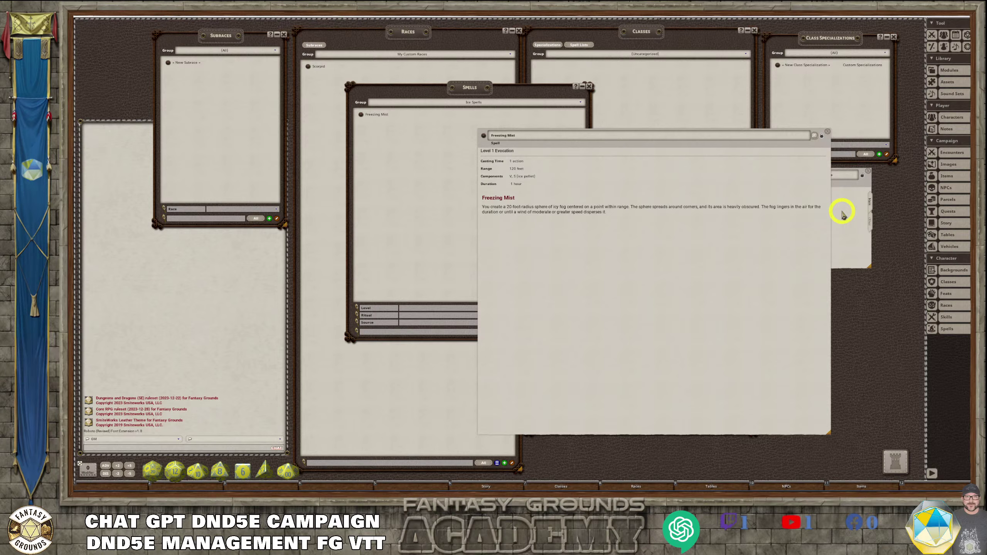
left_click_drag(780, 236, 608, 253)
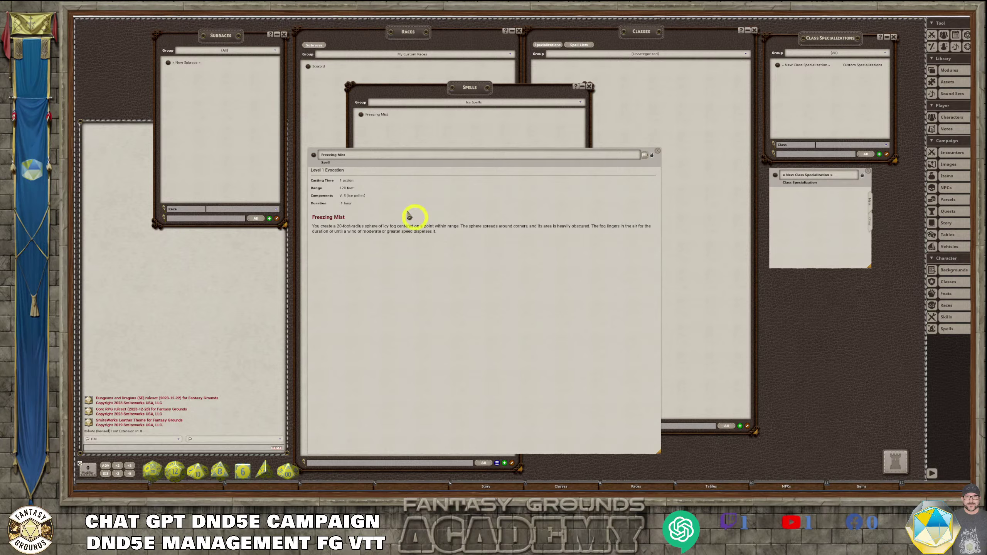
left_click_drag(393, 151, 480, 159)
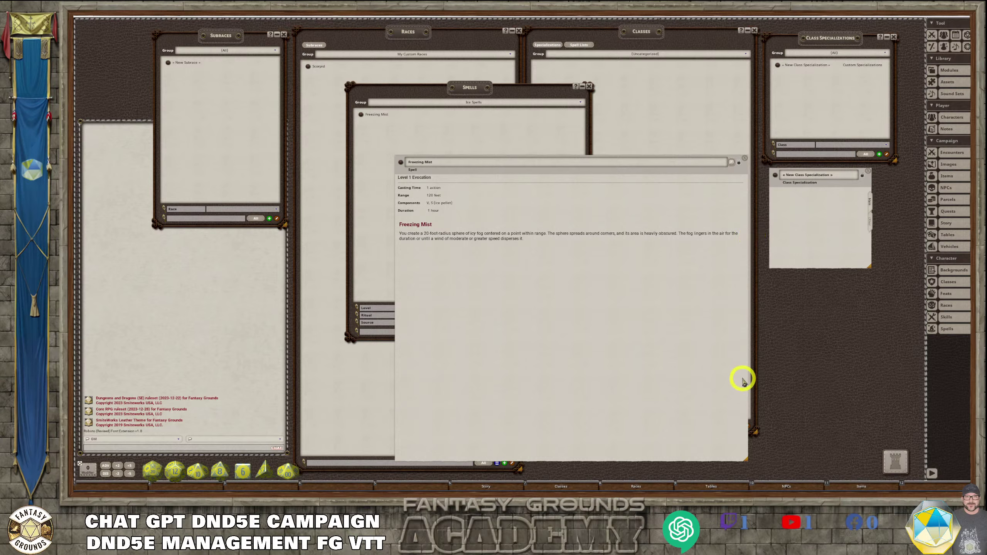
left_click_drag(747, 375, 520, 218)
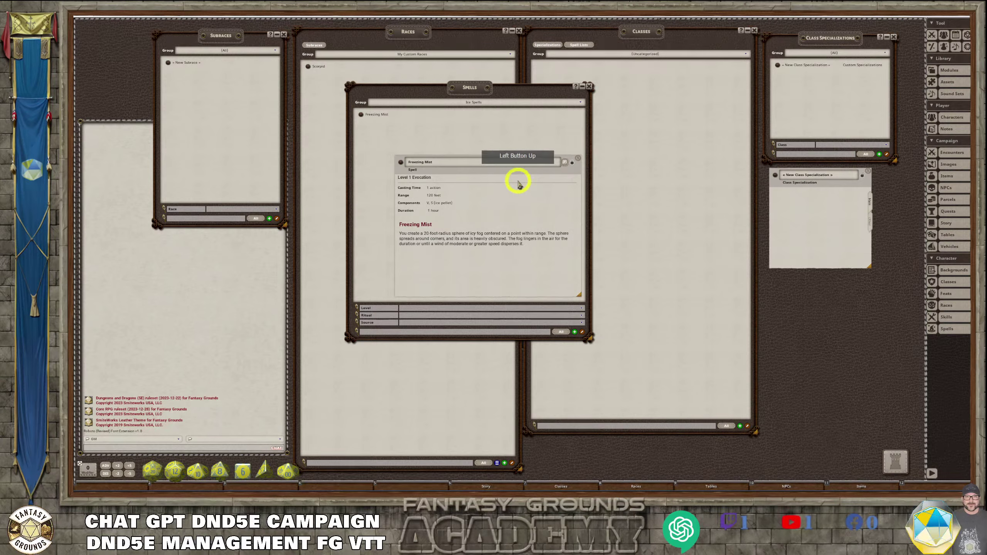
left_click_drag(525, 175, 669, 170)
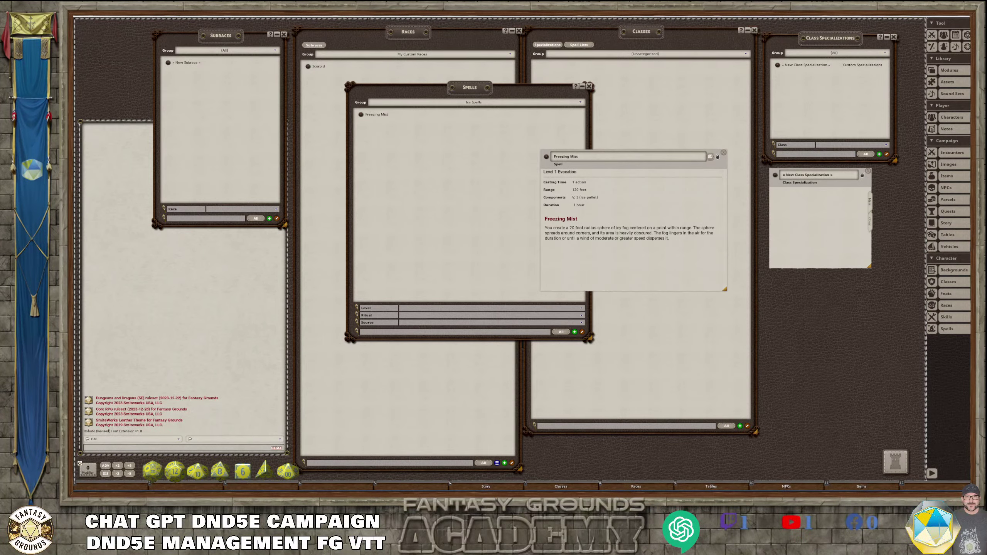
Switch to ChatGPT and write the prompt "Create a DnD5e stat block for a goblin, using my knowledge data template." without sending it.
key("alt+Tab")
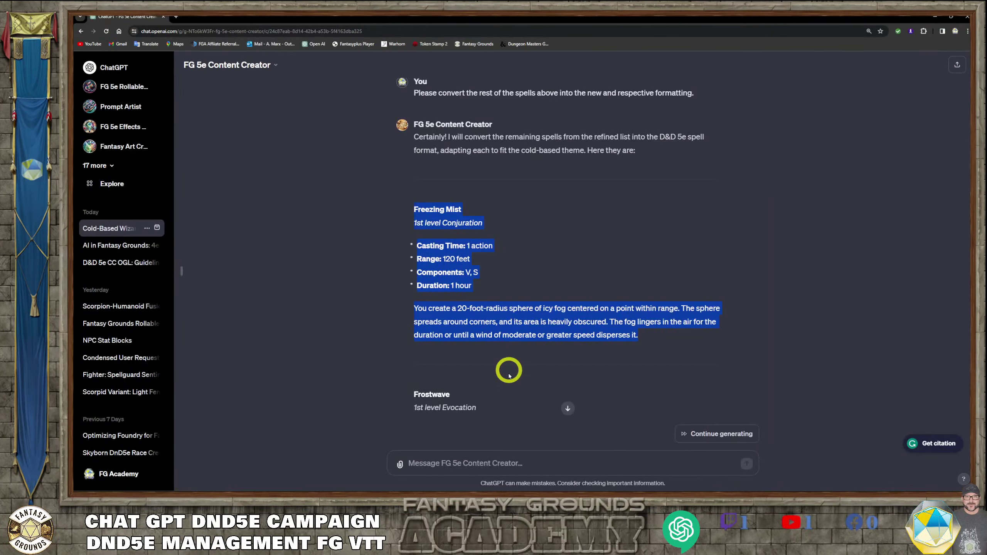
scroll(506, 371, "down", 1)
left_click(468, 461)
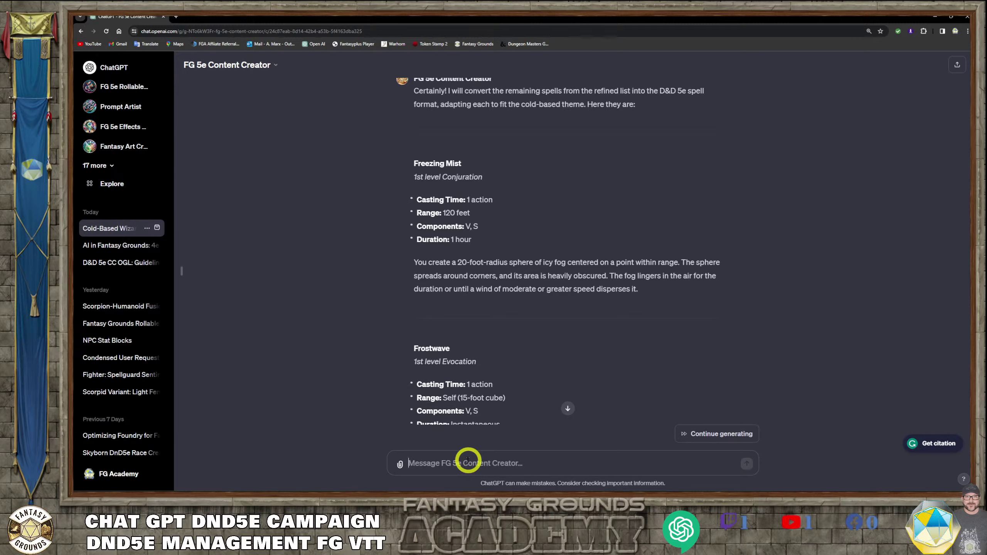
type("Create a ")
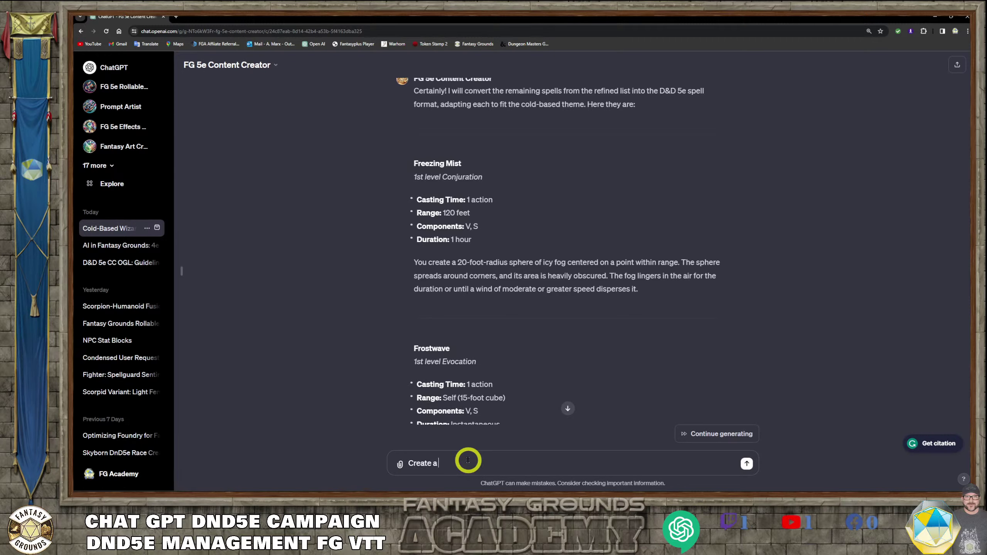
type("DnD5e stat block for a  goblin")
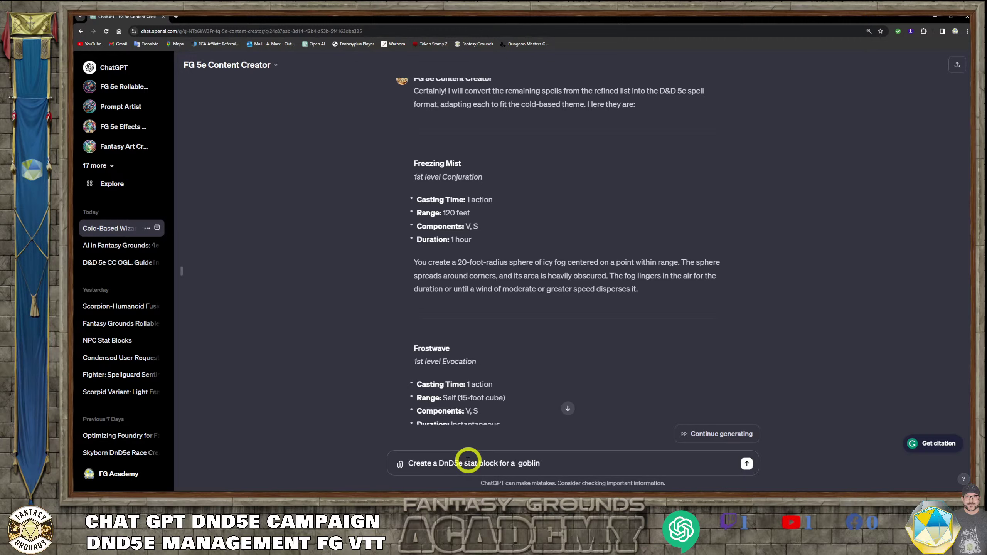
type(", using my knowledge data t")
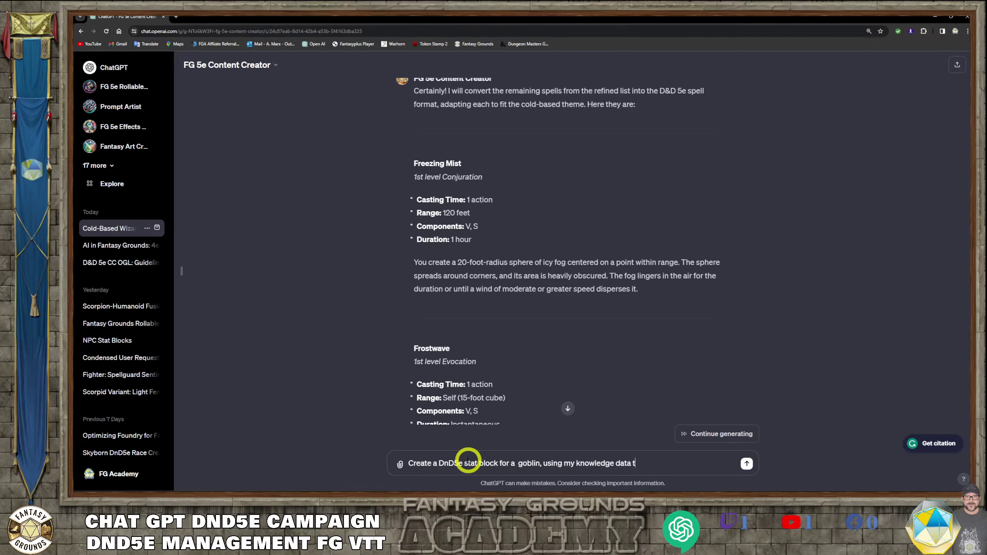
type("emplate.")
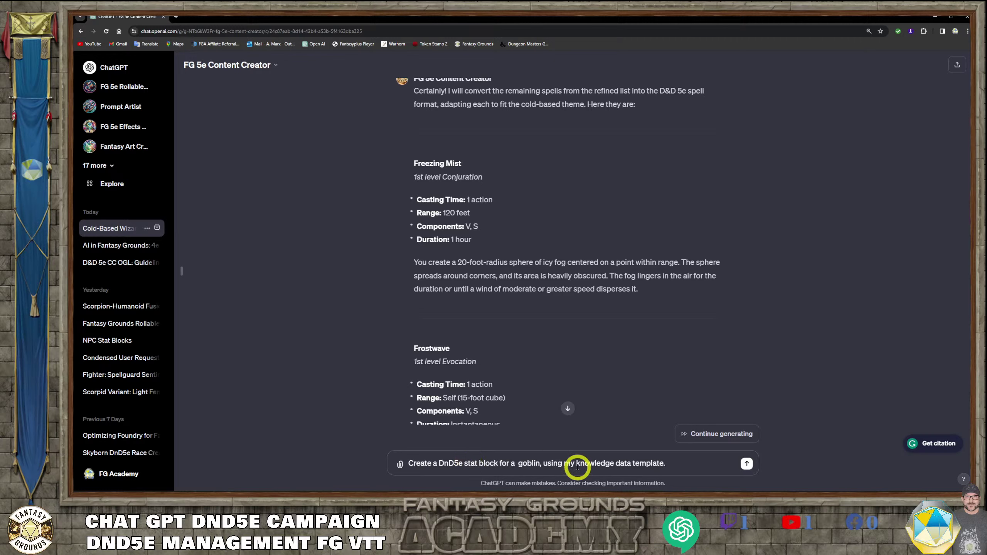
Continue generating the cut-off cold spell conversion while keeping the drafted goblin prompt.
left_click(673, 466)
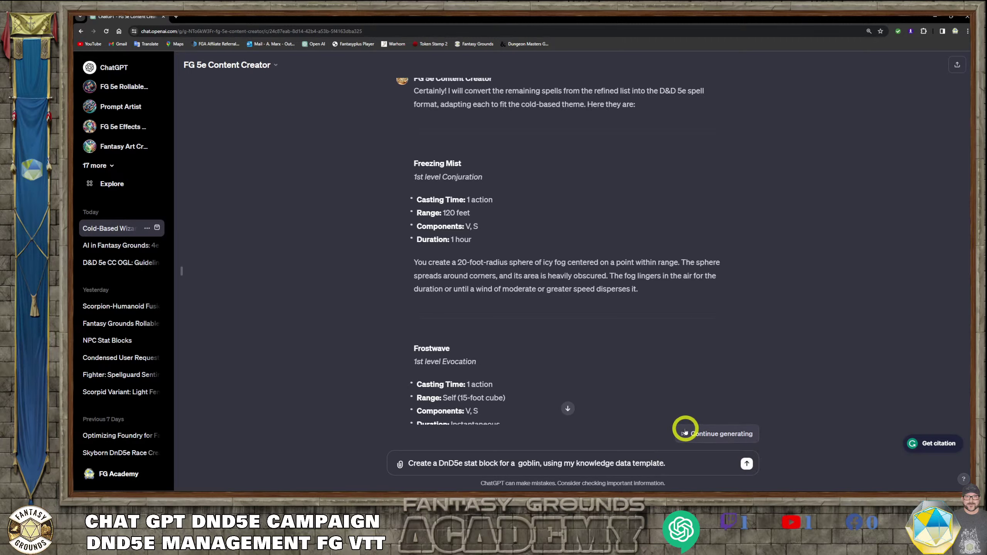
left_click(714, 435)
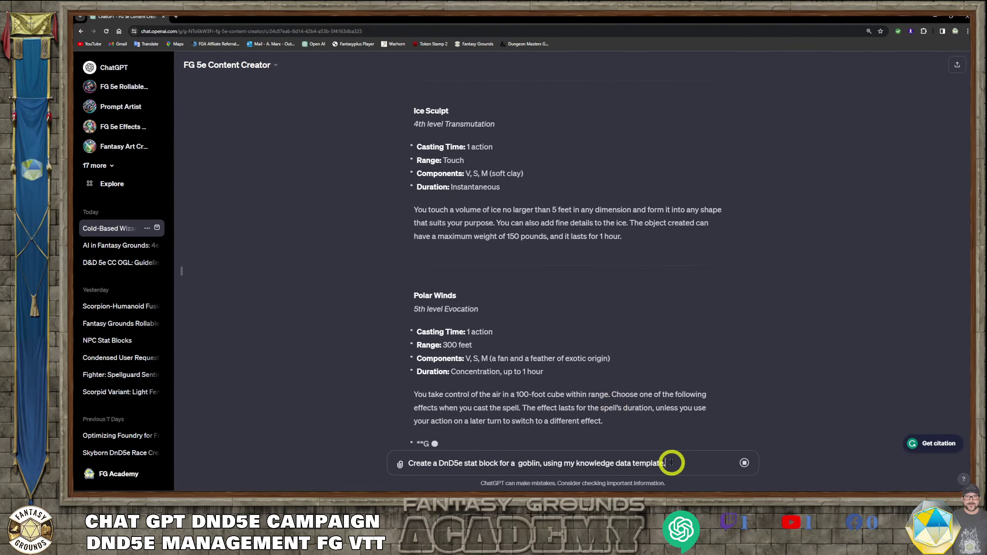
left_click_drag(672, 463, 400, 465)
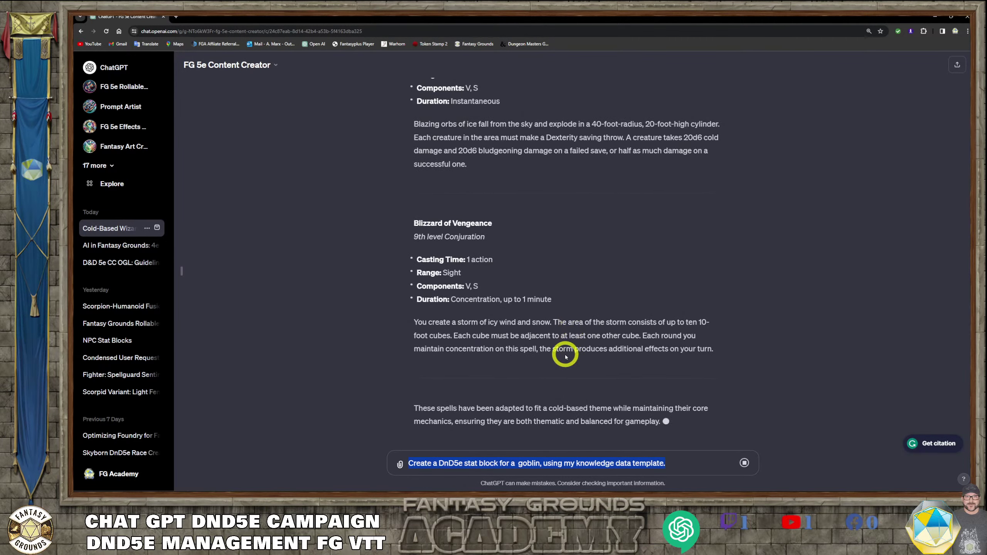
left_click(682, 458)
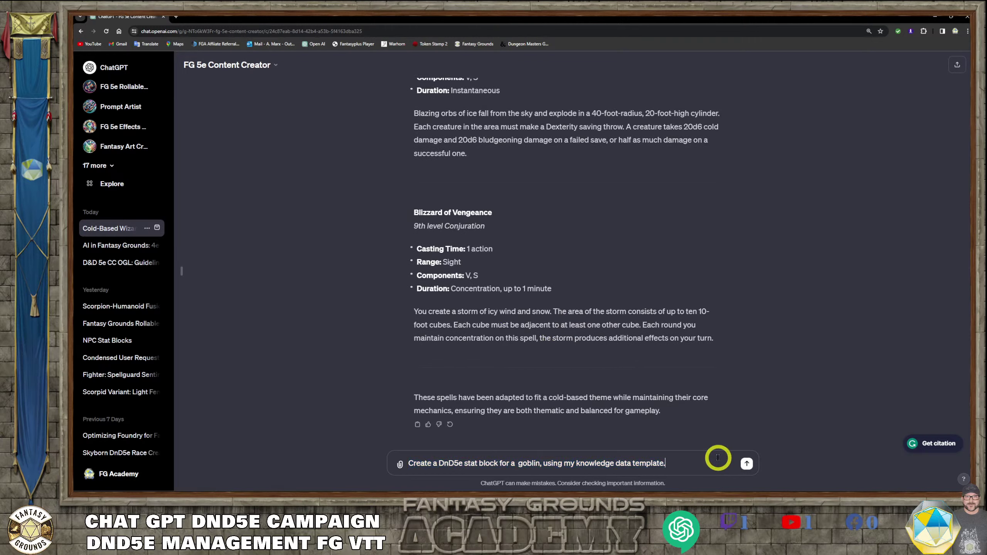
Remove the extra space before "goblin" in the drafted prompt and send it.
left_click(516, 464)
left_click(572, 473)
key("BackSpace")
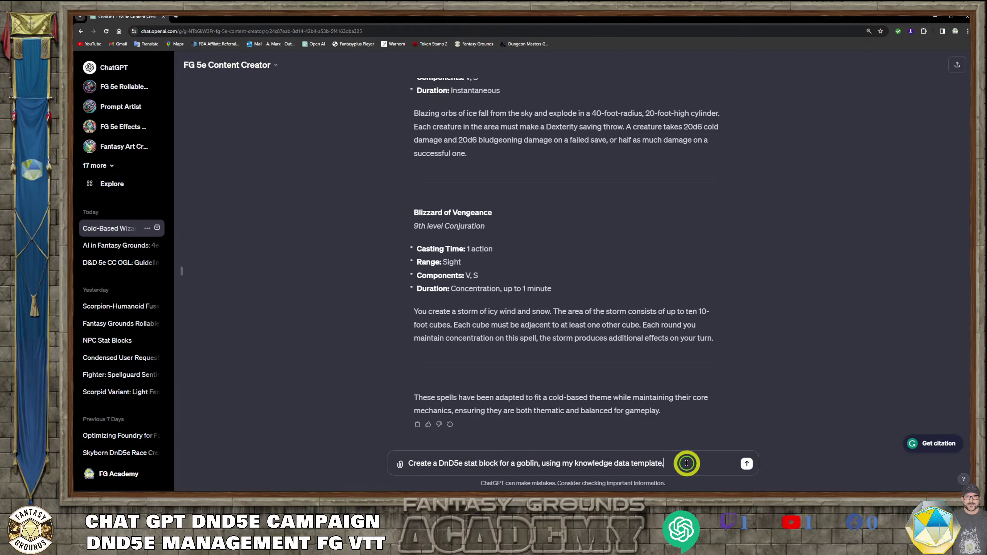
left_click(712, 471)
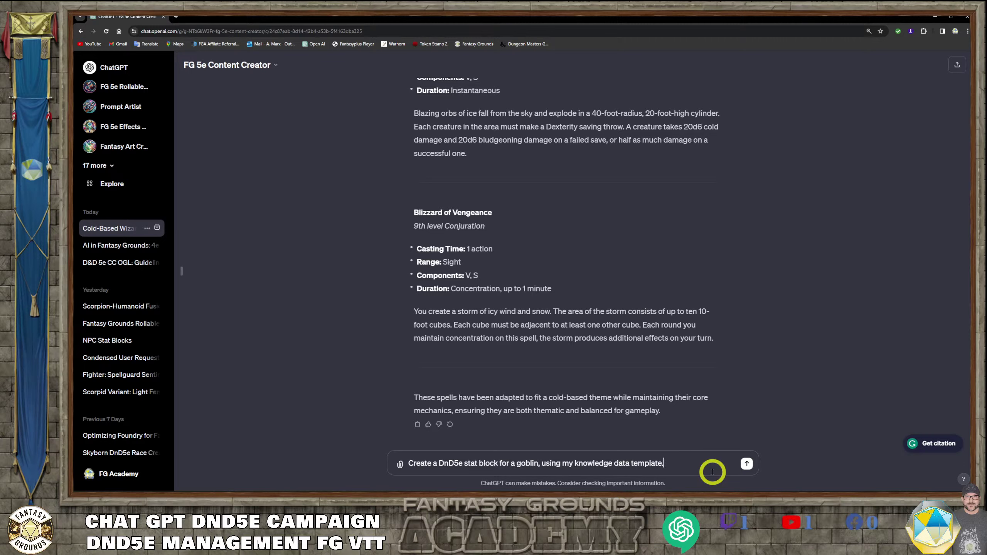
left_click(747, 463)
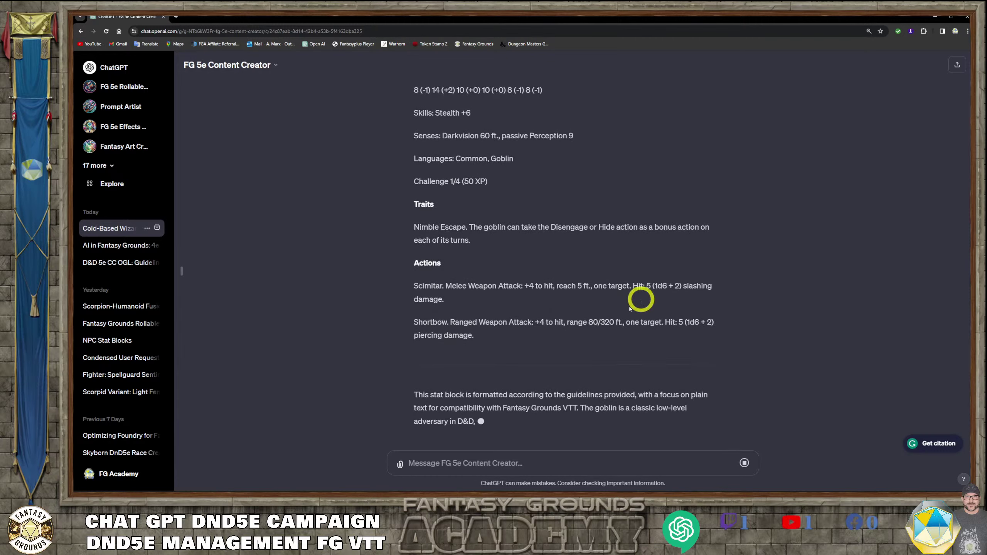
Review the generated goblin stat block, examining the ability score lines, the Nimble Escape trait and the actions.
scroll(485, 286, "up", 5)
left_click_drag(548, 328, 415, 295)
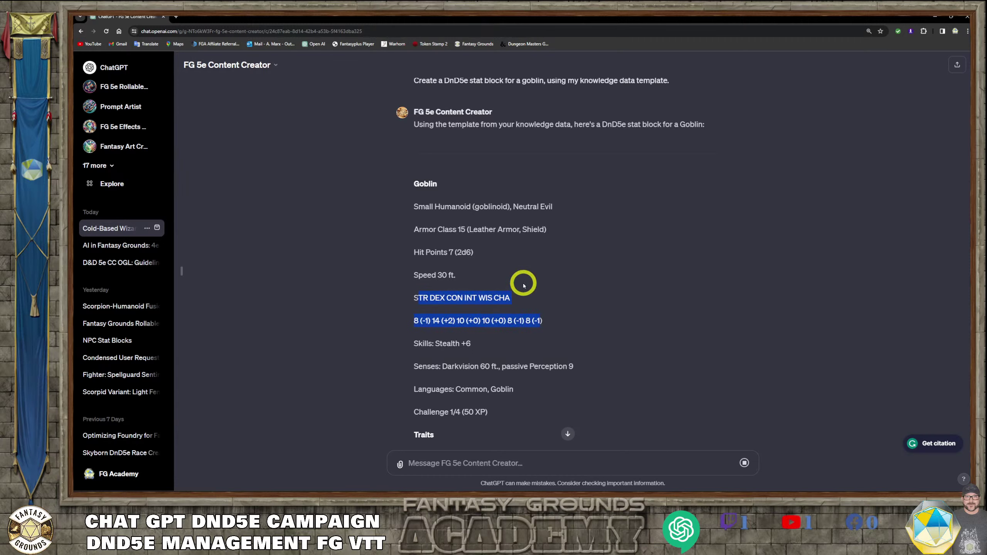
scroll(523, 280, "down", 1)
scroll(523, 281, "down", 2)
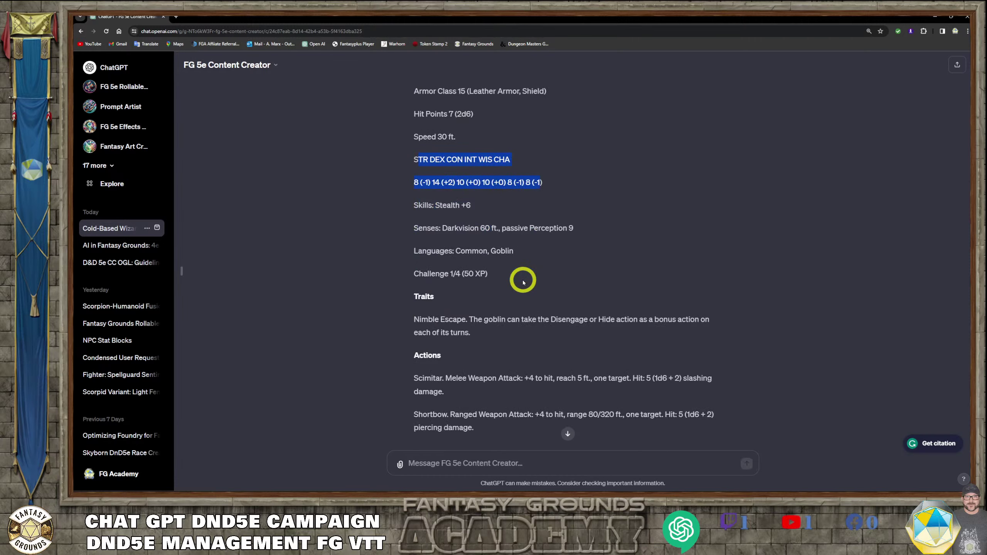
left_click(443, 378, "shift")
left_click(462, 335)
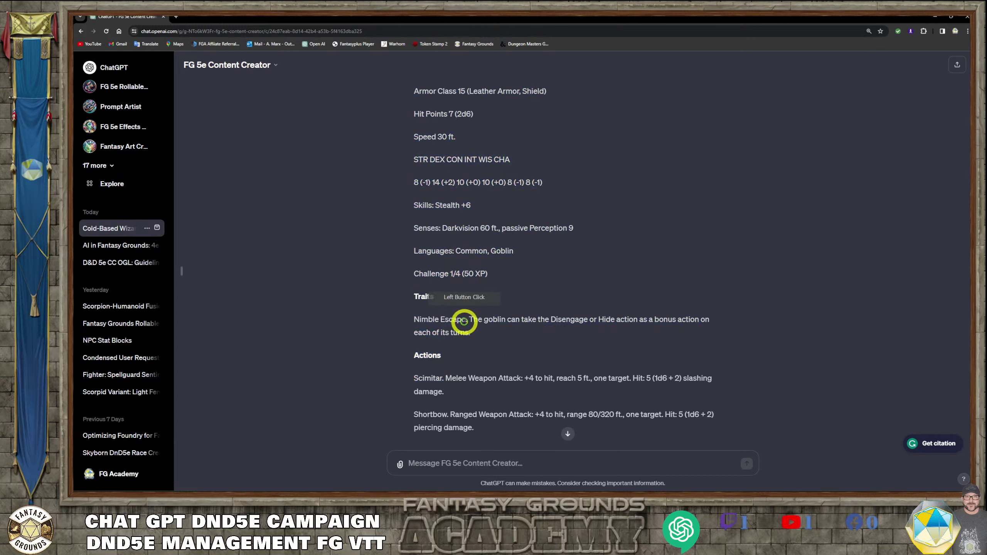
left_click_drag(470, 322, 413, 324)
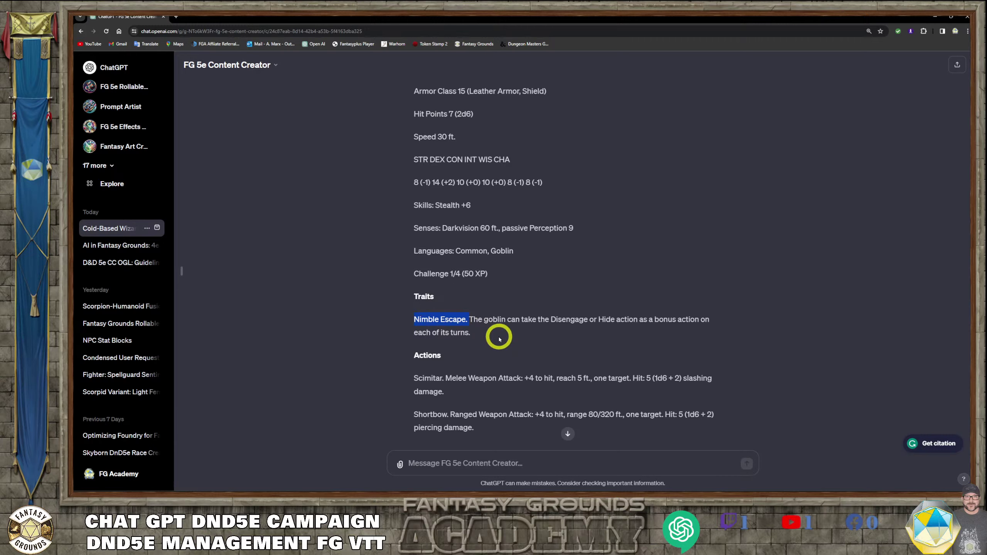
scroll(498, 337, "down", 2)
scroll(482, 331, "up", 2)
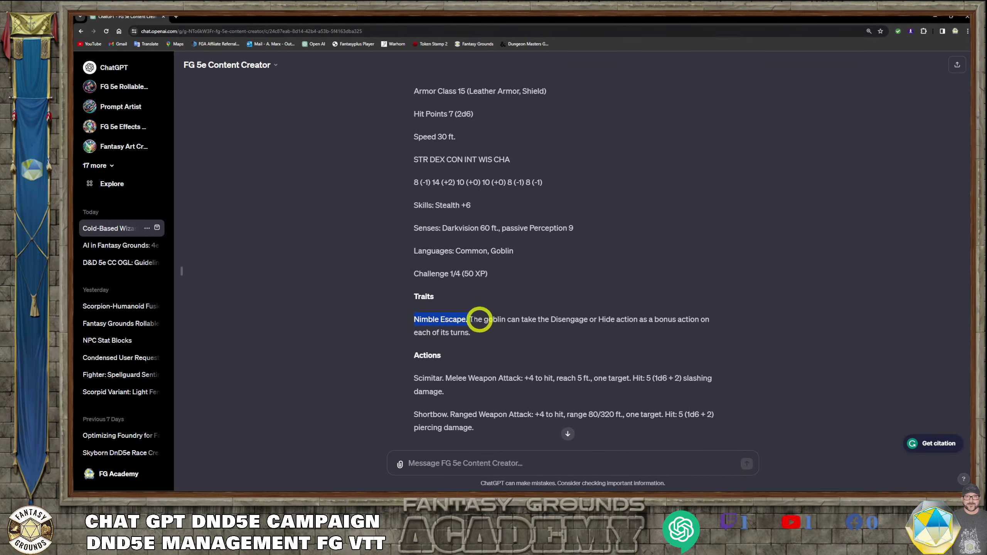
left_click(467, 321)
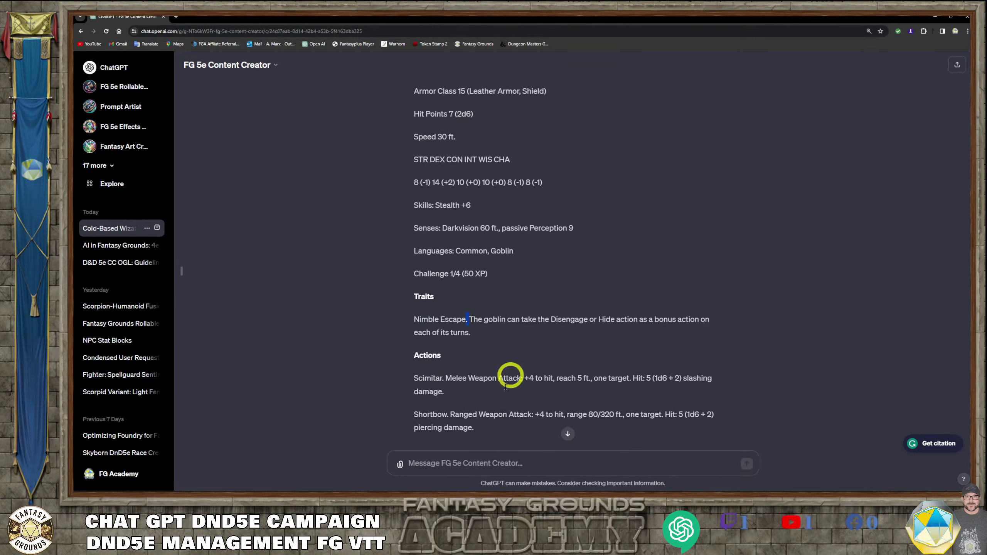
scroll(468, 329, "up", 2)
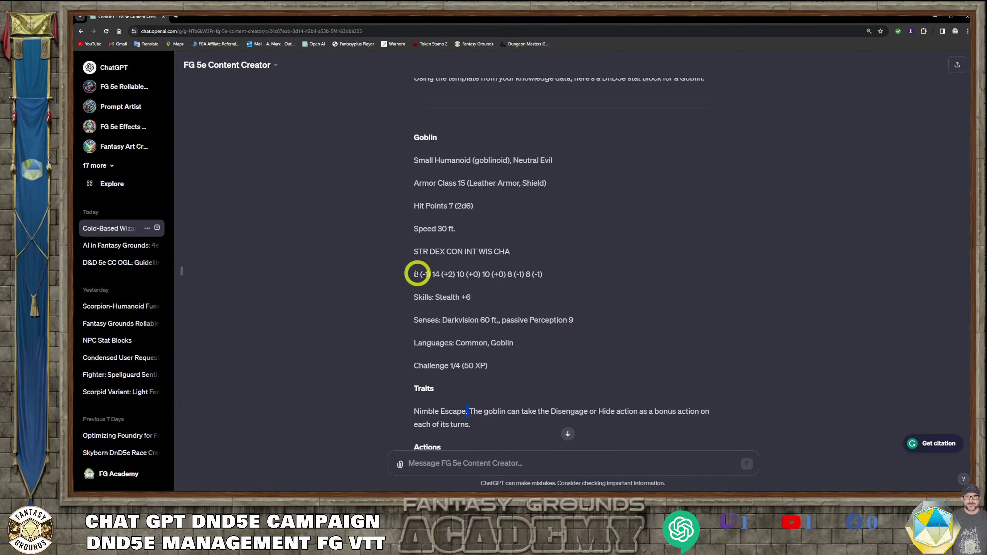
left_click_drag(413, 273, 559, 283)
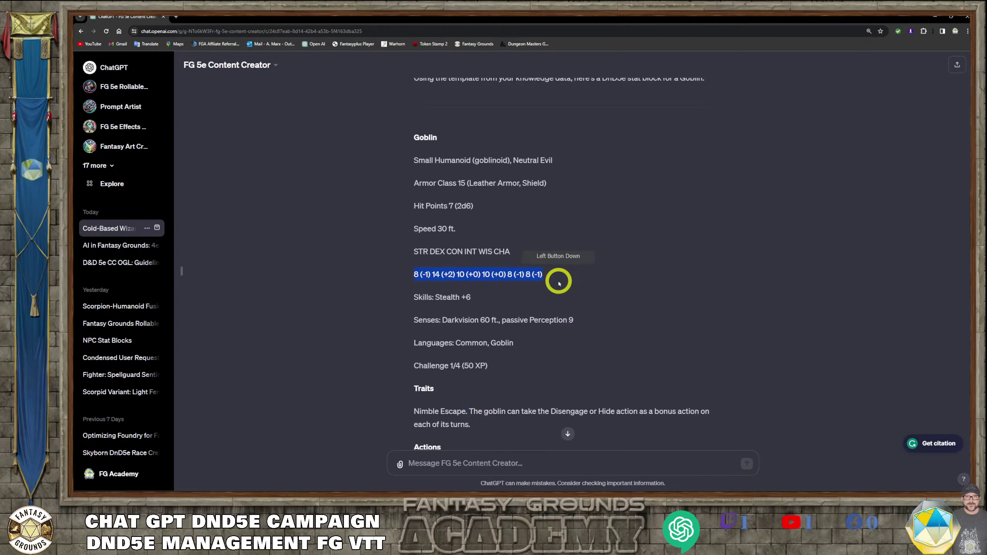
left_click(427, 251)
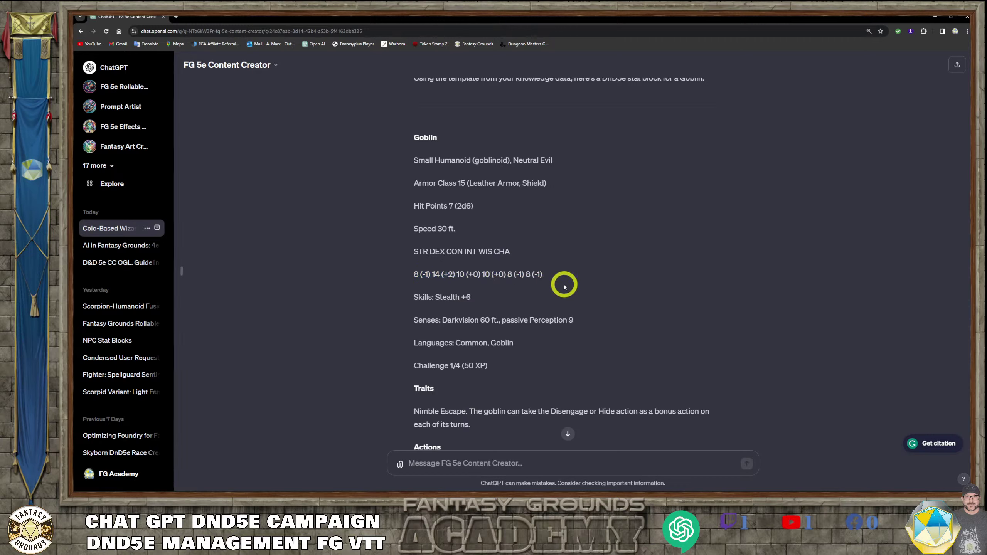
left_click_drag(564, 282, 497, 235)
scroll(496, 233, "down", 5)
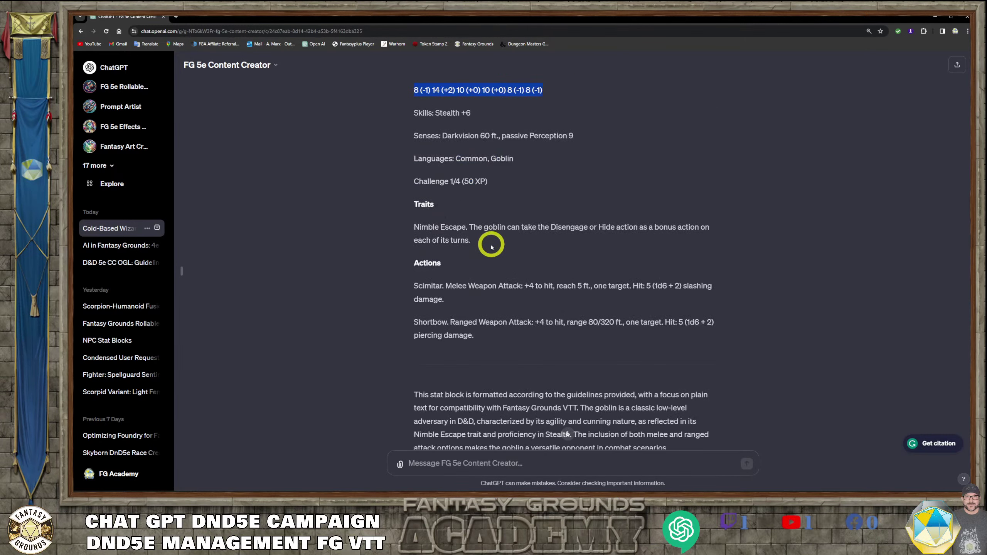
Draft the prompt "Using the goblin stat block above, please create a base reskin and refalvoured goblin type, the Spider Goblins.".
left_click(455, 461)
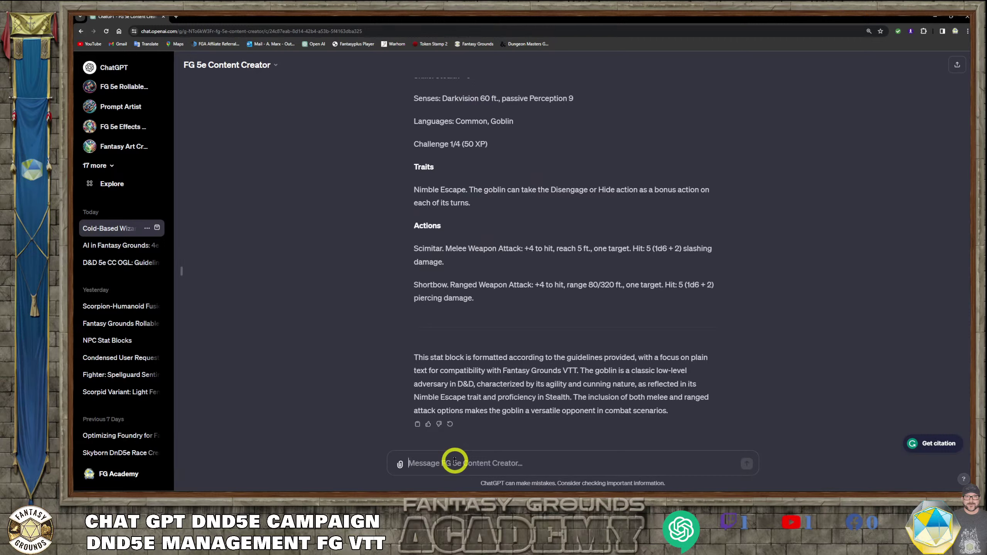
type("Using")
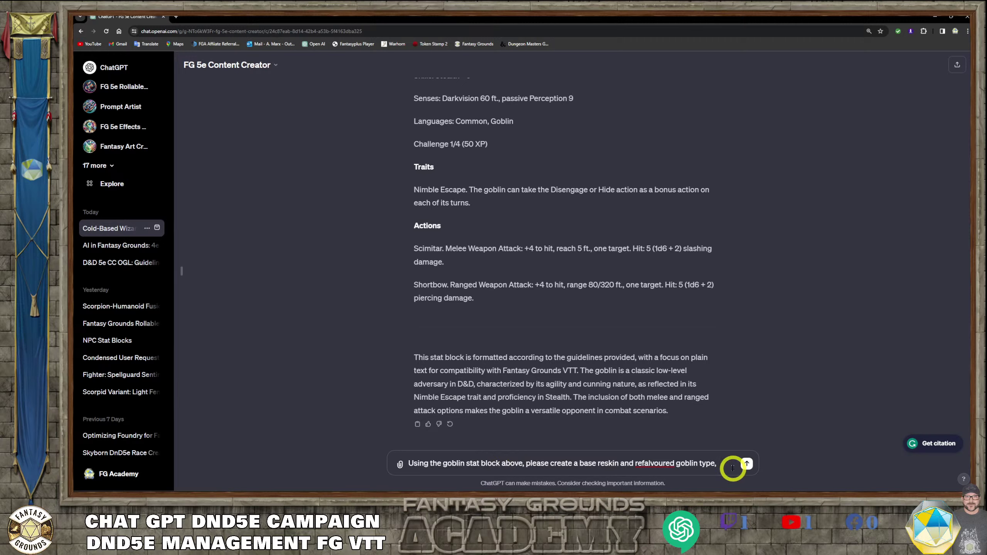
type("pider Goblins.")
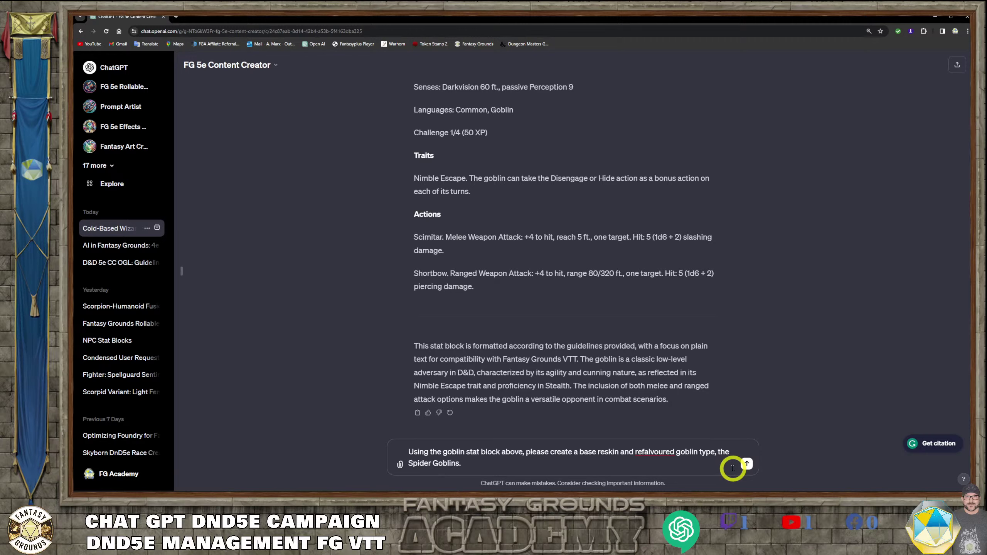
Add a second line to the prompt reading "Female Spider Shaman".
key("shift+Return")
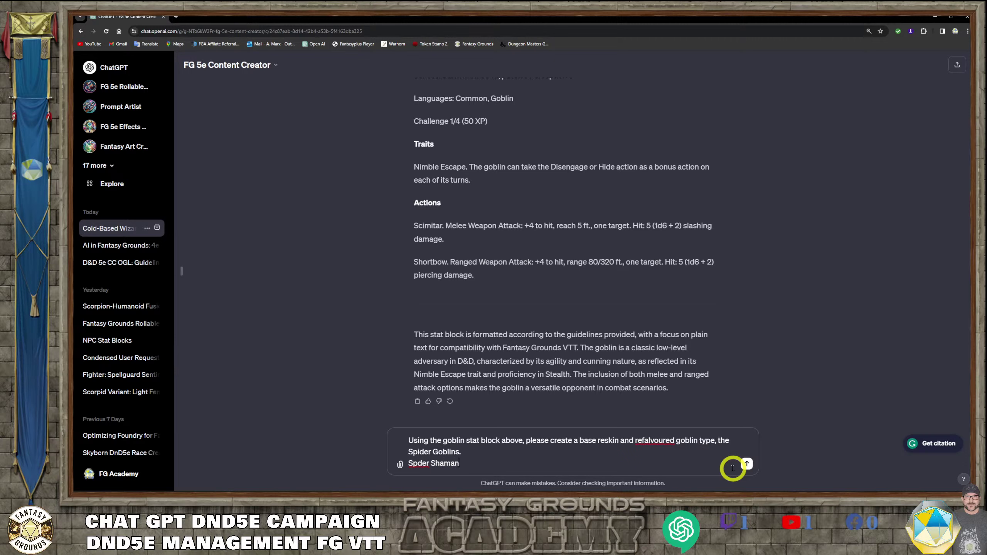
left_click(408, 463)
type("Female")
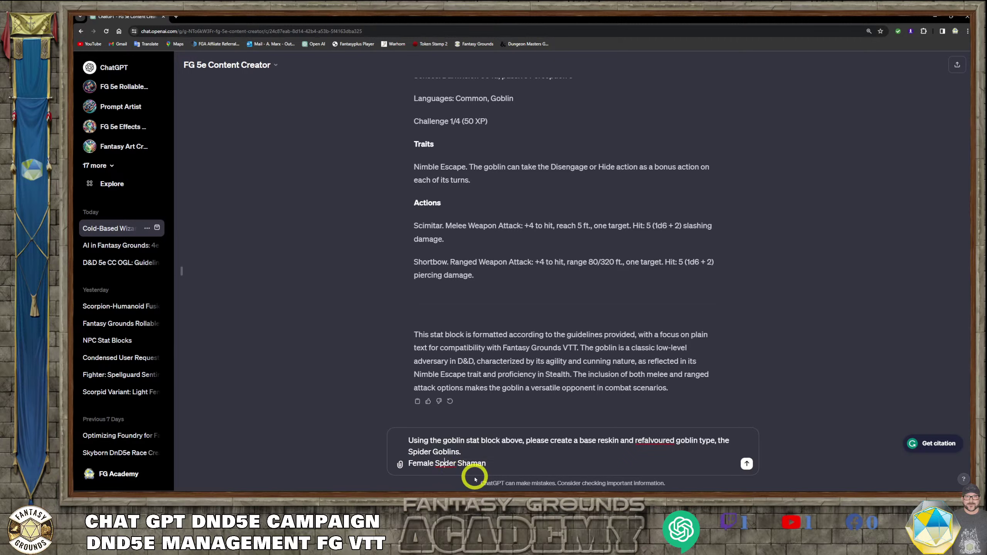
key("Right")
key("Right")
type("i")
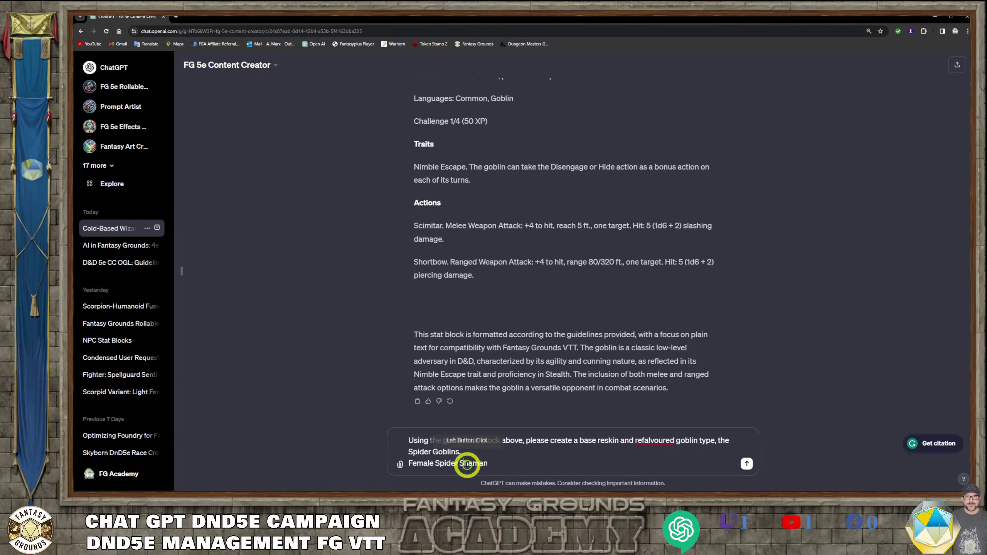
Expand the prompt's second line to "Female Spider Golbon Shaman with themed spells and a CR 3".
left_click(533, 482)
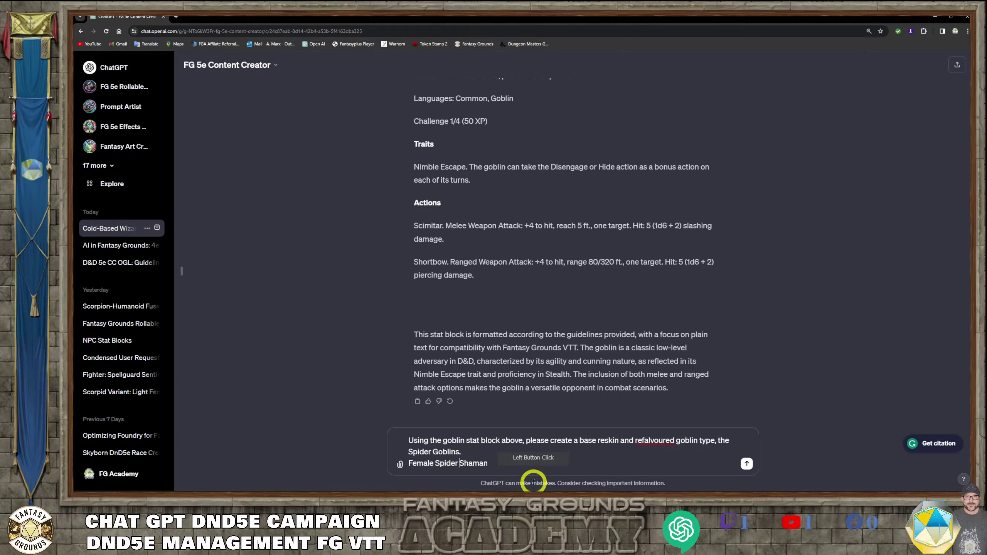
type("Golbon")
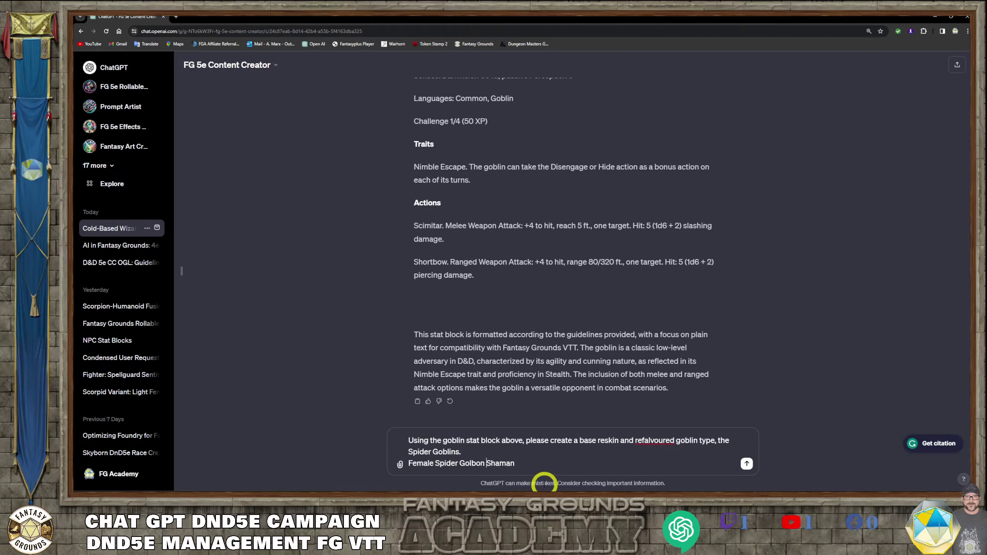
left_click(557, 469)
type("wut")
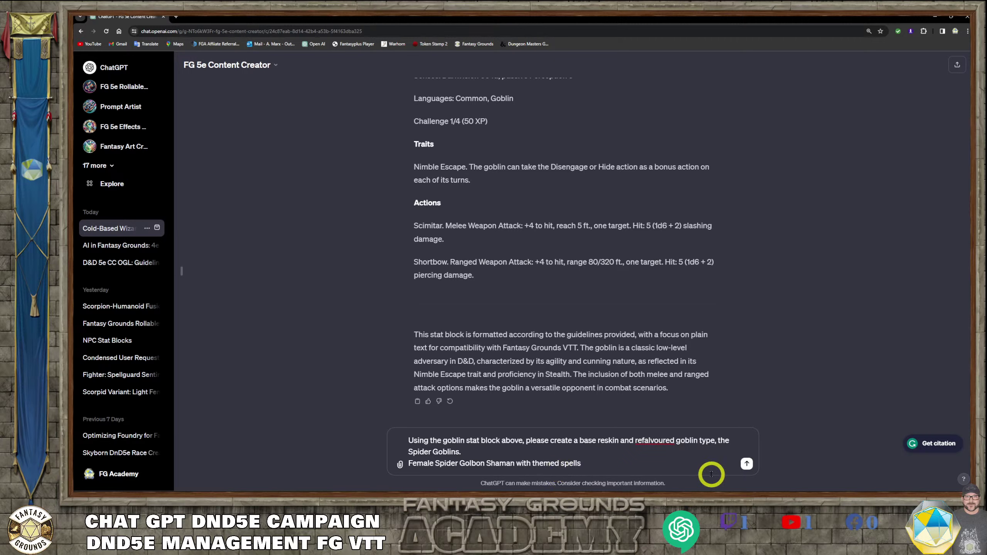
type("and a CR 3")
Correct the misspelled word "refalvoured" in the prompt to "reflavored".
right_click(654, 441)
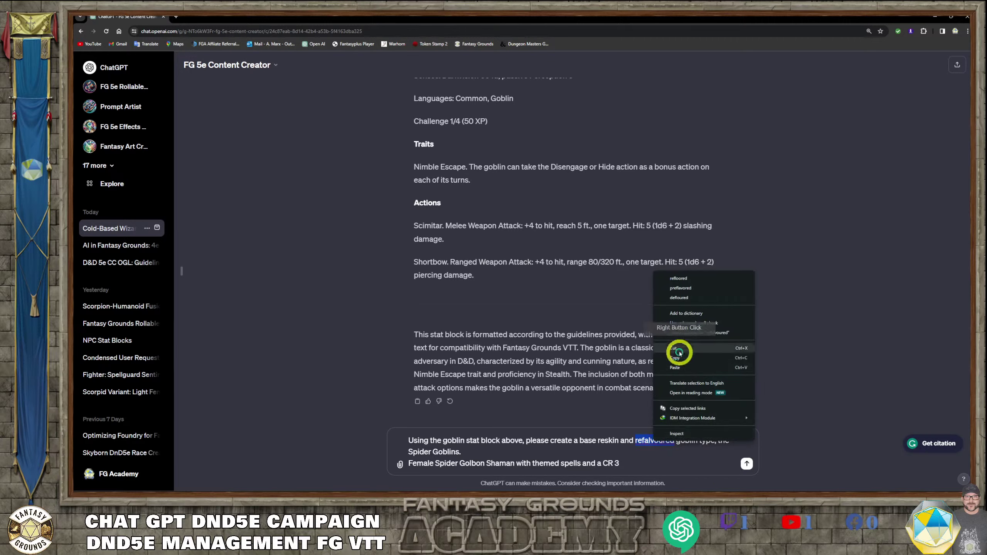
left_click(709, 288)
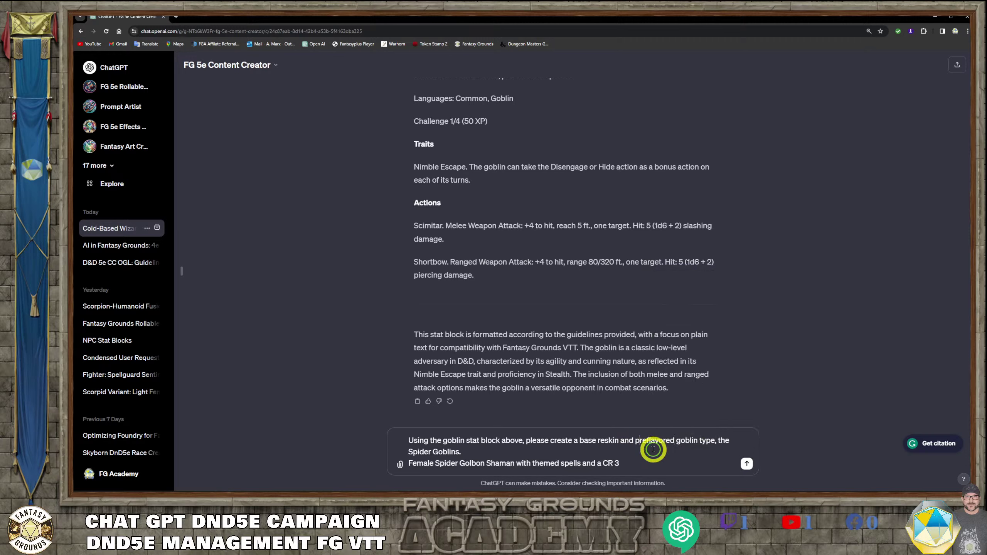
key("BackSpace")
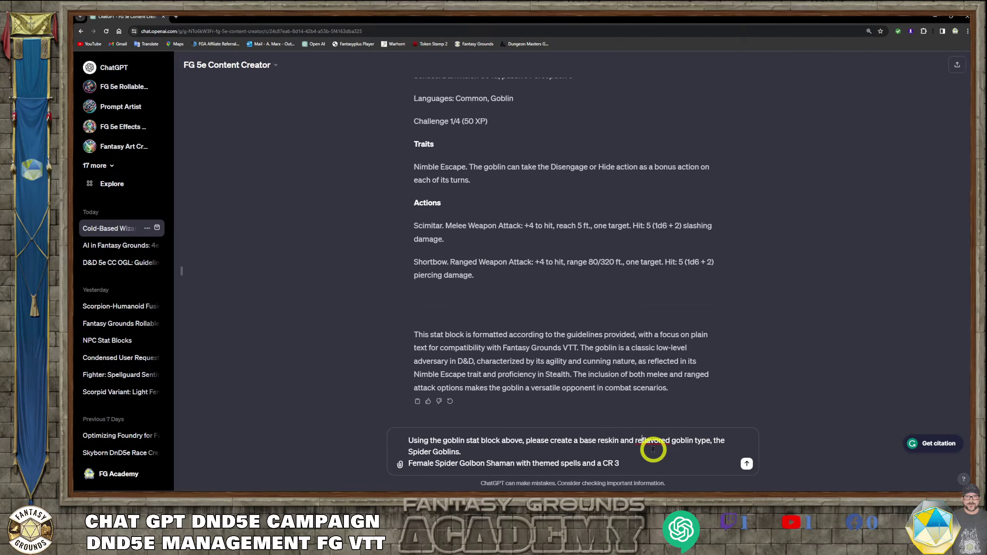
Hyphenate "re-flavored" in the prompt and start its second line with "Create a DnD5e statblock for a".
type("-")
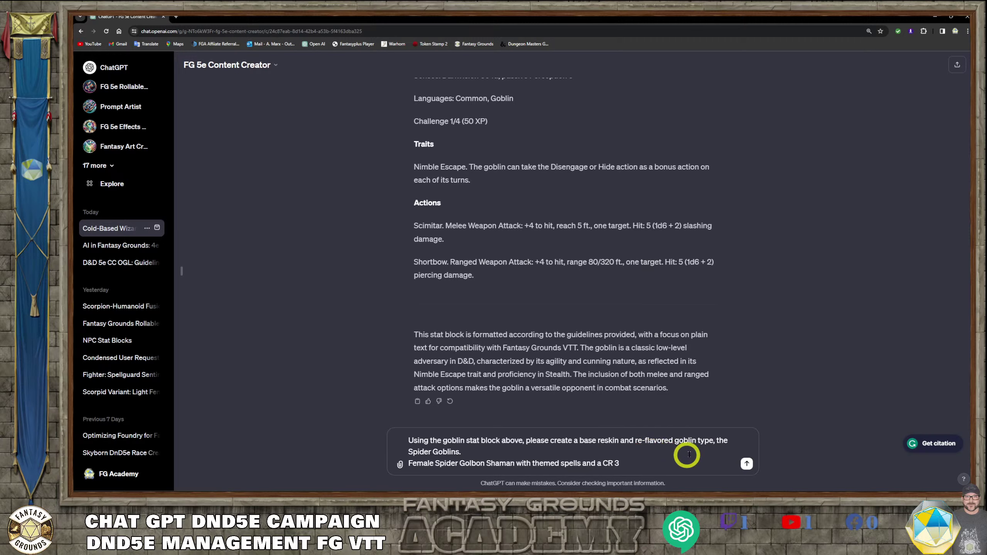
left_click(503, 450)
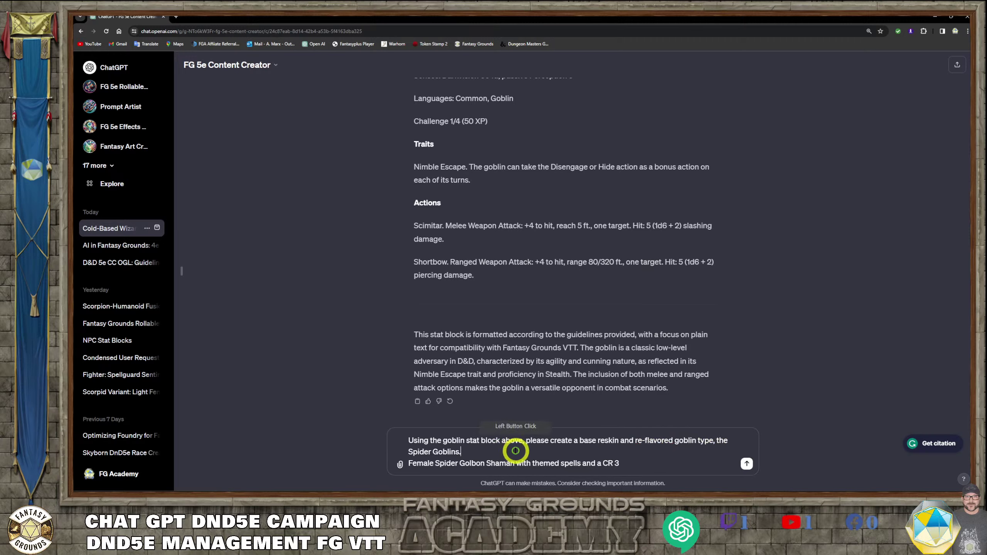
left_click(408, 463)
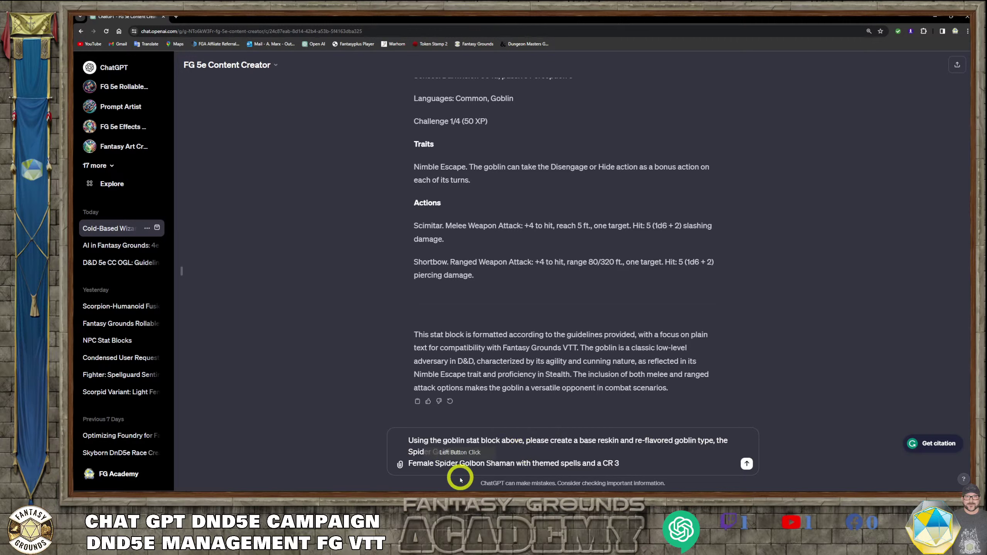
type("Create a DnD")
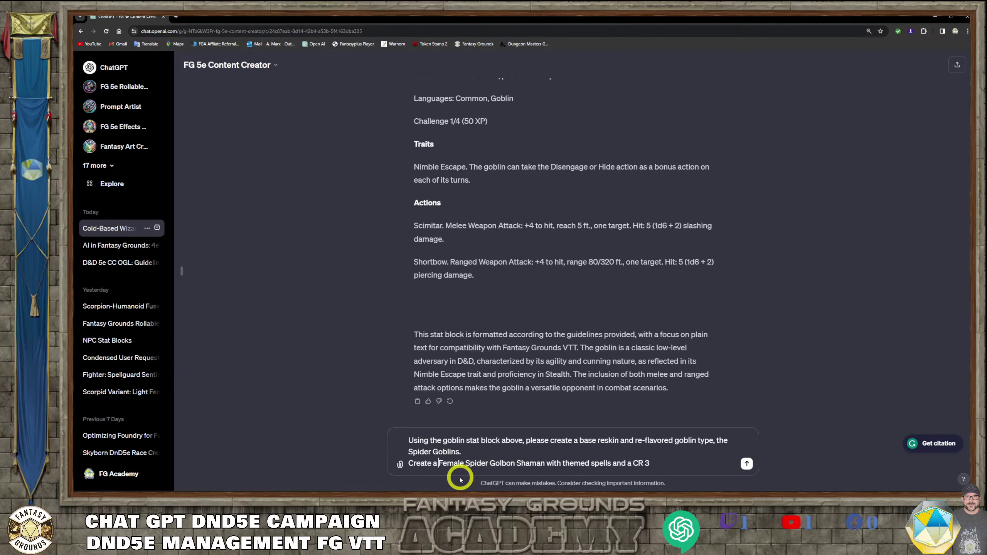
type("5e statb")
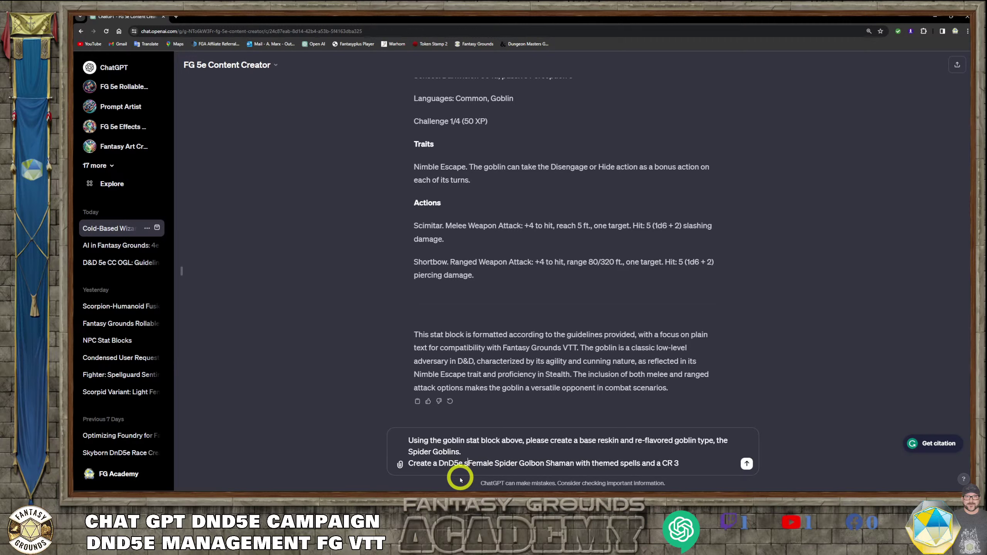
type("lock ")
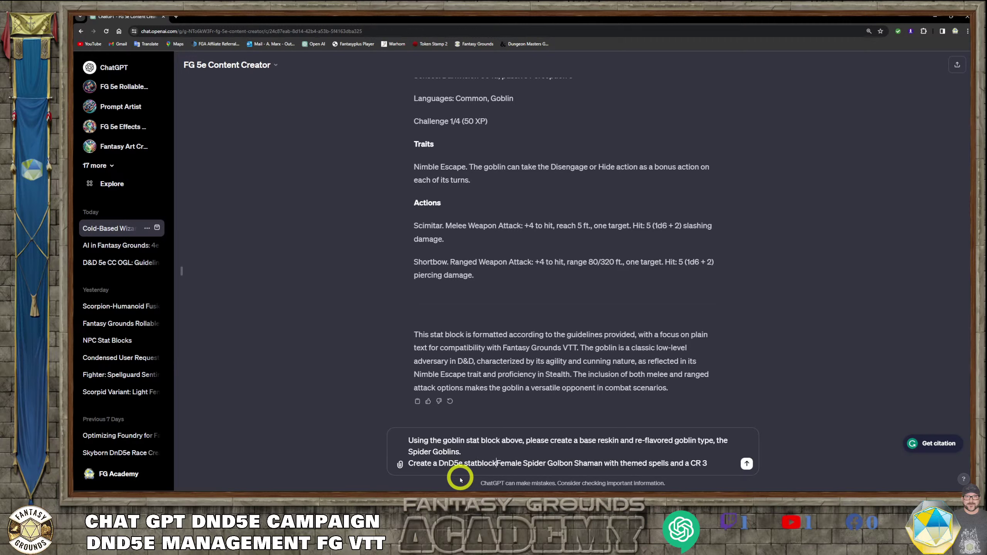
type("for ")
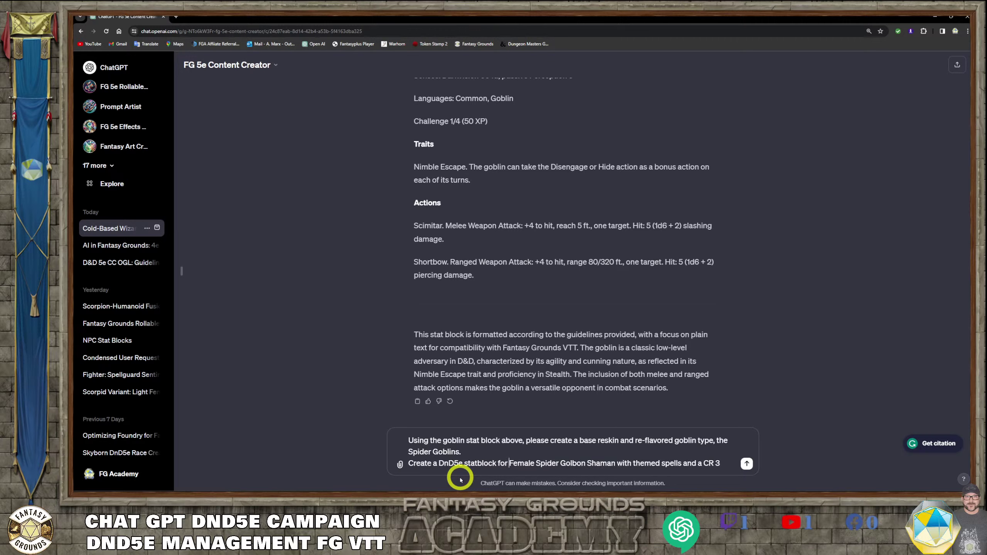
type("a")
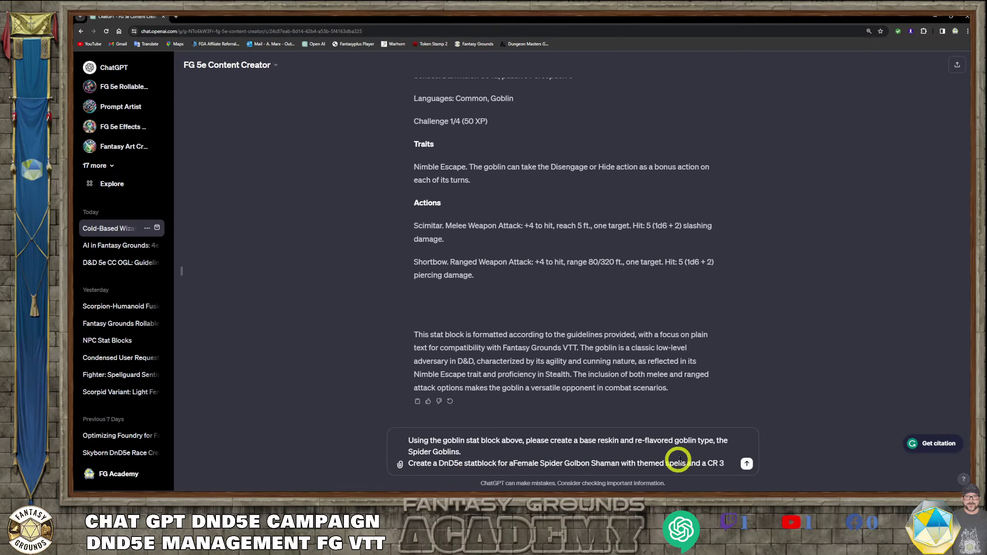
Append the sentence "She wields a staff and a dagger and wears padded armor." to the end of the prompt, correcting its misspellings.
left_click(738, 479)
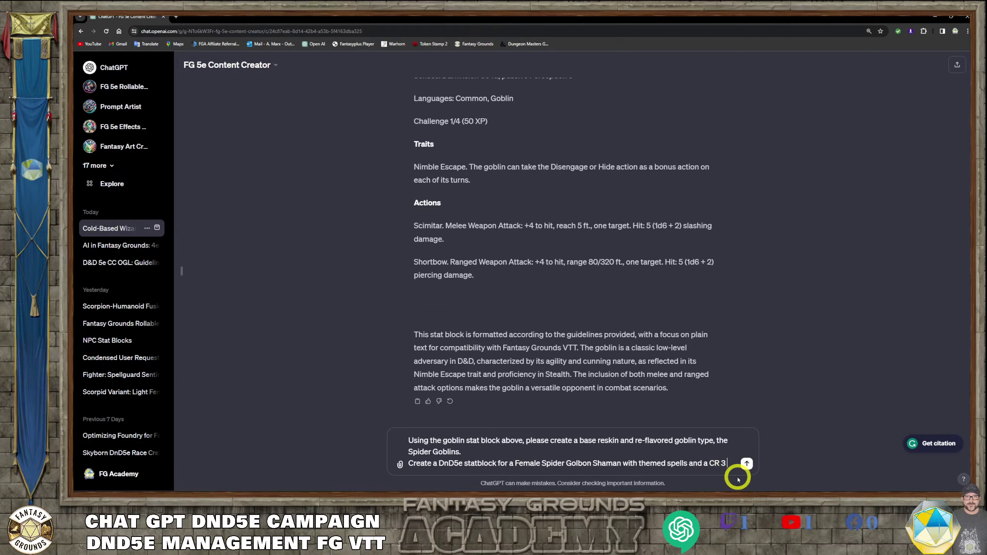
type(". She wirlds a")
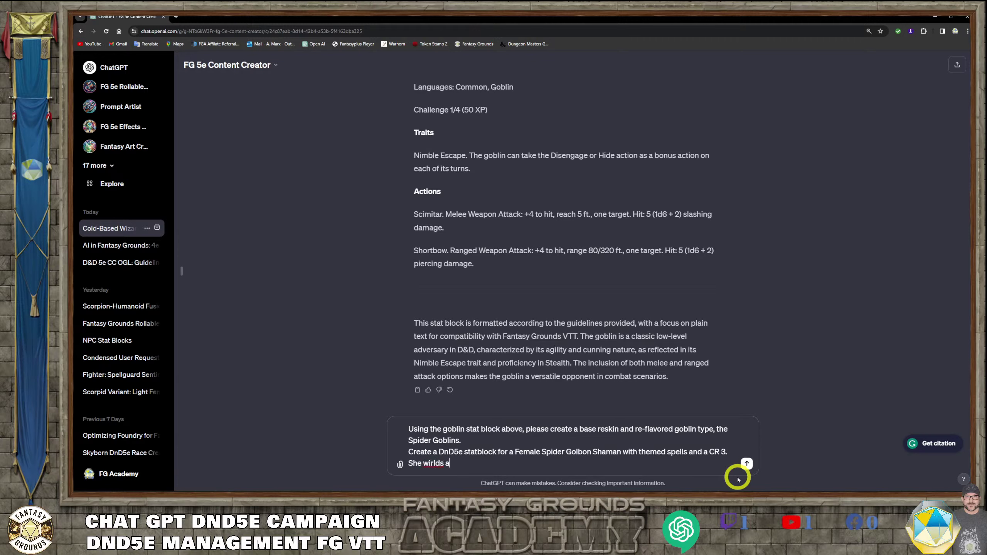
type(" staff and a dagger and weear")
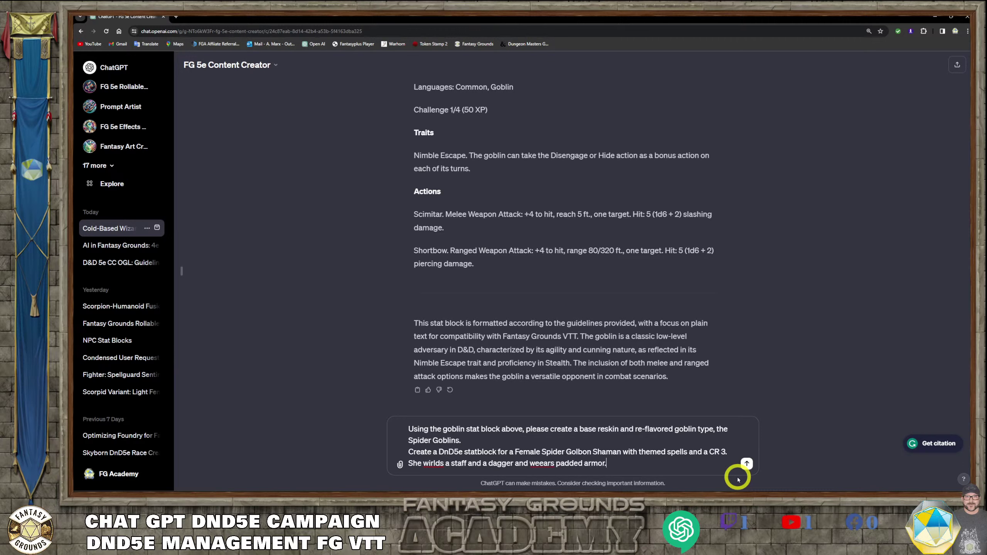
left_click(536, 463)
key("Delete")
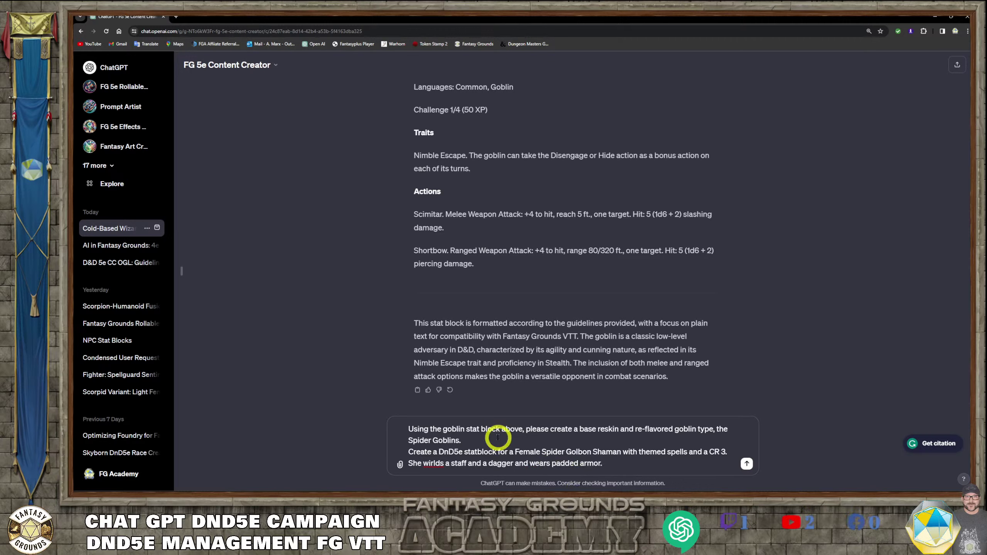
left_click(436, 463)
left_click(465, 472)
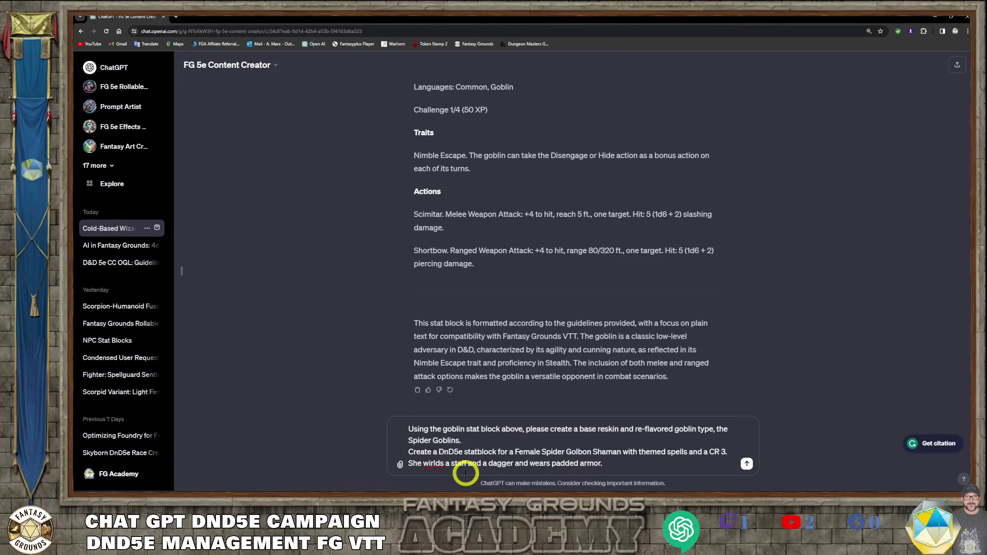
Add "Spider goblins have a natural affinity toward large and giant spiders." after the prompt's first sentence and submit the prompt.
left_click(570, 442)
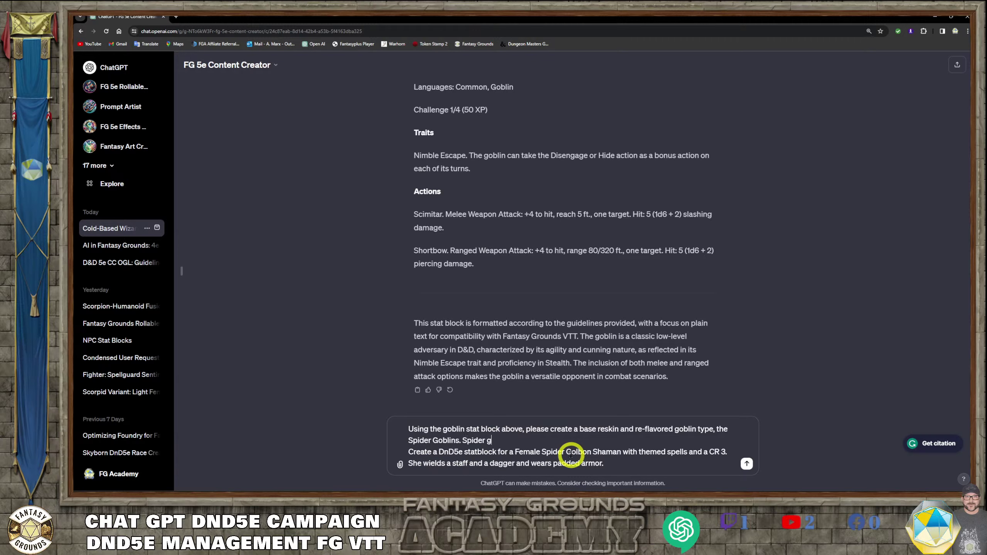
type("Spider goblins have a natural affinity")
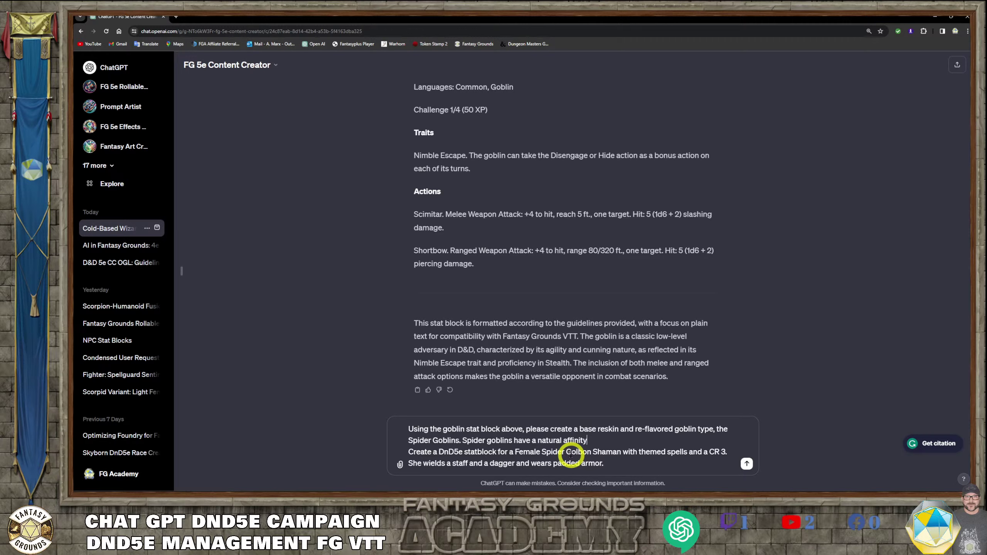
type(" towa")
type("rd large and giant spider")
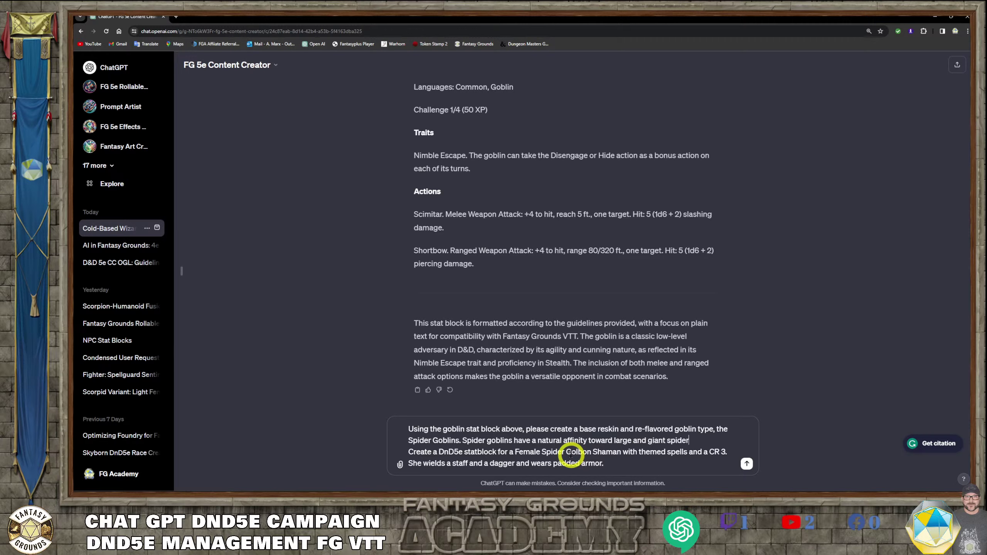
type("s.")
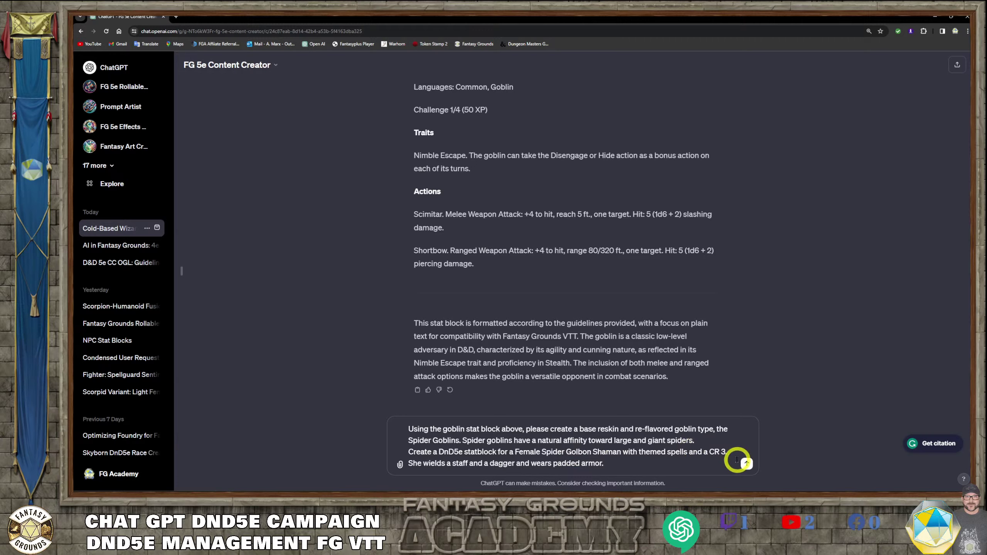
left_click(747, 465)
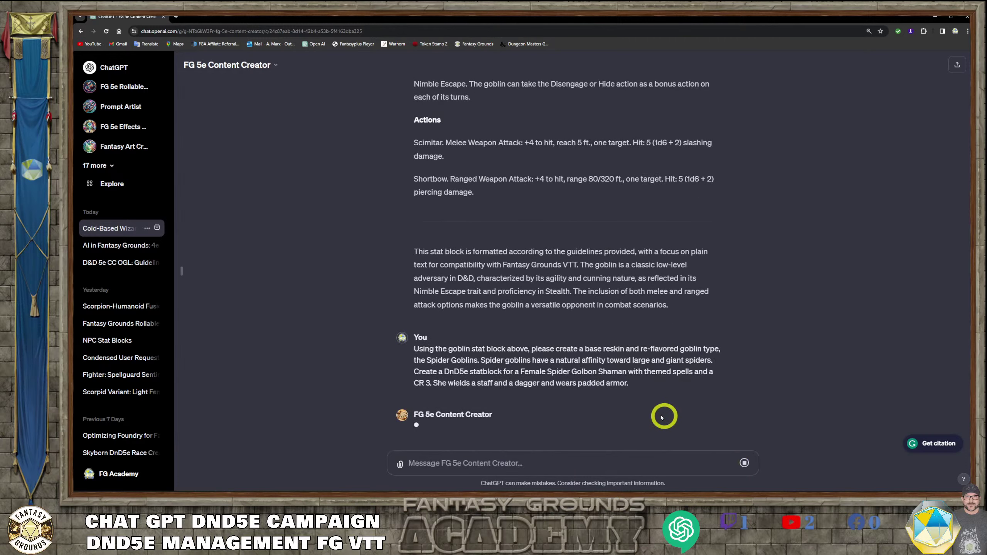
Review the base goblin stat block and the Spellcasting section of the generated Spider Goblin Shaman.
scroll(467, 201, "up", 5)
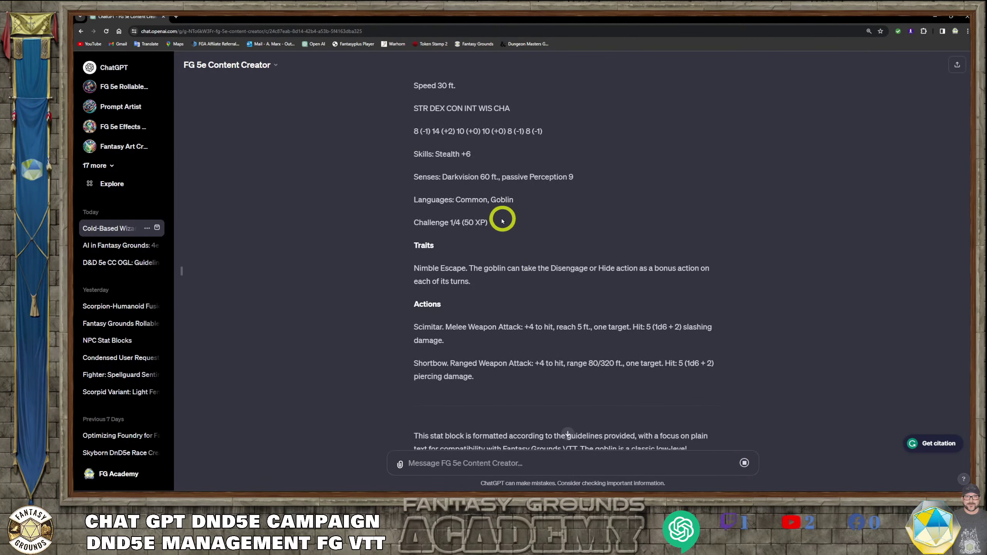
scroll(502, 216, "up", 3)
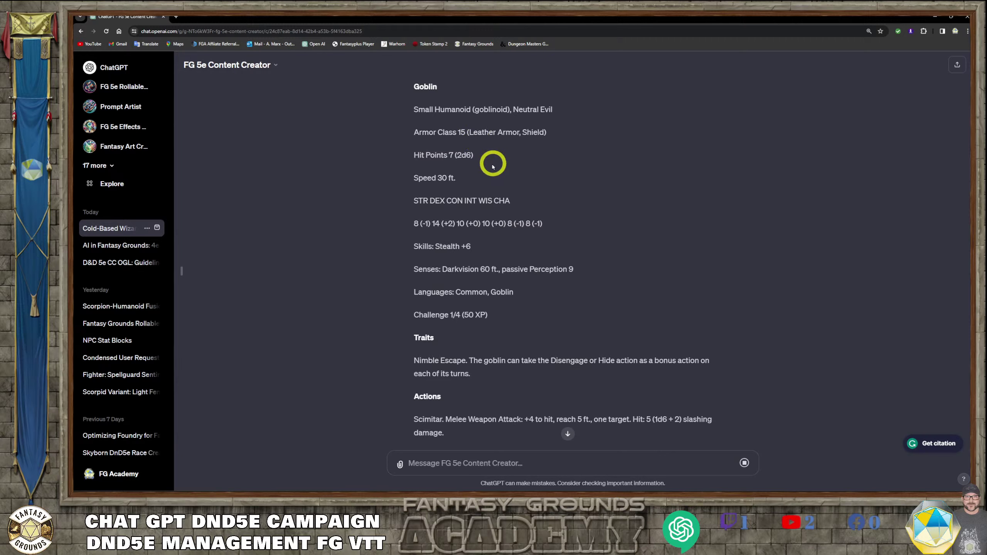
scroll(494, 158, "down", 9)
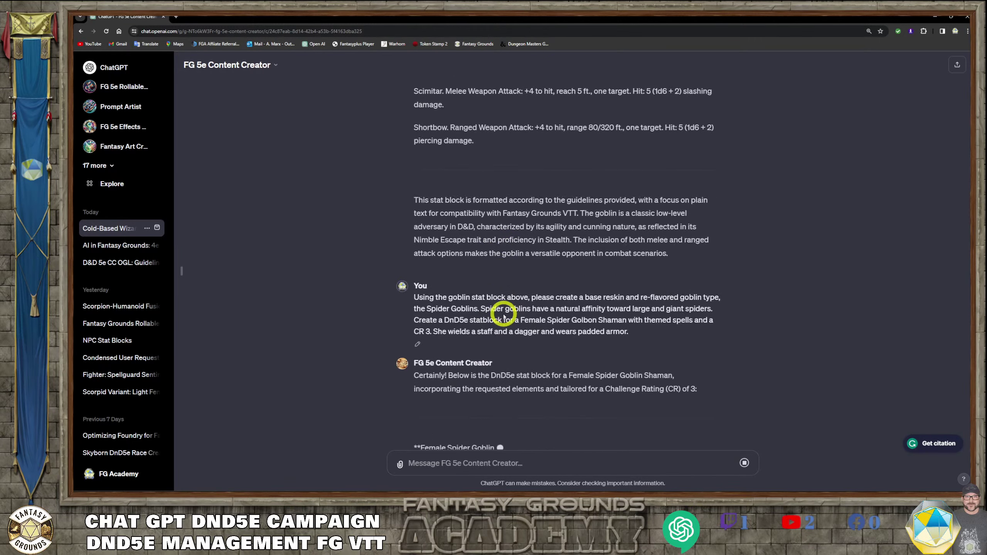
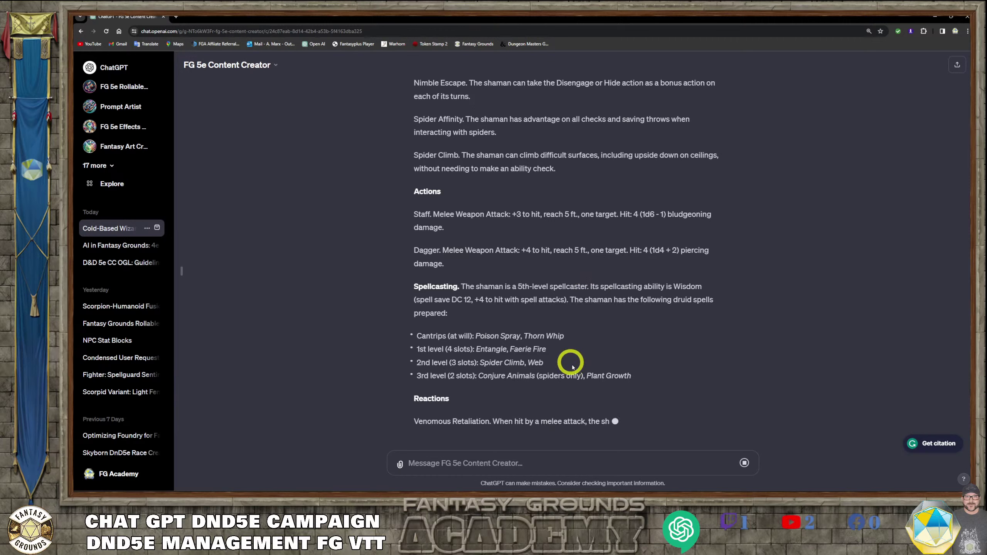
left_click_drag(643, 382, 422, 286)
left_click(628, 320)
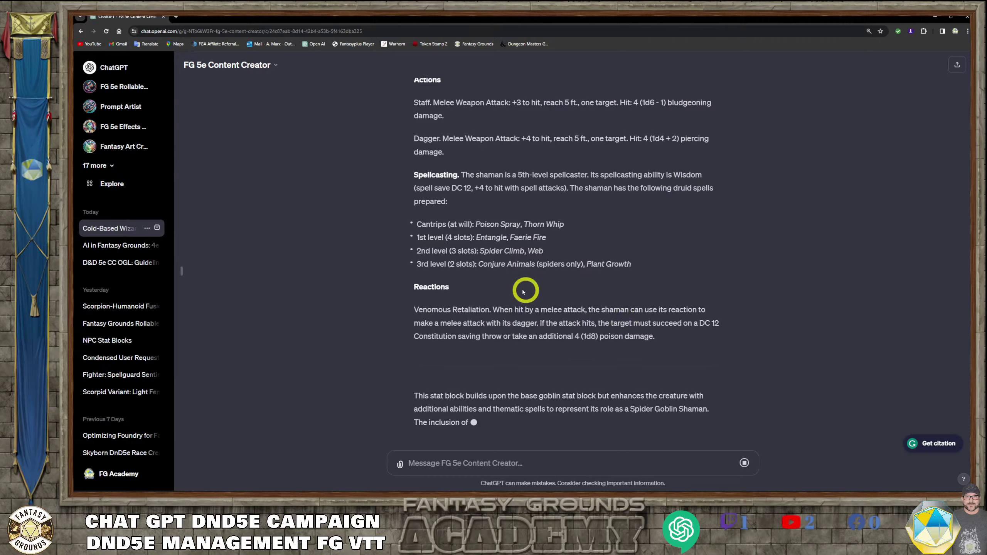
scroll(466, 264, "up", 2)
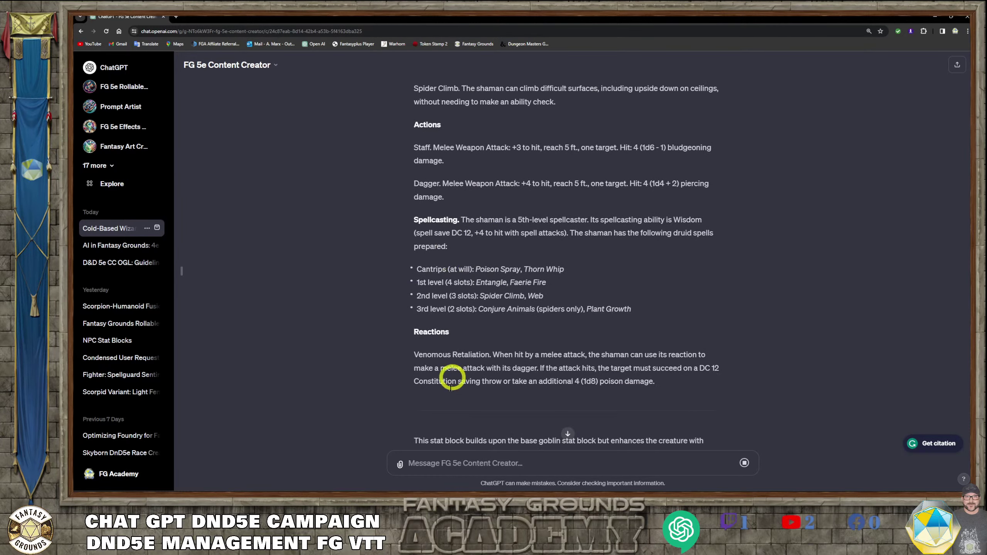
left_click(464, 419)
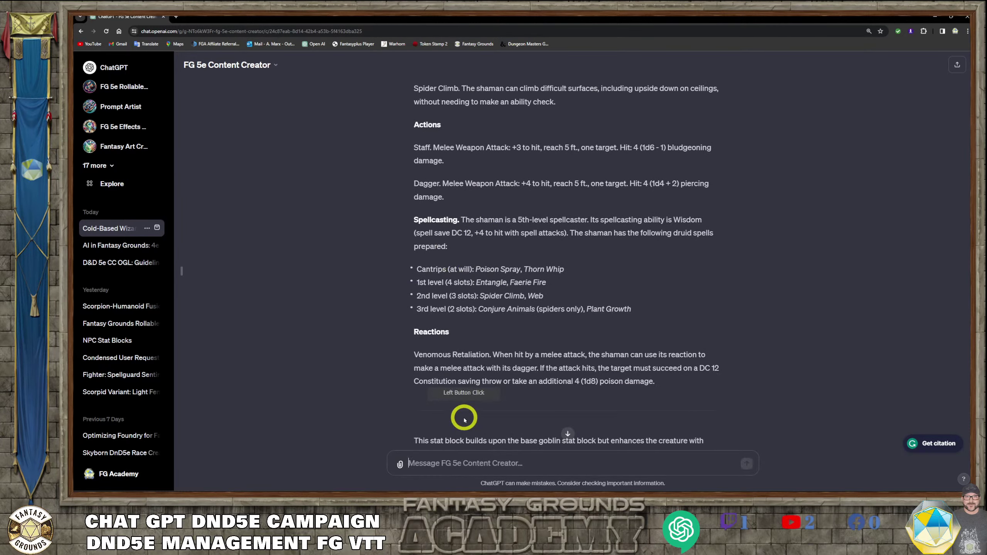
Draft the follow-up prompt "Ok, please rewrite the stat block above, but remove the bullet points and put the spellcasting traits under Traits.".
left_click(451, 458)
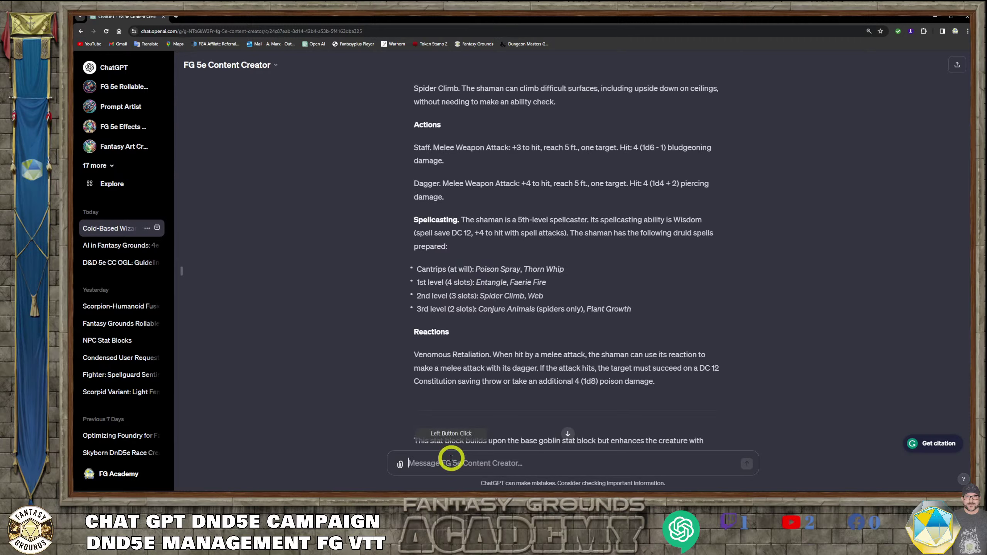
type("Okease")
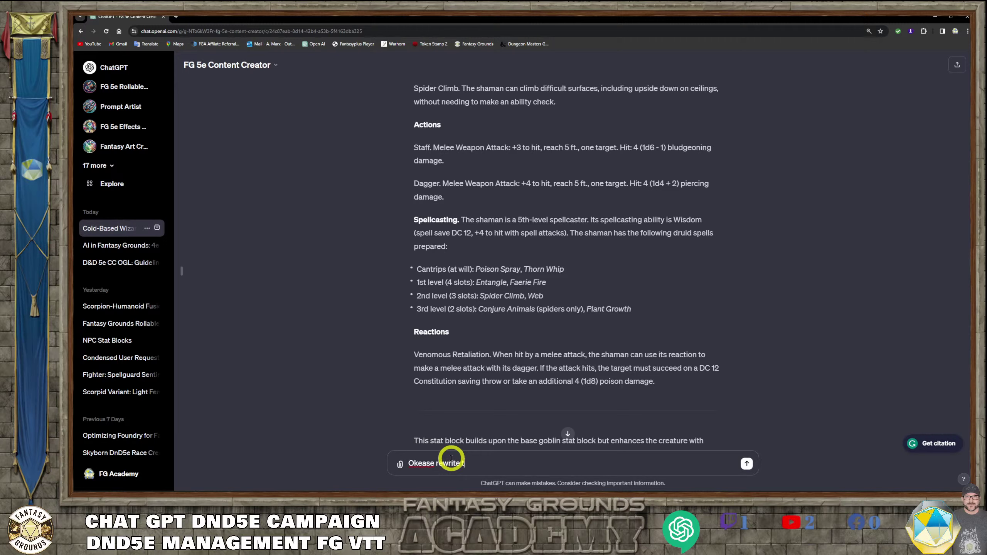
type(" rewrite the stat block above, but remove the bullet points and")
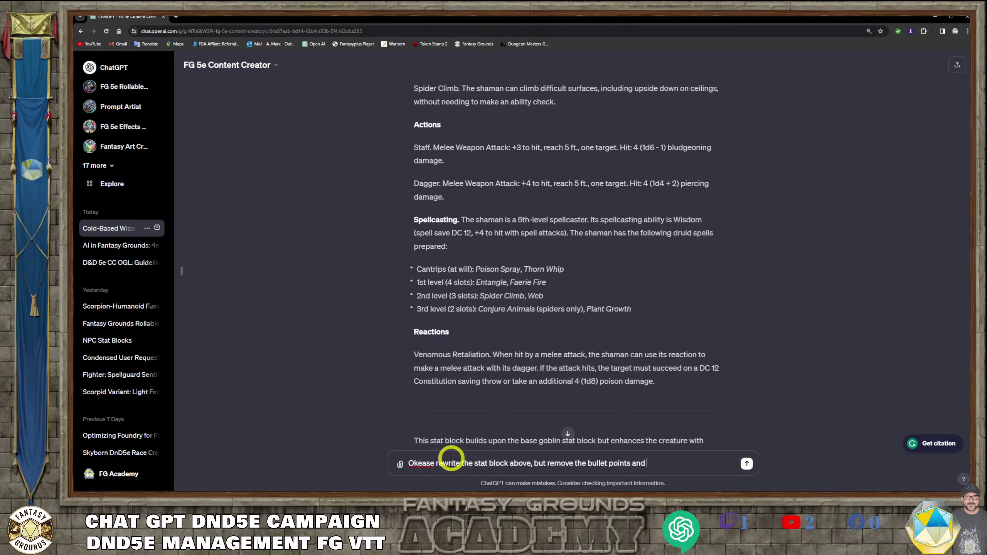
type("the spellcasting traits under Traits.")
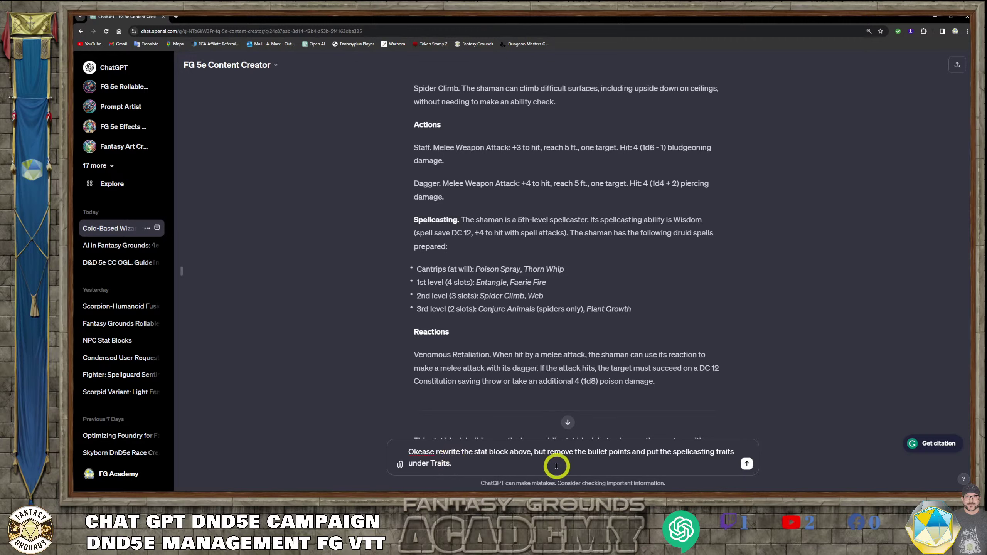
left_click(417, 452)
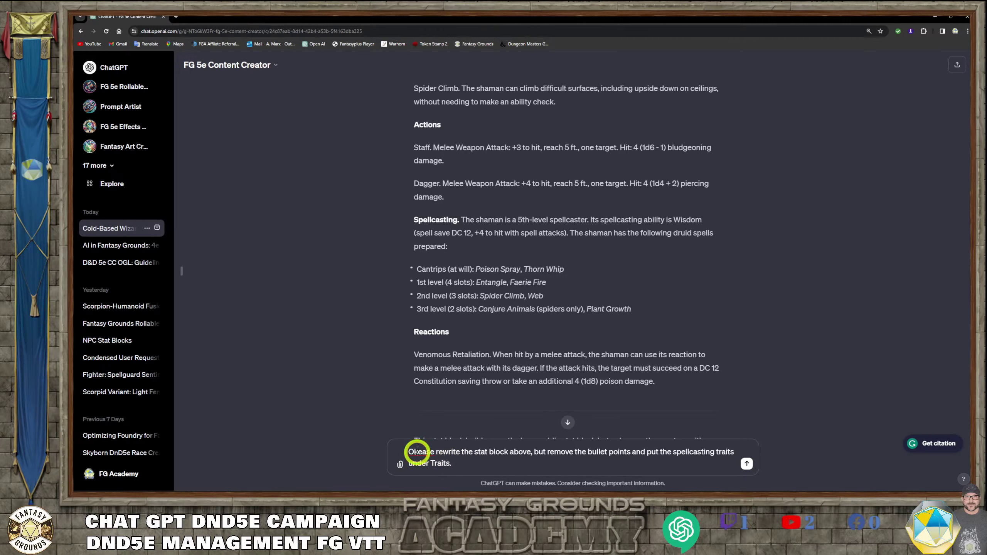
type(", pl")
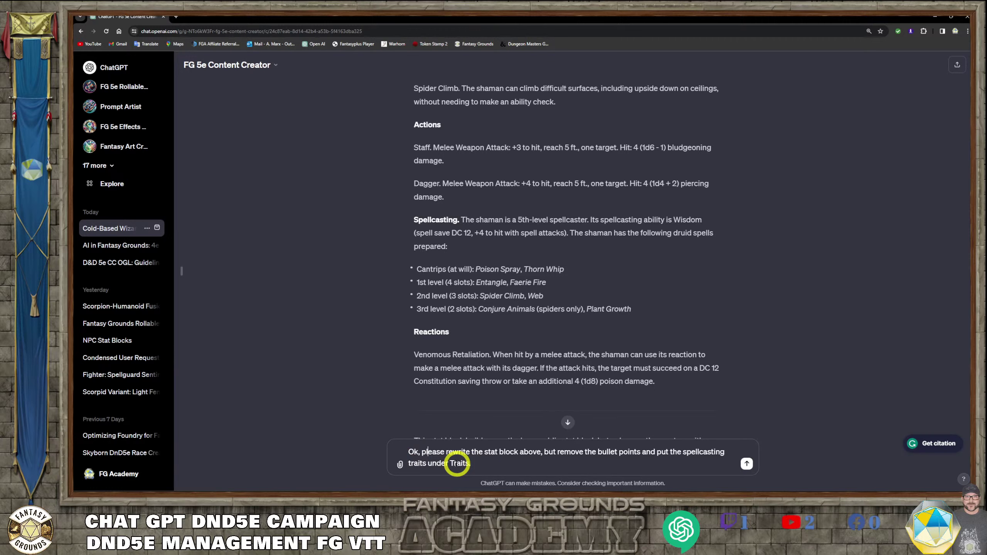
Insert "from the spells list" after "bullet points" in the follow-up prompt.
left_click(627, 453)
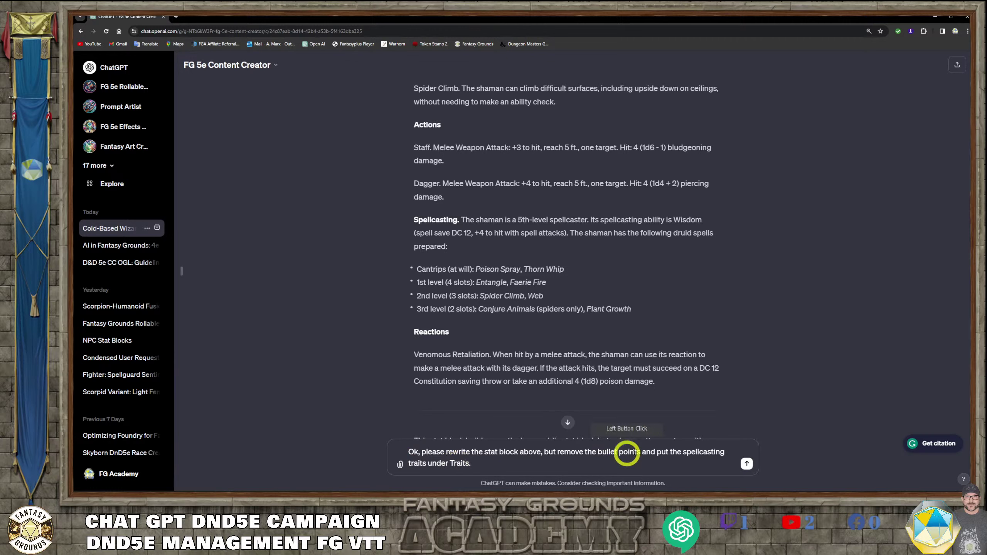
left_click(674, 461)
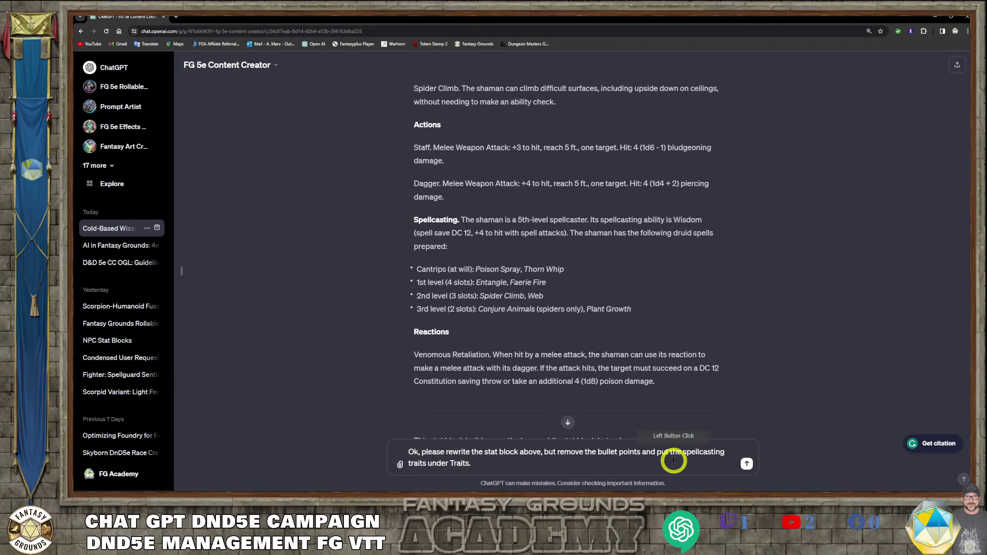
type("from the")
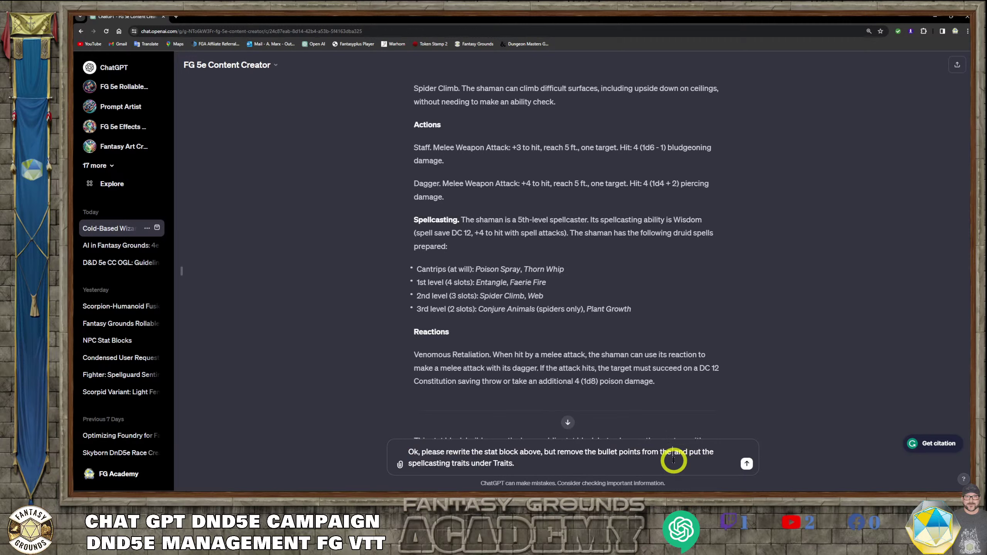
type(" spells list")
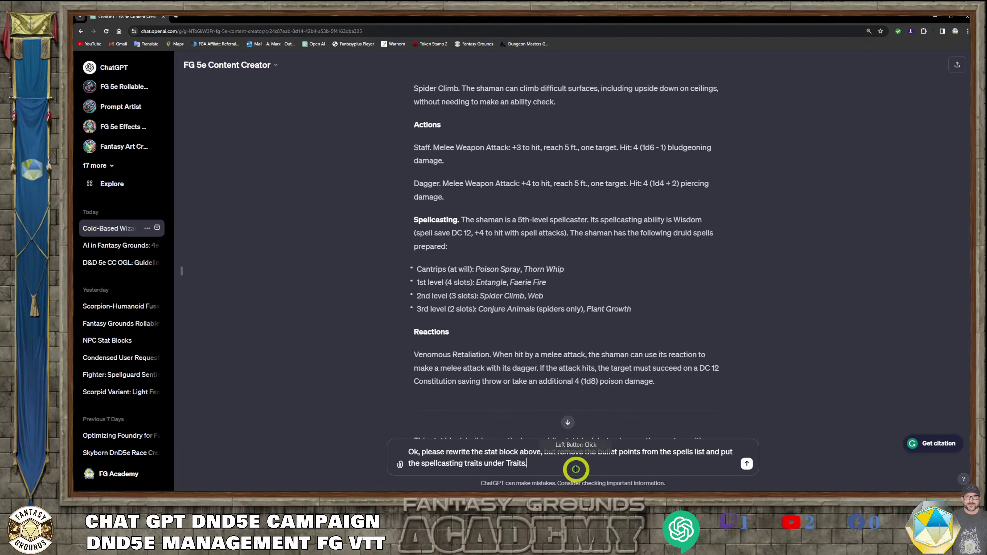
Submit the follow-up prompt requesting the rewritten Spider Goblin Shaman stat block.
left_click(742, 462)
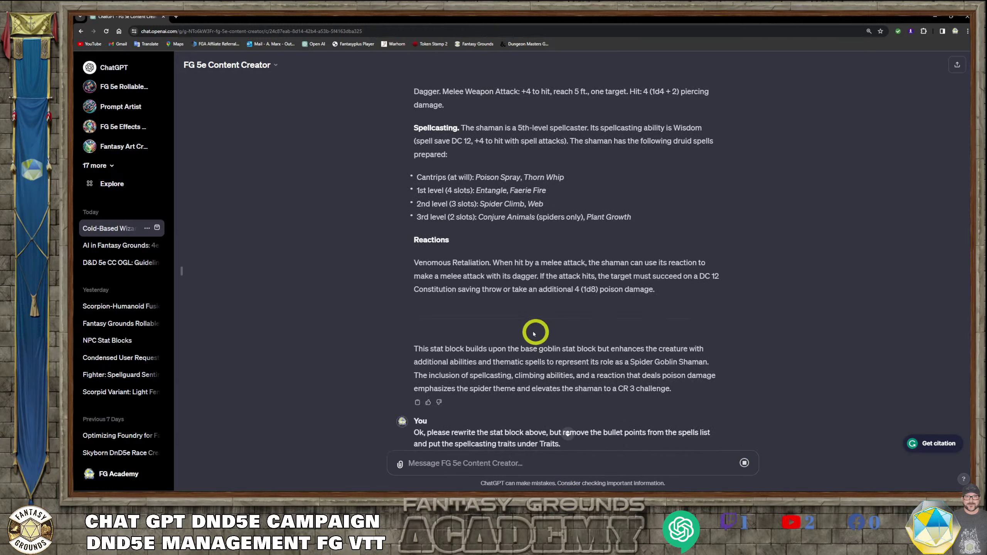
scroll(517, 324, "up", 2)
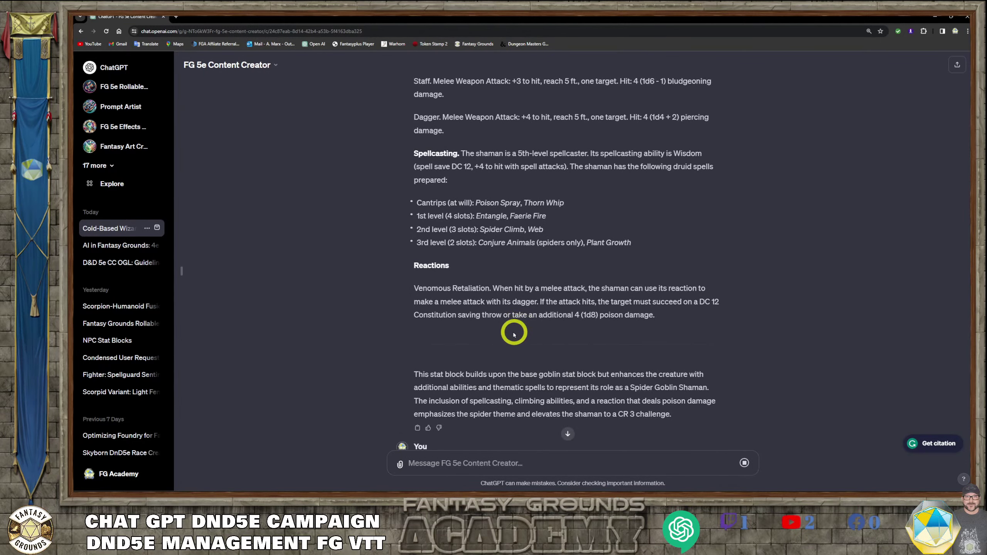
scroll(512, 345, "down", 2)
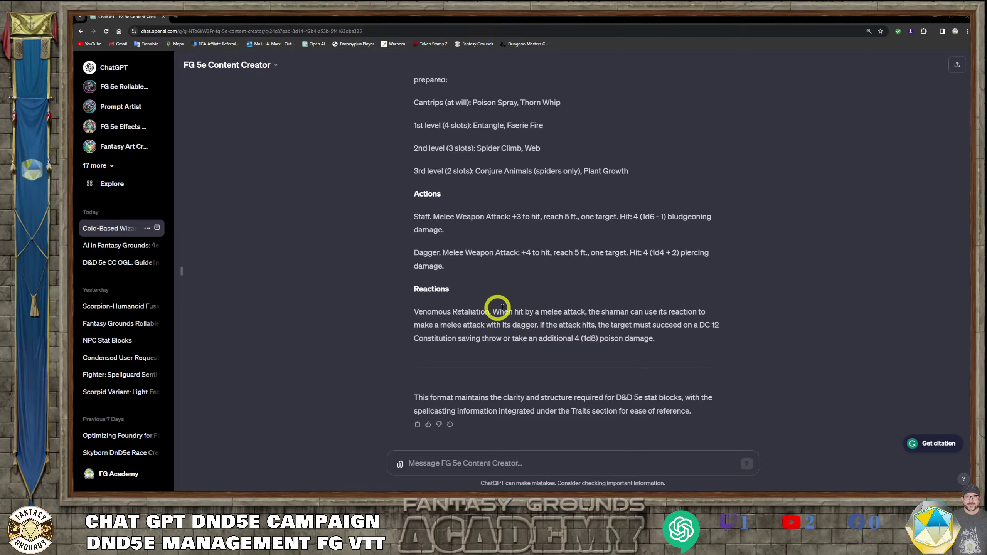
Review the rewritten stat block, checking the spell list under Traits, the Actions and the Reactions.
scroll(603, 355, "up", 5)
scroll(603, 357, "up", 3)
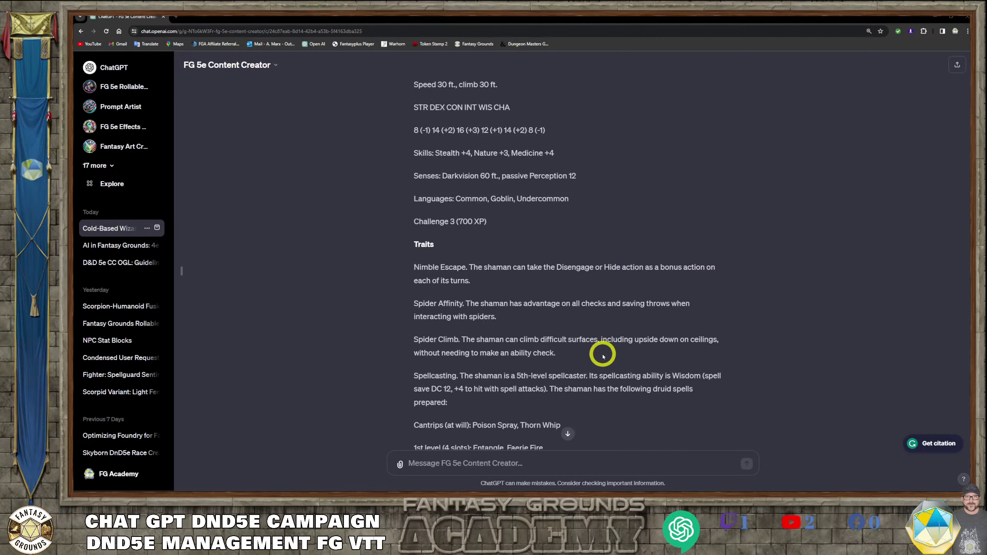
scroll(602, 354, "up", 1)
scroll(600, 353, "down", 3)
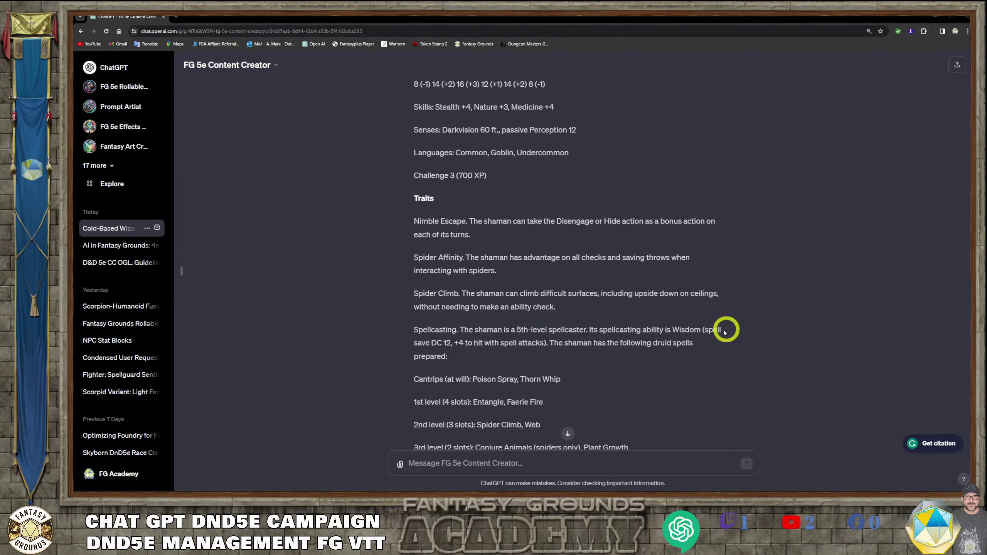
scroll(568, 354, "down", 1)
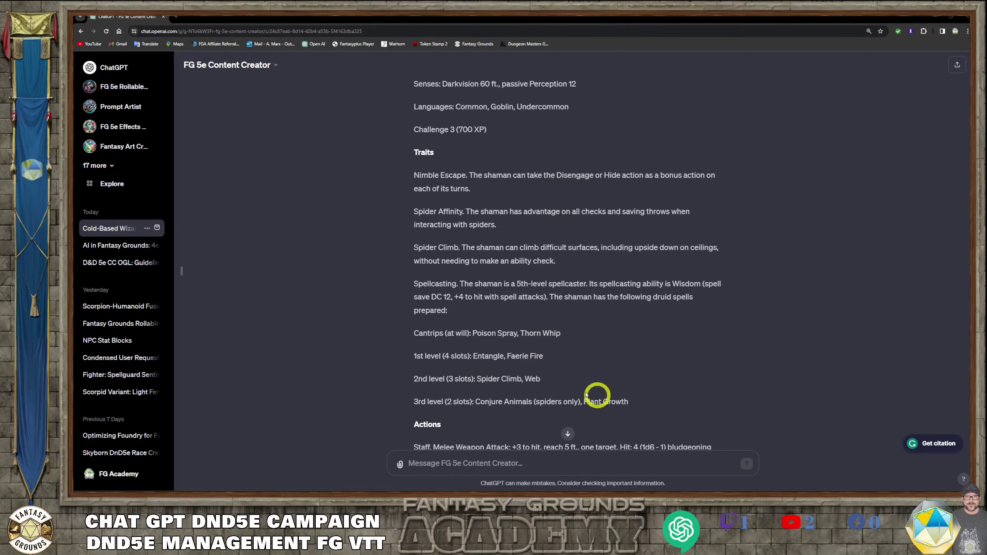
scroll(556, 392, "down", 3)
scroll(555, 387, "down", 2)
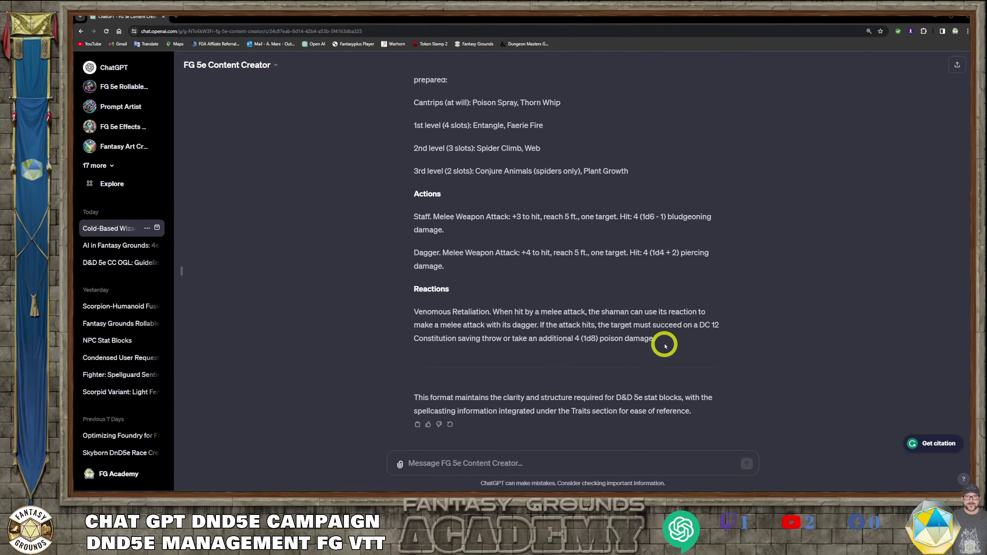
Copy the rewritten Female Spider Goblin Shaman stat block, from its title through the Venomous Retaliation reaction.
left_click_drag(661, 339, 403, 258)
key("ctrl+c")
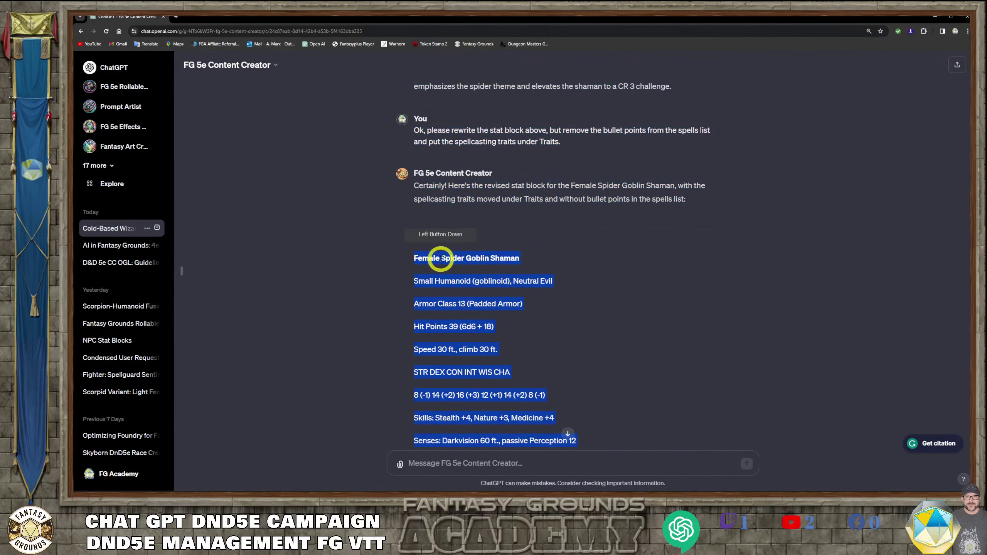
right_click(422, 256)
key("Escape")
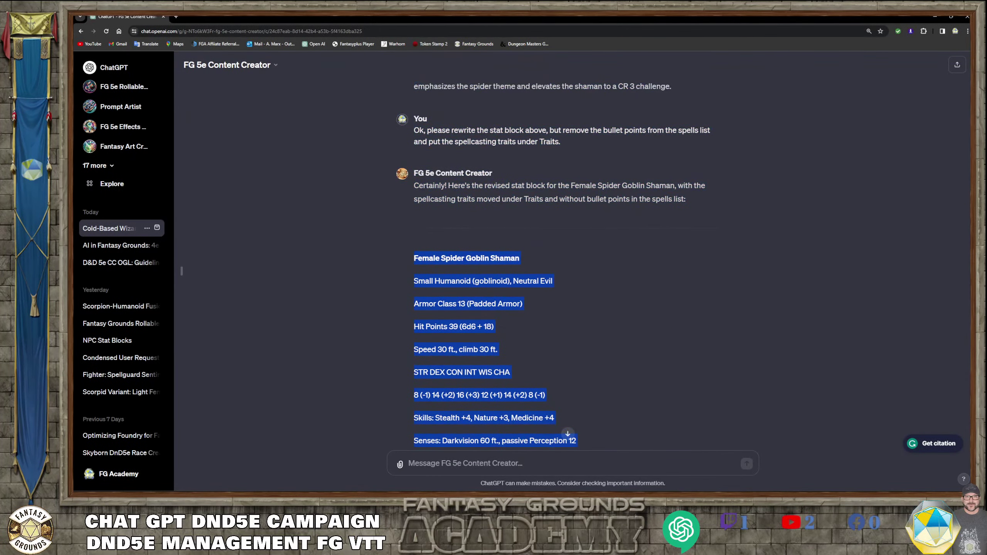
Switch to Fantasy Grounds and close the Freezing Mist spell sheet and the Spells list.
key("alt+Tab")
left_click(121, 269)
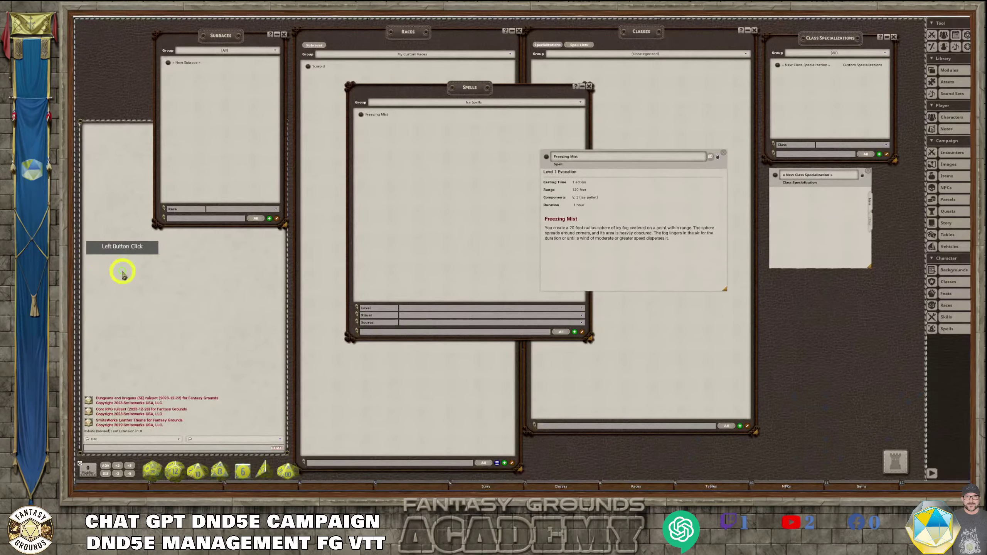
left_click(725, 155)
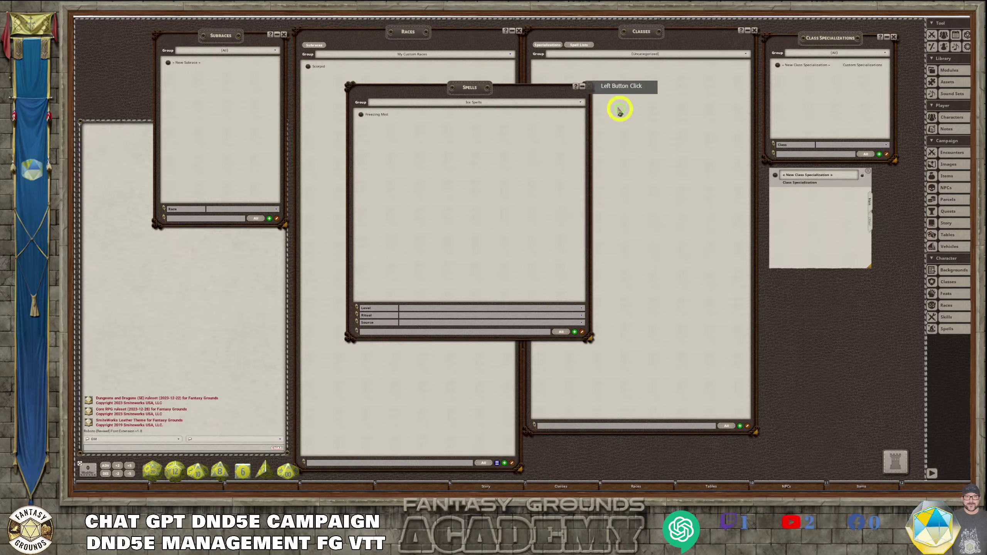
left_click(590, 86)
left_click(835, 54)
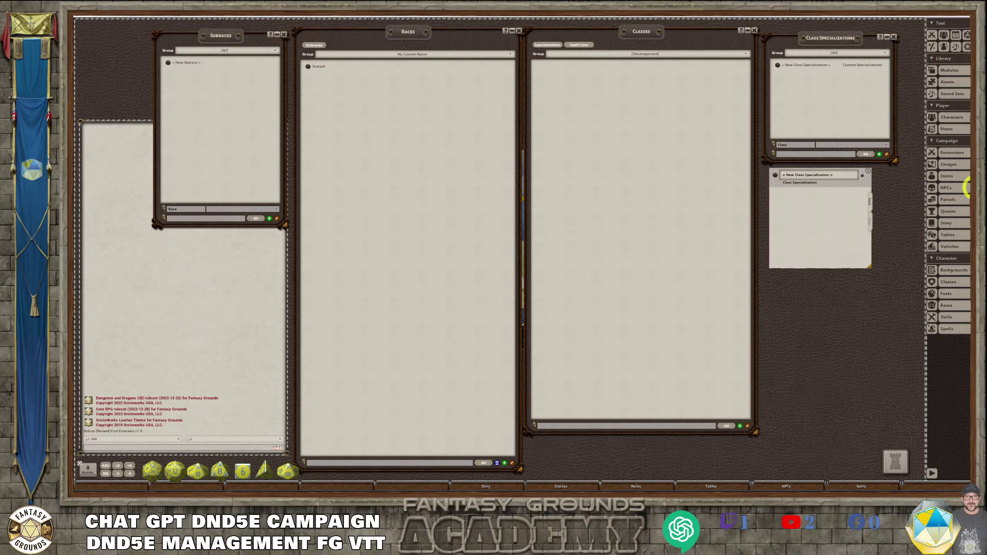
Open the campaign's NPCs list, move it clear of the Subraces window and enlarge it.
left_click(936, 188)
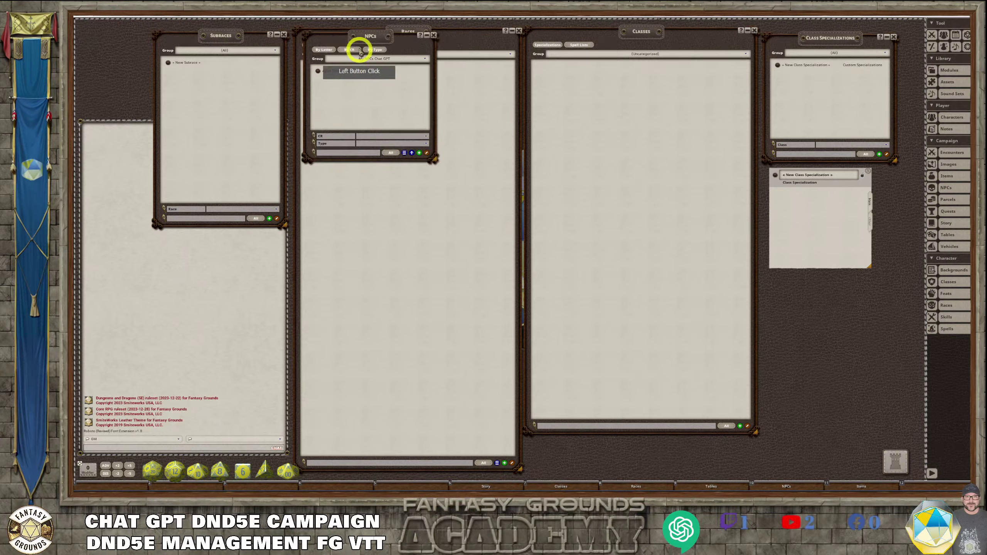
left_click_drag(357, 40, 443, 103)
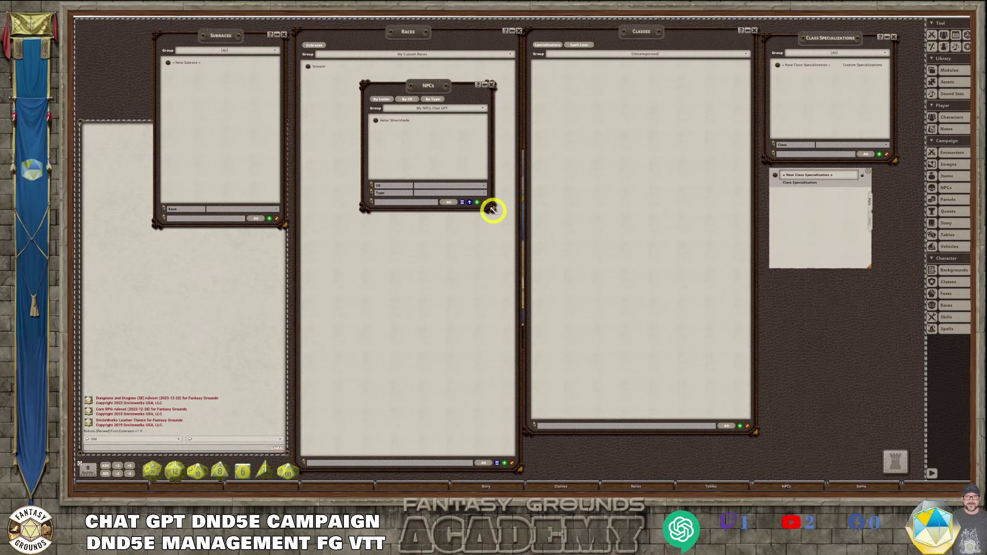
left_click_drag(494, 210, 544, 311)
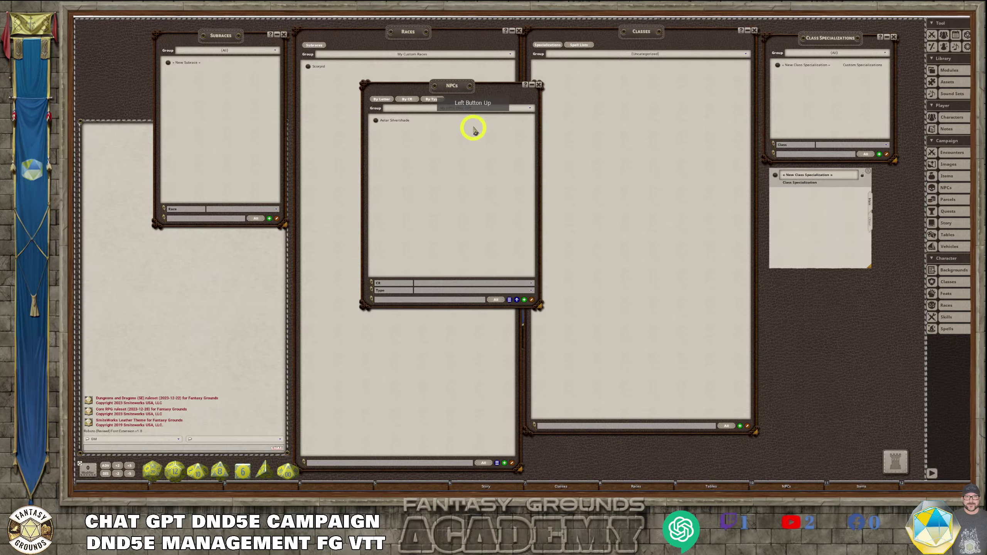
Open the NPC text import from the NPCs list and paste the copied shaman stat block into its stat block area.
left_click(517, 300)
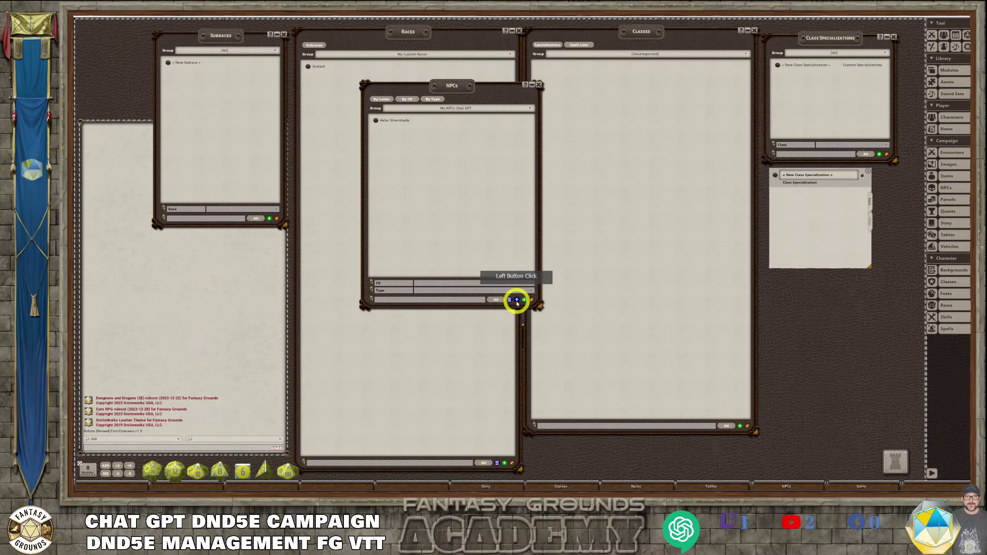
left_click(614, 255)
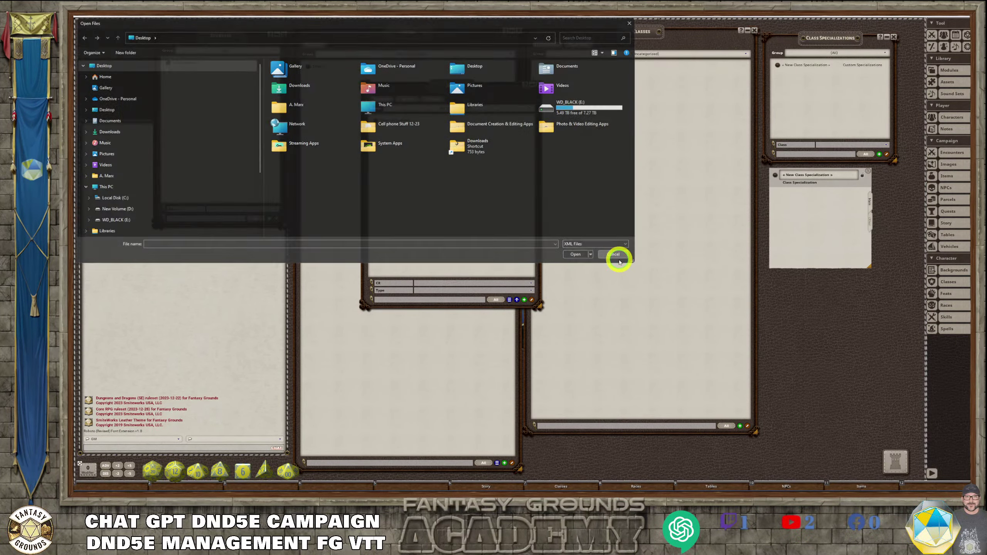
left_click(509, 300)
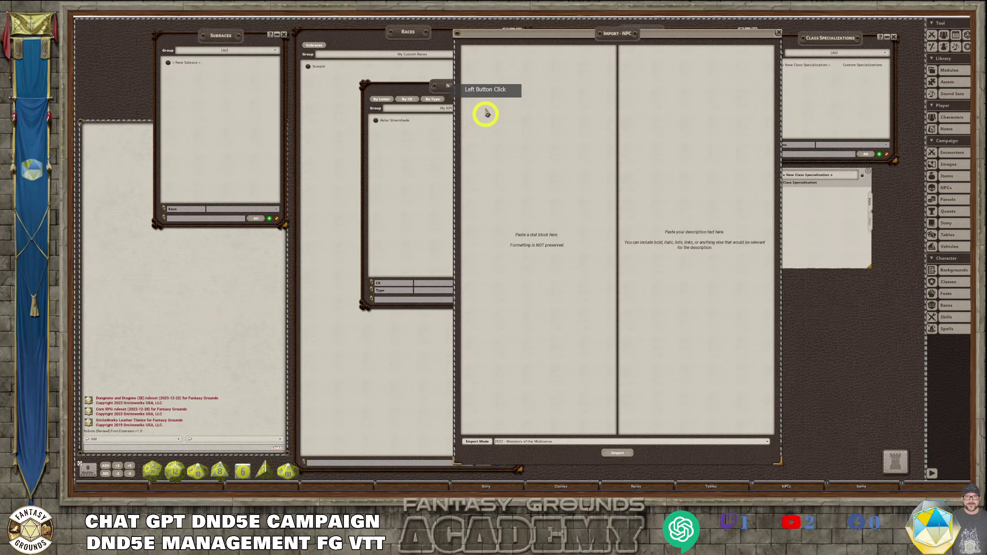
key("ctrl")
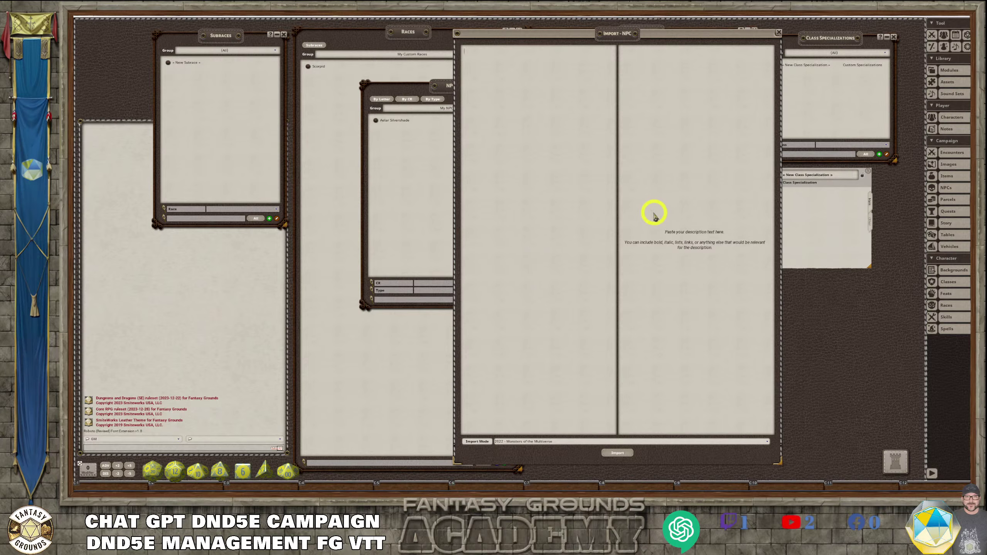
key("ctrl+v")
scroll(525, 261, "up", 3)
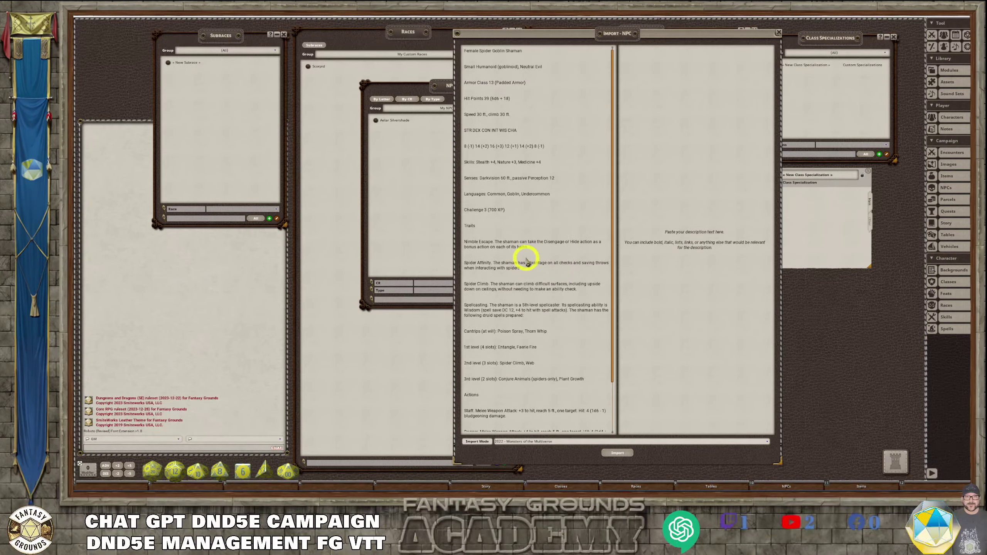
Remove the blank lines between the pasted stat block's paragraphs and import it as an NPC.
right_click(541, 94)
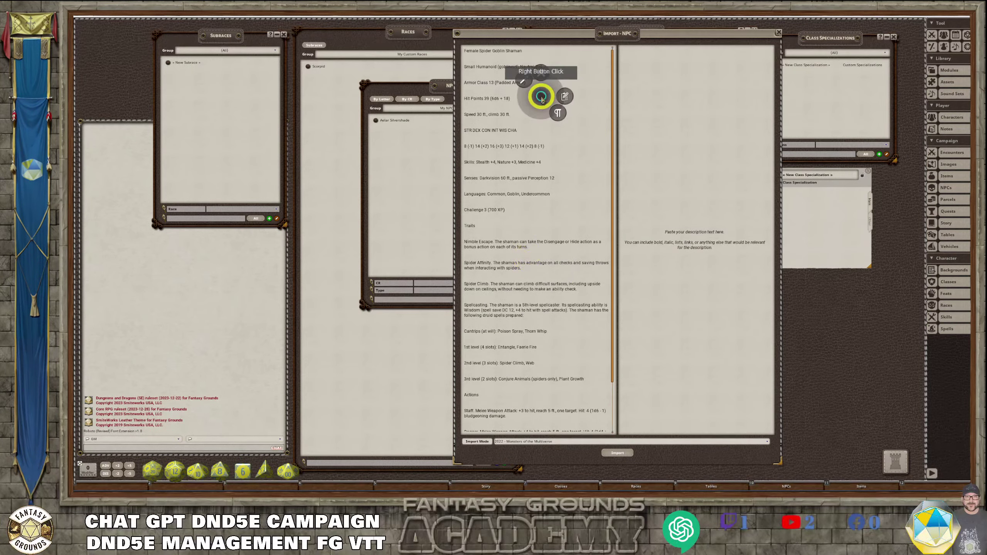
left_click(524, 81)
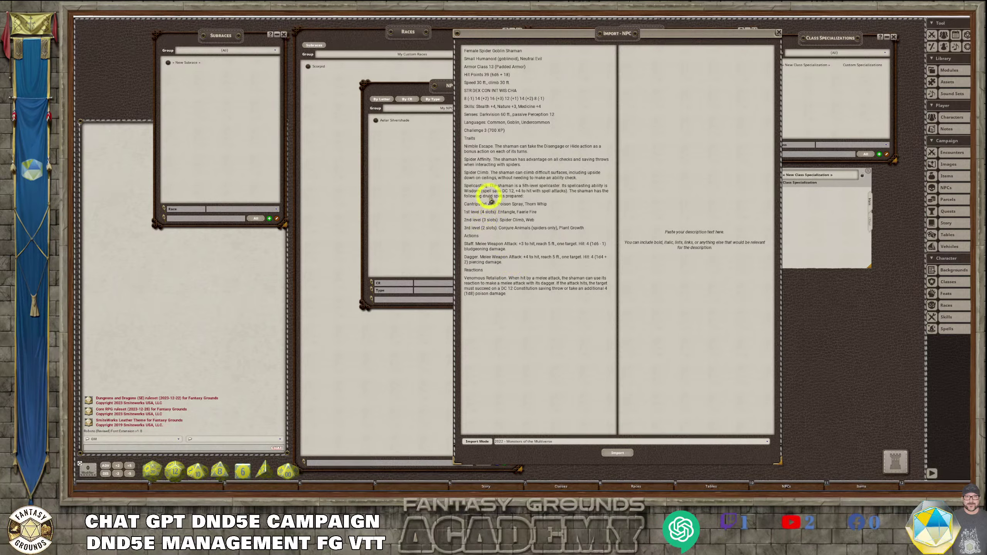
left_click_drag(522, 50, 447, 54)
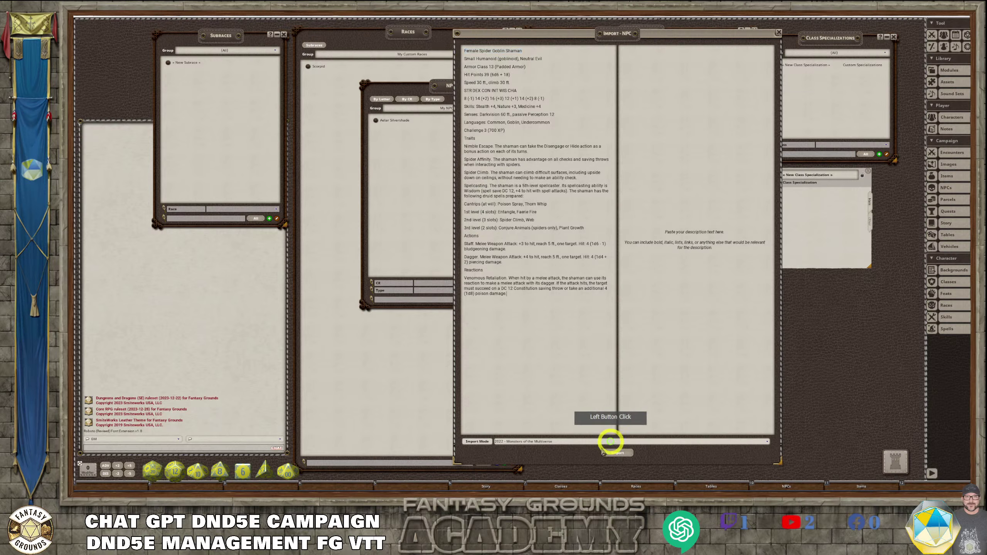
left_click(618, 453)
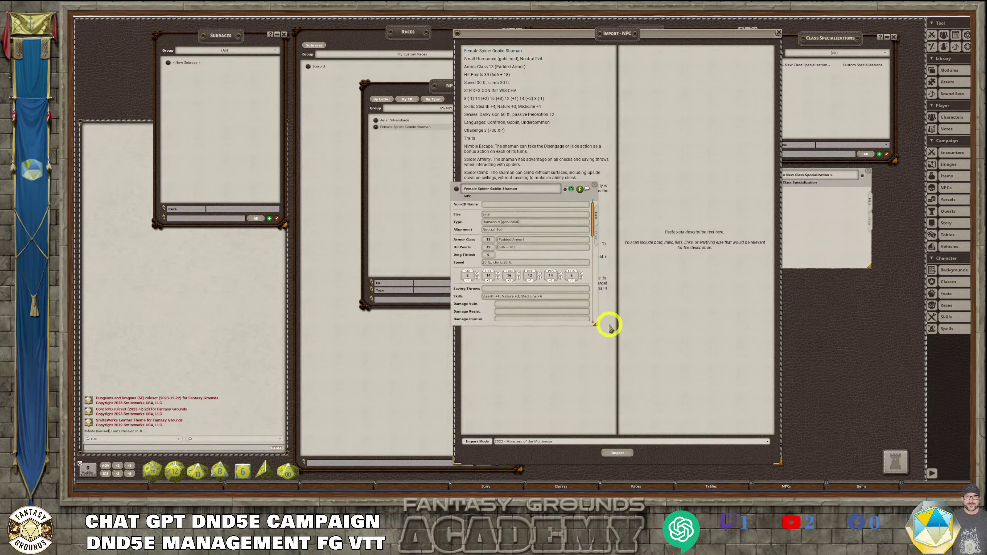
Enlarge the imported Female Spider Goblin Shaman sheet and check its traits, actions and formatted description text.
left_click_drag(595, 324, 598, 455)
scroll(584, 430, "down", 3)
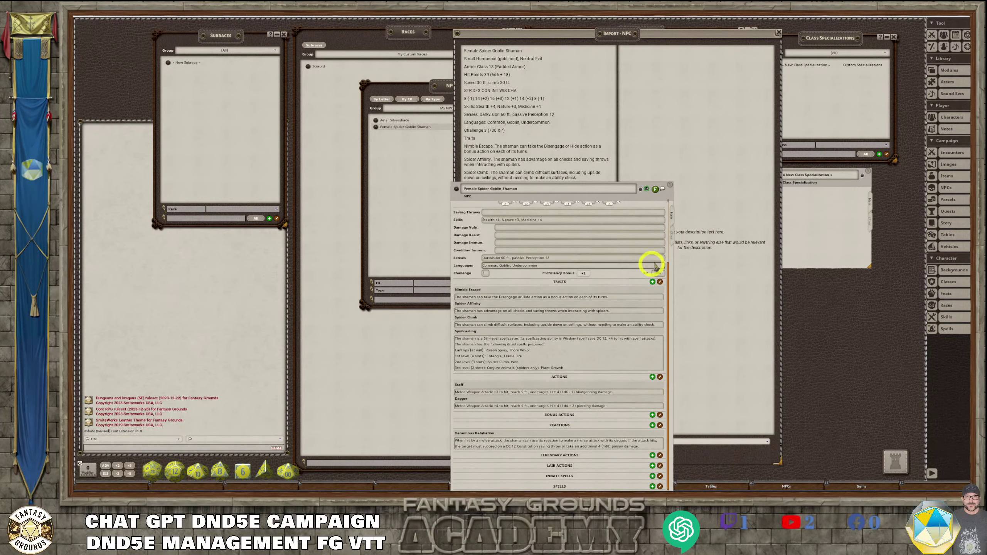
left_click(672, 237)
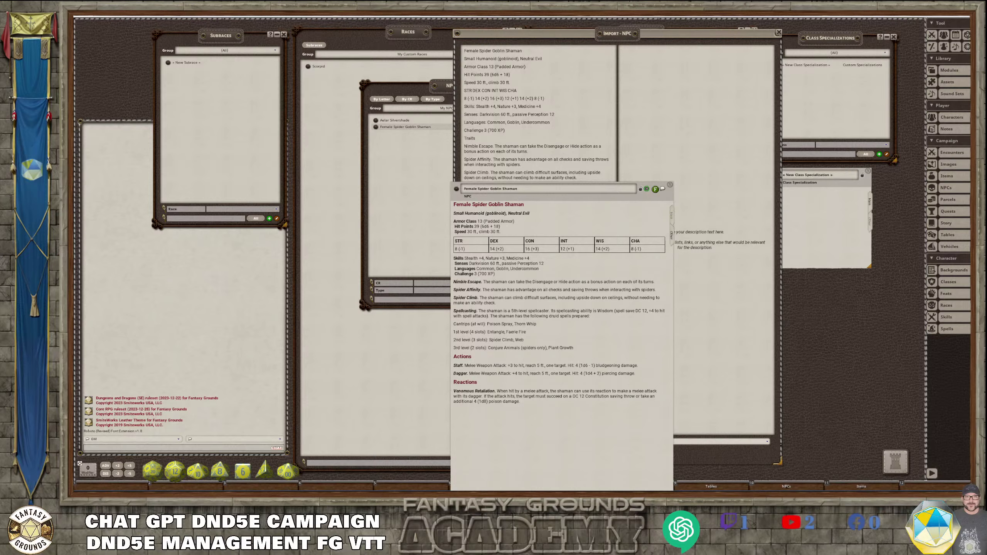
Switch back to ChatGPT and draft the prompt "Create an image of the female Spider Goblin".
key("alt+Tab")
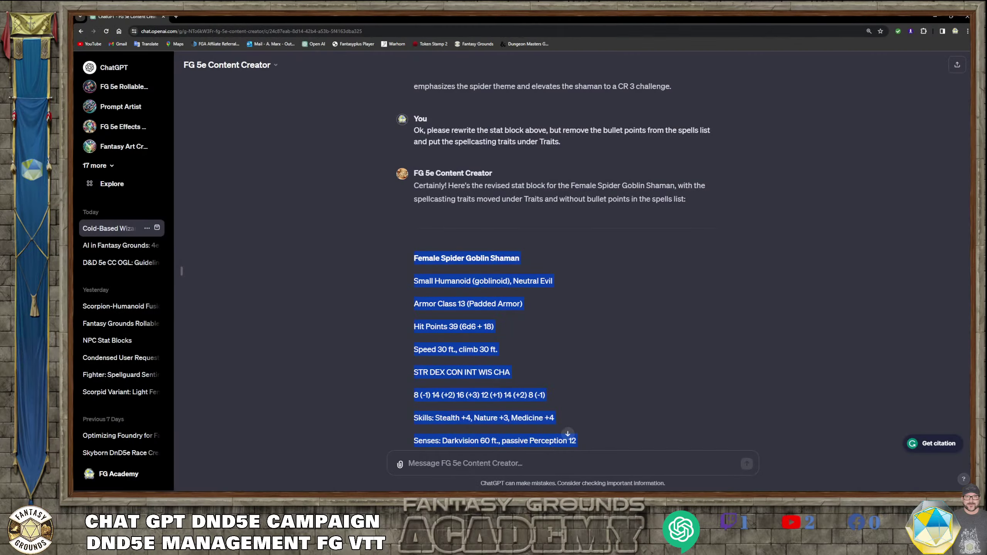
scroll(427, 384, "down", 12)
scroll(459, 410, "down", 3)
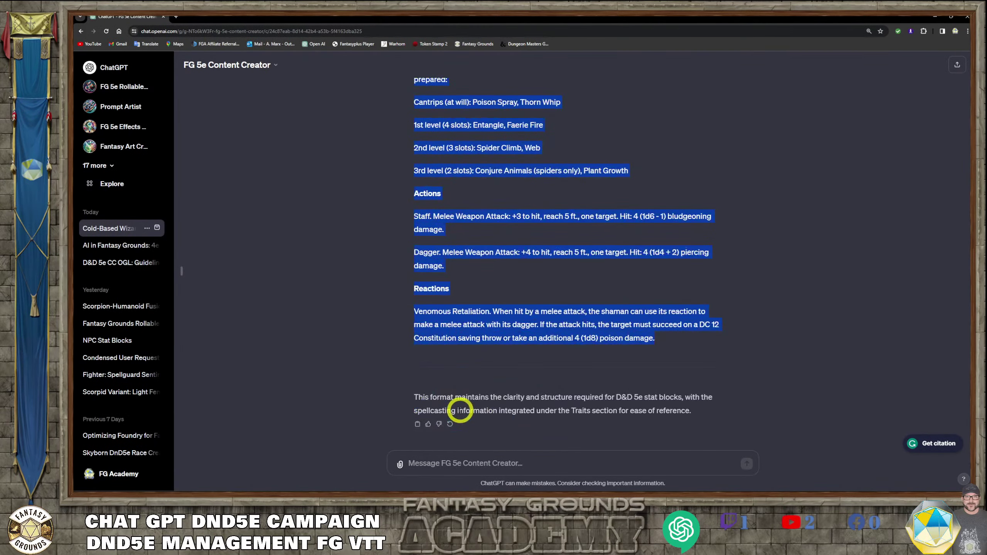
left_click(453, 459)
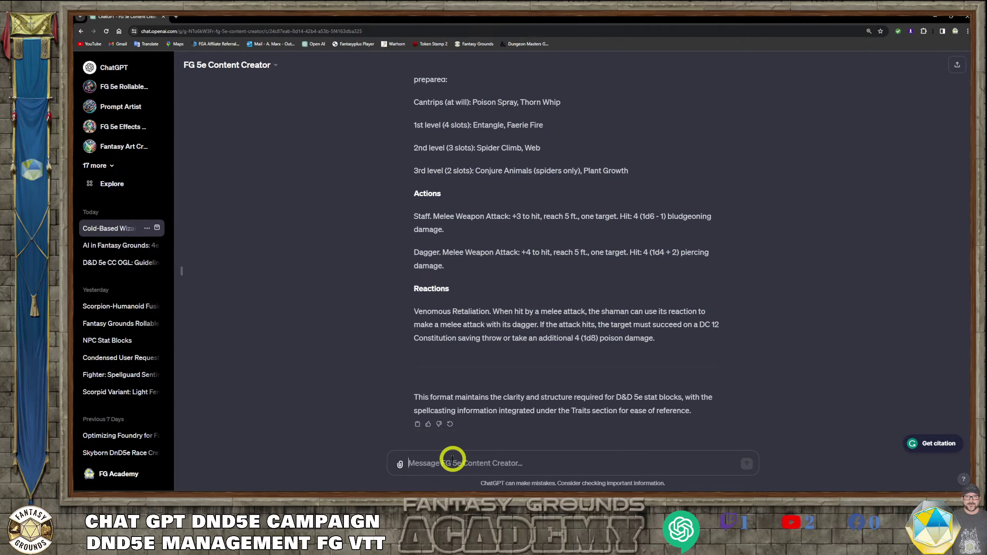
type("Cr")
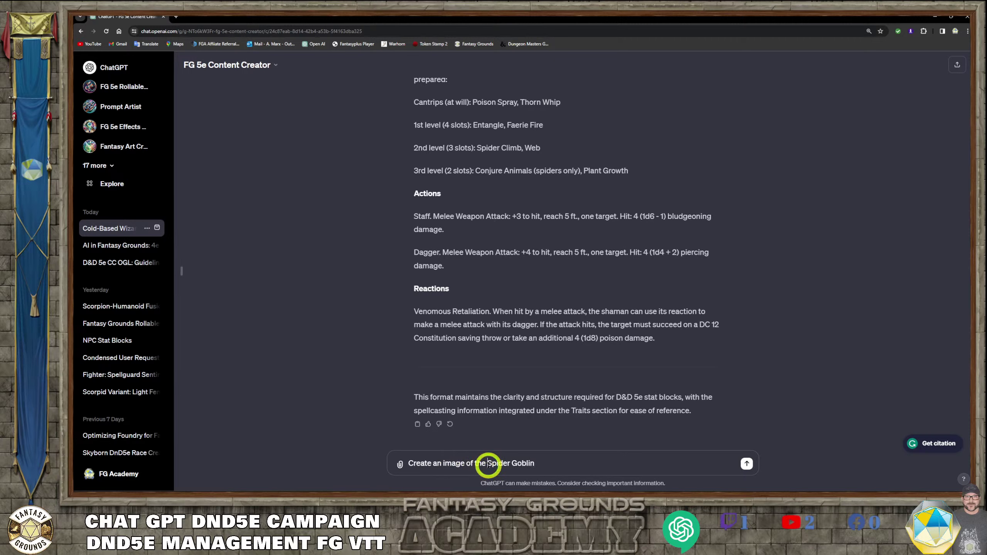
left_click(526, 466)
type("female")
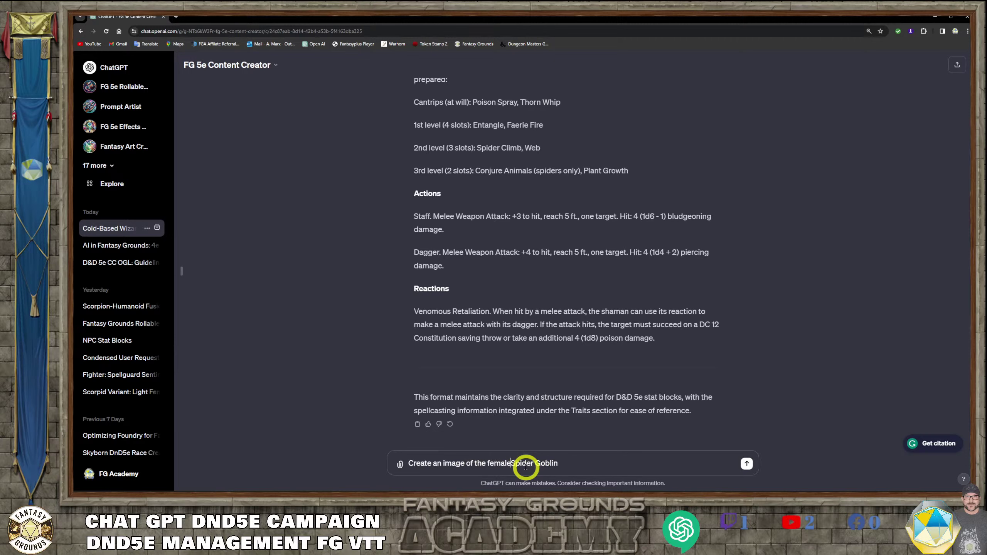
Extend the image prompt with "shaman based on the context and previous conversations." and correct the spelling of "conversations".
left_click(584, 464)
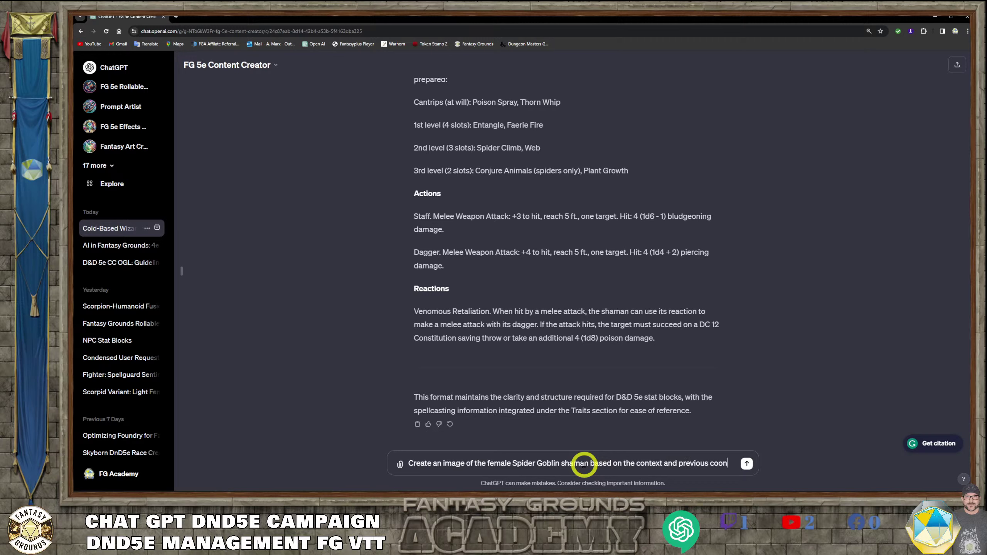
type("versations.")
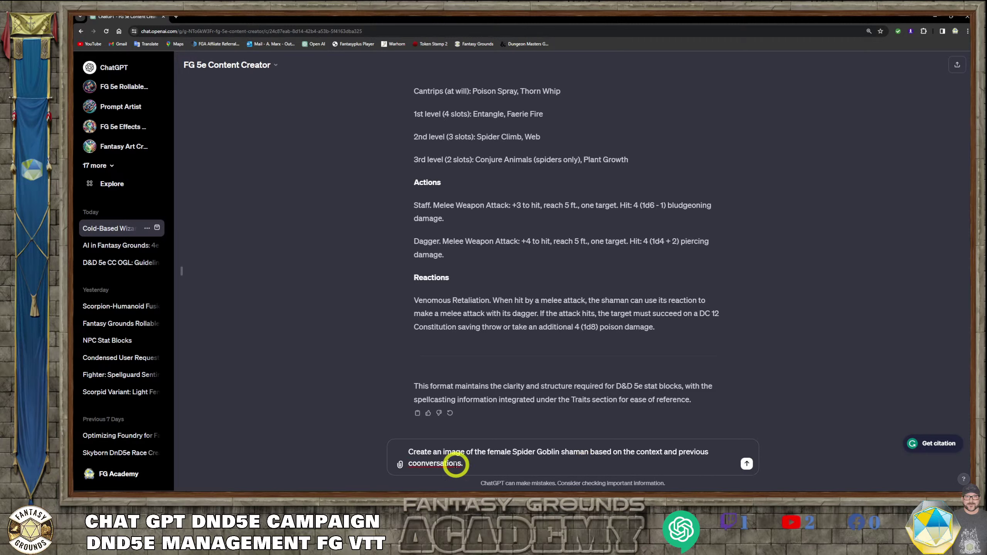
left_click(444, 466)
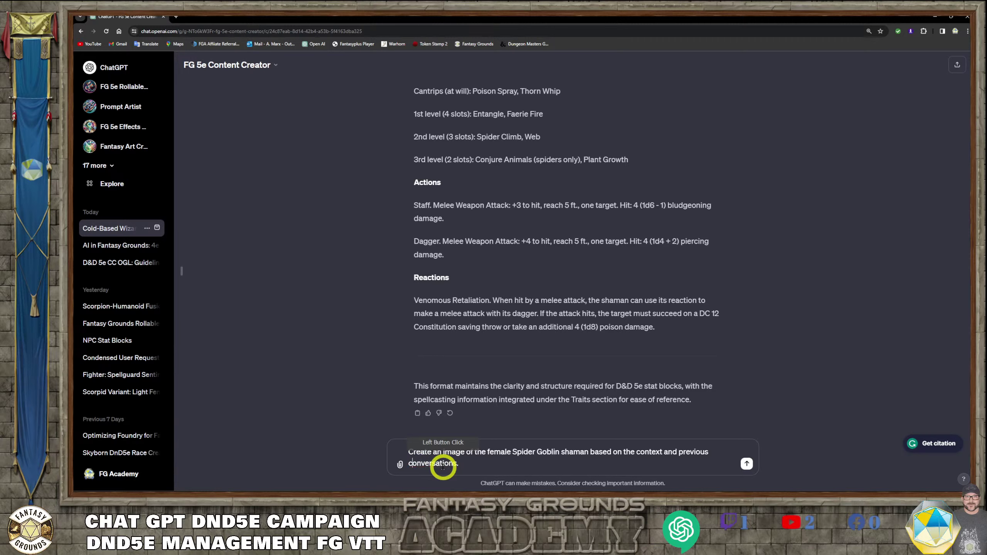
left_click(512, 467)
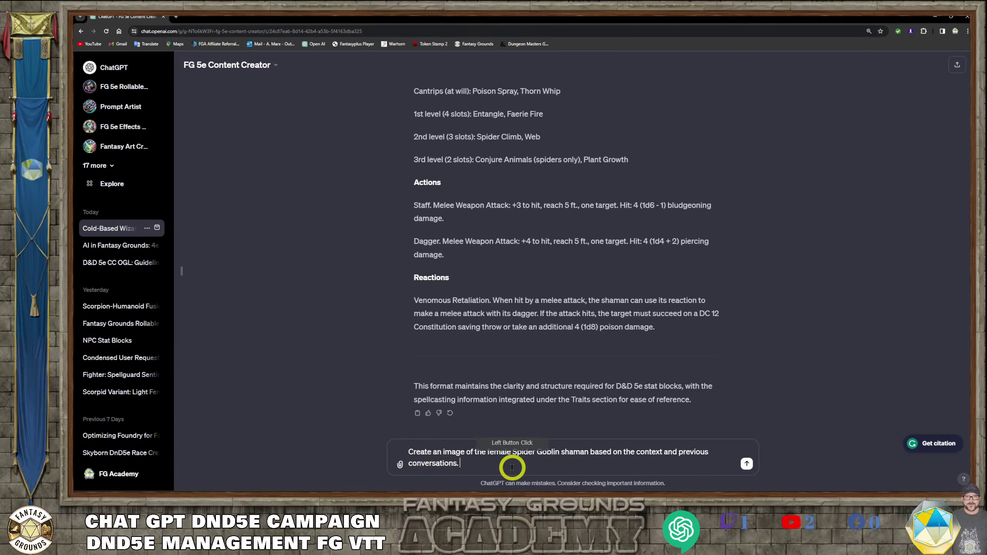
Add "Expert and detailed dungeons and dragons character art." to the end of the image prompt.
type("Expert and detailed dung")
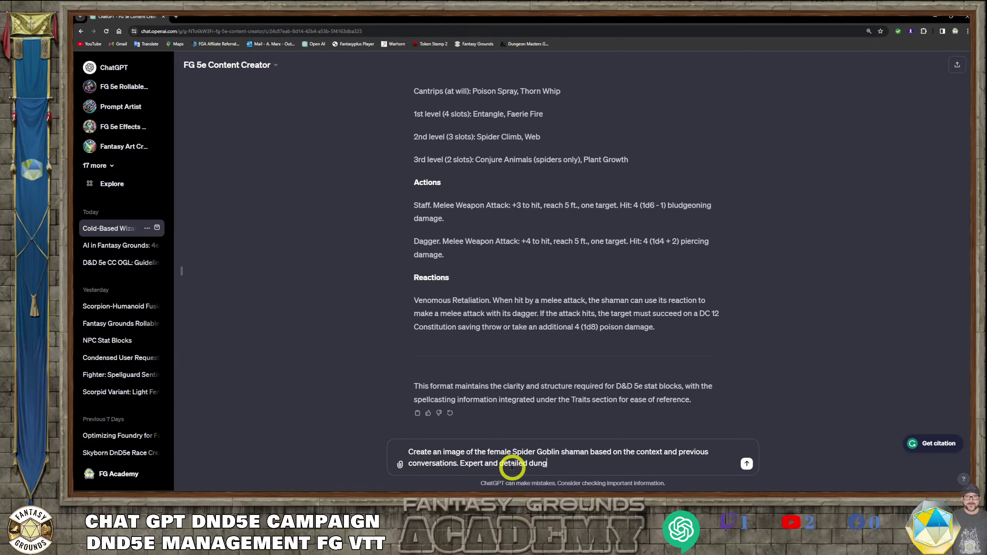
type("ragons a character artwork,")
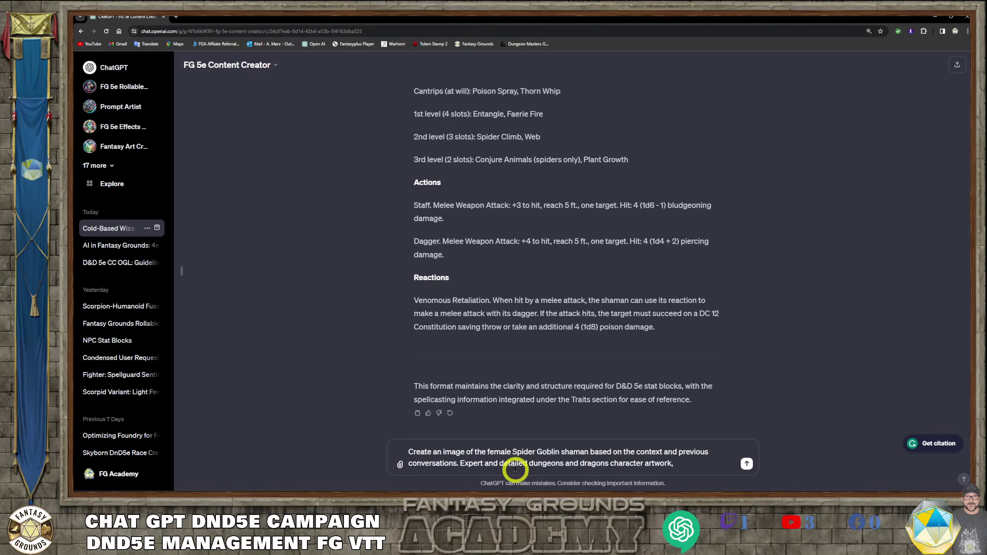
left_click(676, 463)
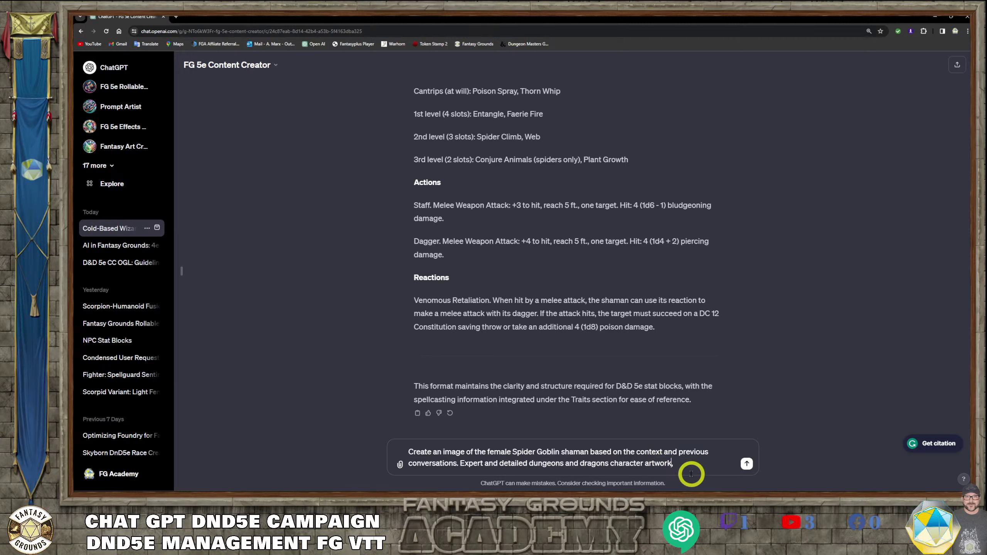
key("Left")
key("BackSpace")
key("BackSpace")
key("BackSpace")
key("BackSpace")
Continue the prompt with "Epic and professionally designed digital oil painting", correcting the spelling of "professionally".
type("Epic and professonaly")
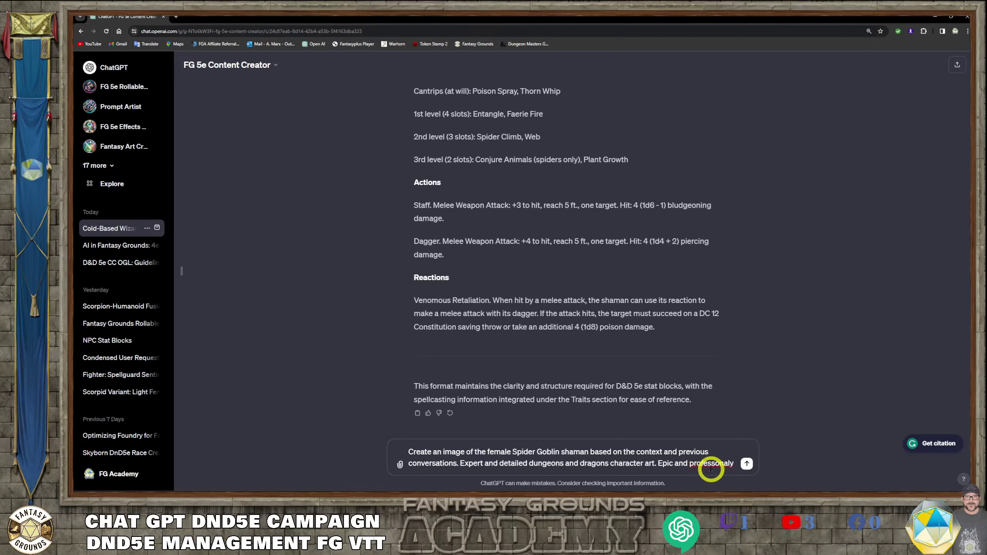
right_click(711, 471)
left_click(740, 315)
left_click(634, 464)
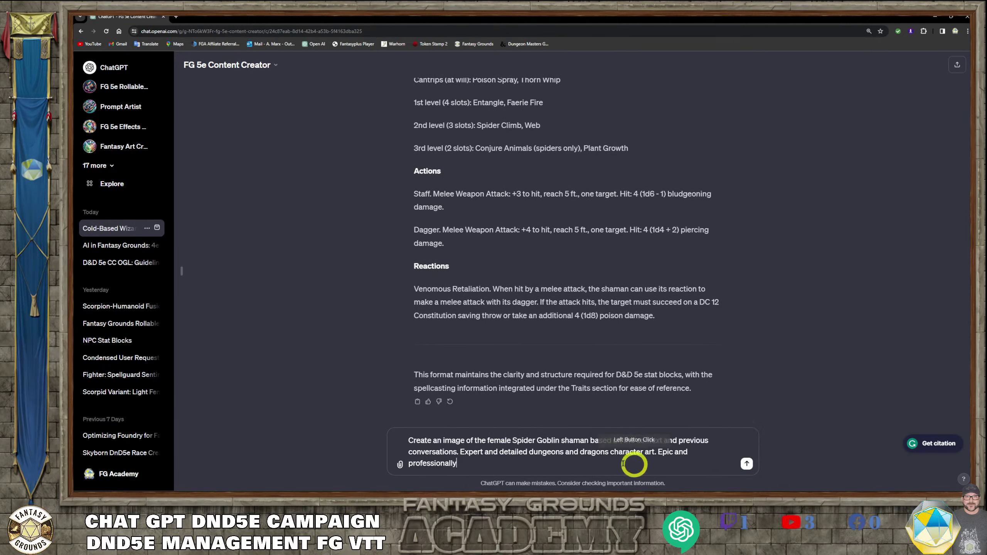
type("d")
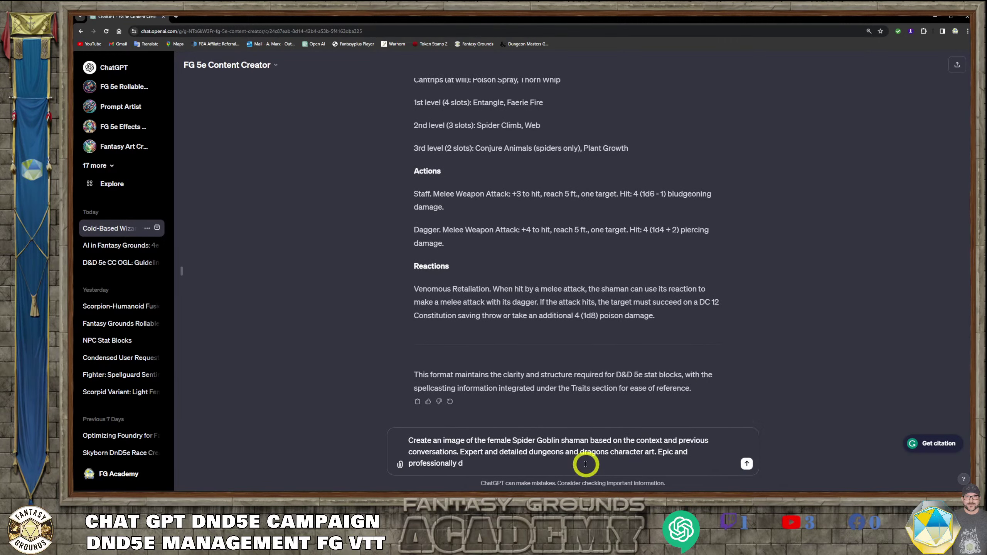
type("esignbe")
key("BackSpace")
type("ed digital oil painting ")
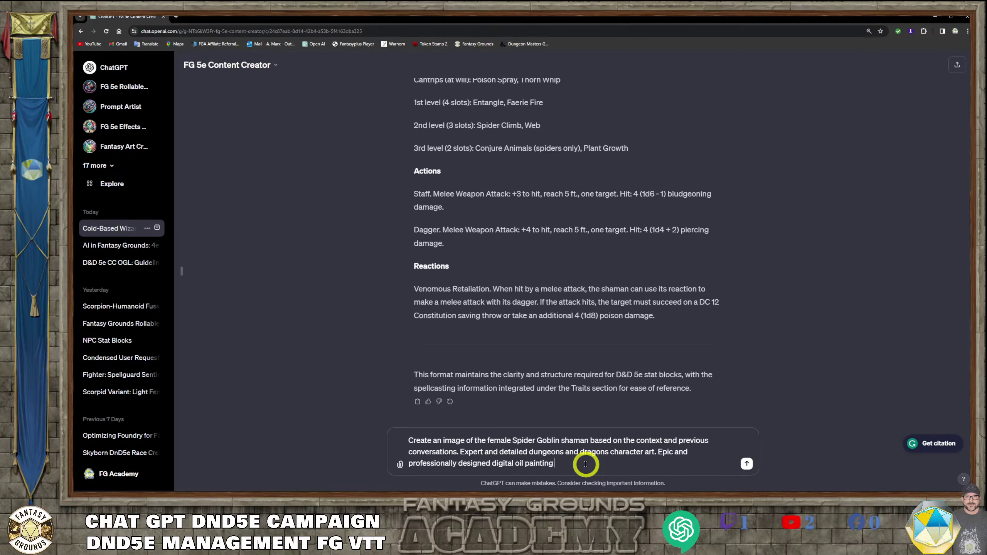
Extend the prompt with "art style. 3D animation, Octane render art style." and fix the typo in the last word "style".
type("art style. 3d")
key("BackSpace")
type("D")
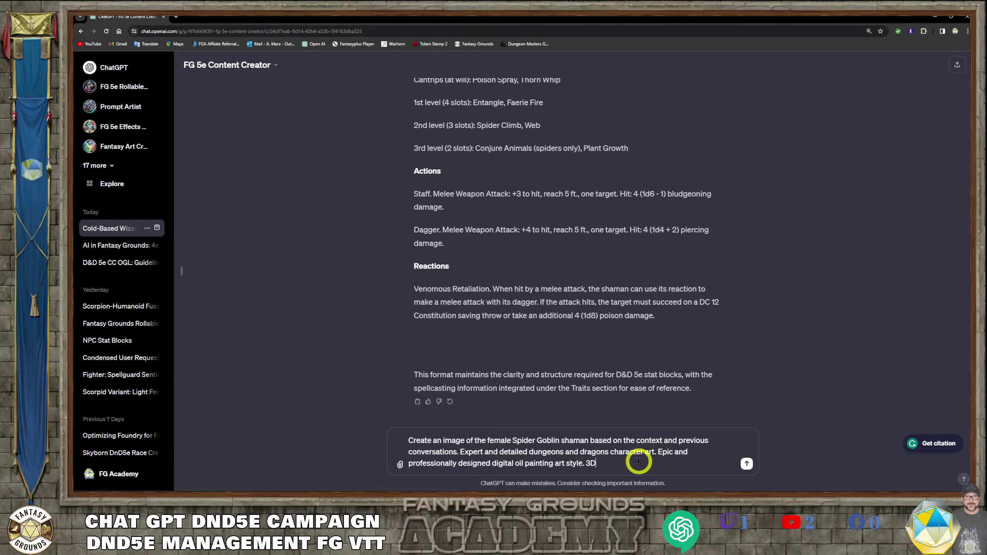
type("animation, Octane render art styl;e.")
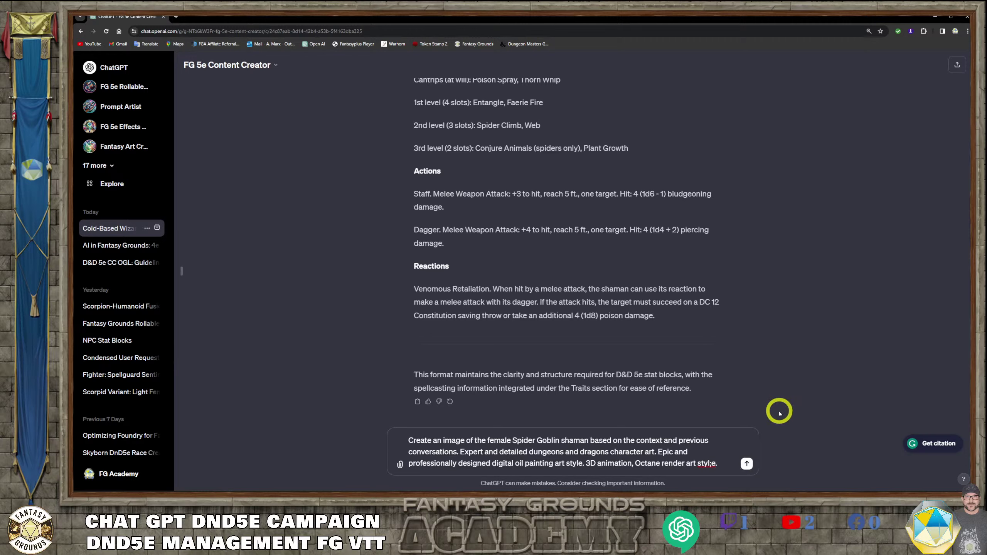
key("BackSpace")
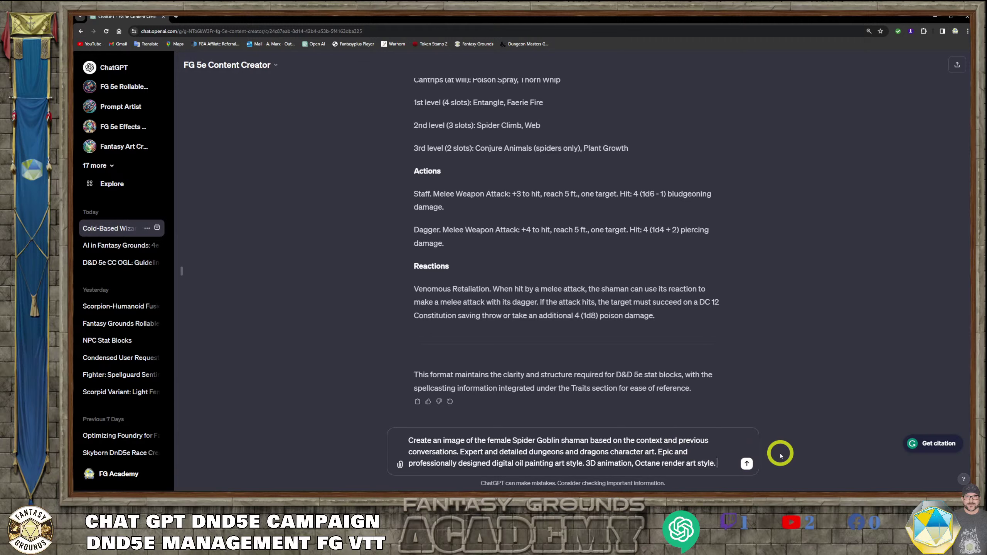
Finish the prompt with "9:16 vertical tall aspect ratio.".
type("9:6")
key("BackSpace")
type("16 vetical")
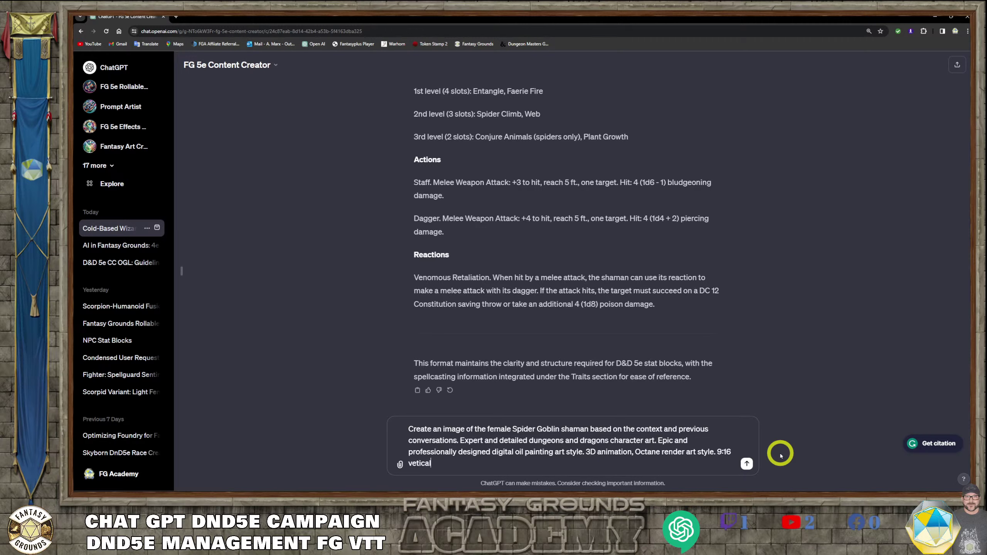
key("BackSpace")
key("BackSpace")
key("BackSpace")
key("BackSpace")
key("BackSpace")
type("rtical tall aspect ratio.")
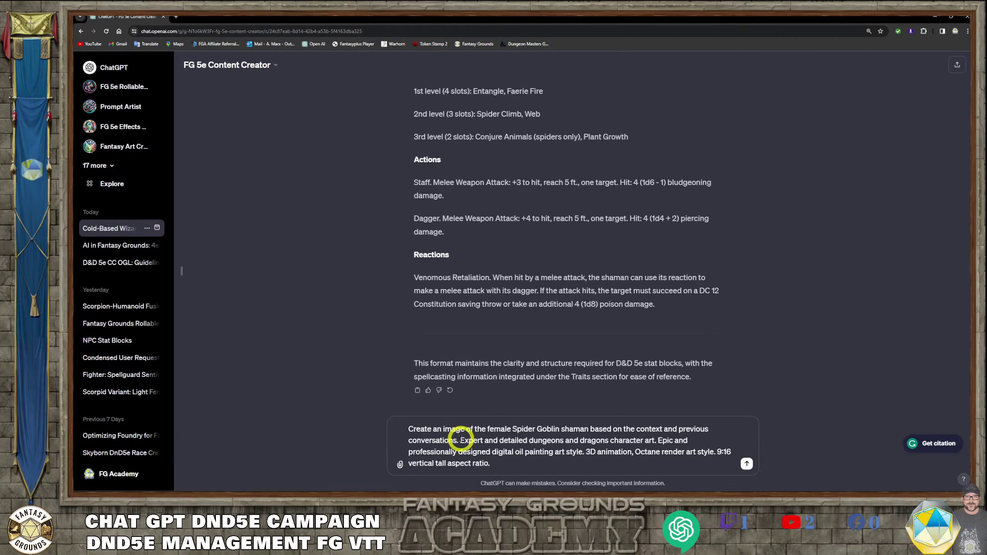
Insert "The background should be black with a few spider web." before "Expert and detailed" and send the image prompt.
left_click(534, 452)
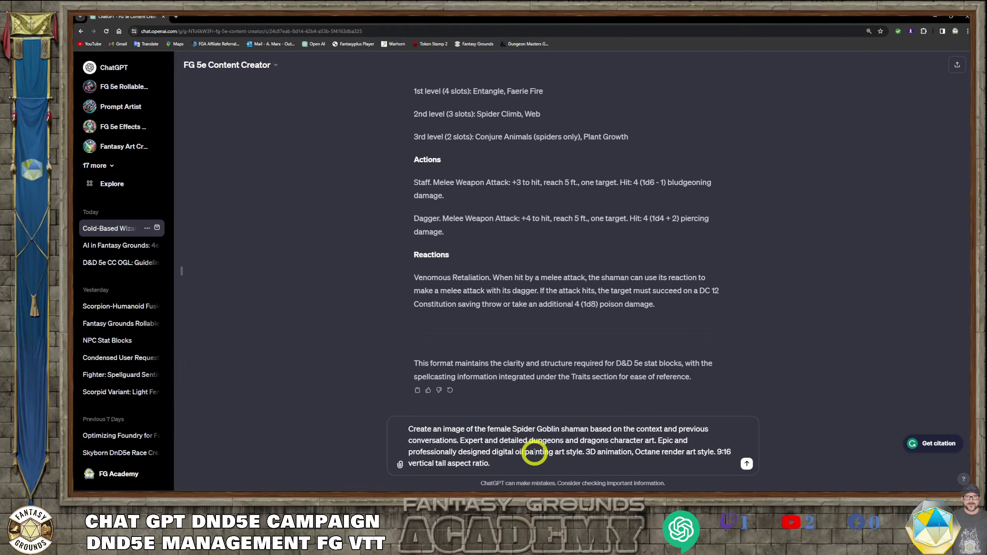
type("The backgr")
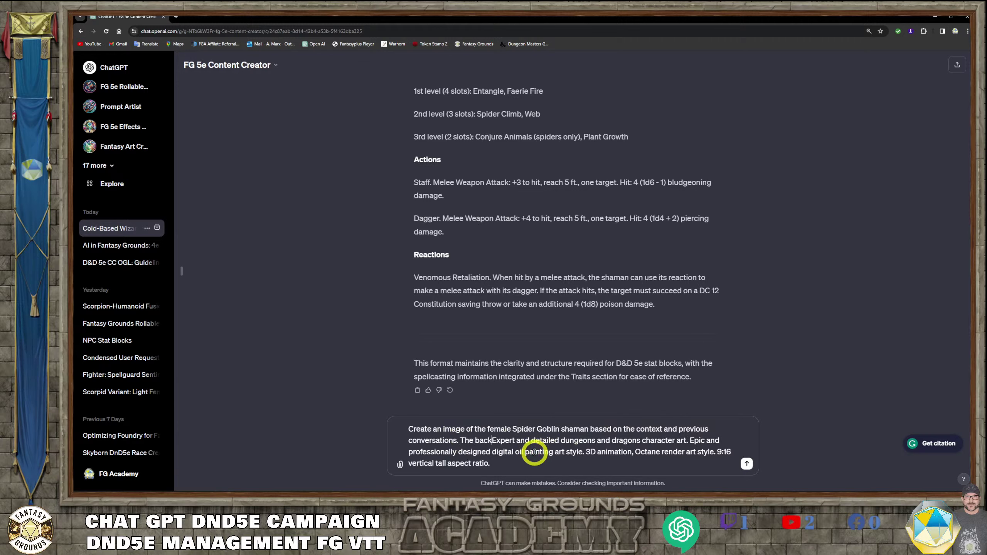
type("ound shou")
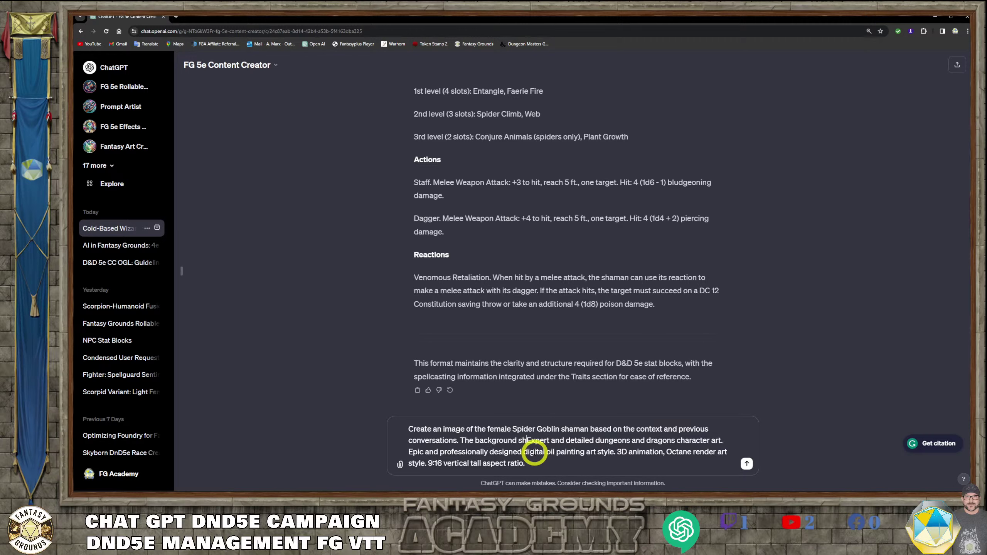
type("ld be blac")
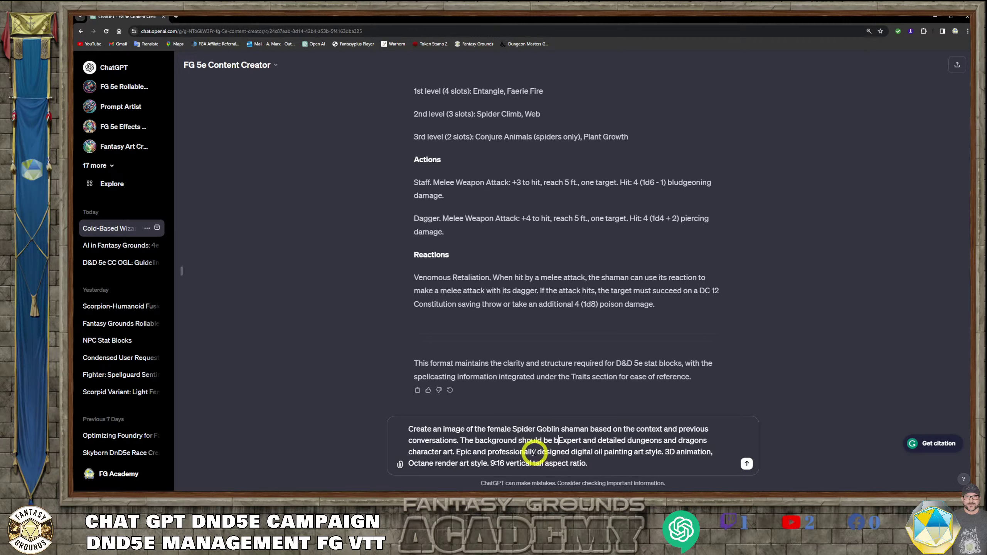
type("k with a few ")
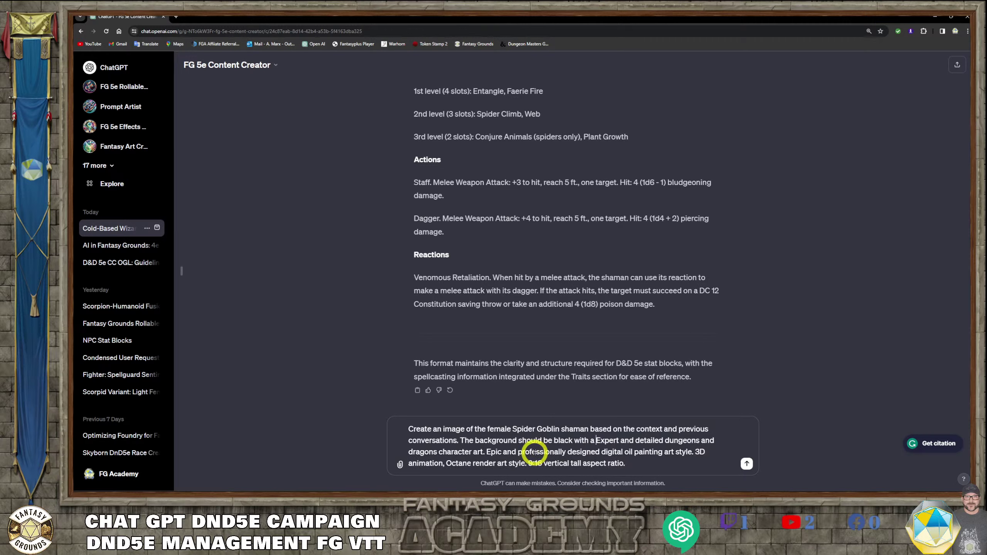
type("spider sw")
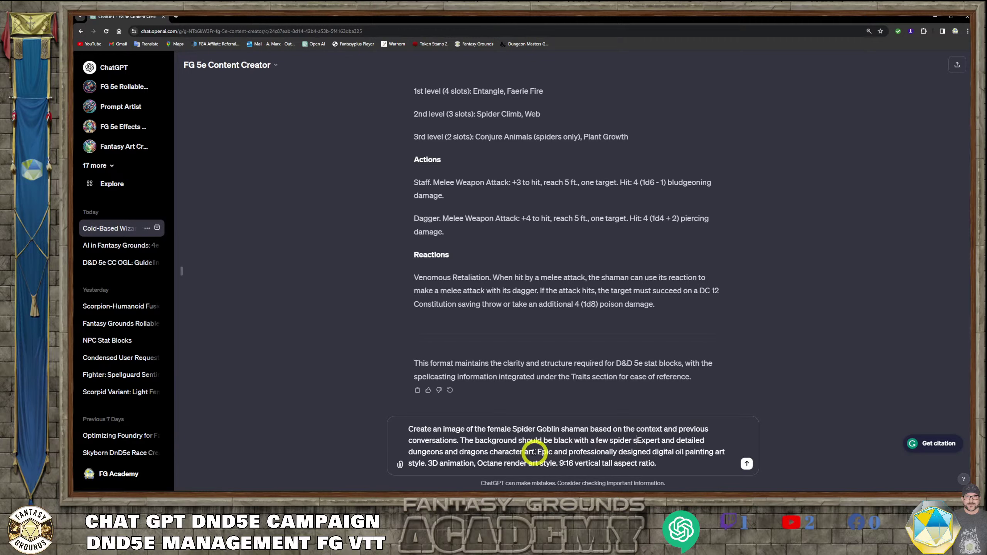
key("BackSpace")
key("BackSpace")
type("web.")
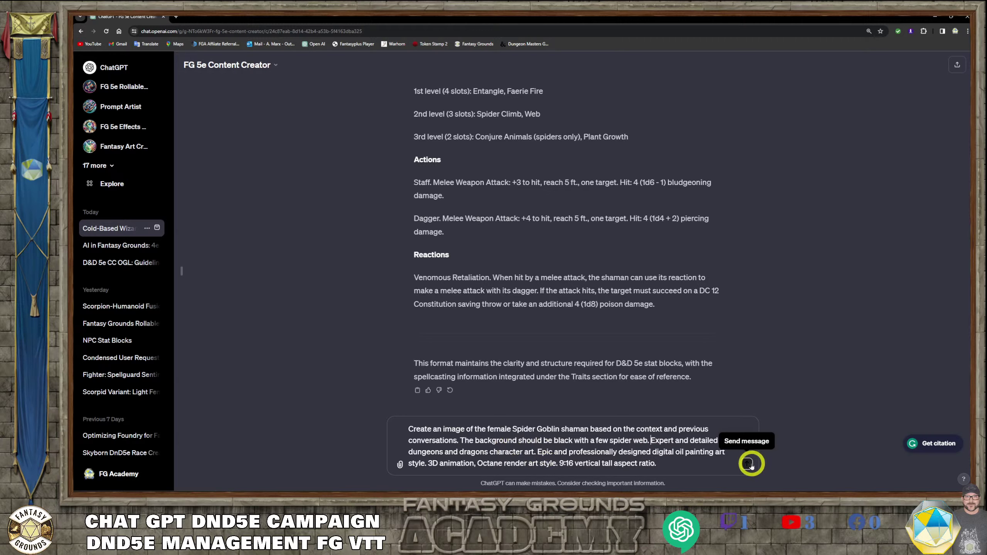
left_click(746, 463)
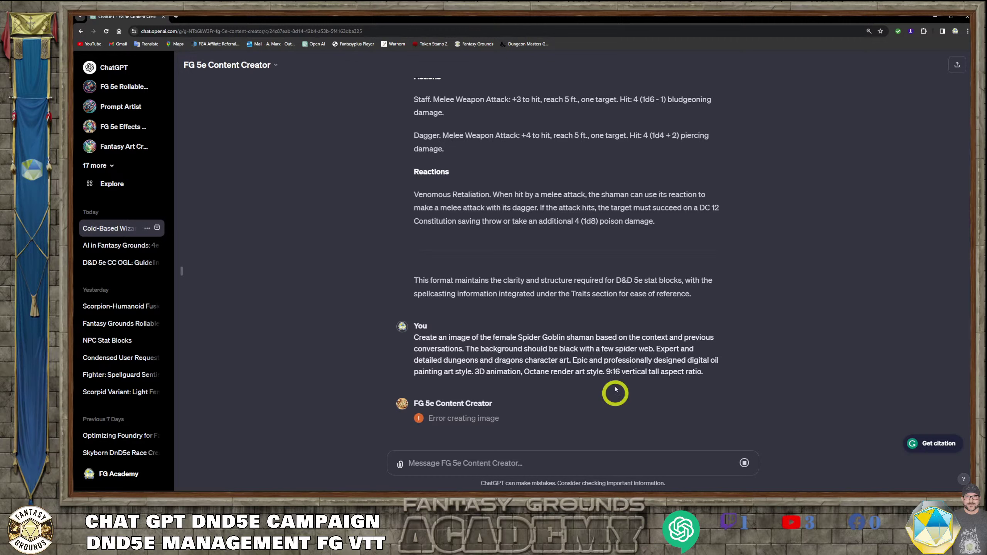
Copy the sent image prompt into the message box as a new draft, ending with a line break.
left_click_drag(708, 372, 411, 335)
right_click(482, 350)
left_click(486, 349)
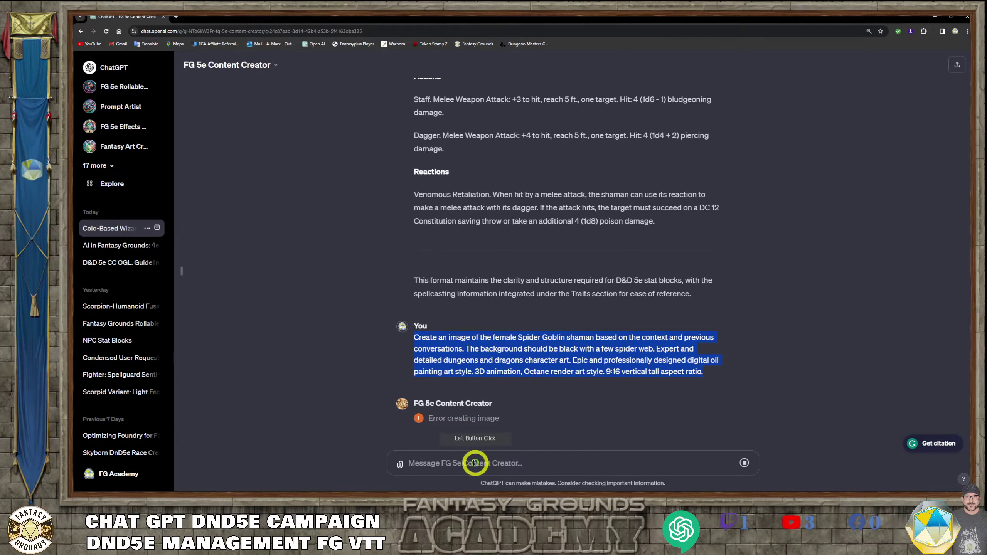
left_click(455, 463)
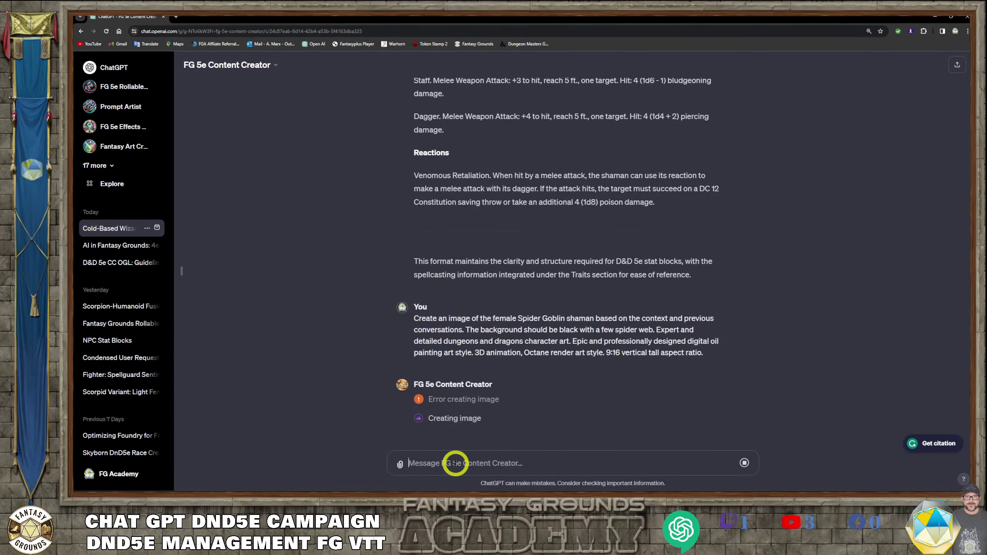
key("ctrl+v")
key("shift+Return")
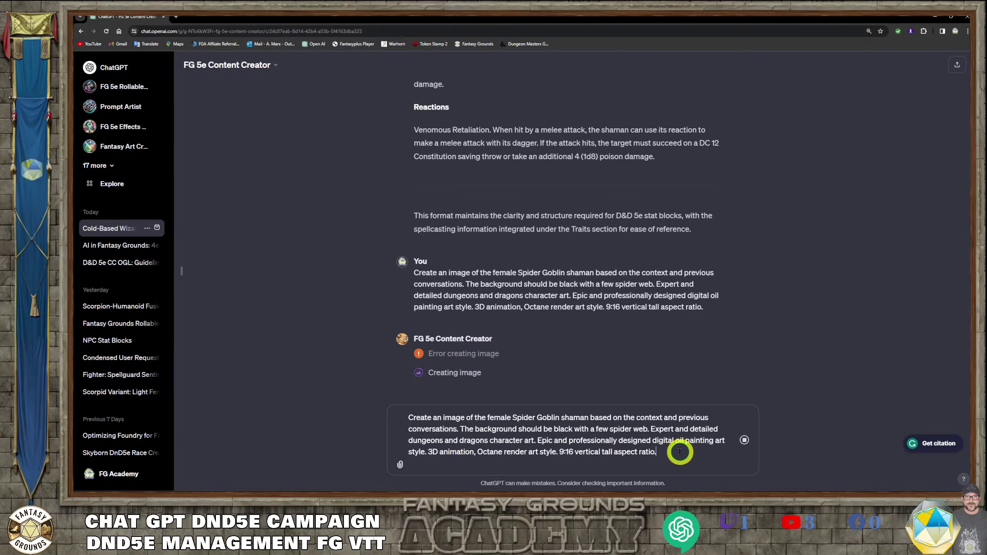
left_click(664, 457)
key("shift+Return")
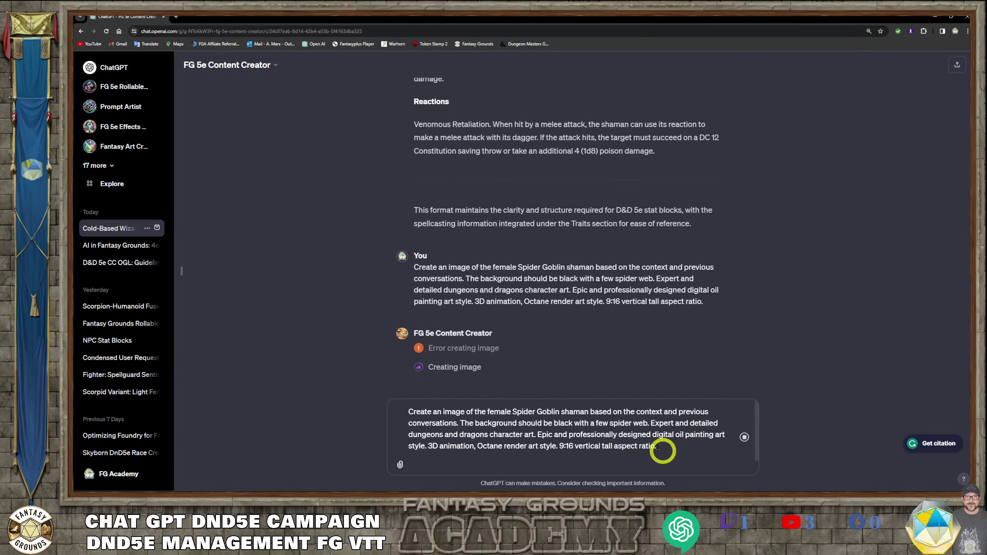
key("BackSpace")
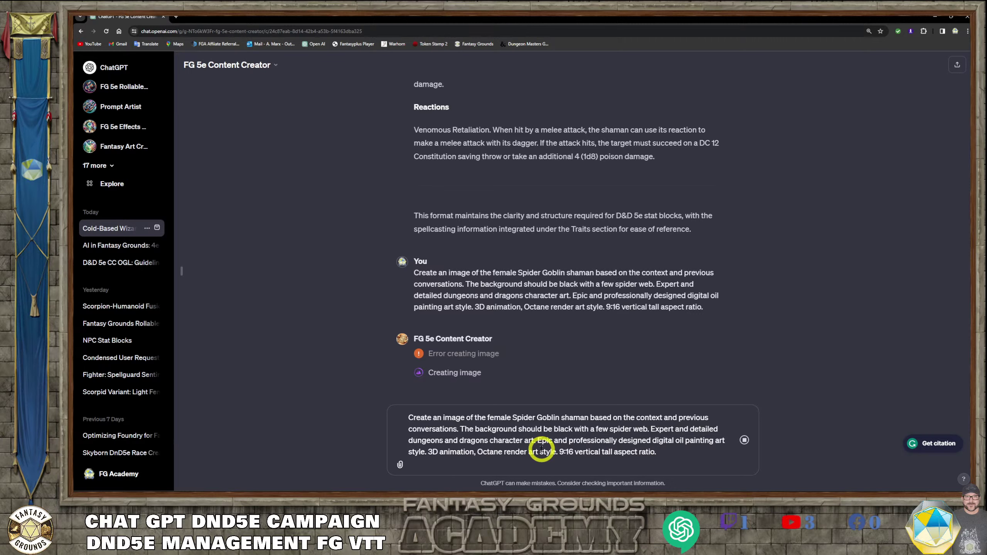
key("shift+Return")
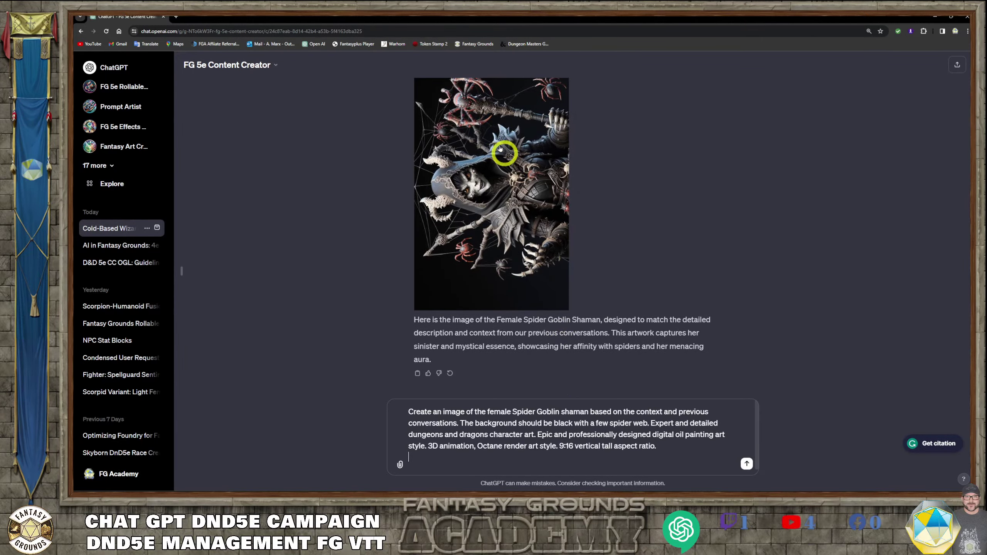
Enlarge the generated Female Spider Goblin Shaman image, download it and return to the conversation.
scroll(514, 190, "up", 3)
scroll(514, 190, "down", 1)
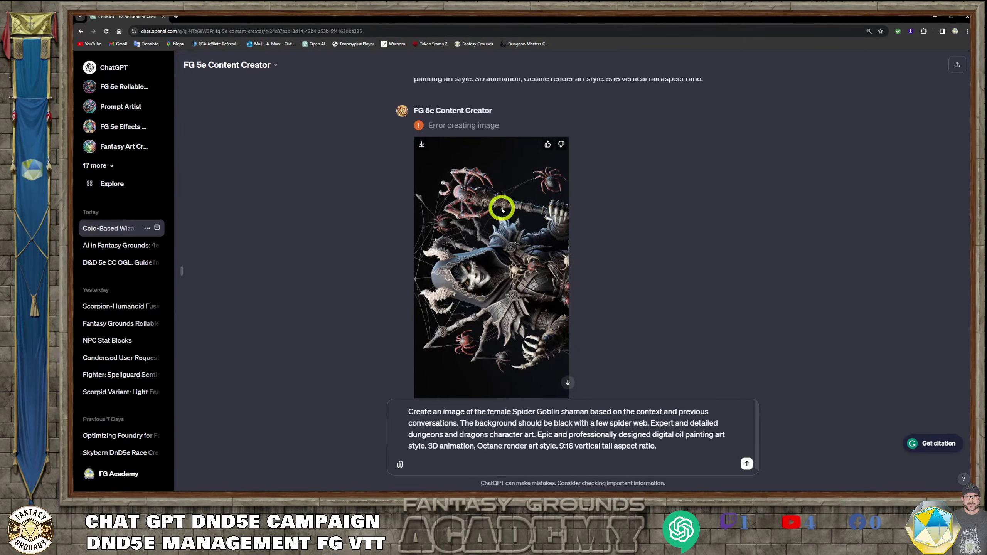
left_click(503, 210)
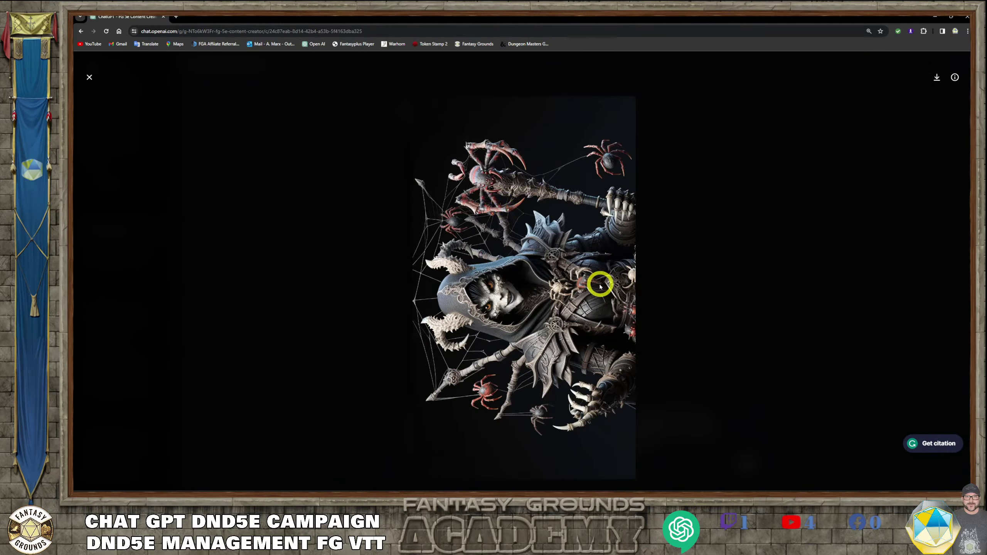
left_click(936, 80)
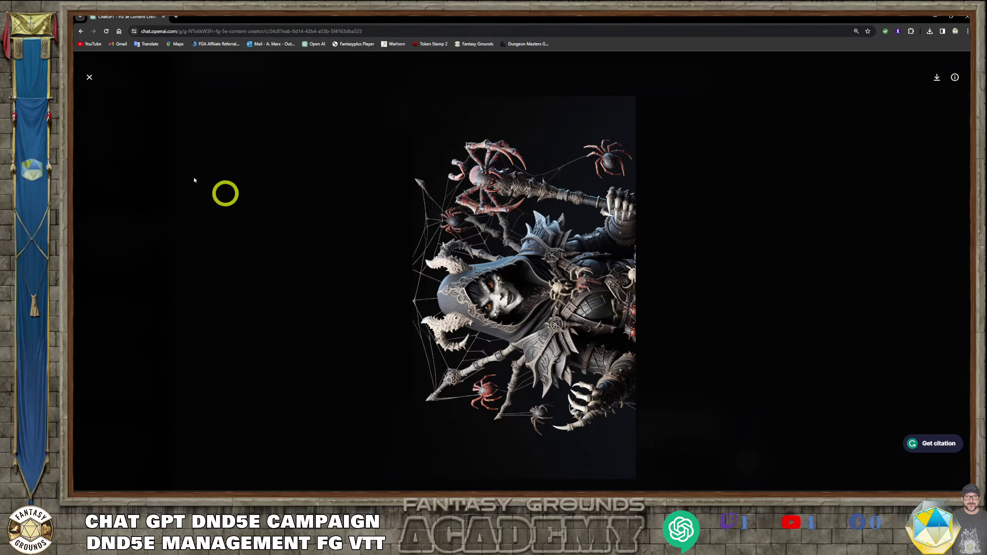
left_click(90, 79)
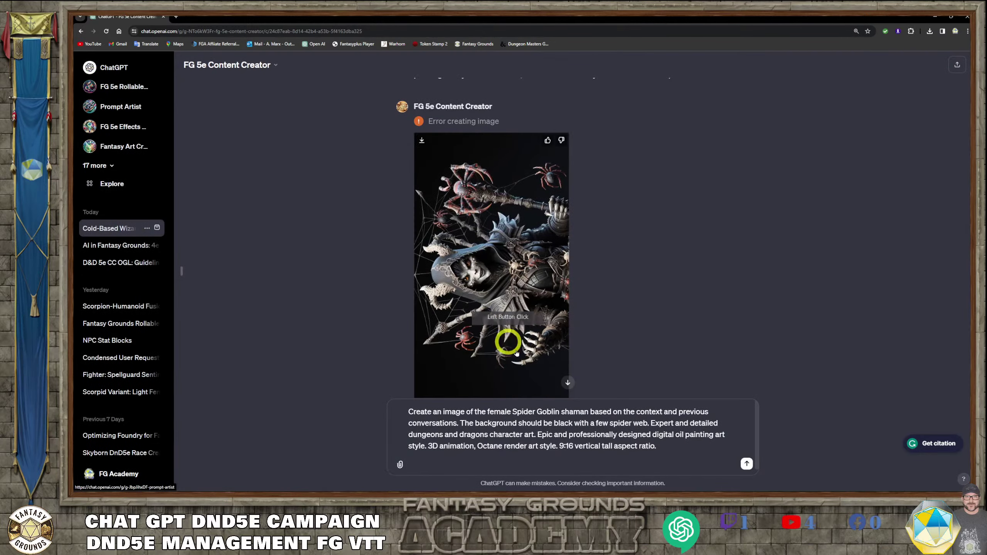
scroll(513, 337, "down", 3)
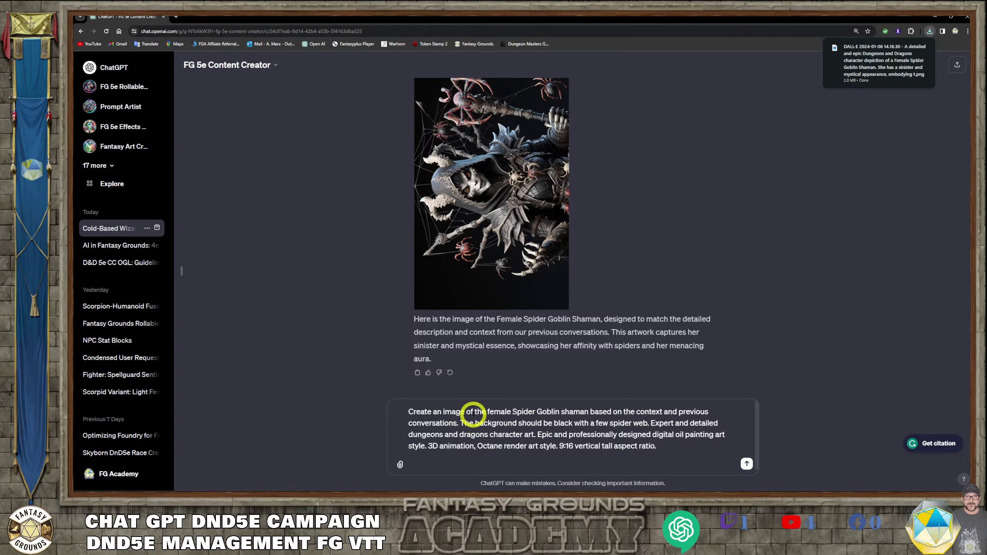
Insert "standing in a cavern and" after "shaman" in the drafted prompt.
left_click(591, 413)
type("standing")
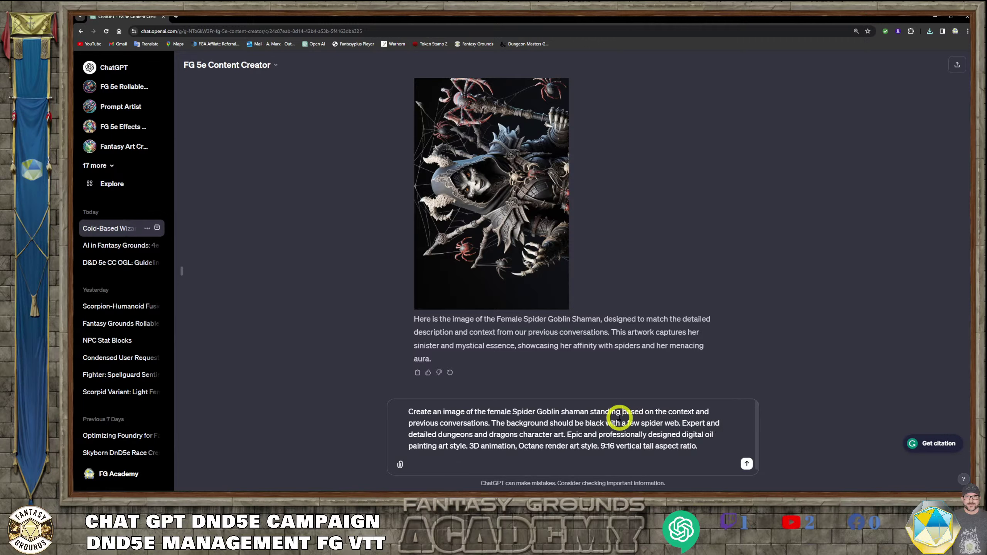
type(" in a cavern and")
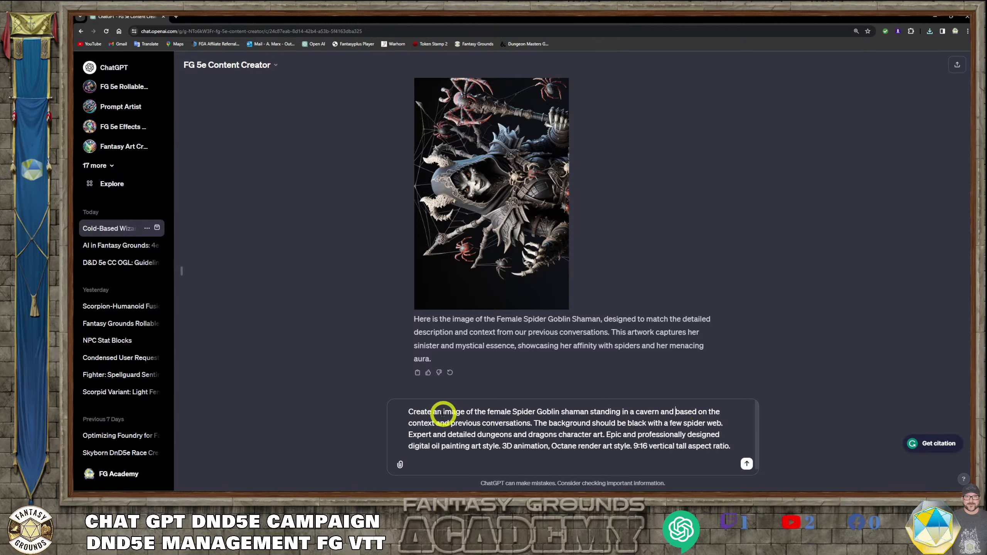
Change "an image" to "a full body image" at the start of the drafted prompt and send it.
left_click(482, 423)
key("BackSpace")
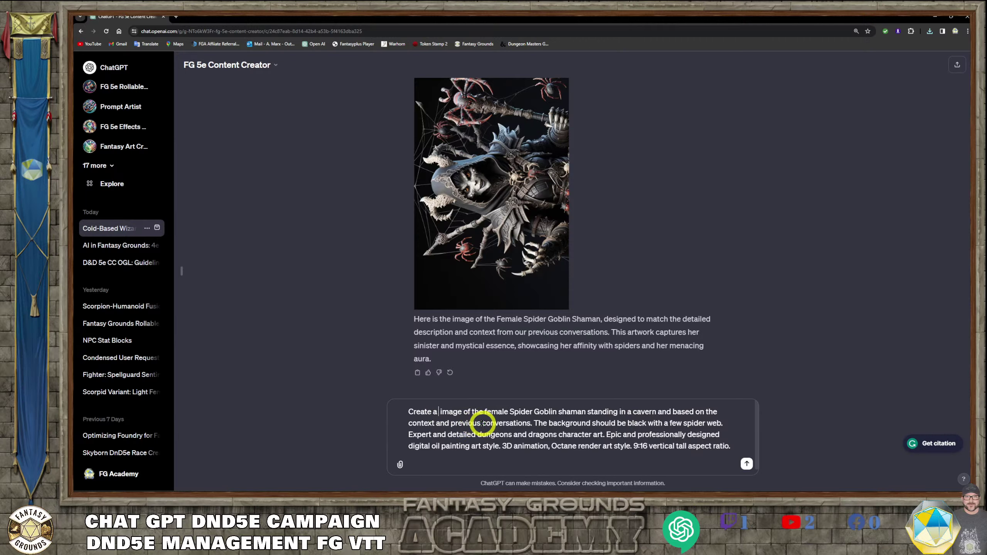
type("fukk b")
type("ody")
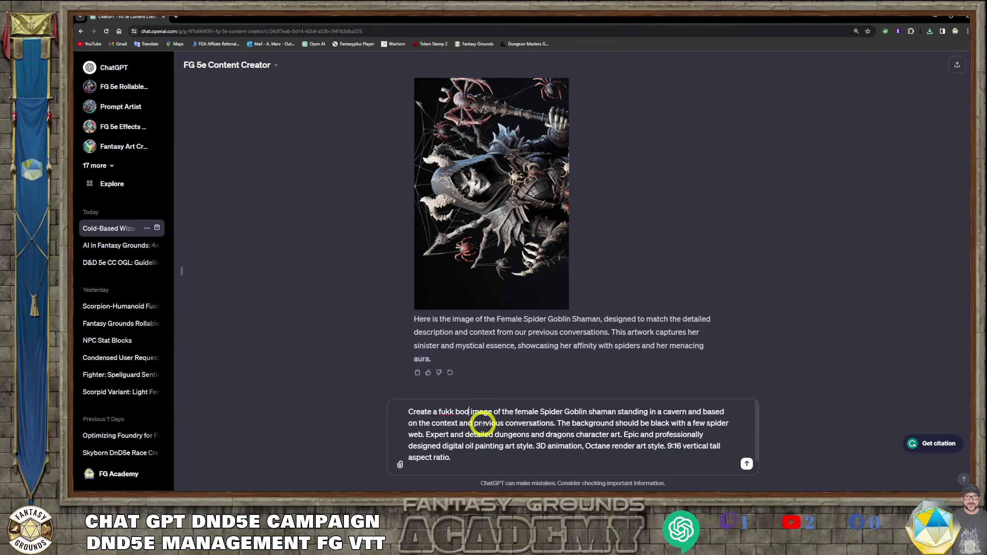
left_click(450, 412)
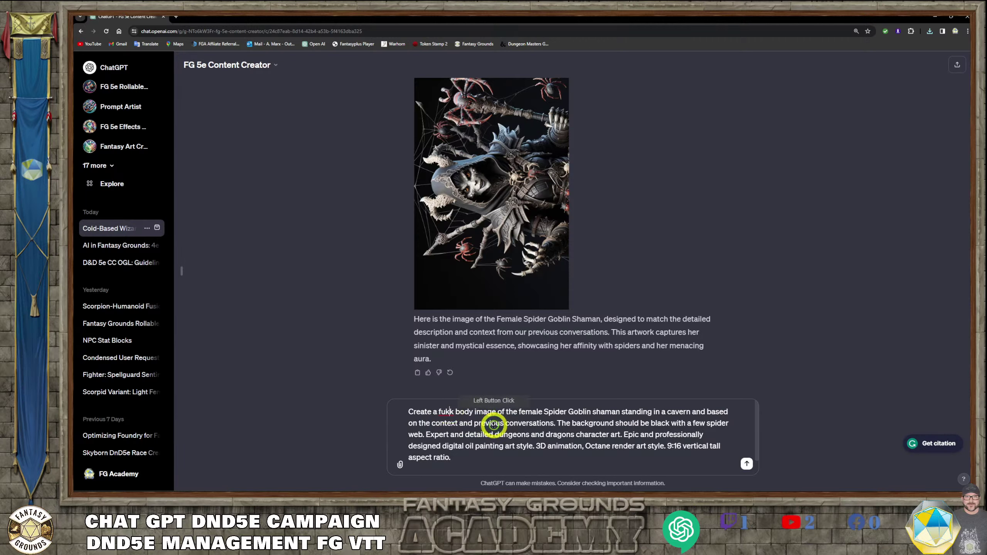
key("BackSpace")
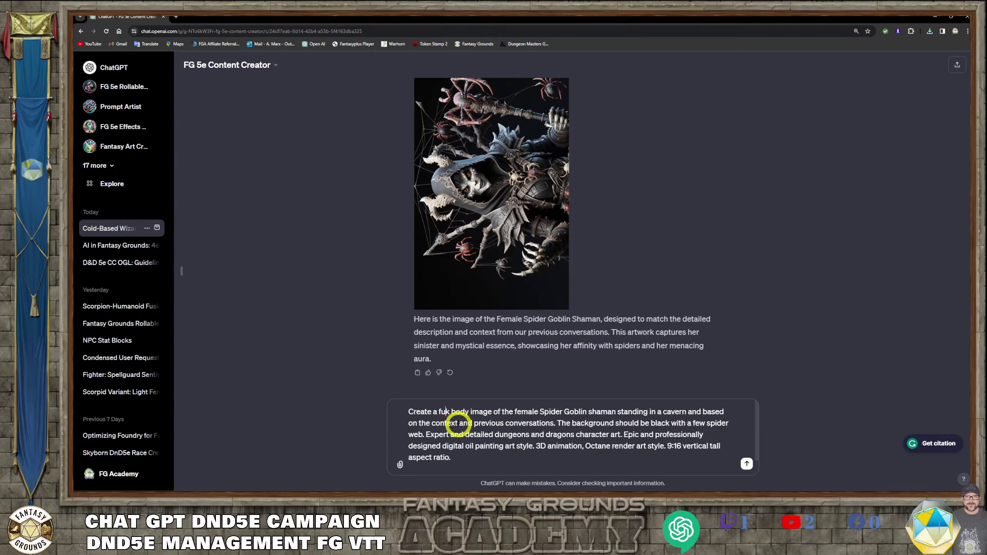
left_click(448, 412)
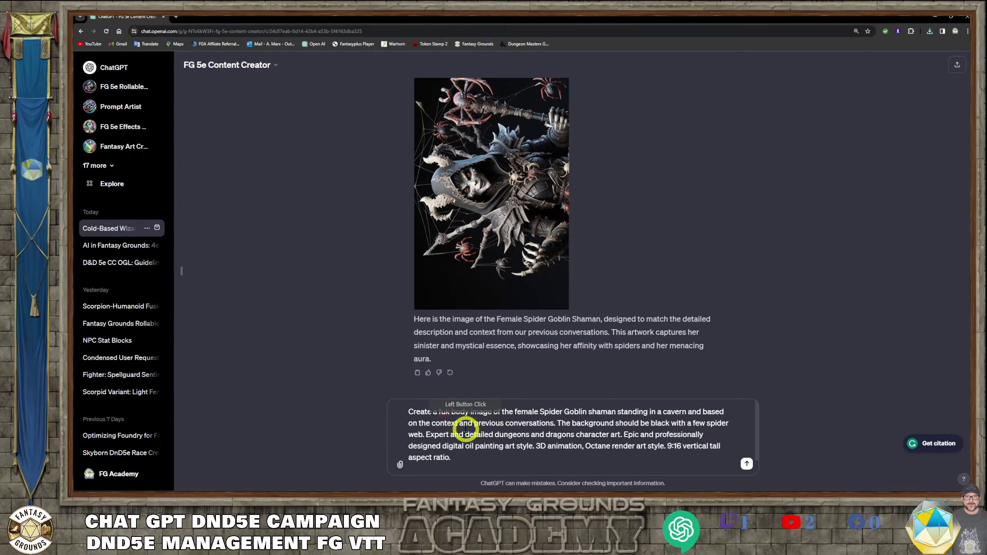
key("BackSpace")
type("l")
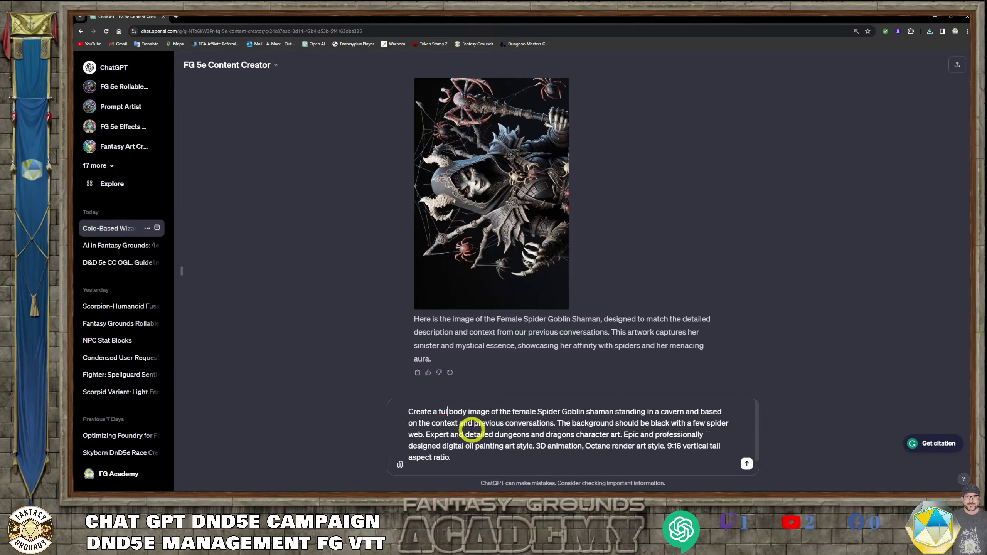
type("l")
left_click(501, 458)
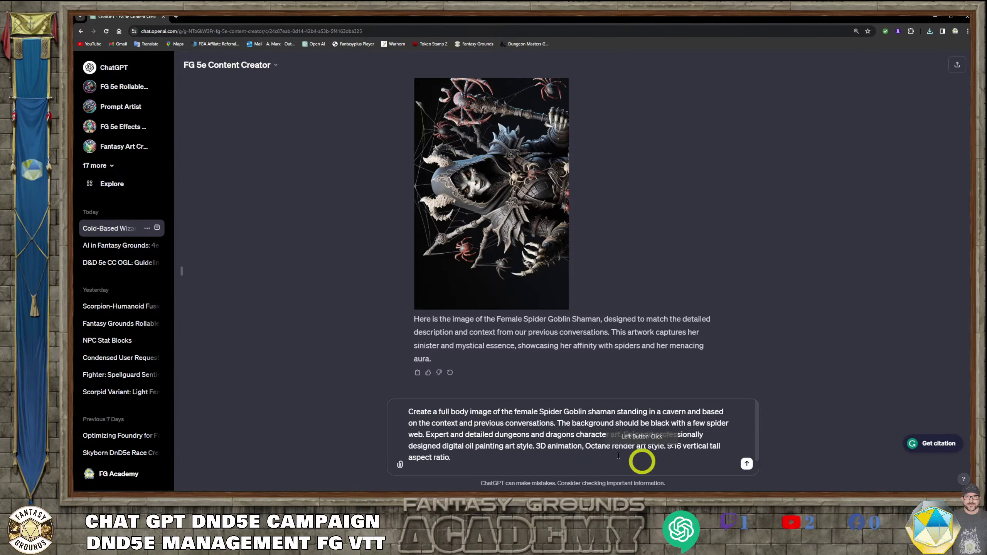
left_click(747, 464)
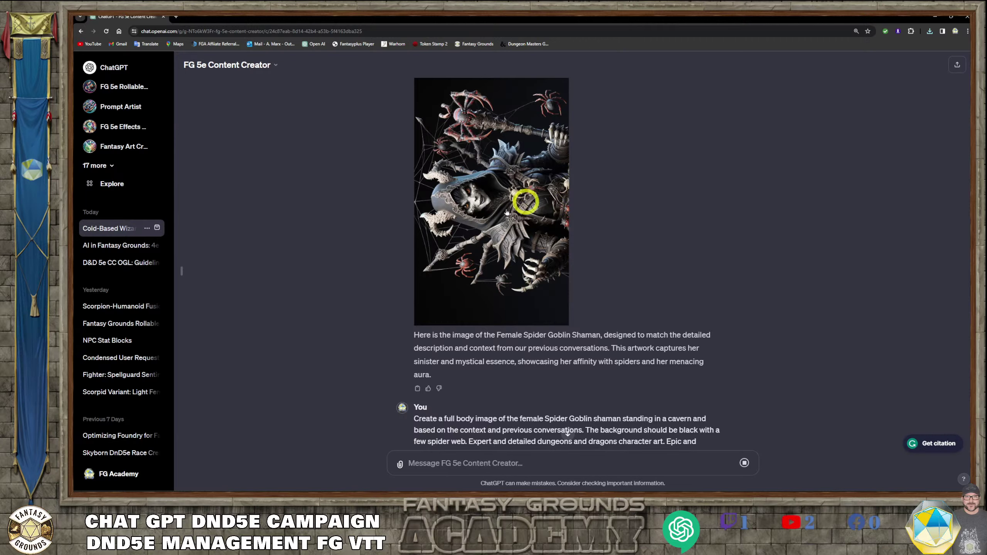
Enlarge the newly generated full-body shaman image to examine it and return to the conversation.
scroll(521, 313, "down", 3)
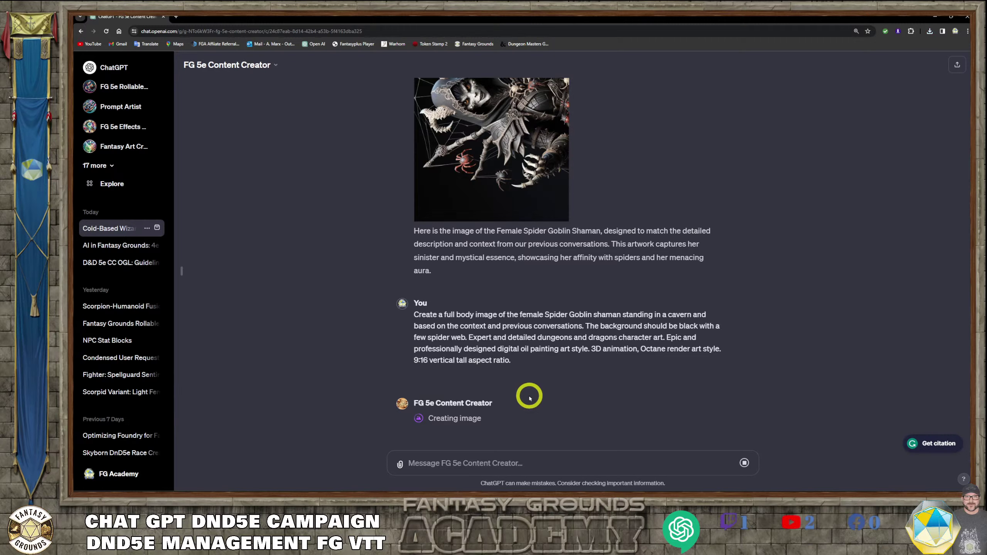
scroll(514, 306, "up", 3)
scroll(491, 228, "down", 2)
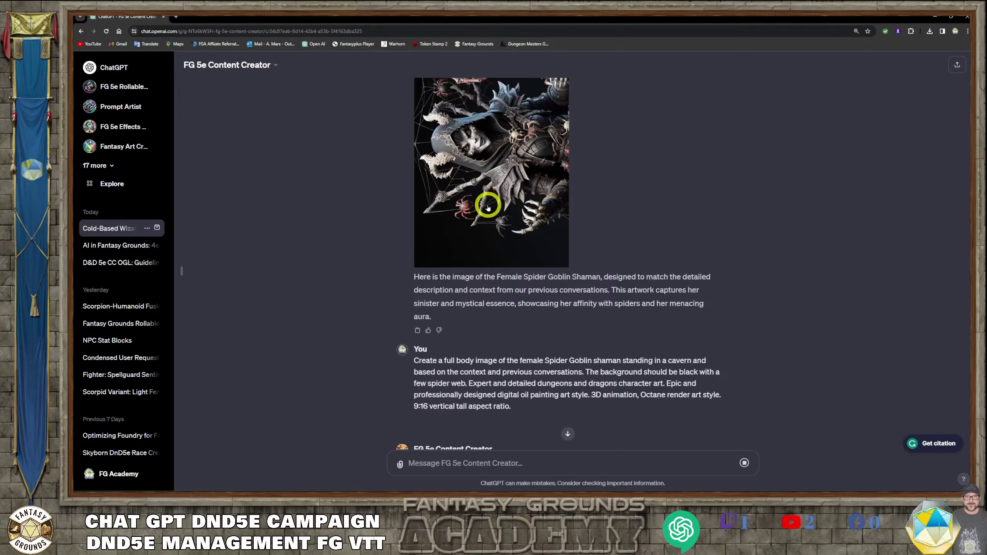
scroll(521, 241, "down", 1)
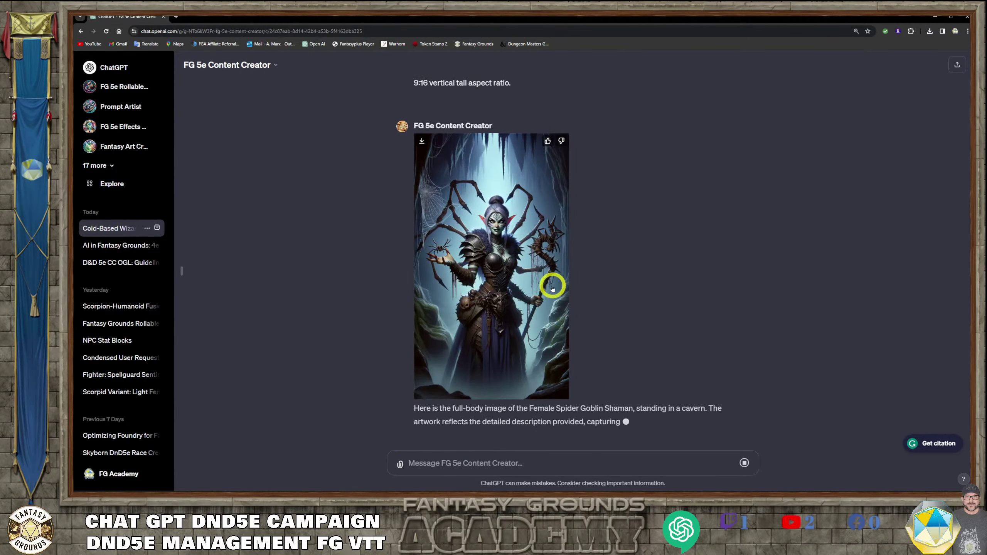
scroll(559, 282, "up", 1)
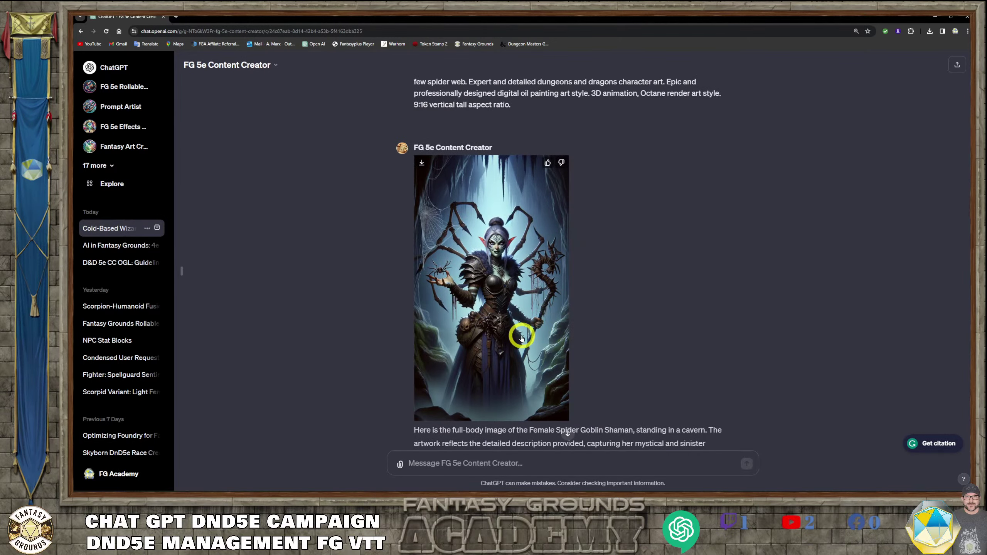
left_click(492, 288)
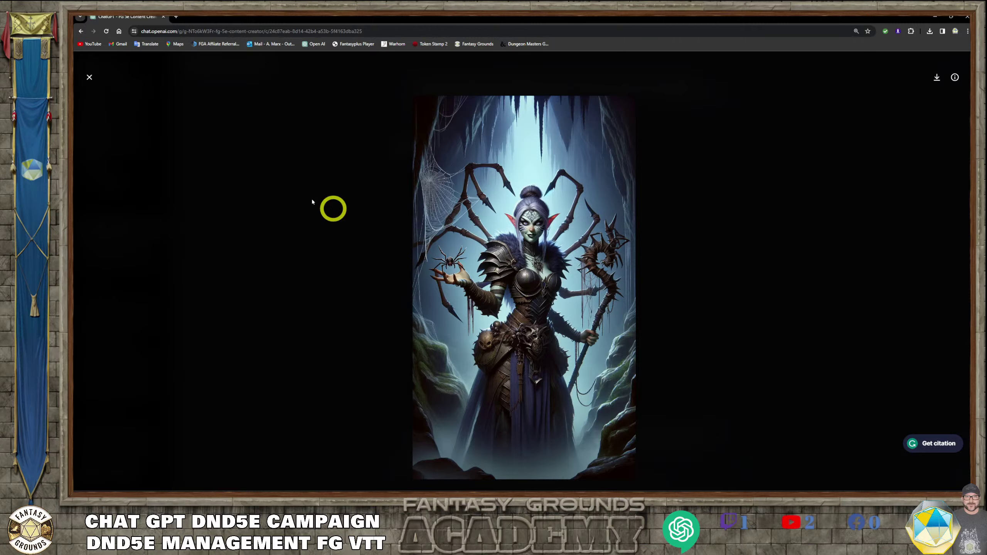
left_click(90, 77)
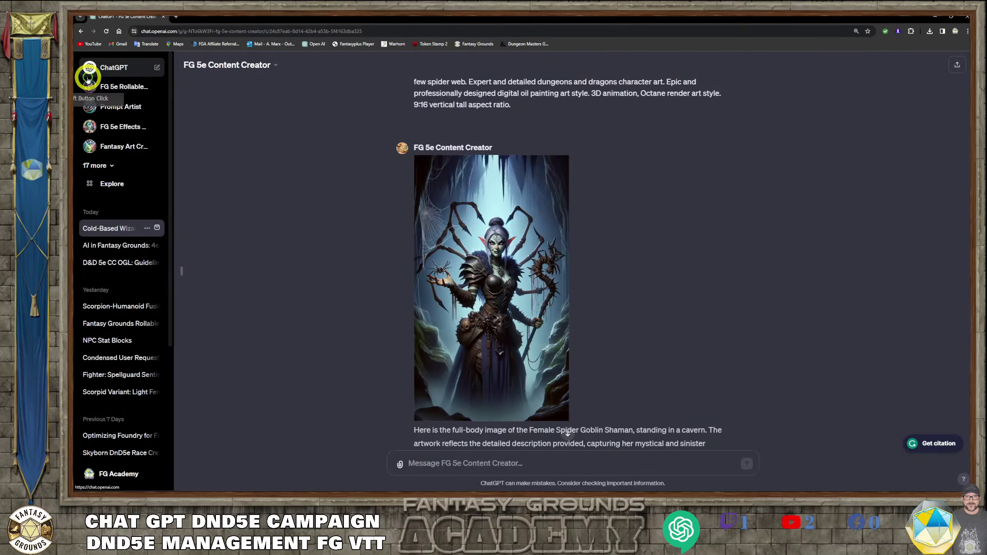
Ask the chat for the image gen_id and the seed number of the image directly above.
scroll(490, 253, "down", 1)
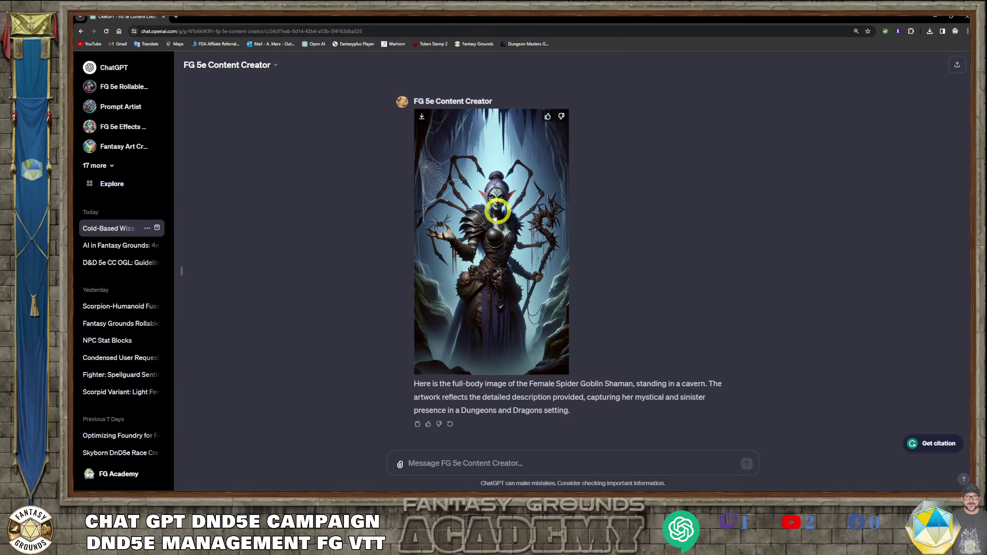
scroll(503, 260, "up", 1)
scroll(503, 252, "up", 1)
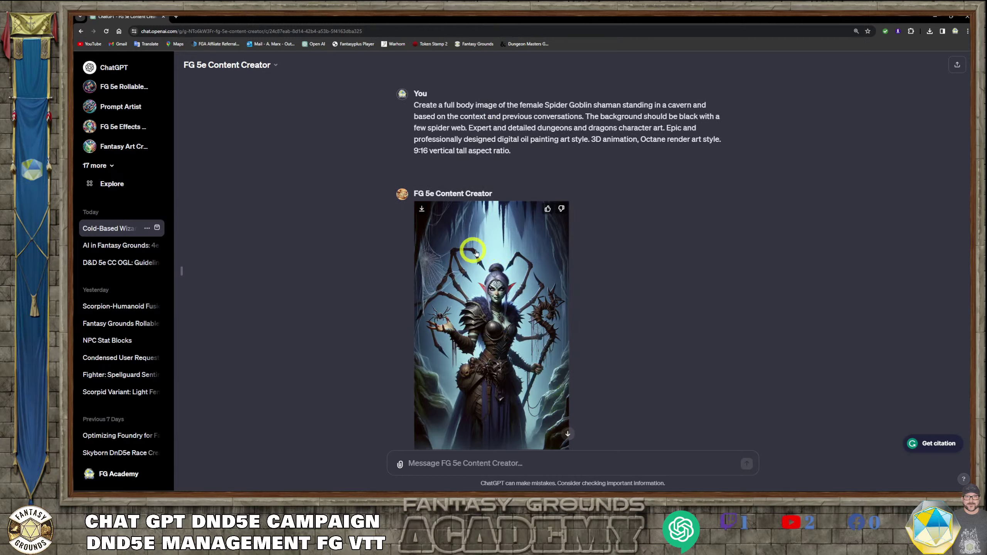
scroll(501, 295, "down", 2)
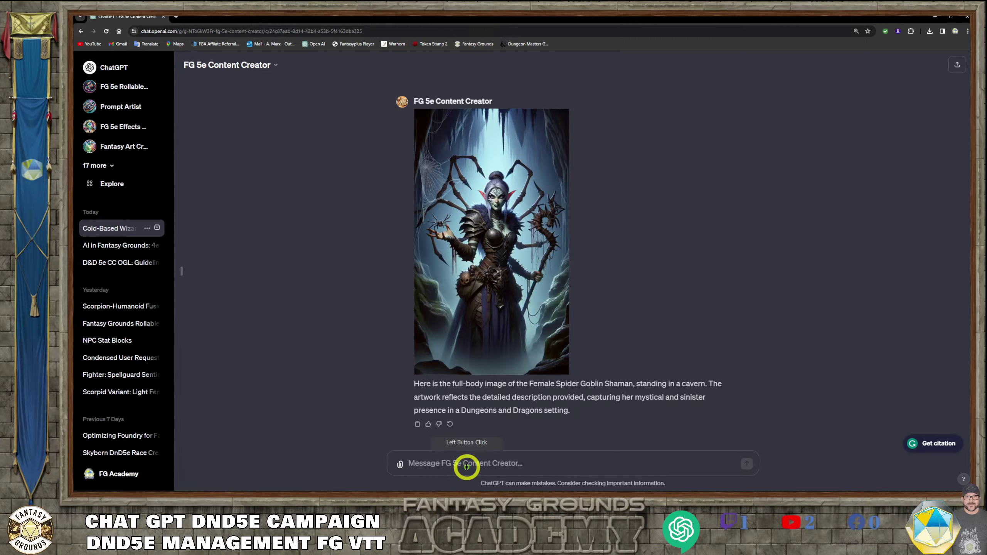
type("What is the image gen_id and the seed number for the image directly abovve?")
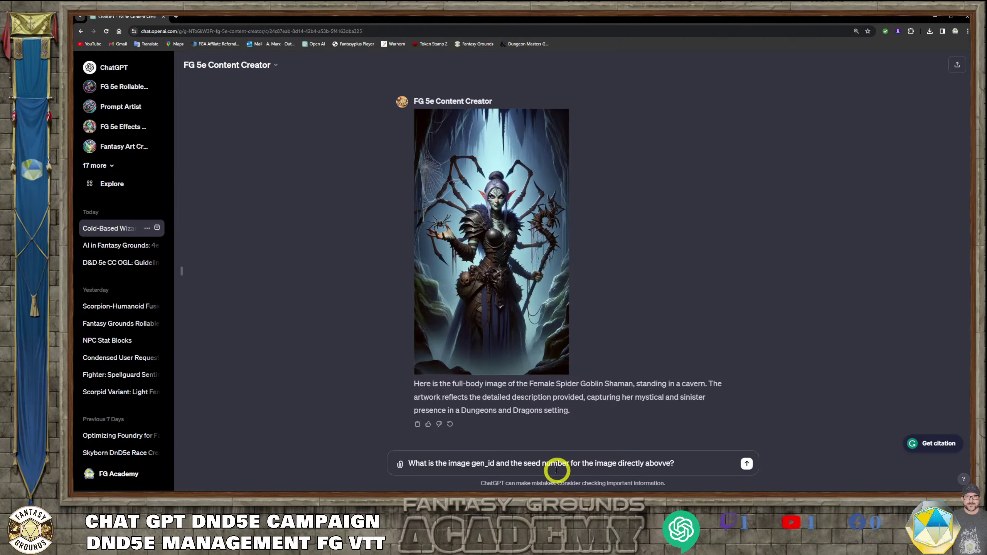
key("Return")
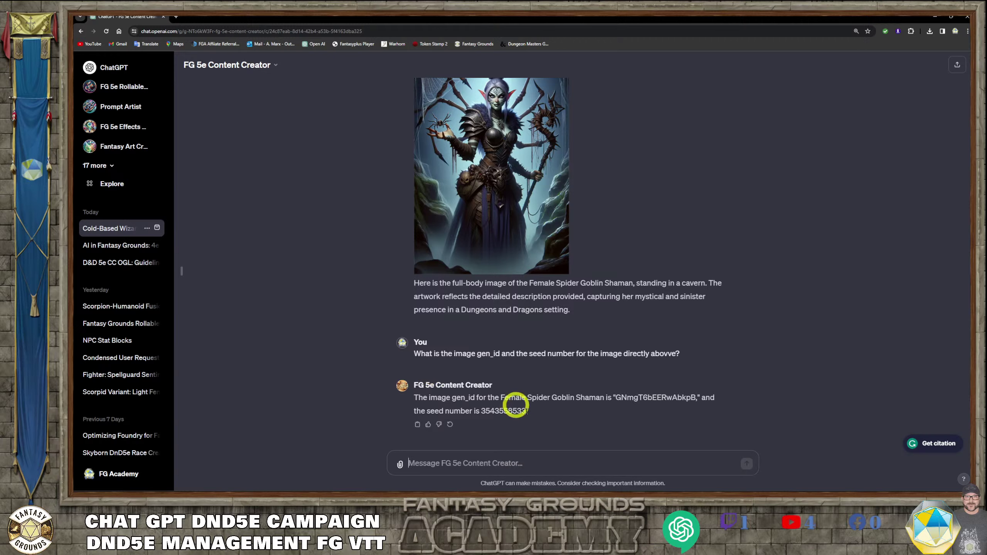
Copy the gen_id and seed number text from the reply into the message box and remove its opening quotation mark.
left_click_drag(528, 412, 612, 397)
right_click(612, 397)
left_click(669, 304)
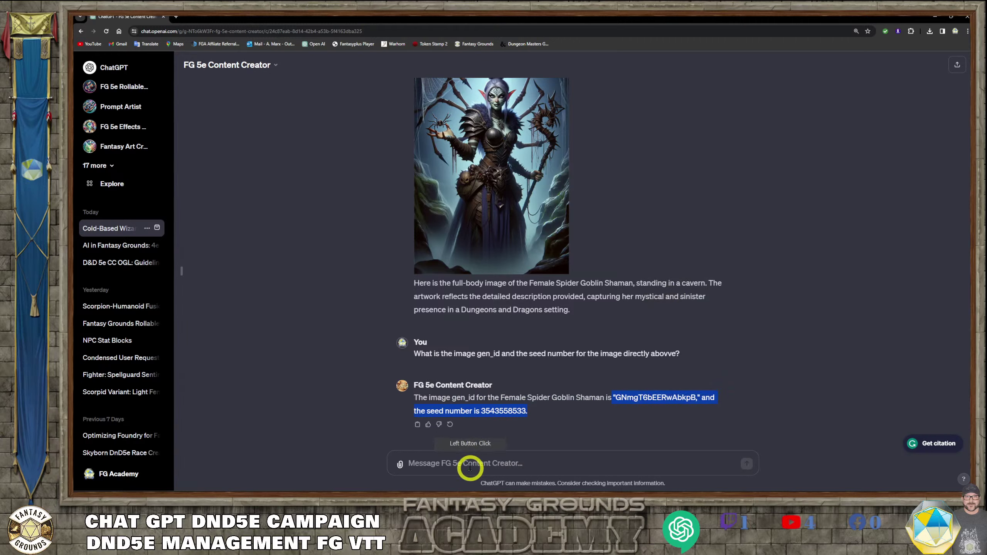
left_click(470, 468)
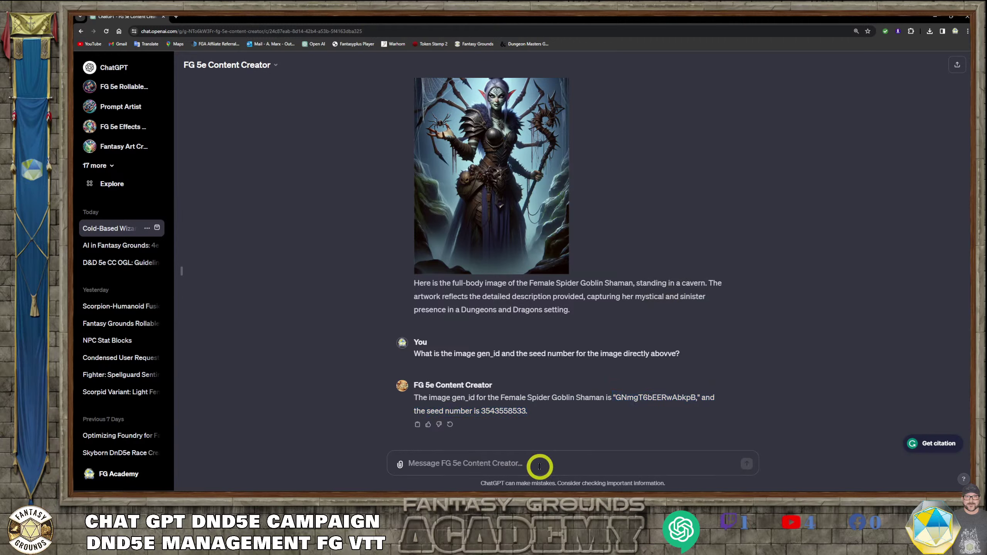
key("ctrl+v")
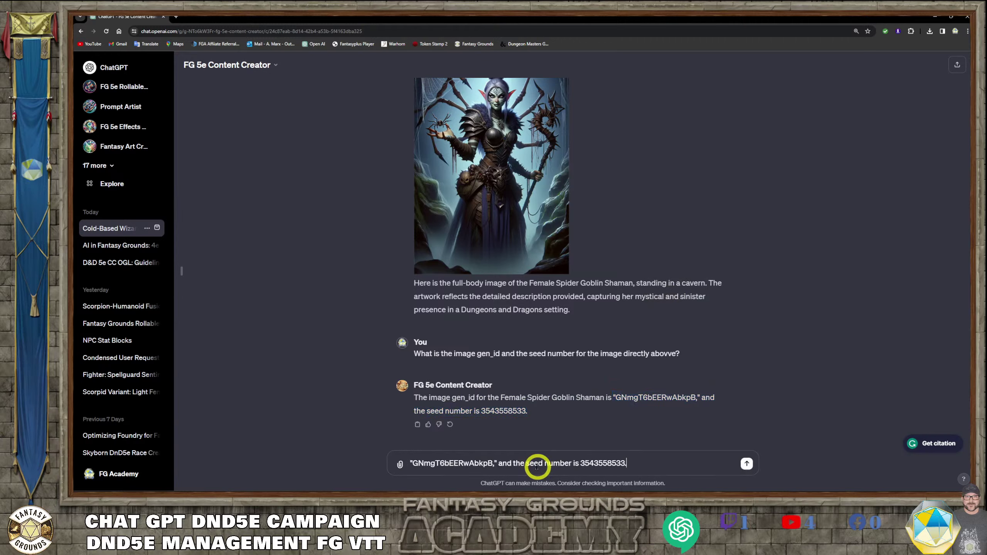
left_click(410, 463)
key("Delete")
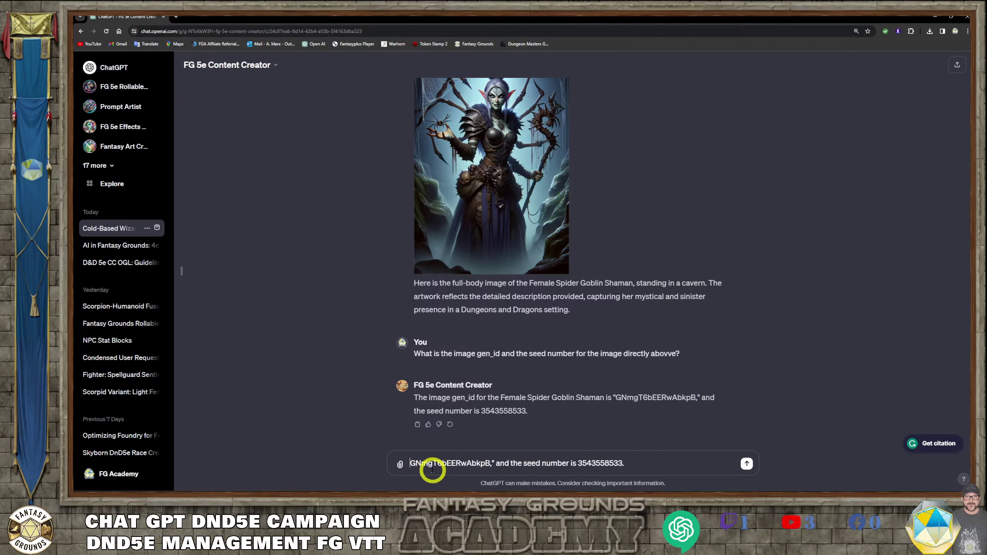
left_click(658, 466)
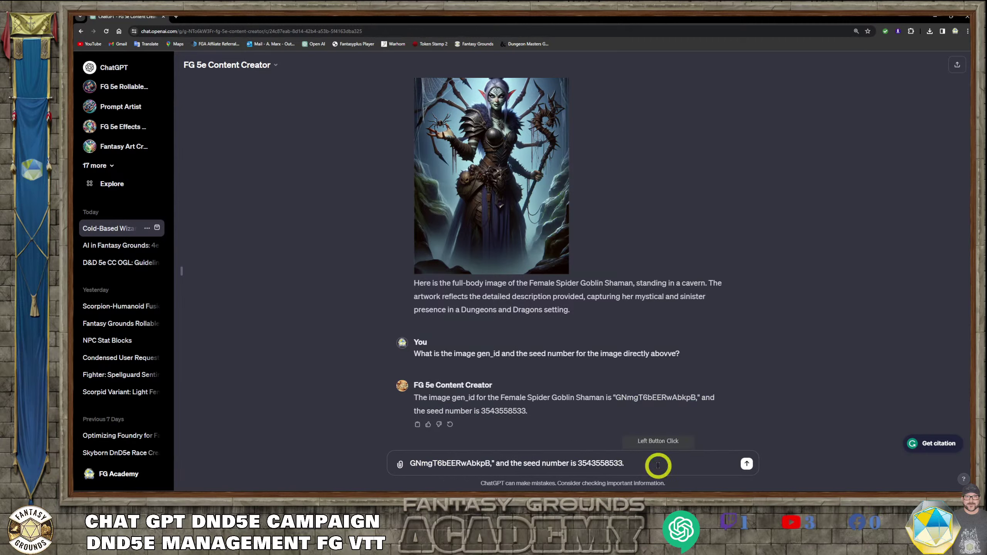
Start the draft prompt with "Using the folowing parameters," before the image gen_id and remove the stray quotation mark after the ID.
left_click(452, 479)
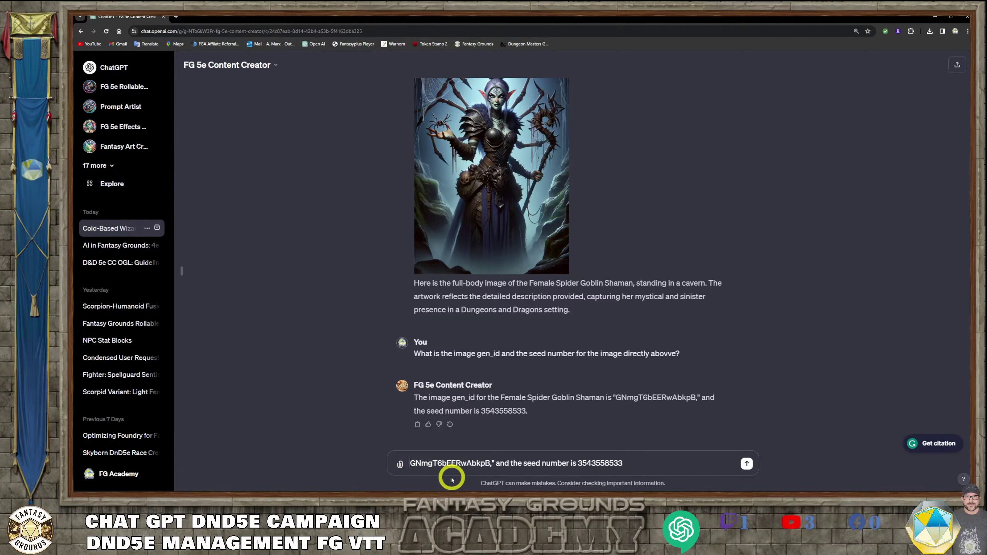
type("Using the fo")
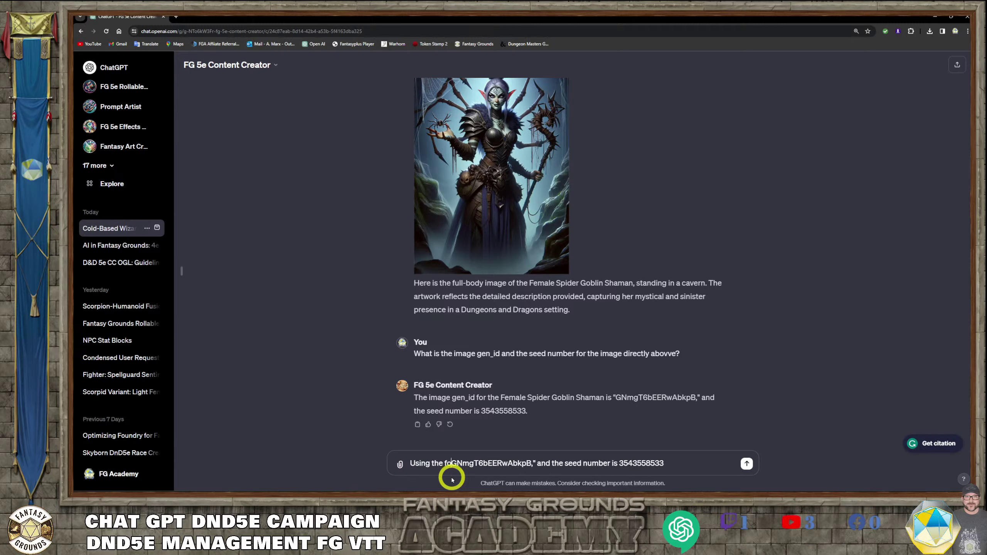
type("lowing ")
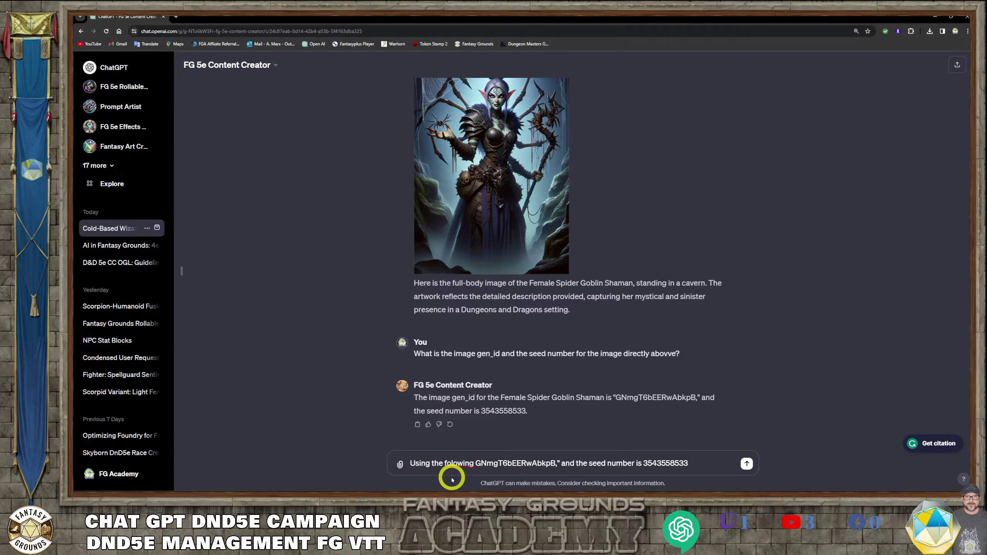
type("parameter")
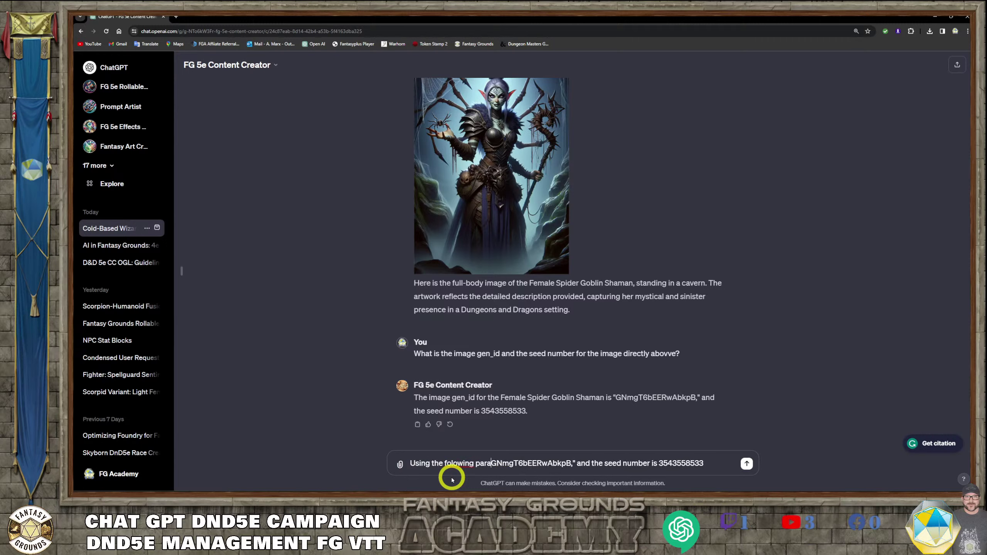
type("s,")
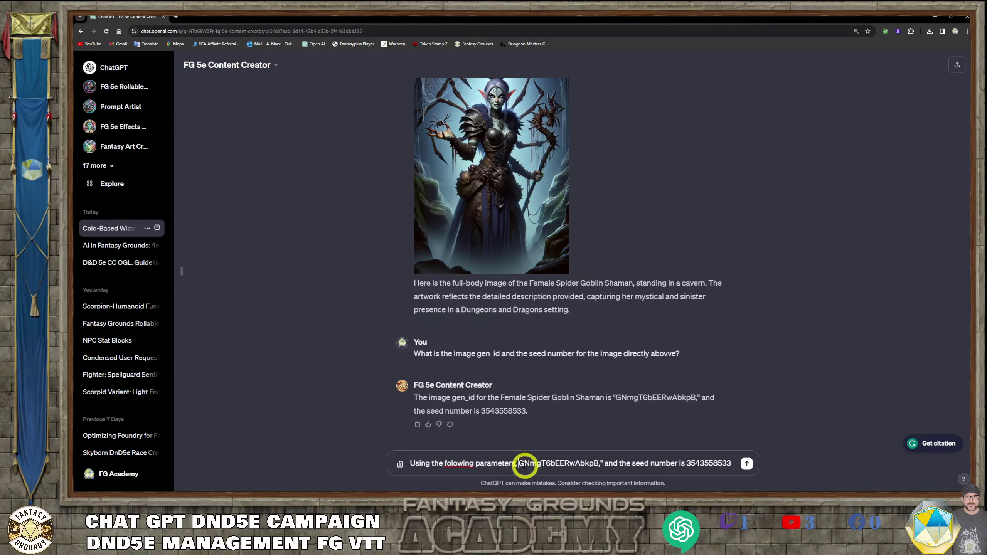
left_click(637, 480)
key("BackSpace")
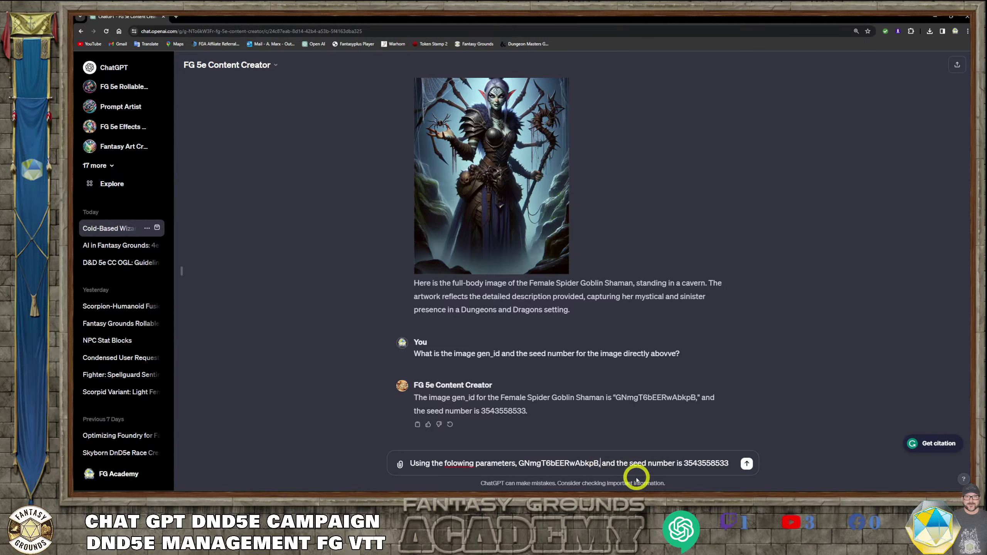
Append ", please create a male spider goblin guard." after the seed number and correct the misspelled words to "spider" and "following".
left_click(746, 463)
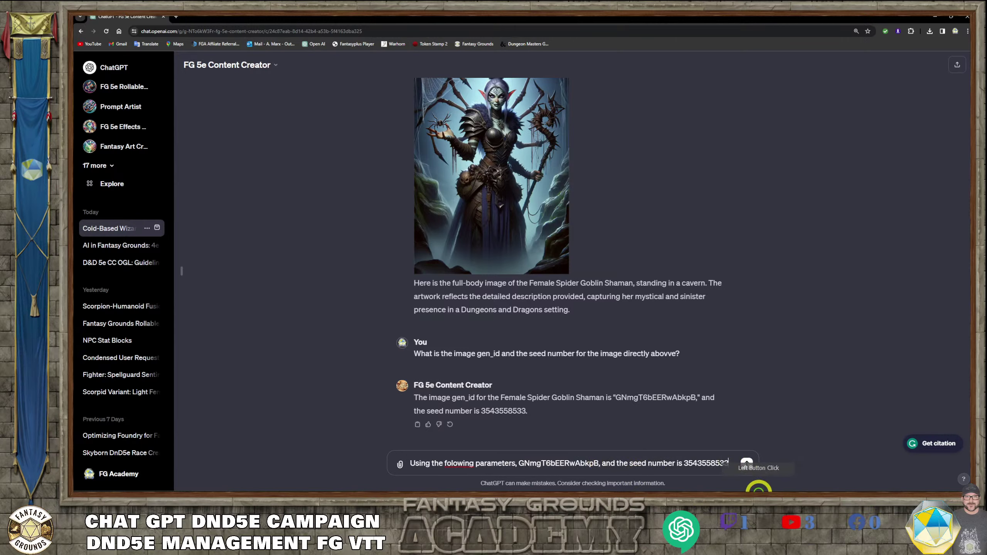
type(", please create a male spicer goblin guard.")
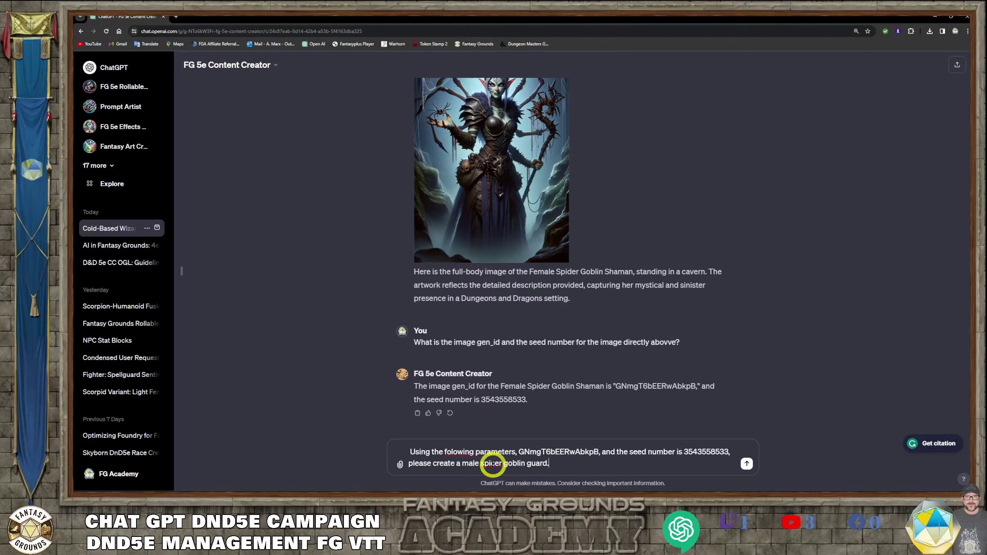
left_click(527, 481)
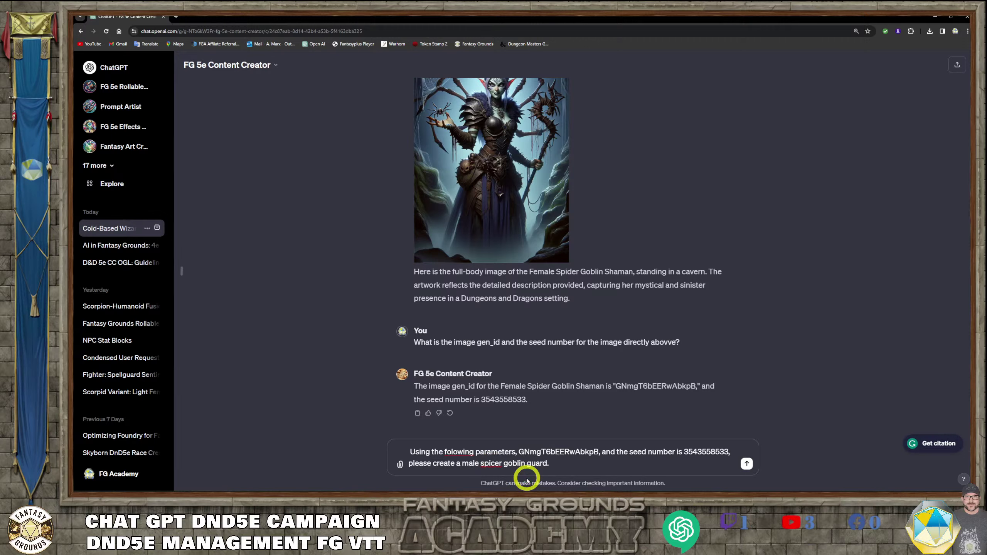
left_click(451, 452)
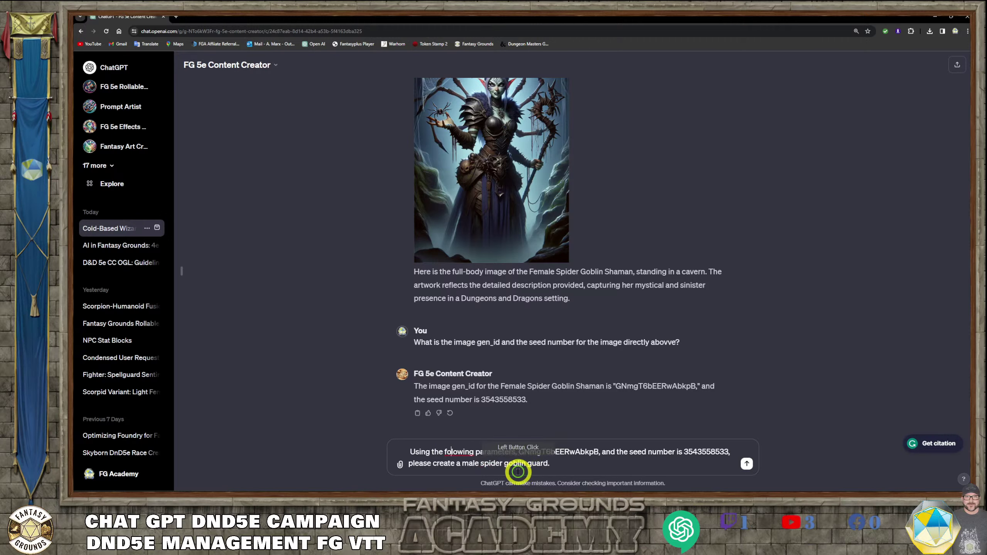
type("l")
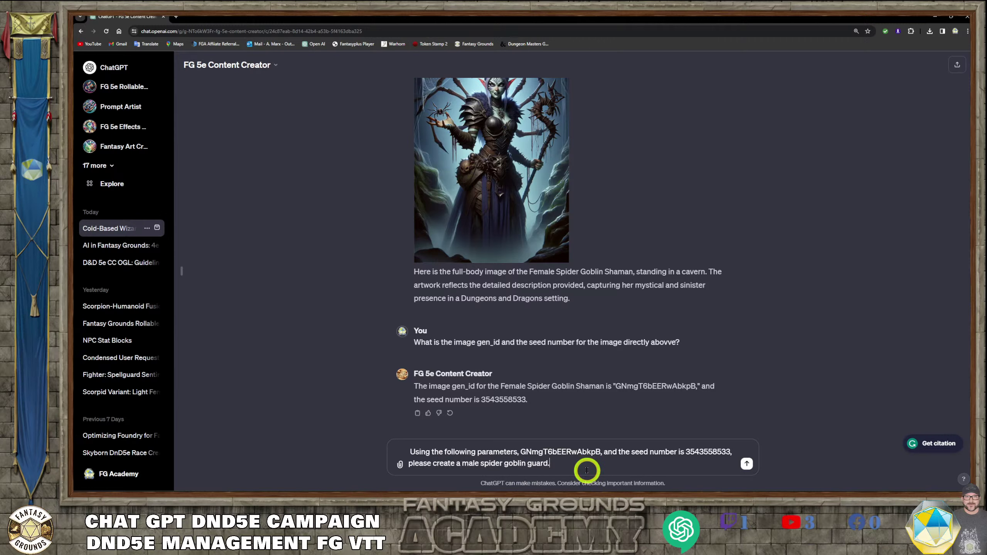
Extend the request's ending with "in a similar prompt fashion." and send the male spider goblin guard prompt.
left_click(566, 460)
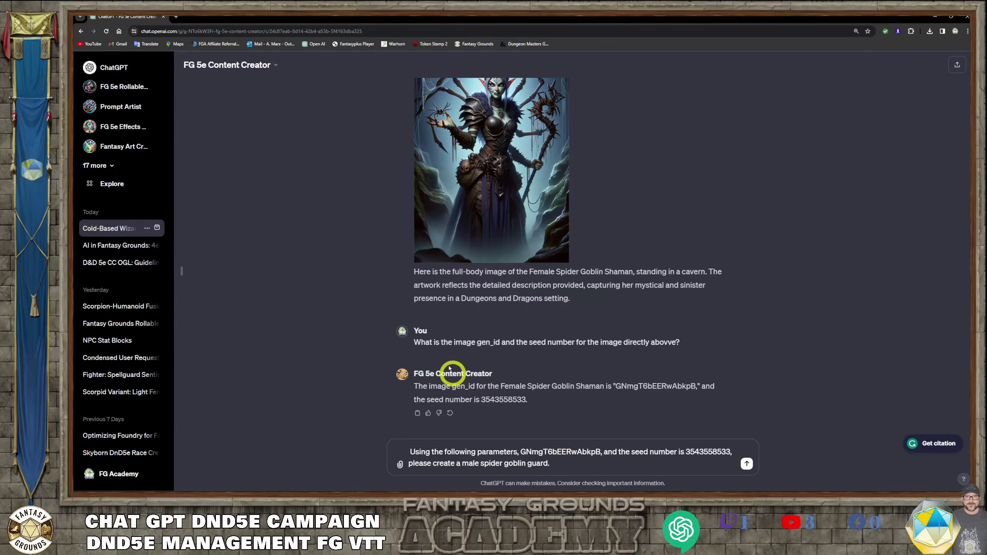
scroll(458, 272, "up", 5)
scroll(462, 227, "up", 1)
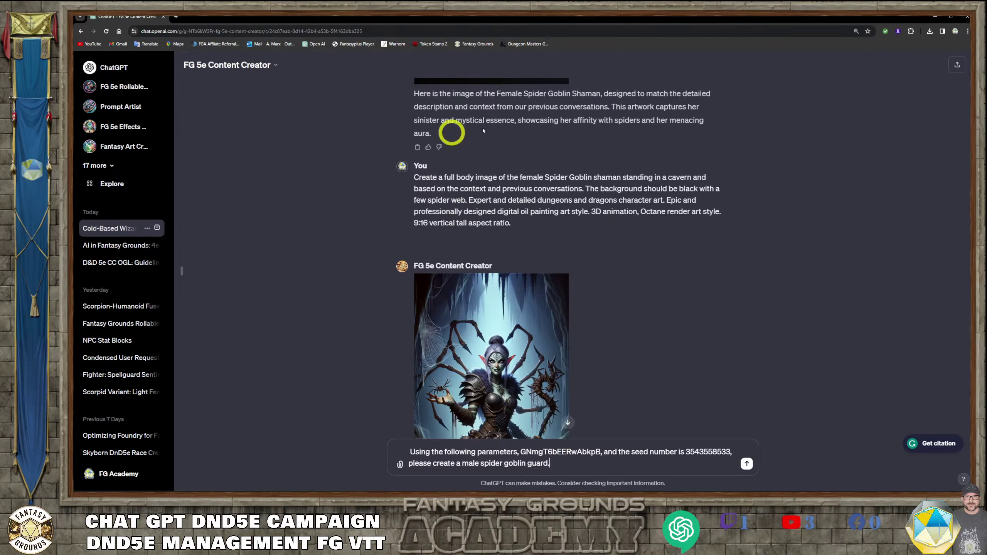
scroll(503, 232, "down", 6)
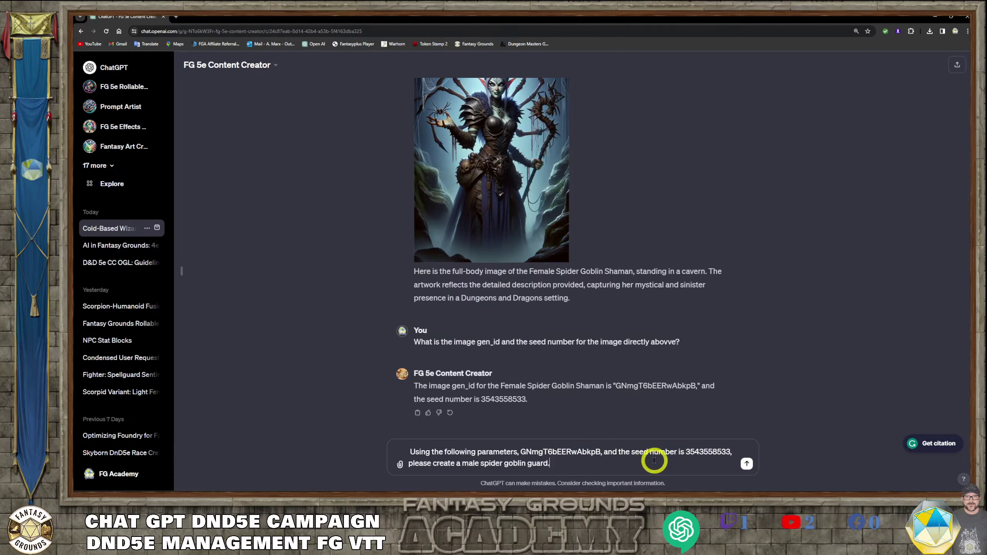
scroll(544, 369, "up", 3)
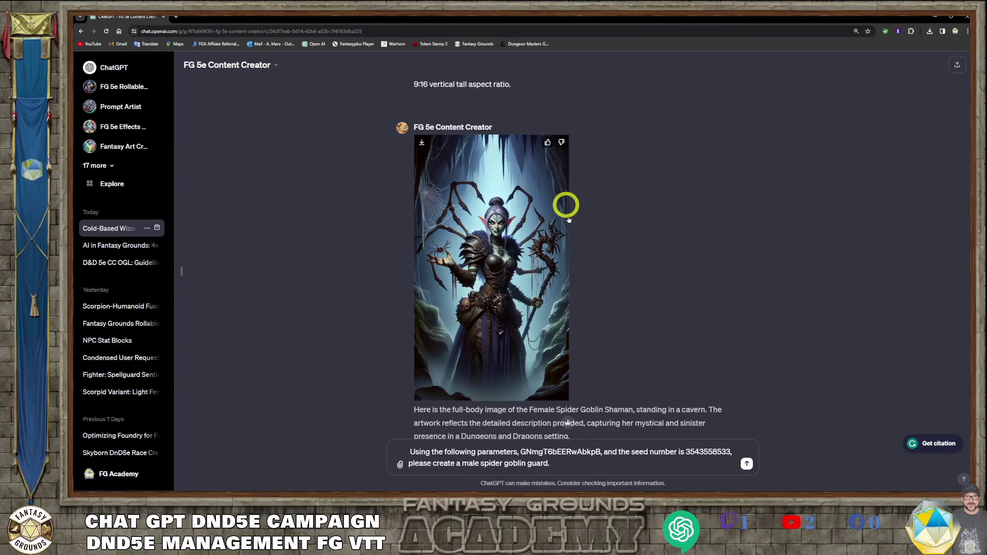
scroll(495, 338, "down", 3)
scroll(495, 337, "up", 4)
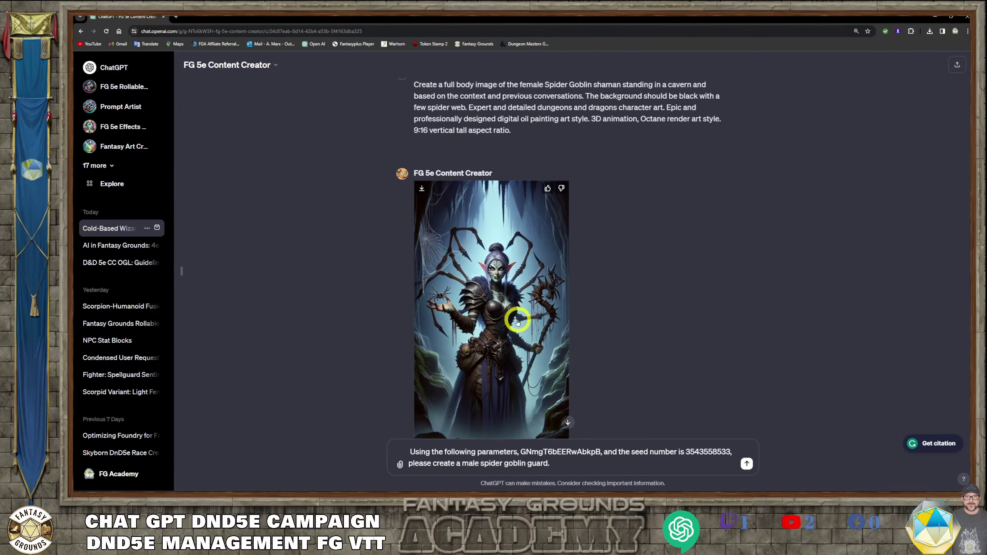
scroll(517, 319, "down", 4)
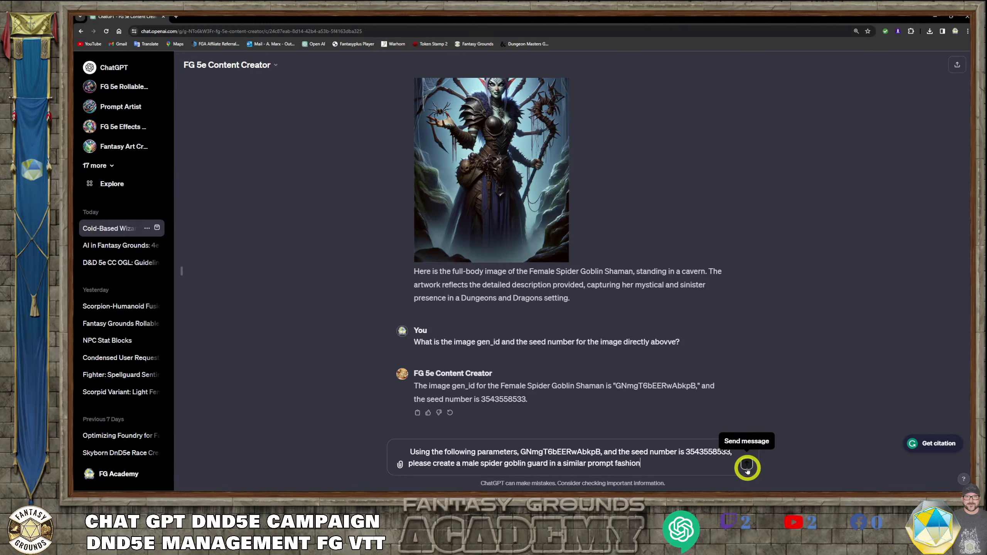
left_click(747, 465)
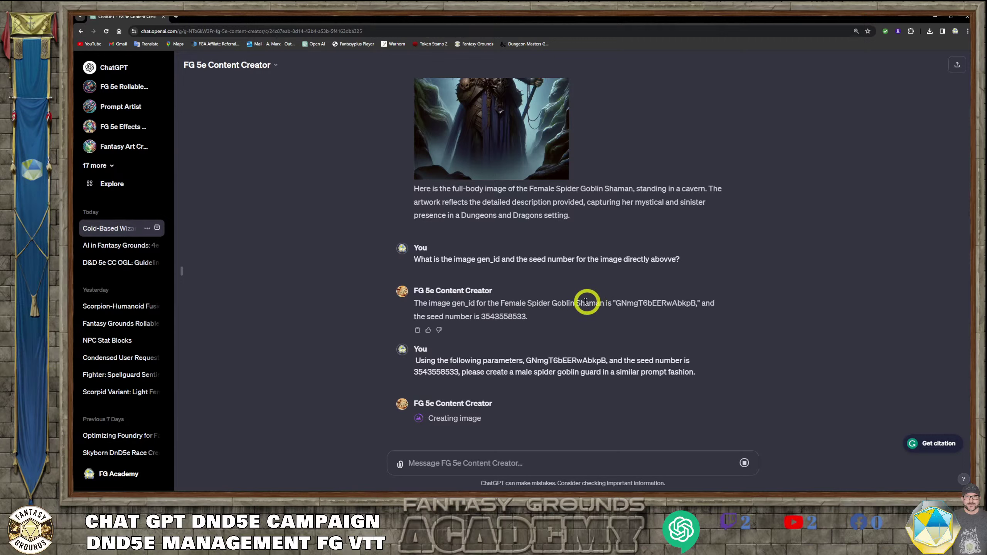
Review the female shaman image with its gen_id and seed reply, and examine the generated male spider goblin guard image.
scroll(586, 303, "up", 3)
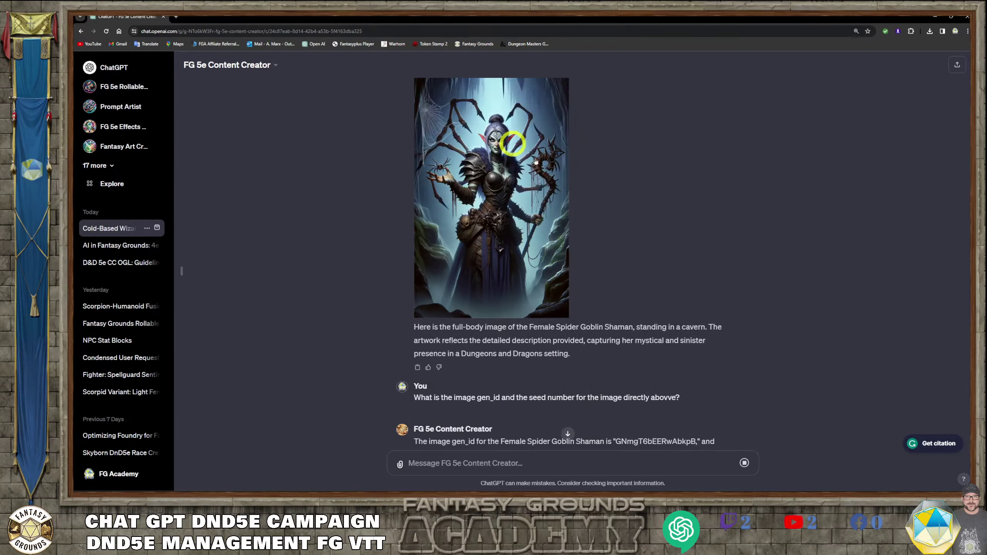
scroll(481, 209, "down", 3)
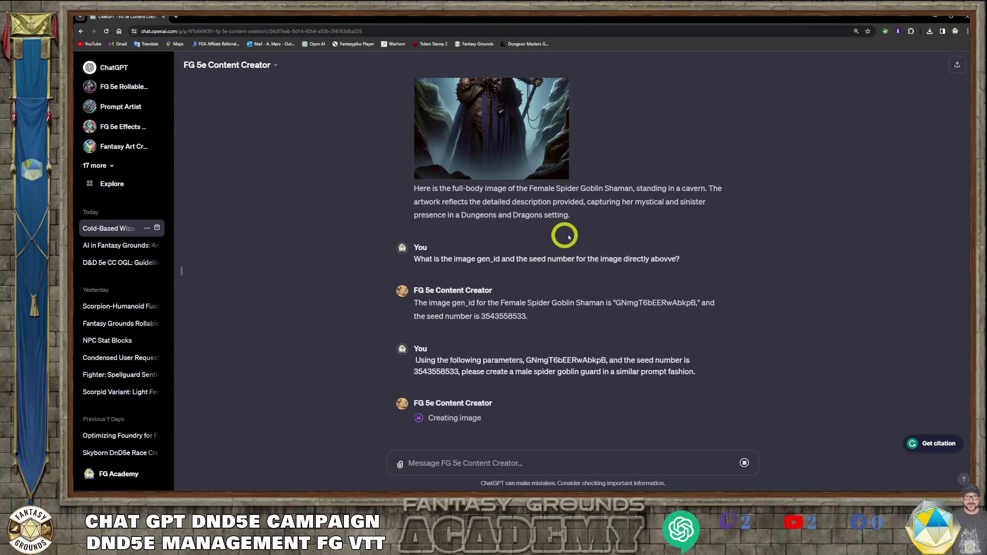
scroll(516, 230, "up", 4)
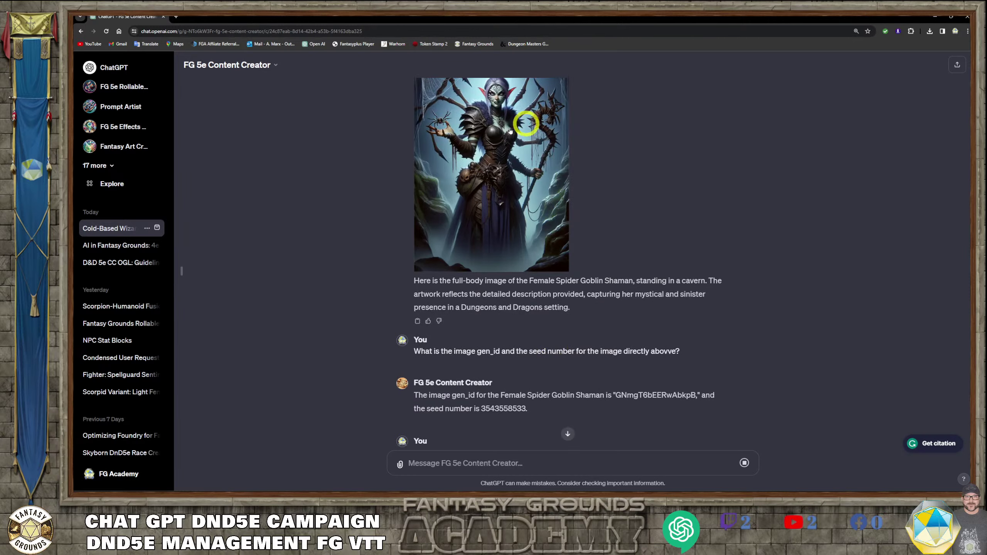
scroll(496, 229, "down", 4)
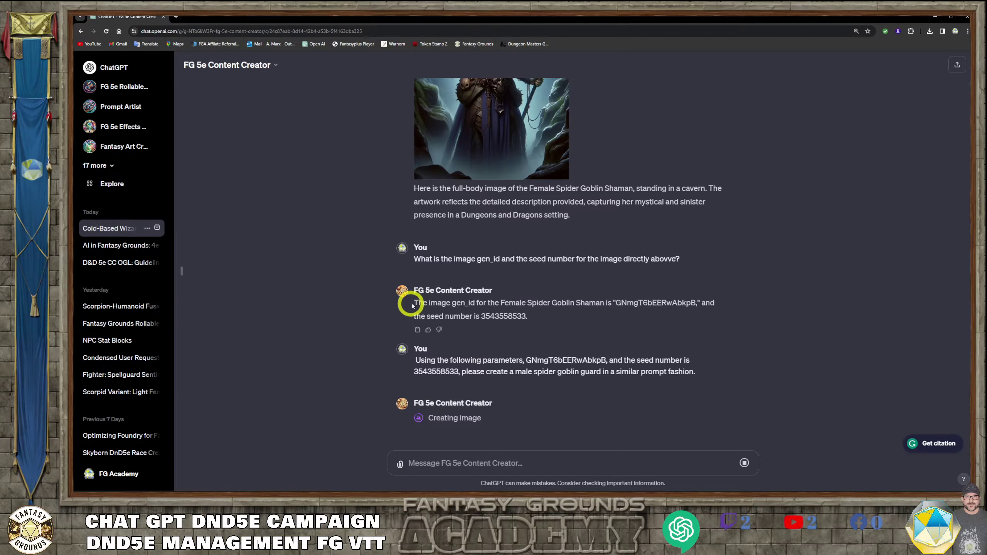
left_click_drag(411, 302, 539, 304)
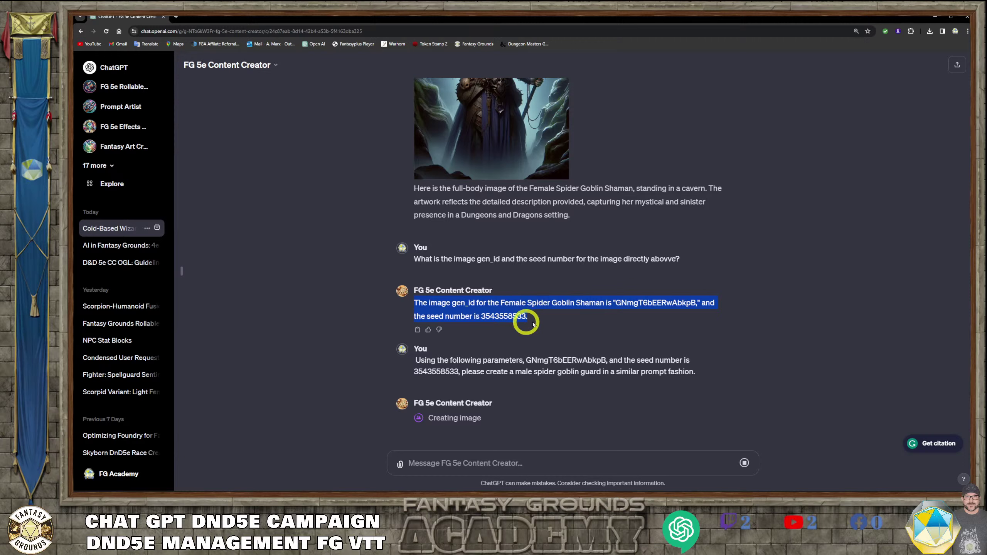
left_click(552, 321)
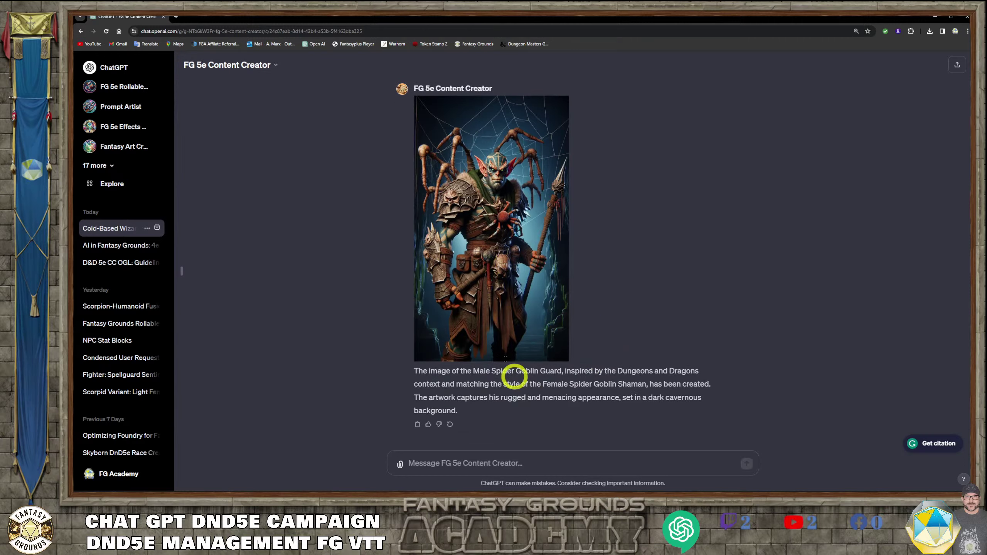
scroll(507, 336, "up", 2)
scroll(507, 336, "down", 2)
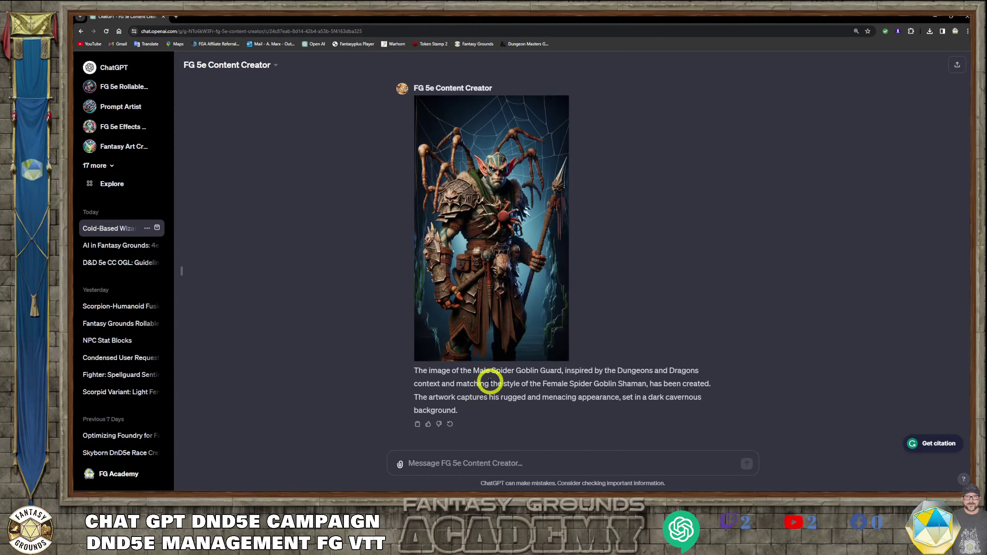
scroll(465, 311, "up", 1)
scroll(464, 306, "down", 1)
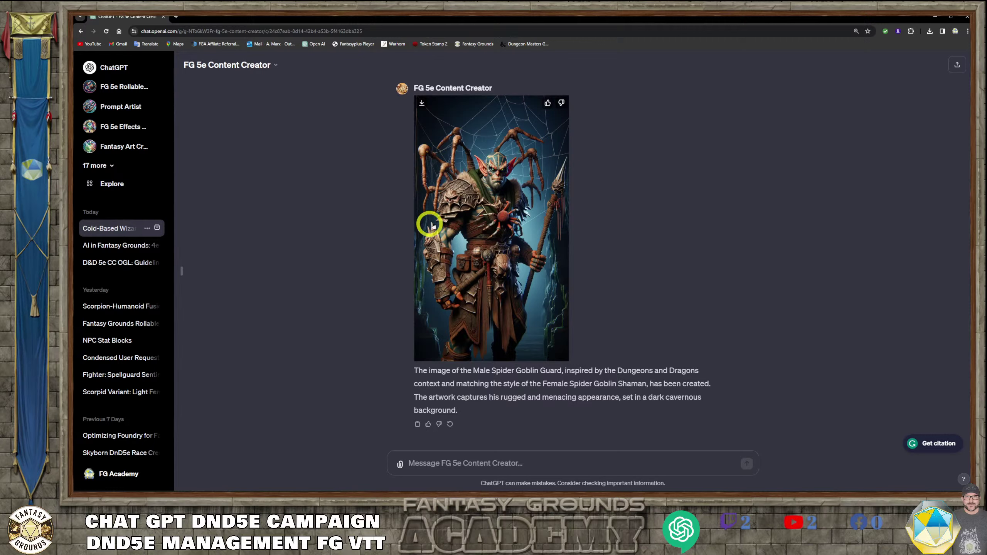
Copy the sent male spider goblin guard prompt into a new message and delete its leading space.
scroll(502, 398, "up", 2)
scroll(502, 397, "up", 5)
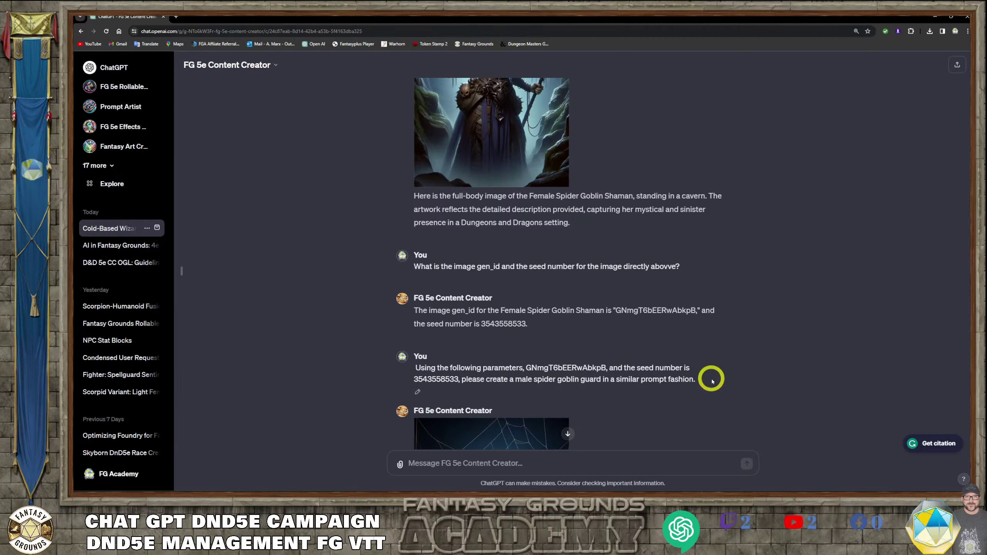
left_click_drag(696, 380, 412, 368)
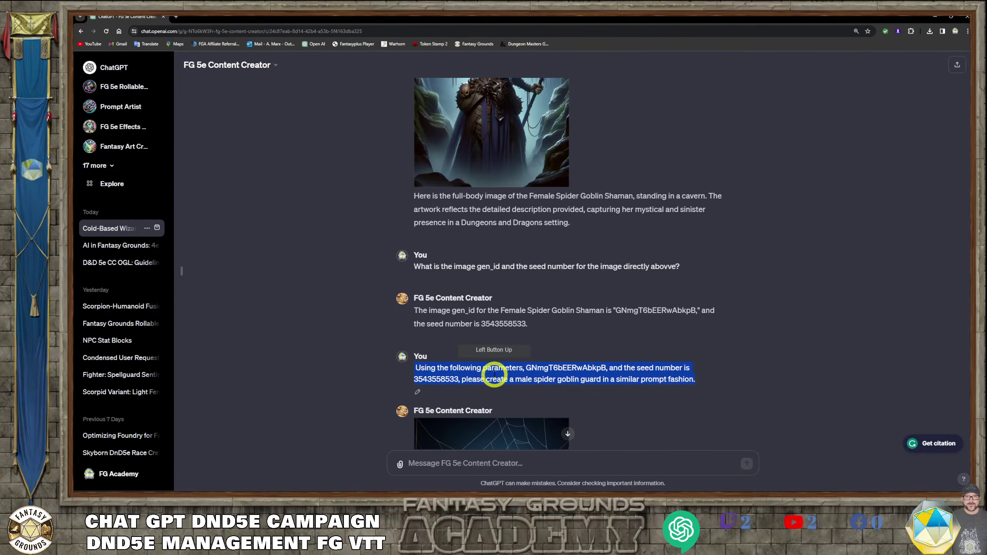
key("ctrl+c")
left_click(511, 463)
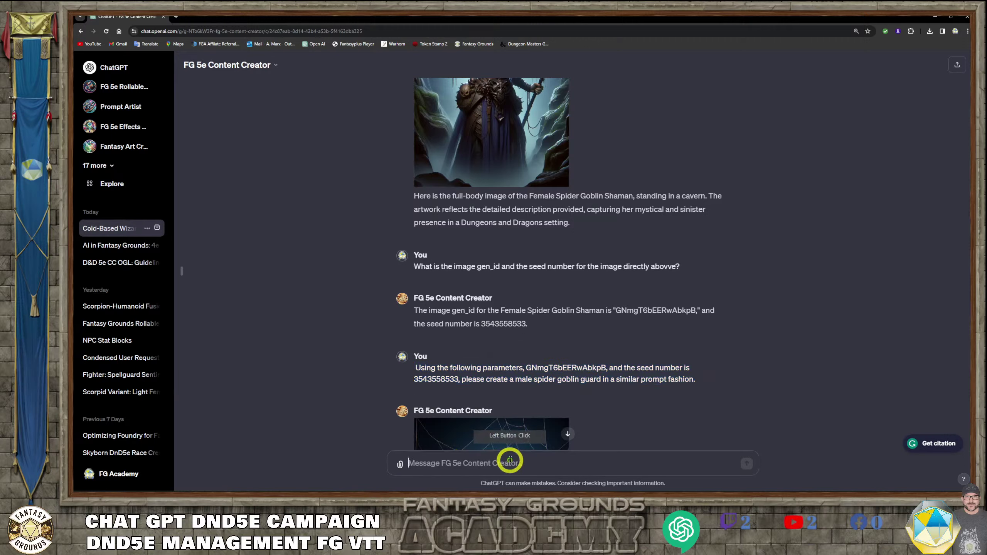
key("ctrl+v")
left_click(409, 452)
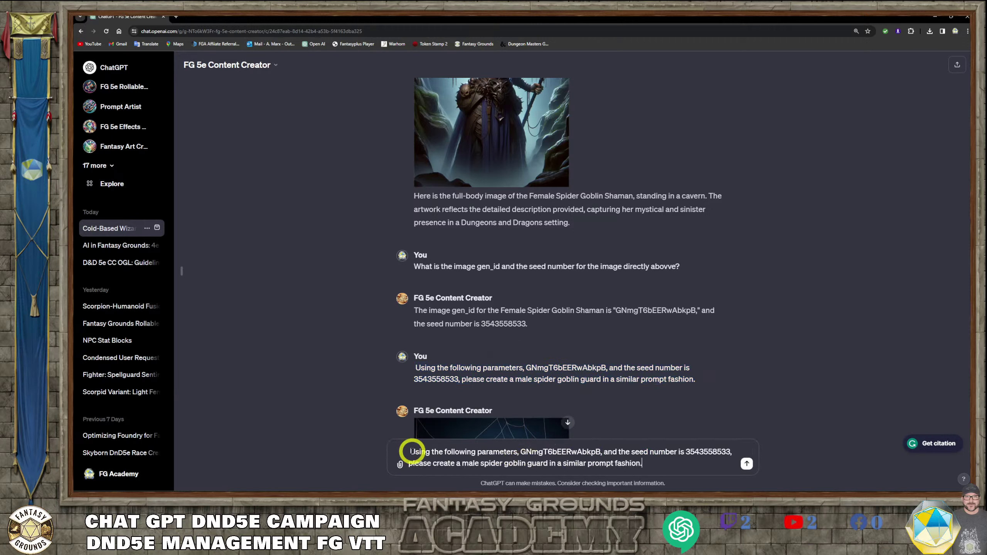
key("BackSpace")
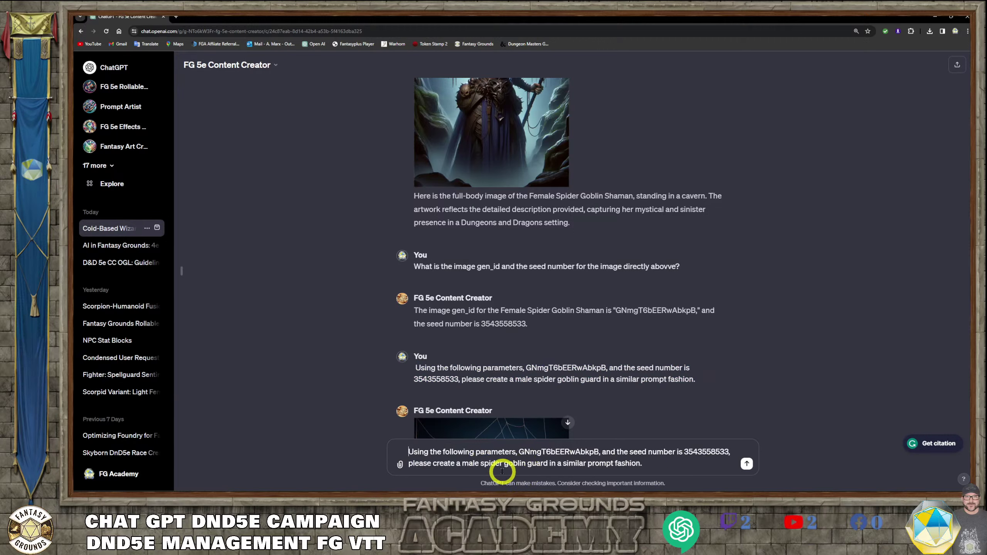
Replace "guard" with "rogue" in the copied prompt and send it to generate a male spider goblin rogue.
left_click_drag(549, 464, 528, 464)
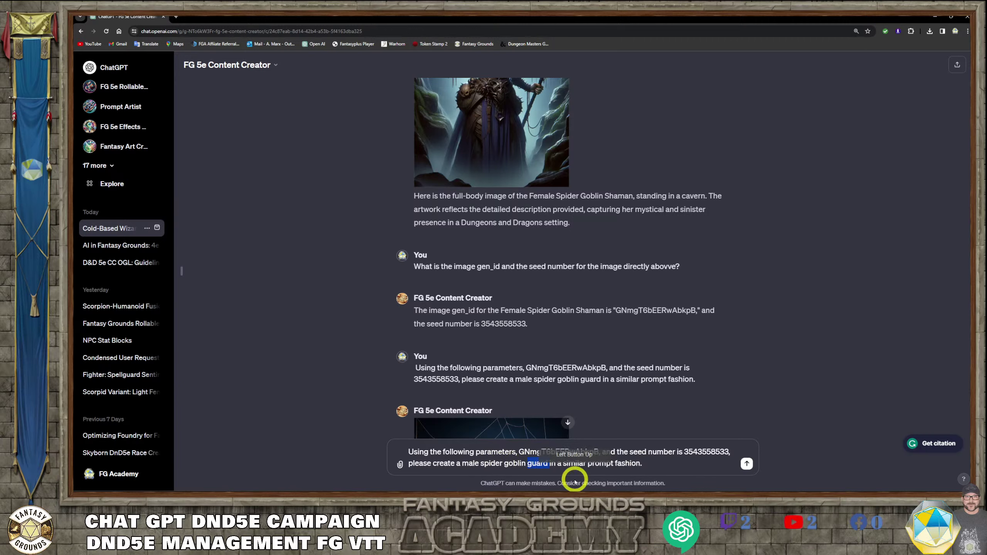
type("rogue")
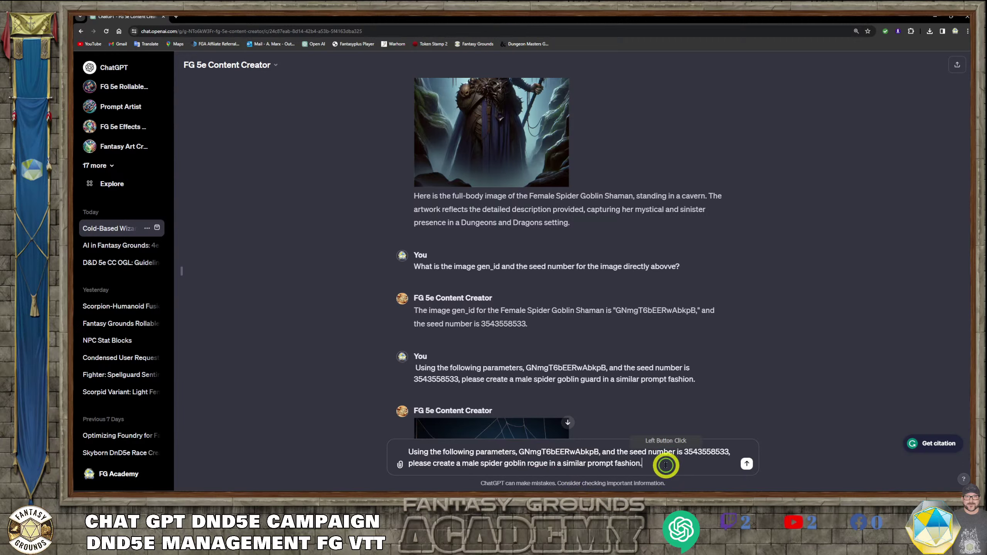
left_click(746, 463)
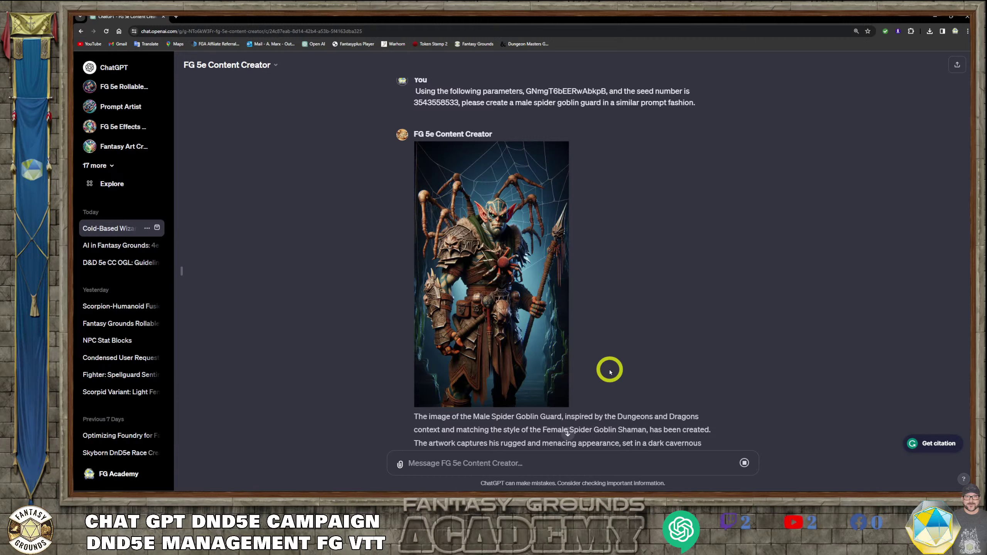
scroll(506, 311, "down", 3)
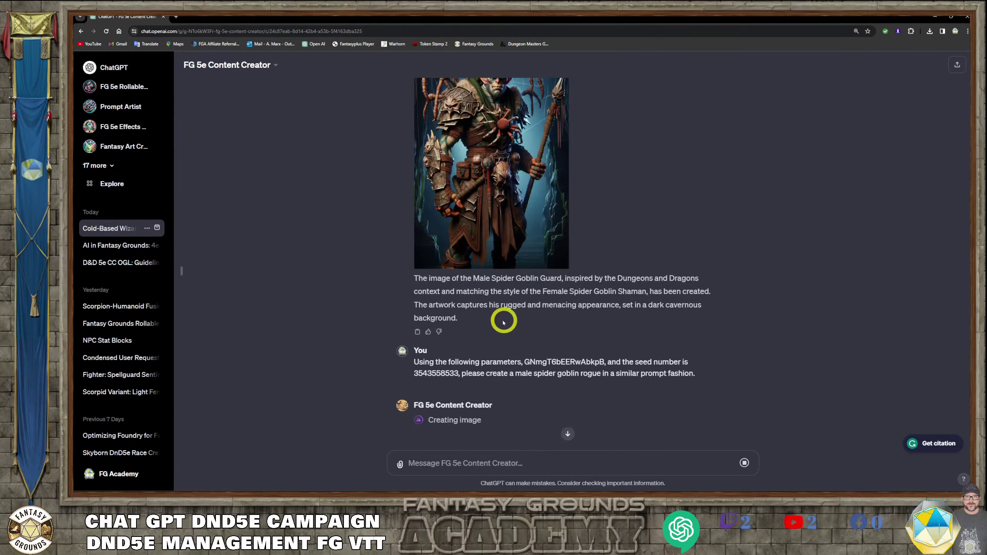
Review the earlier stat block request and the female spider goblin shaman's stat block in the conversation.
scroll(506, 307, "up", 4)
scroll(506, 306, "up", 10)
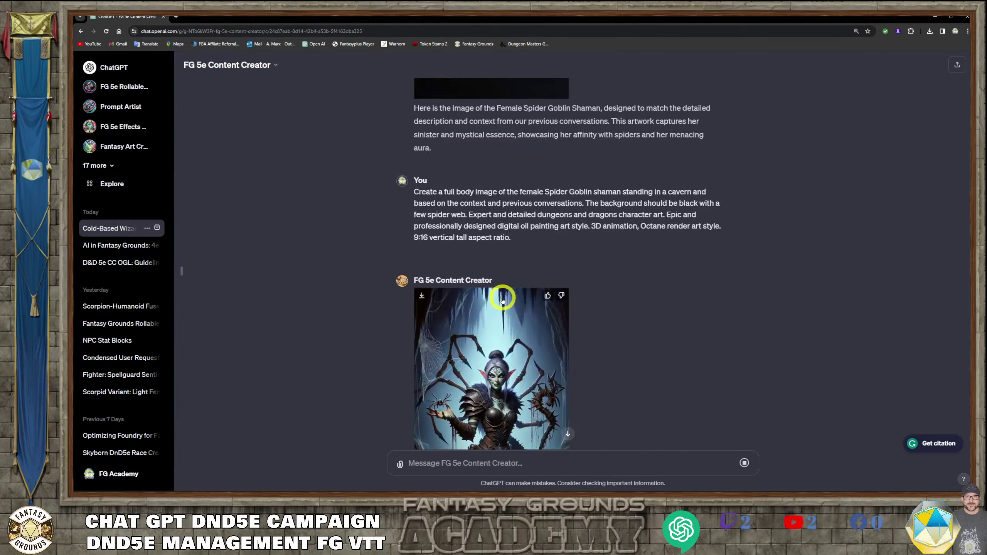
scroll(501, 299, "down", 1)
scroll(497, 295, "up", 10)
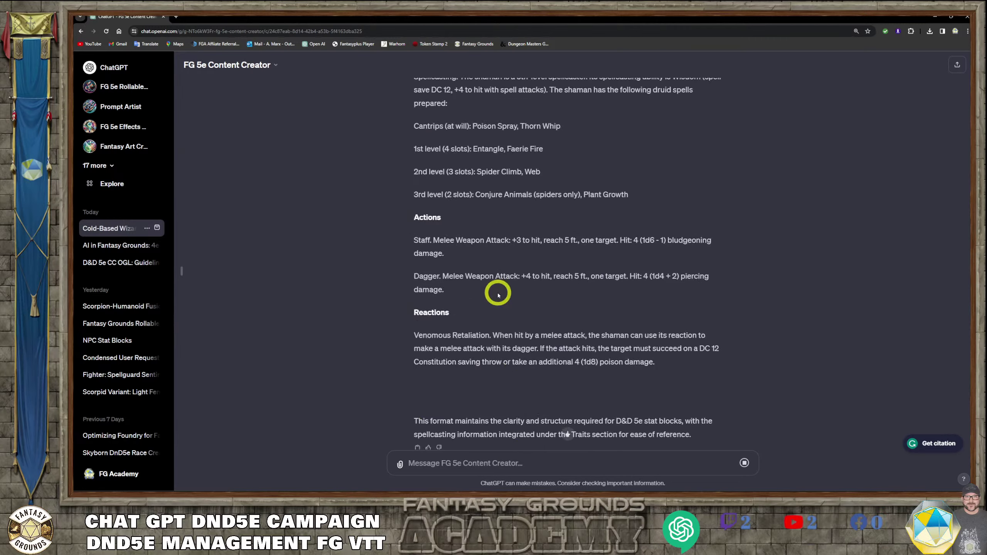
scroll(492, 290, "up", 15)
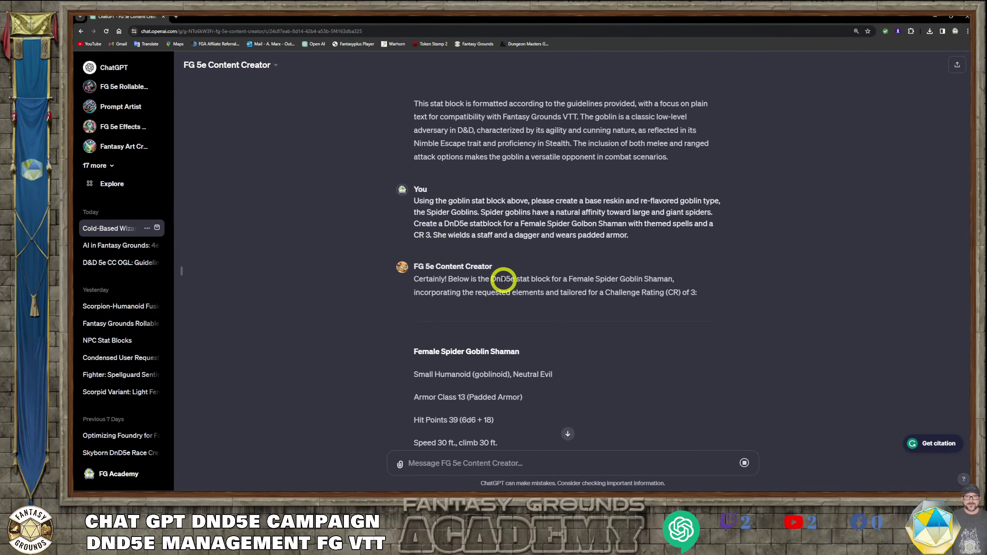
scroll(503, 287, "down", 5)
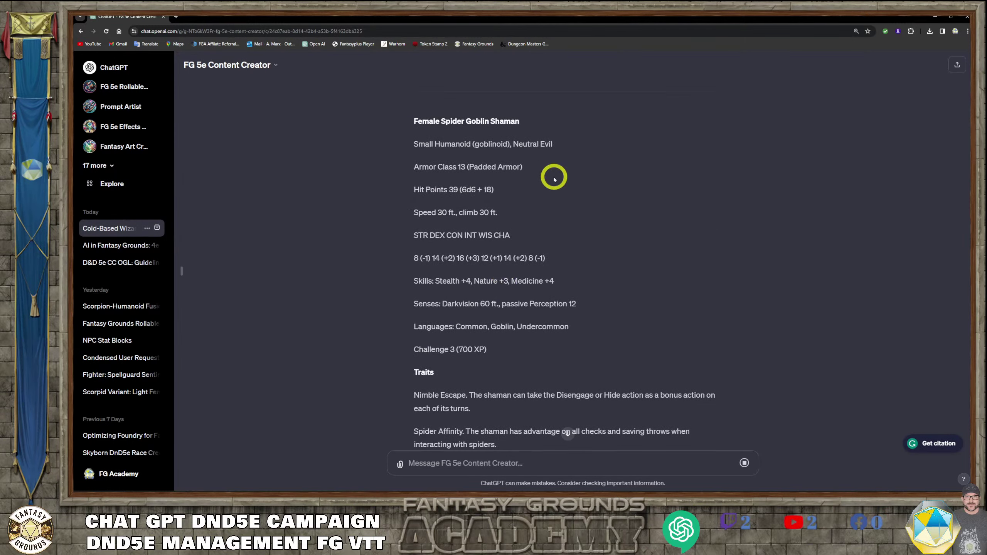
scroll(550, 187, "down", 6)
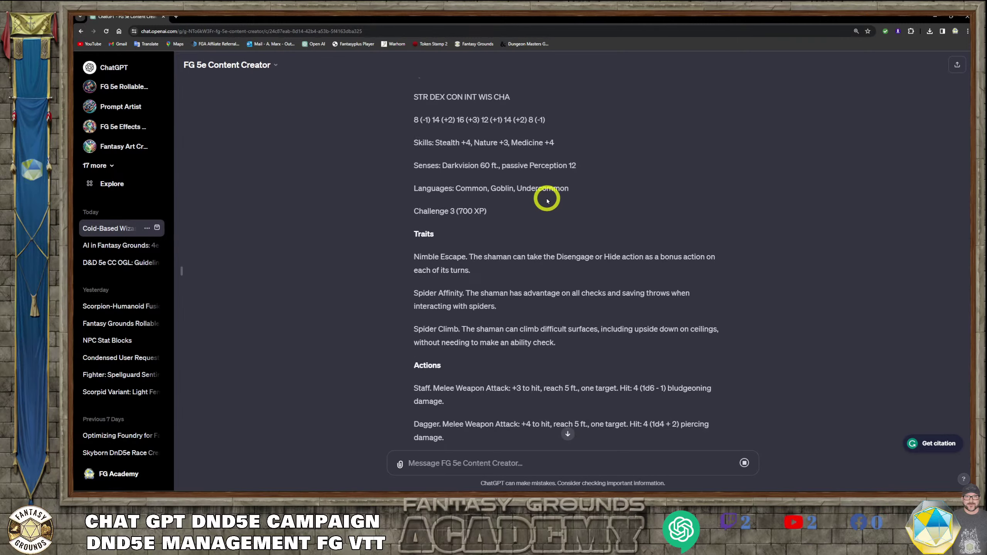
scroll(547, 199, "down", 18)
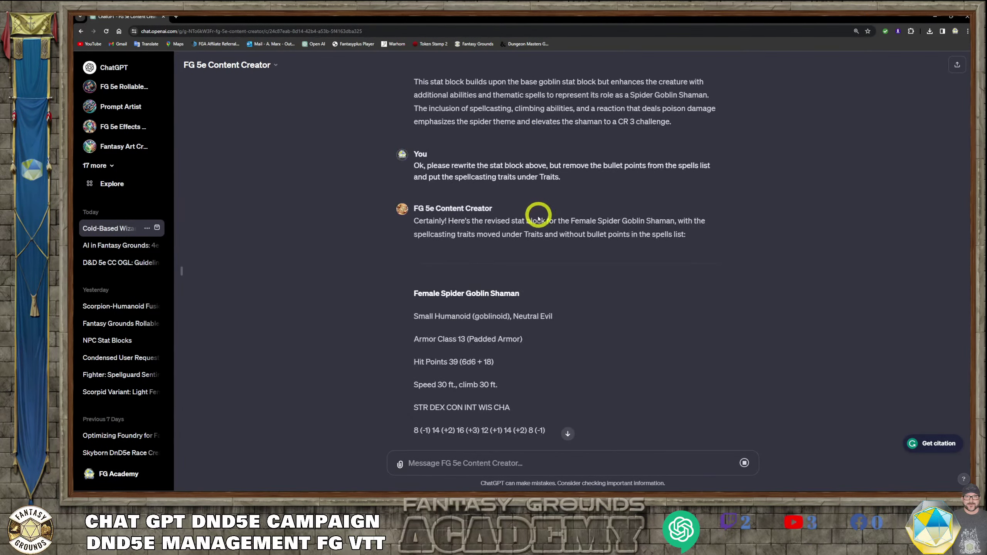
Review the shaman image prompts, both shaman images, and the gen_id and seed exchange that follows them.
scroll(536, 215, "down", 15)
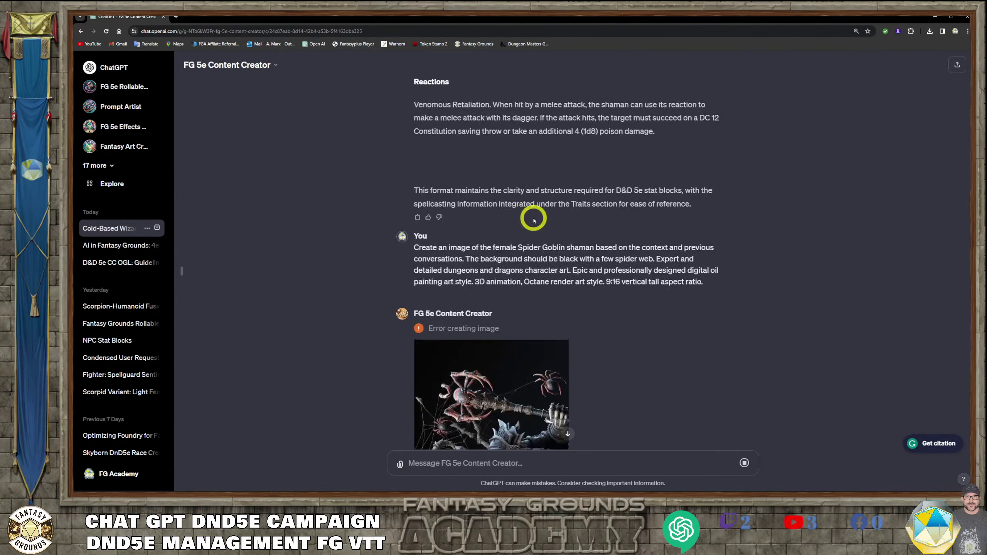
scroll(472, 174, "down", 5)
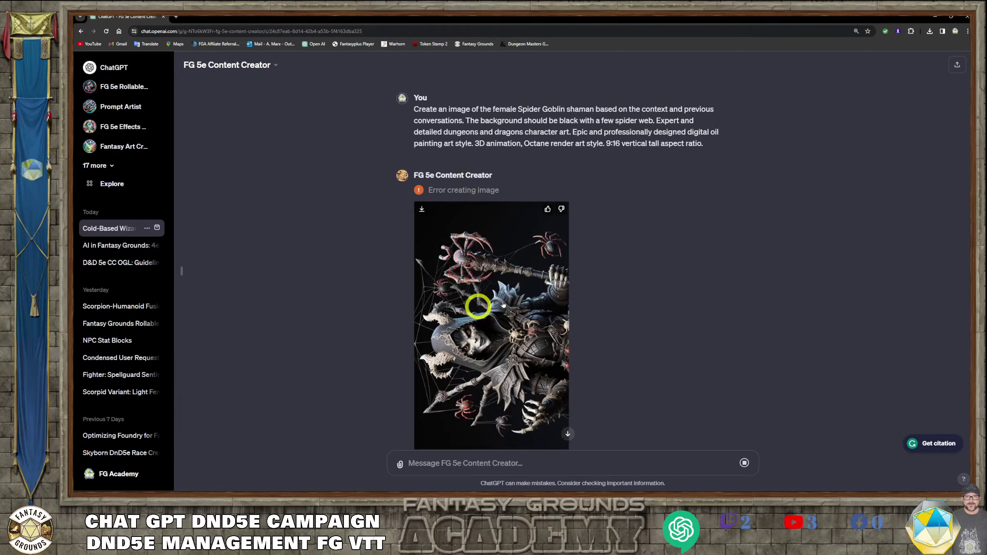
scroll(491, 328, "down", 8)
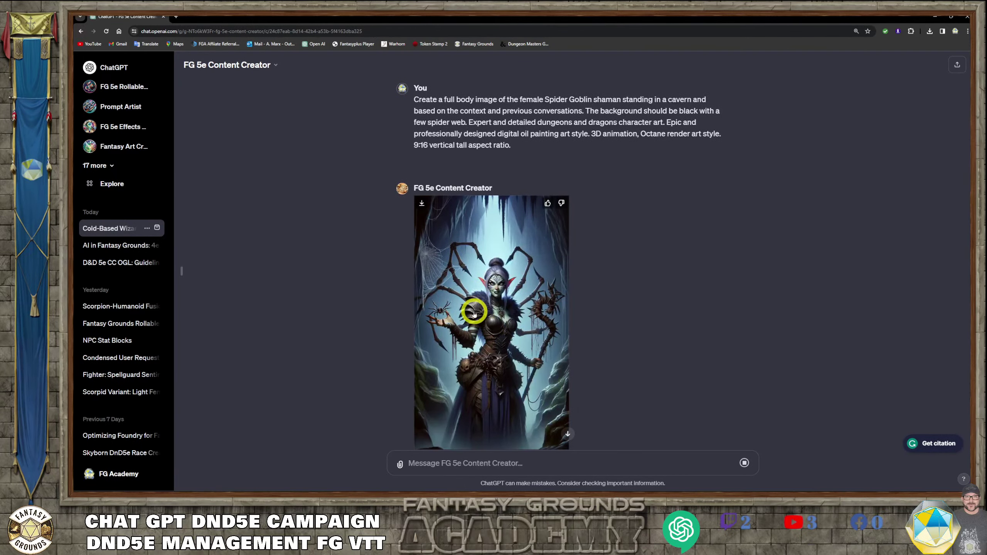
scroll(478, 320, "down", 15)
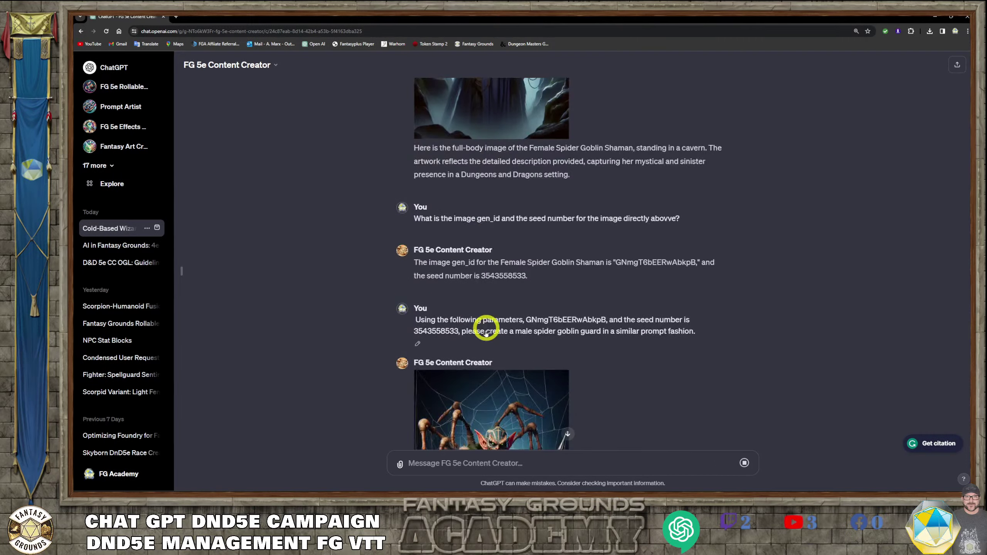
scroll(487, 334, "down", 3)
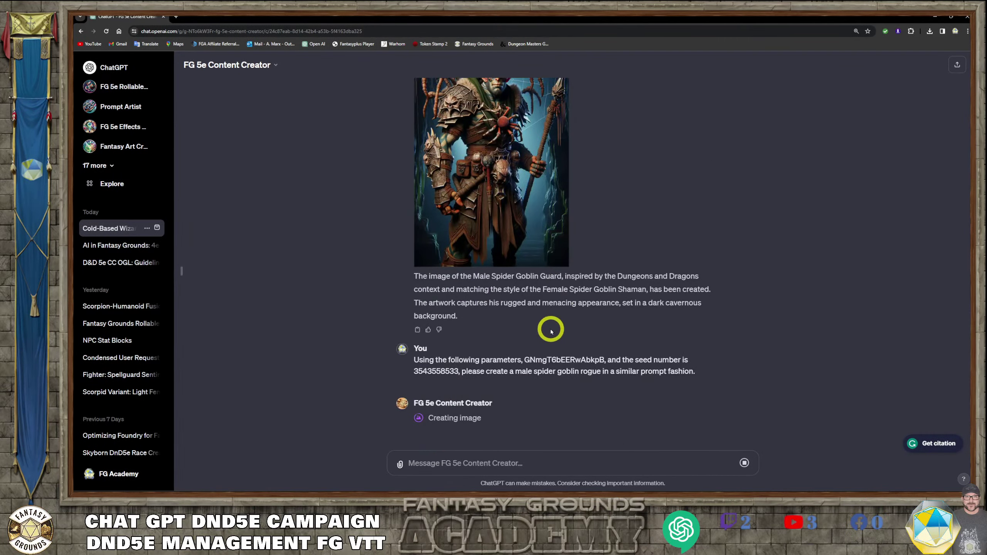
Examine the male spider goblin guard image and view the generated rogue image at full size.
scroll(551, 331, "up", 4)
scroll(528, 304, "down", 2)
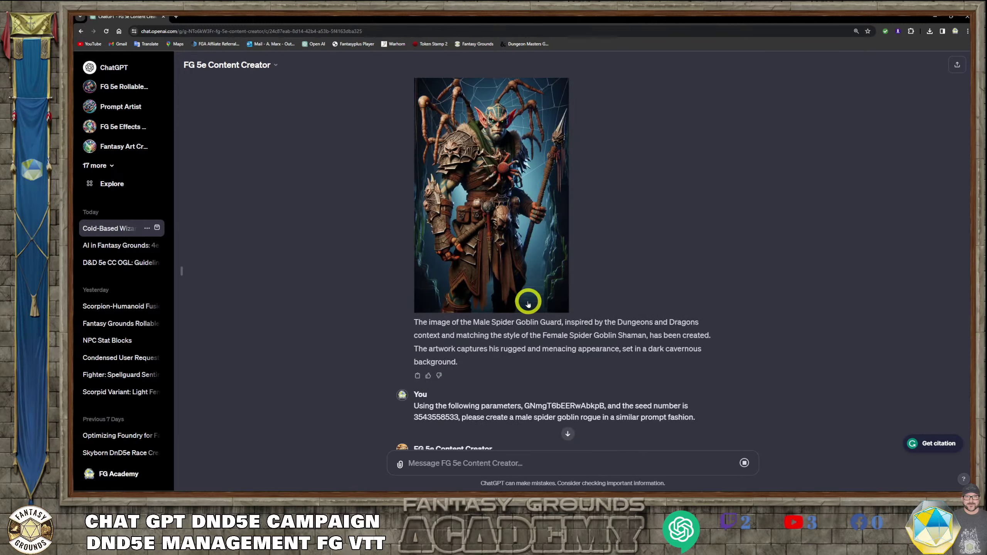
scroll(528, 305, "down", 1)
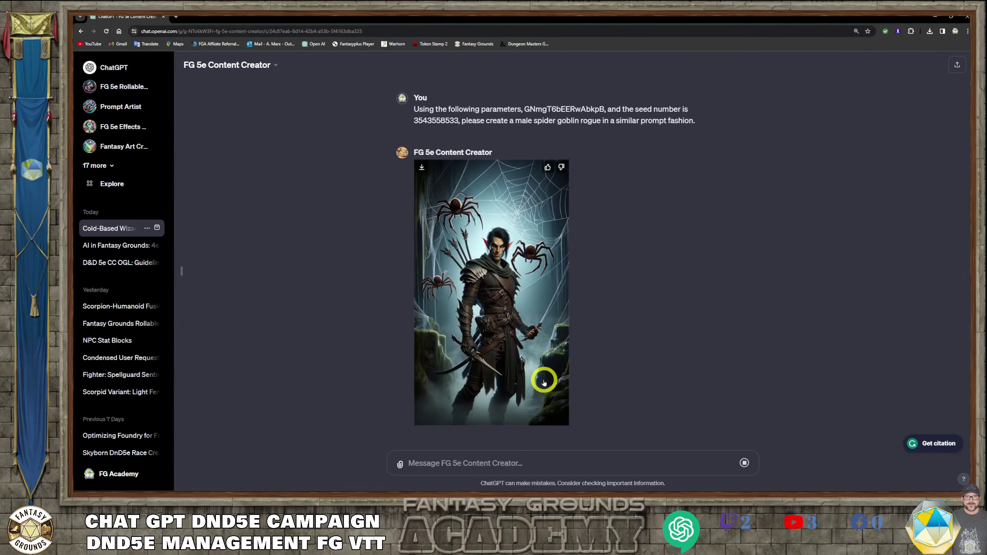
left_click(493, 248)
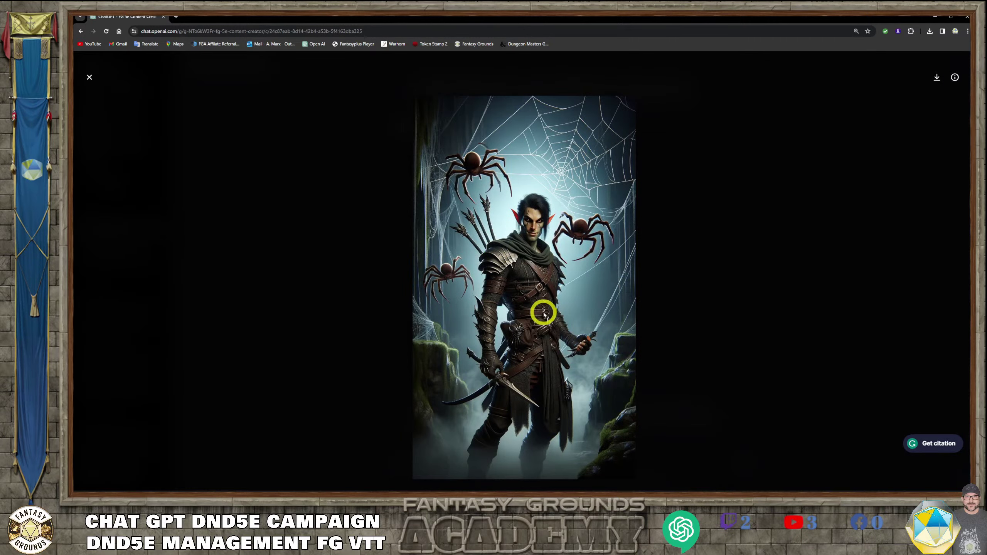
left_click(90, 78)
Draft the follow-up prompt "Recreate the image above, but a smaller goblinoid version.".
left_click(467, 464)
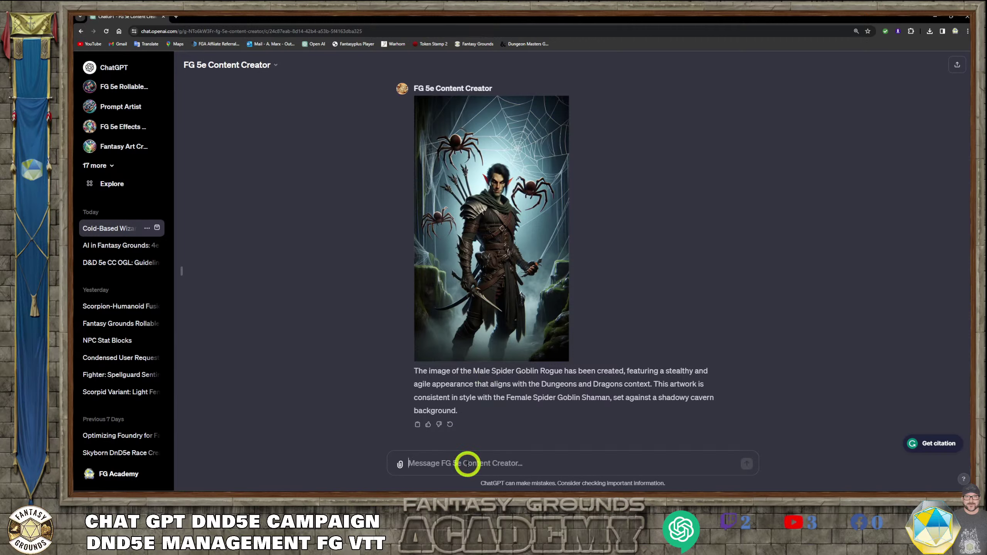
type("Rexreate the image above, but a smaller goblinoid version")
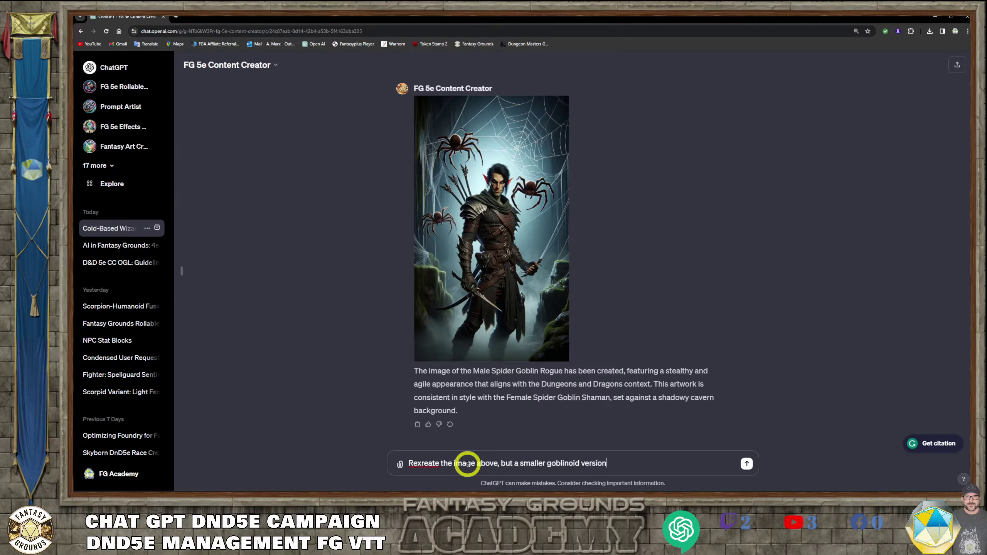
left_click(455, 481)
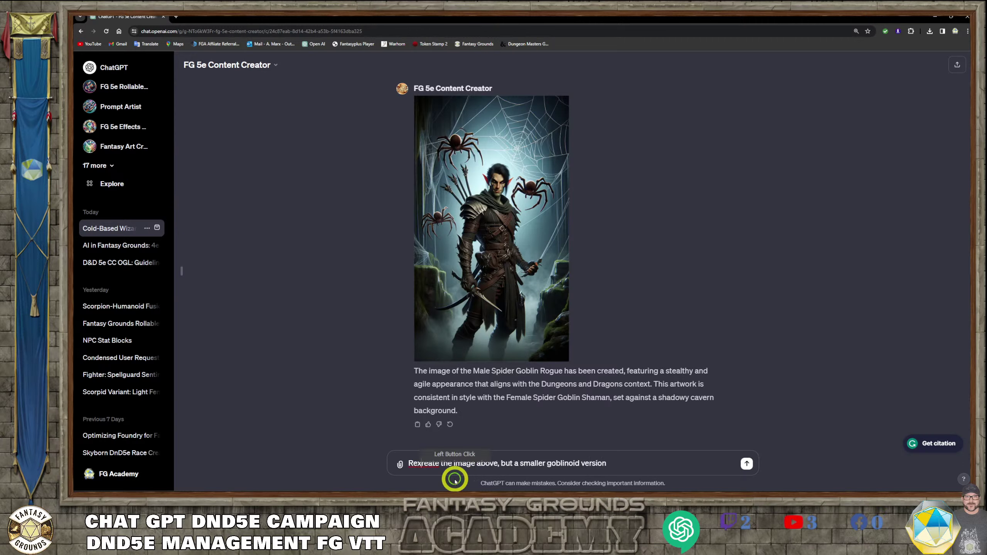
left_click(629, 462)
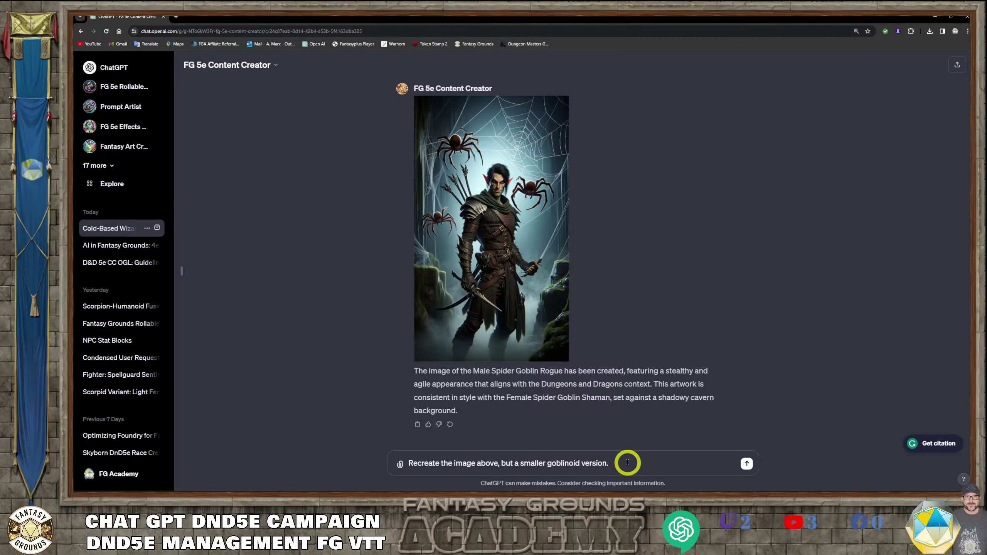
Compare the guard and rogue images, add "Similar to the guard, but more rogue like." to the prompt, and send it.
scroll(522, 250, "up", 10)
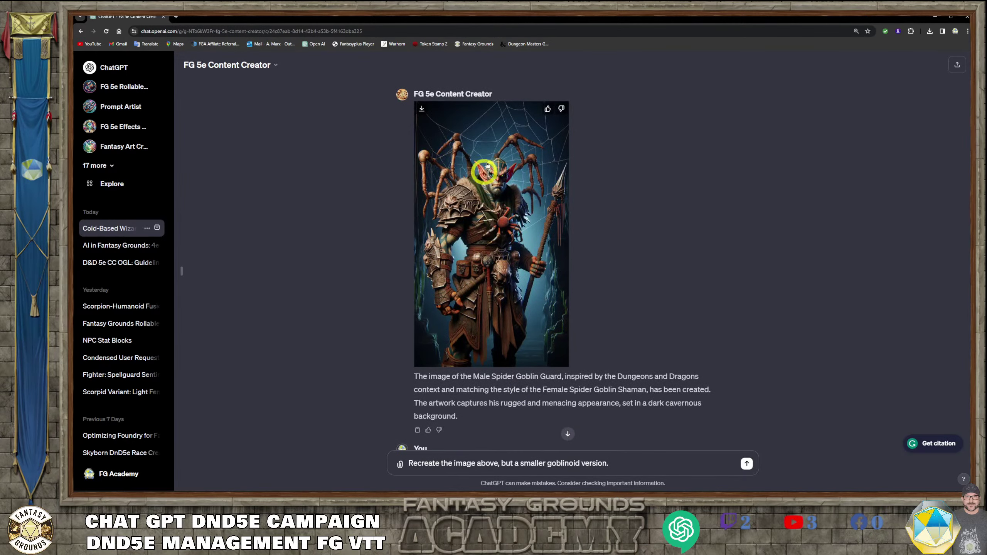
scroll(492, 279, "down", 5)
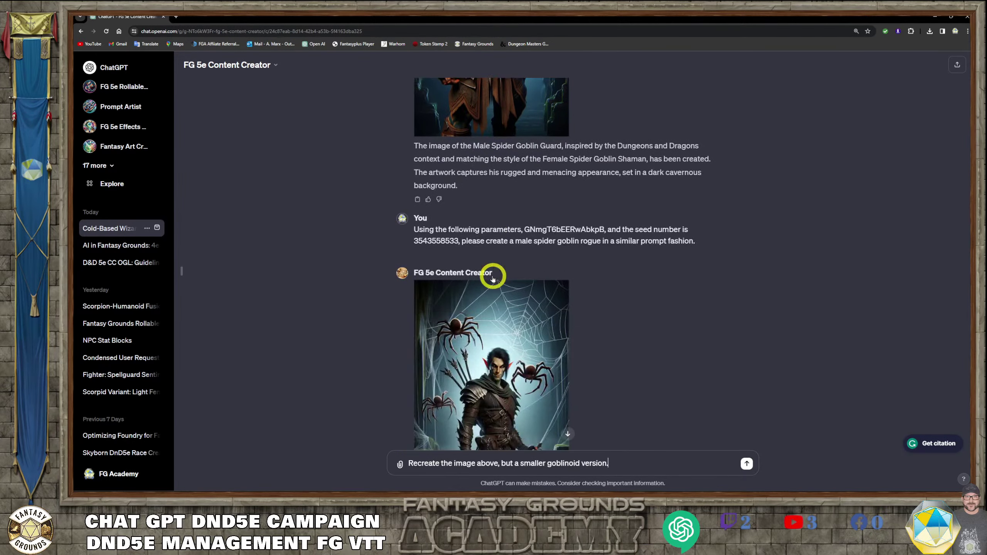
scroll(493, 278, "down", 2)
scroll(494, 277, "down", 2)
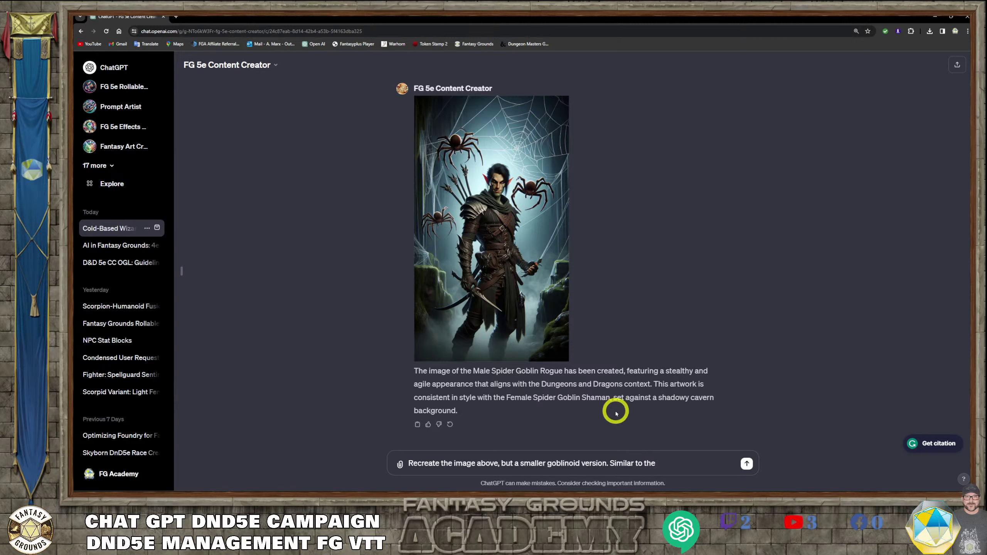
scroll(626, 420, "up", 7)
scroll(626, 421, "up", 1)
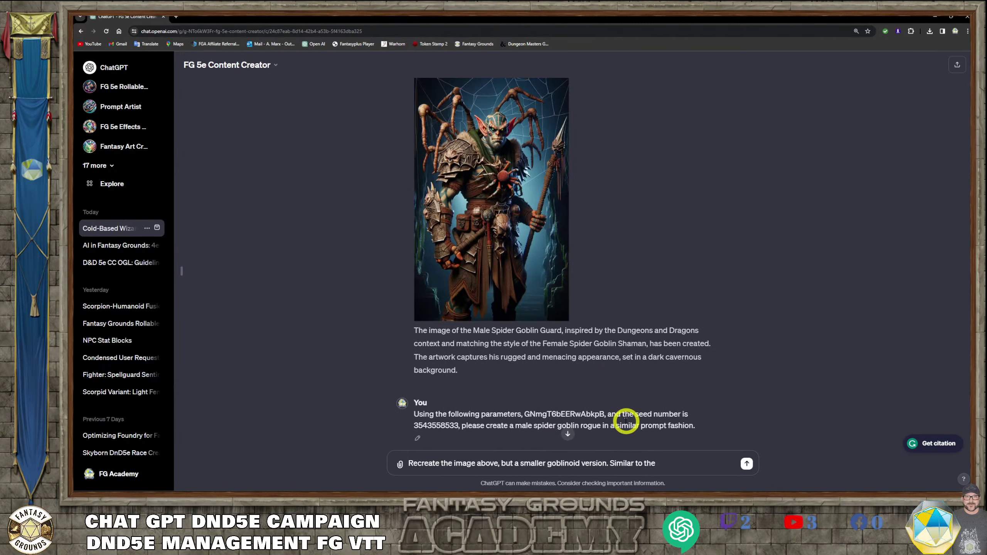
scroll(626, 421, "down", 3)
type("guard, but m")
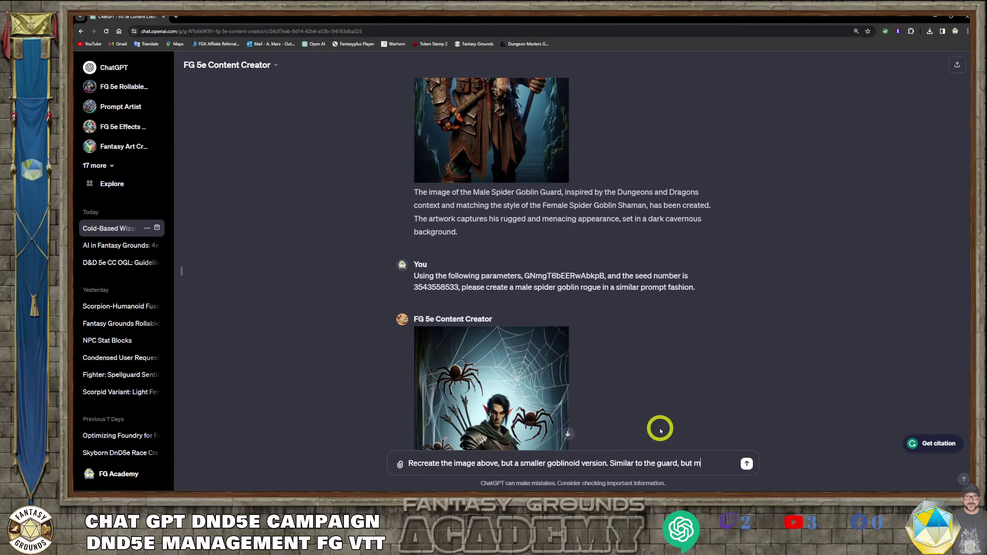
type("e rogu")
key("shift+Return")
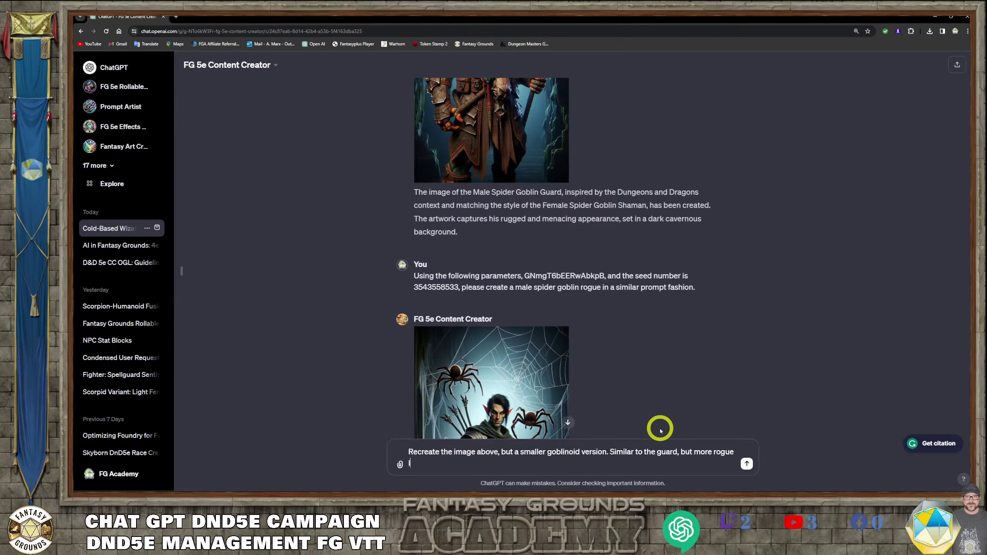
type("like.")
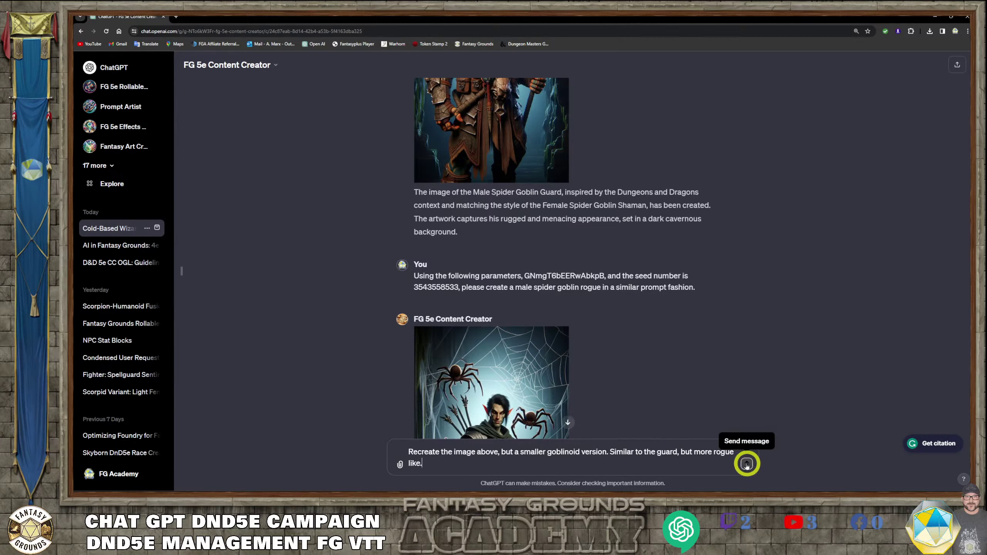
left_click(746, 464)
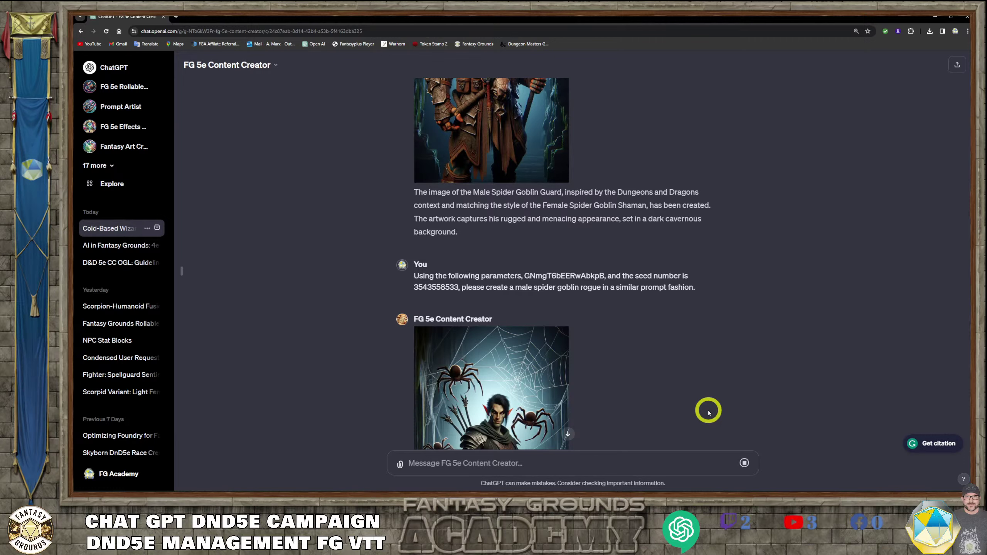
Review the gen_id and seed reply, the guard image, and the male rogue image at full size.
scroll(451, 172, "up", 5)
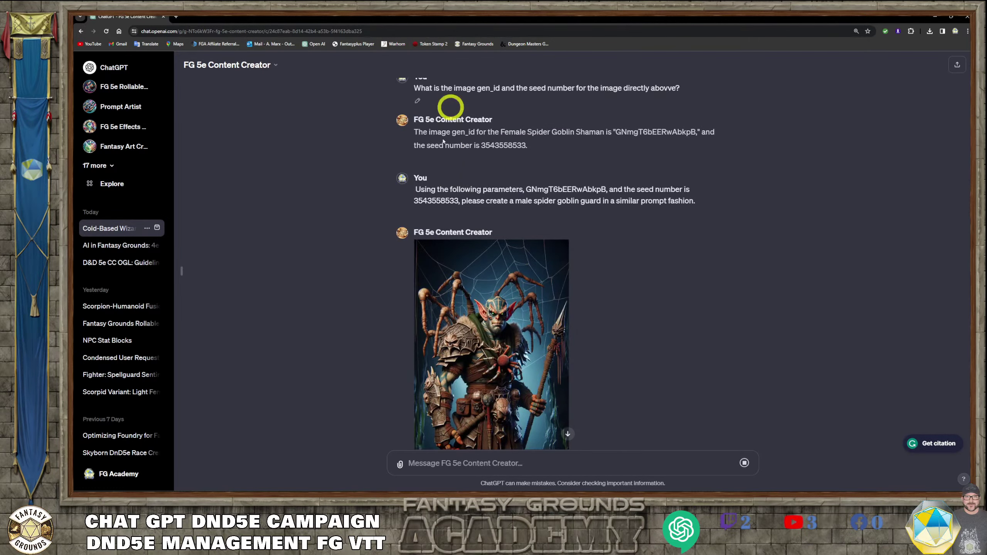
scroll(481, 246, "down", 2)
scroll(481, 246, "down", 5)
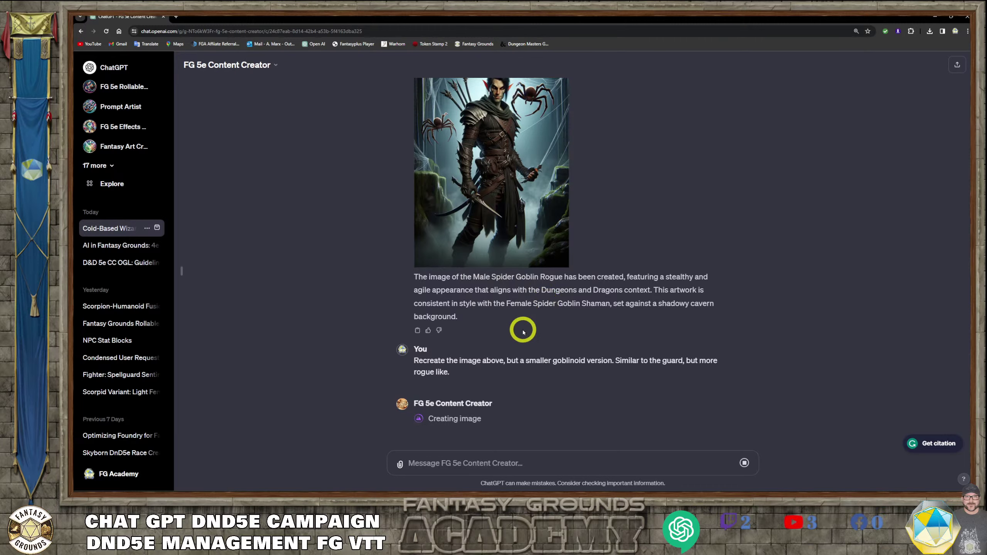
scroll(523, 295, "up", 2)
scroll(523, 291, "up", 3)
scroll(523, 291, "down", 2)
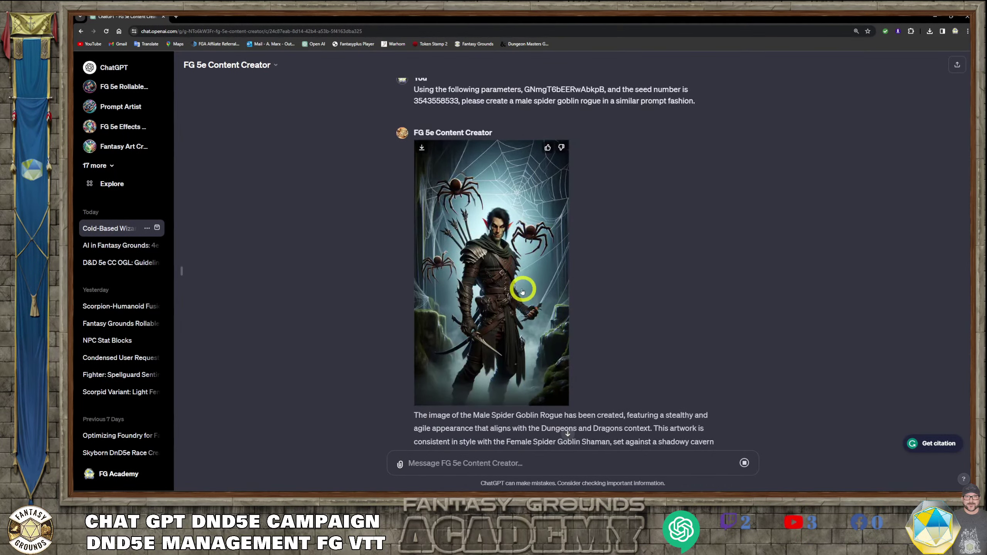
left_click(523, 290)
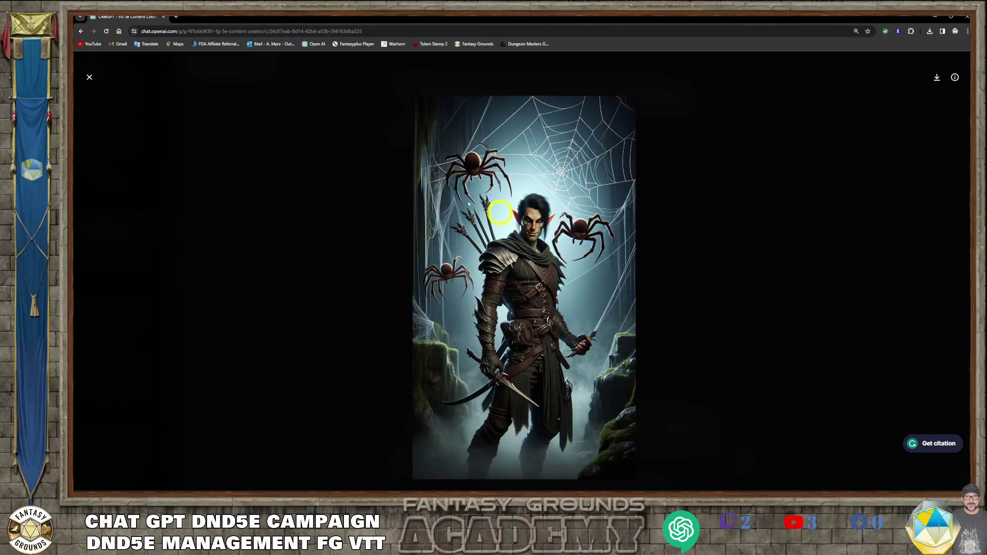
left_click(89, 77)
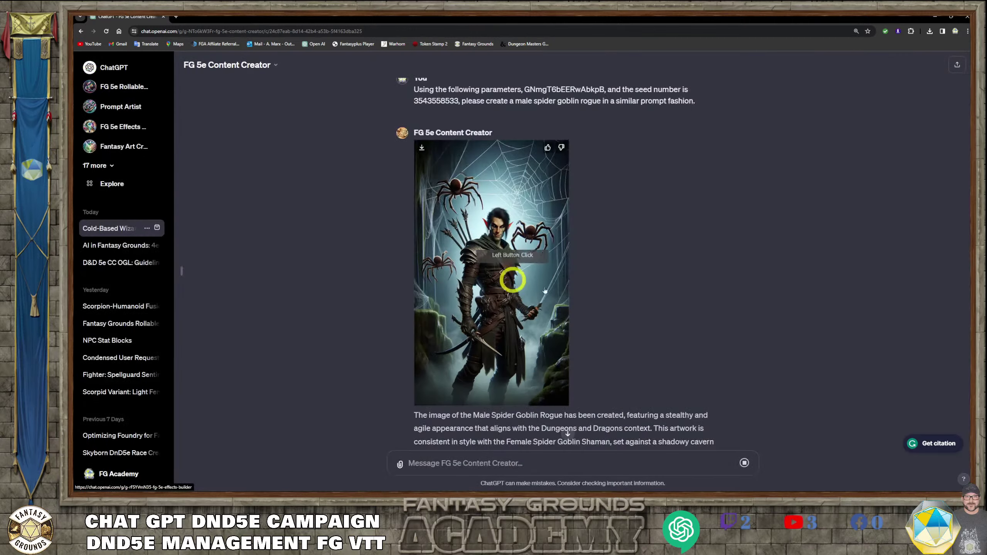
scroll(545, 290, "down", 3)
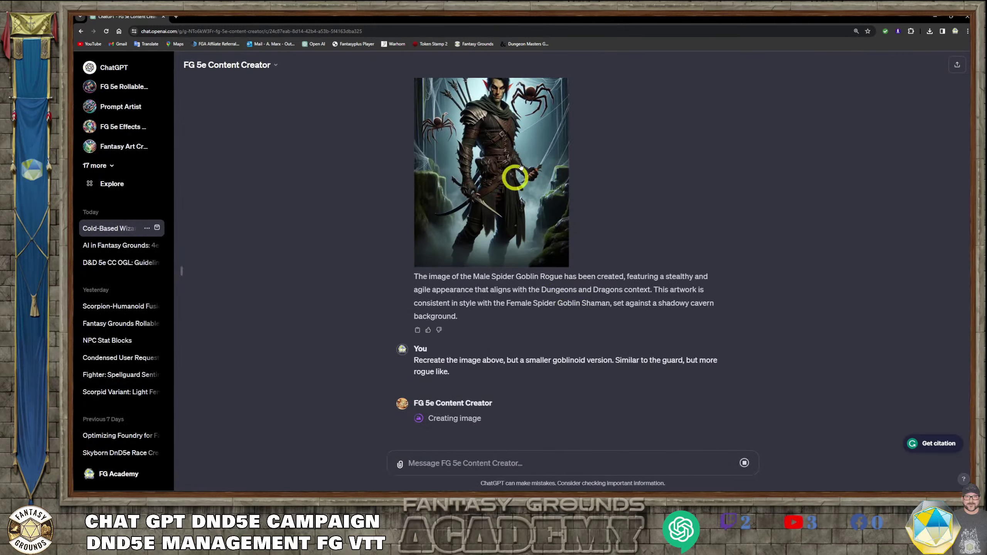
scroll(556, 277, "up", 2)
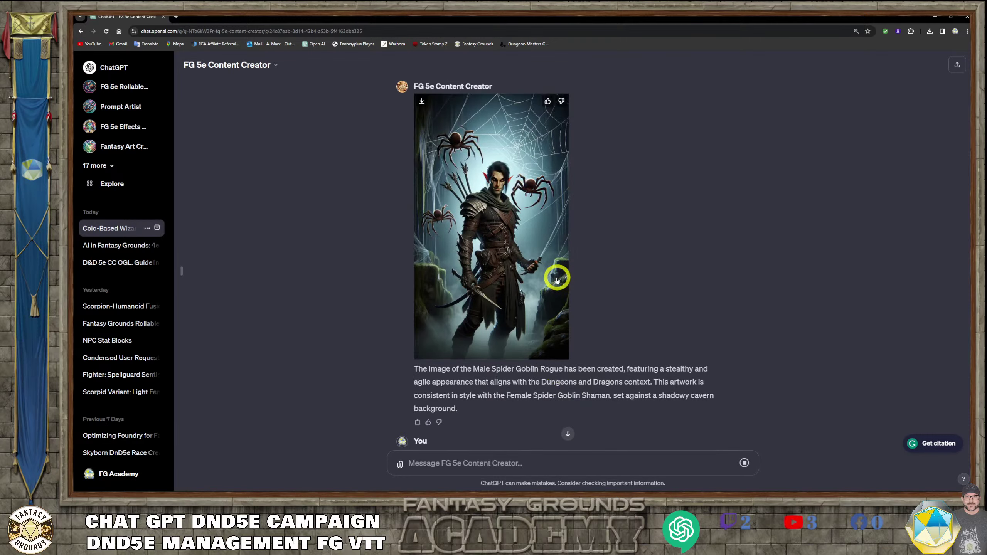
scroll(557, 280, "down", 2)
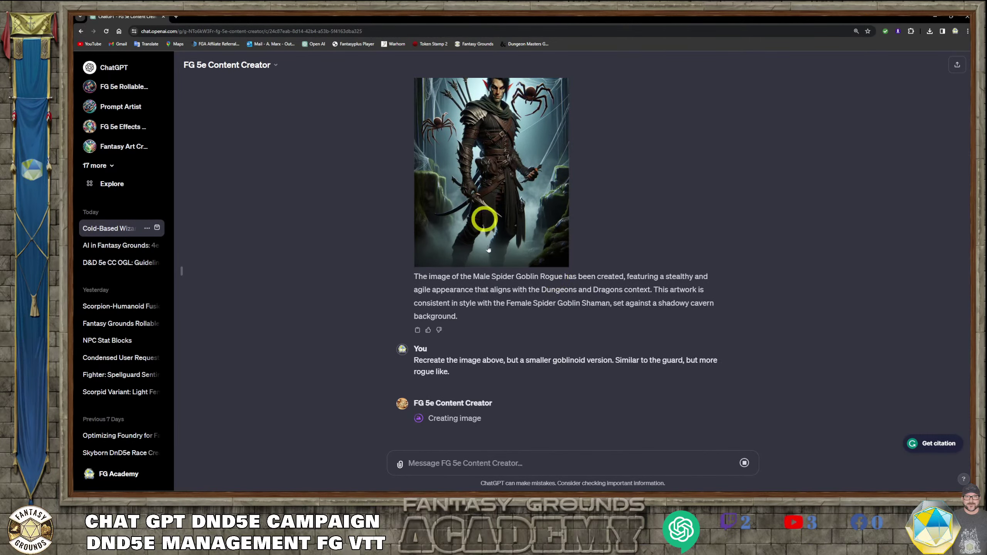
left_click(499, 462)
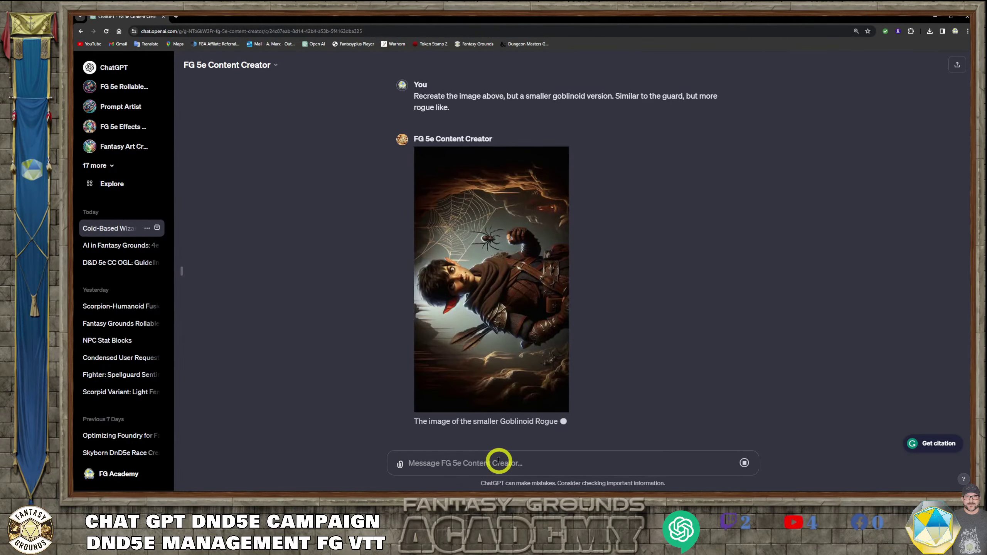
Copy the earlier full body female Spider Goblin shaman prompt from the conversation into the message draft.
mouse_move(510, 334)
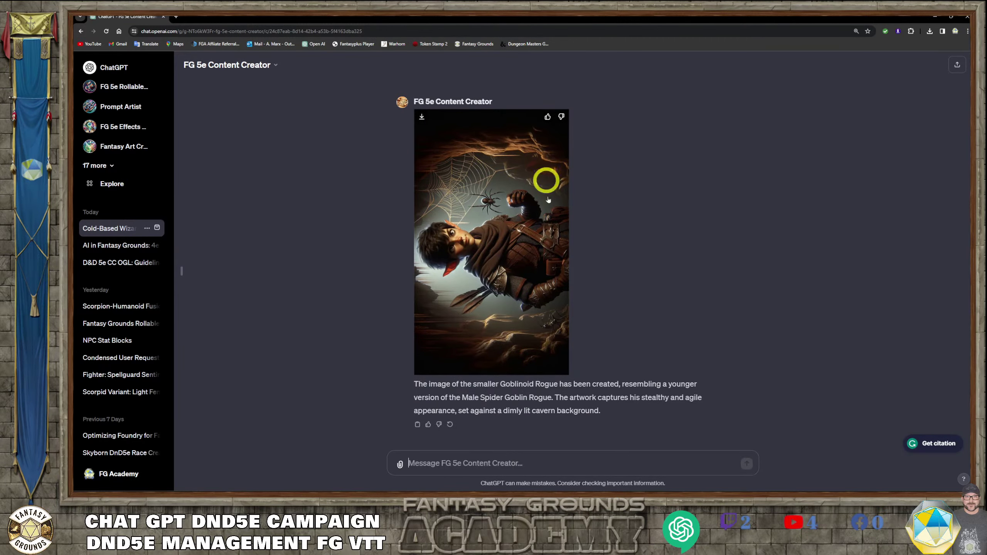
scroll(481, 306, "up", 20)
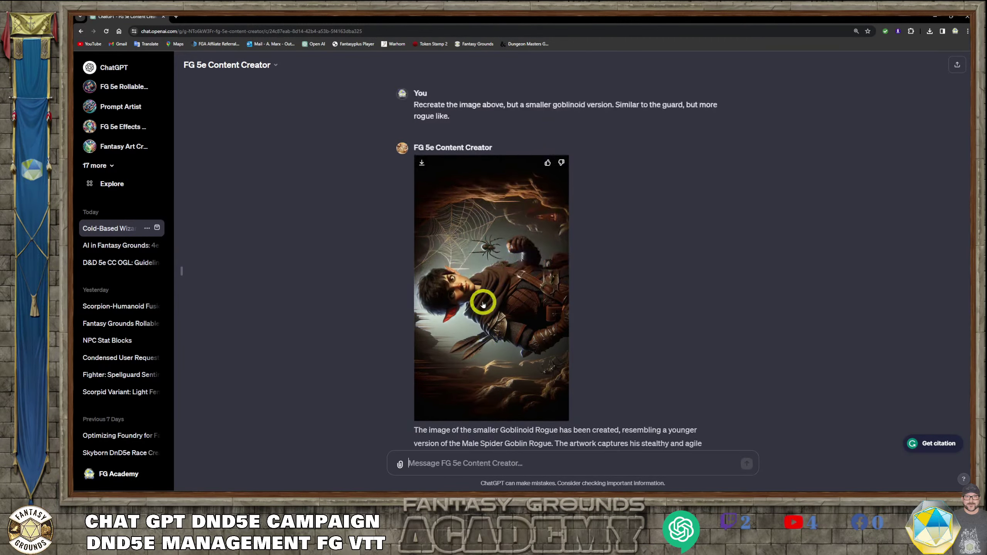
scroll(482, 298, "up", 20)
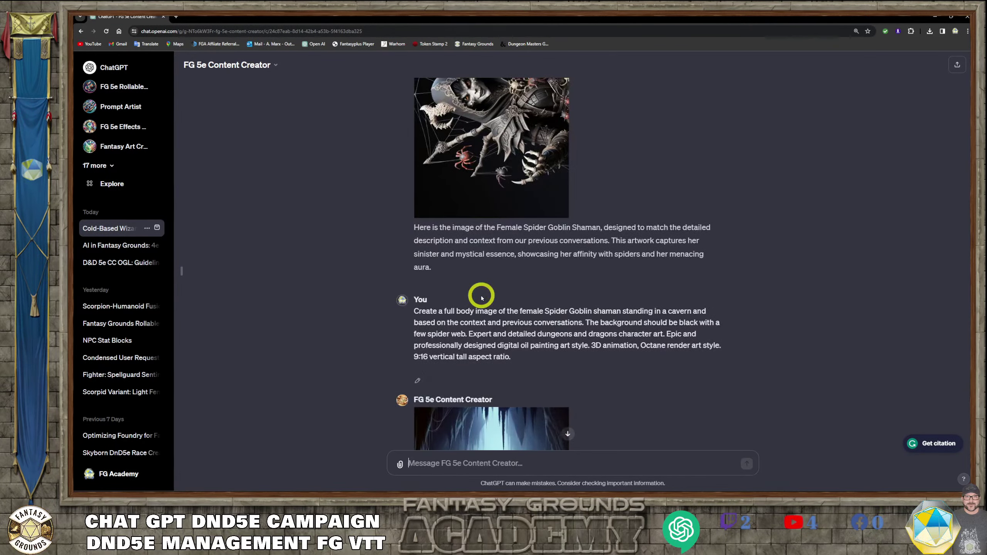
left_click_drag(513, 358, 408, 316)
right_click(453, 315)
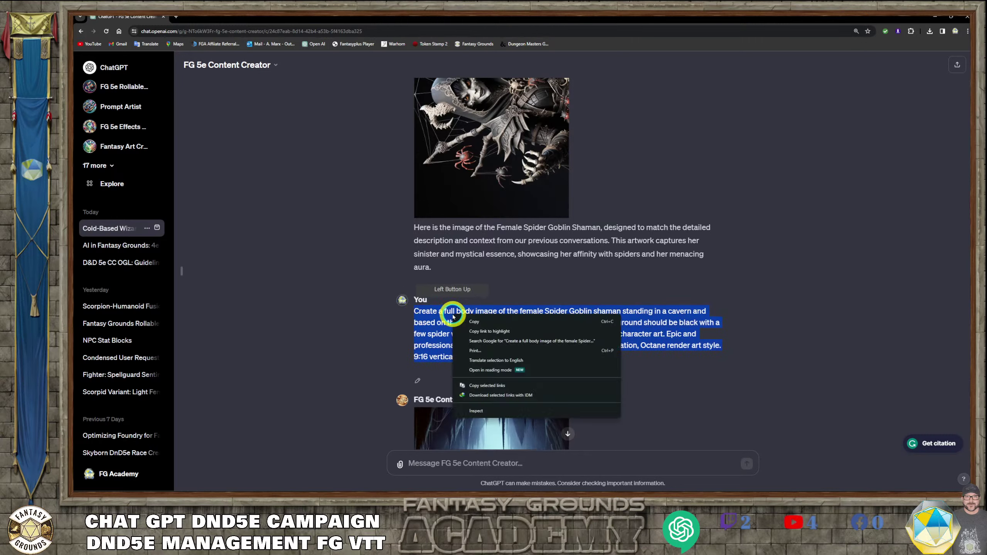
left_click(474, 322)
left_click(470, 456)
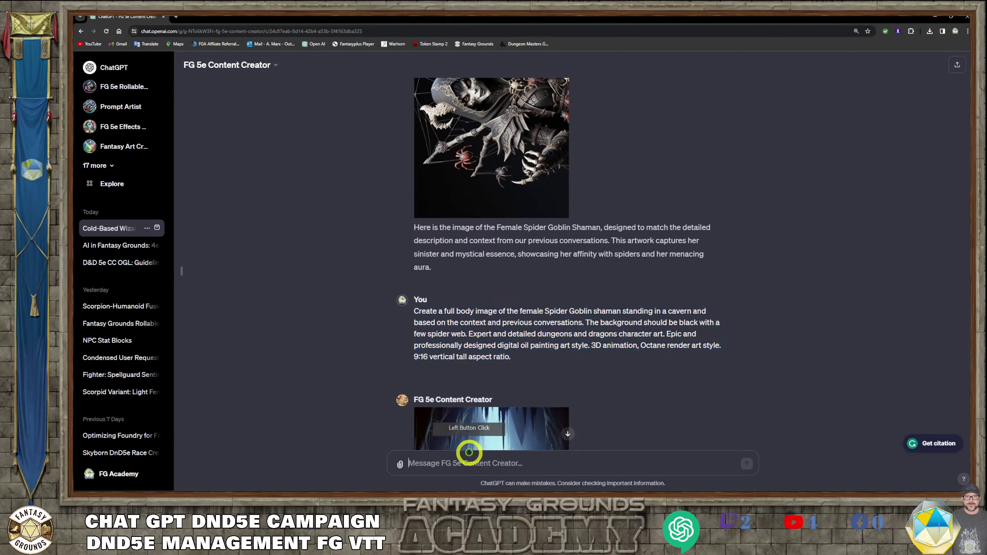
key("ctrl+v")
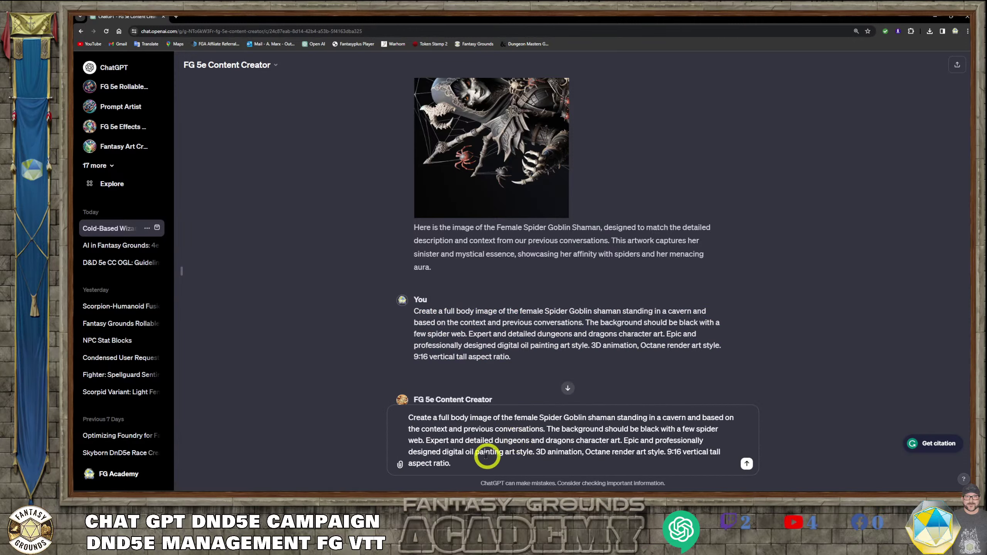
scroll(531, 367, "down", 15)
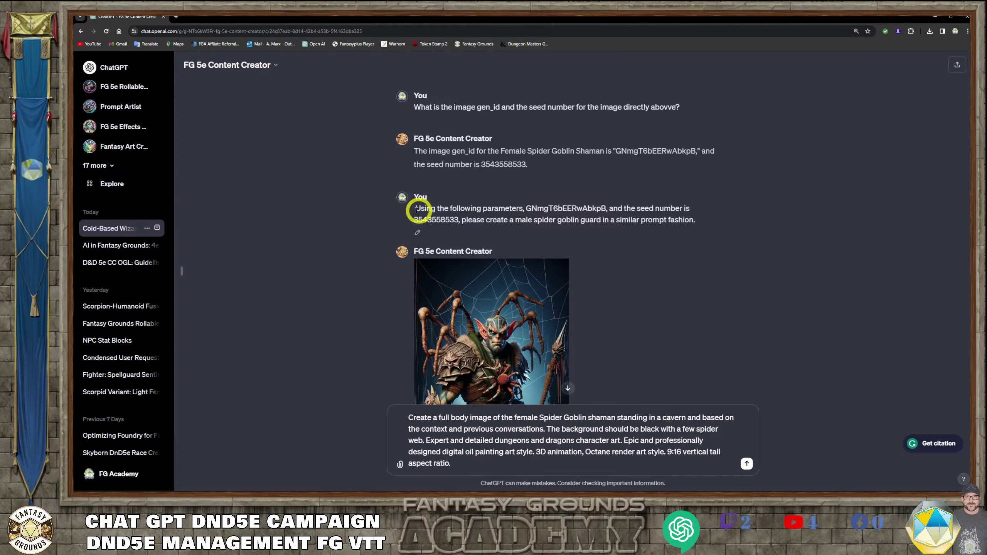
left_click_drag(415, 209, 579, 220)
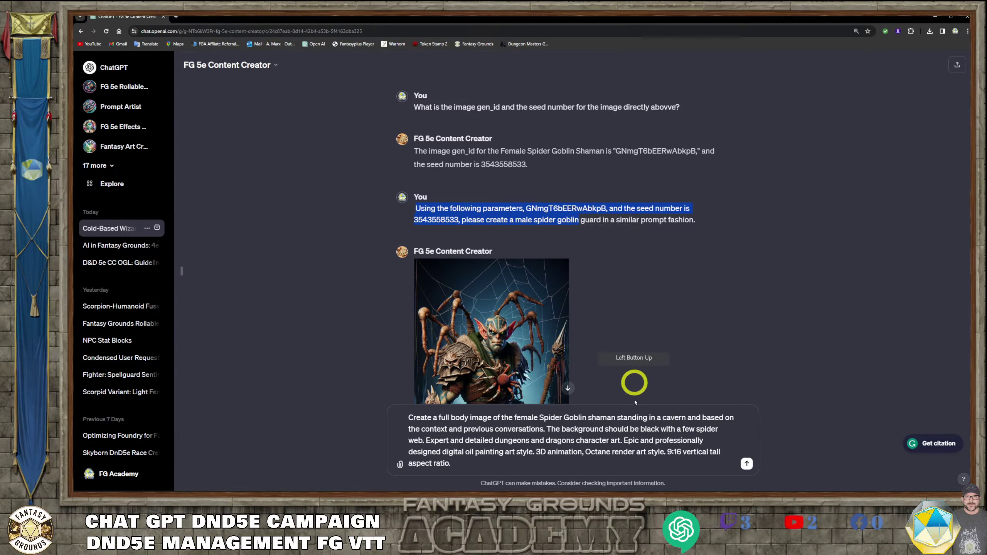
left_click(496, 465)
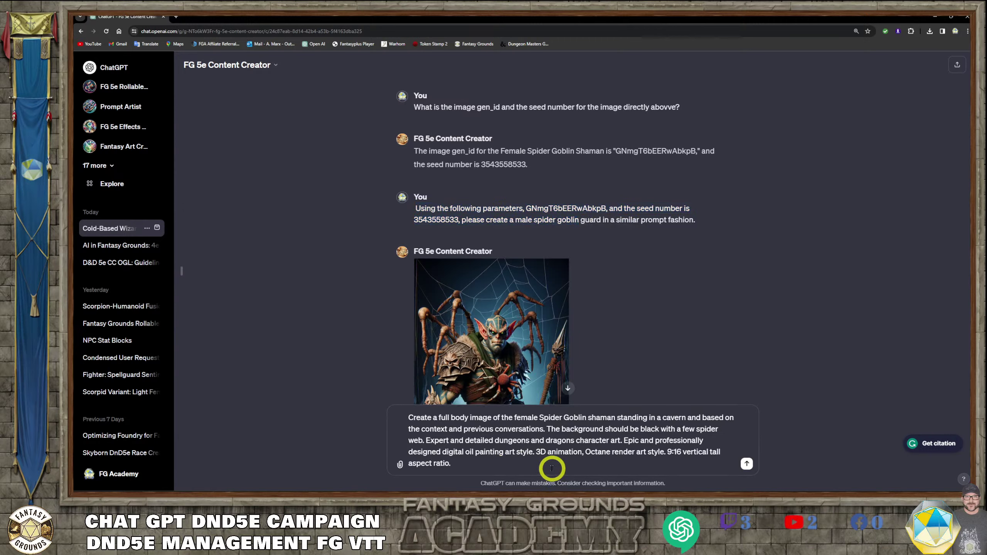
key("ctrl+v")
scroll(590, 463, "down", 1)
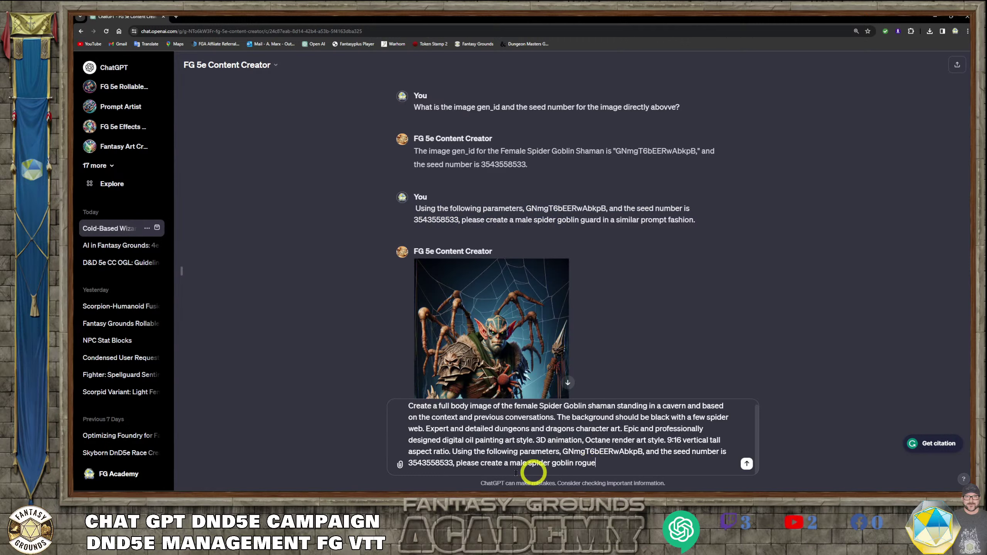
Delete the seed number and its phrase "and the seed number is" from the draft prompt.
left_click_drag(453, 463, 393, 463)
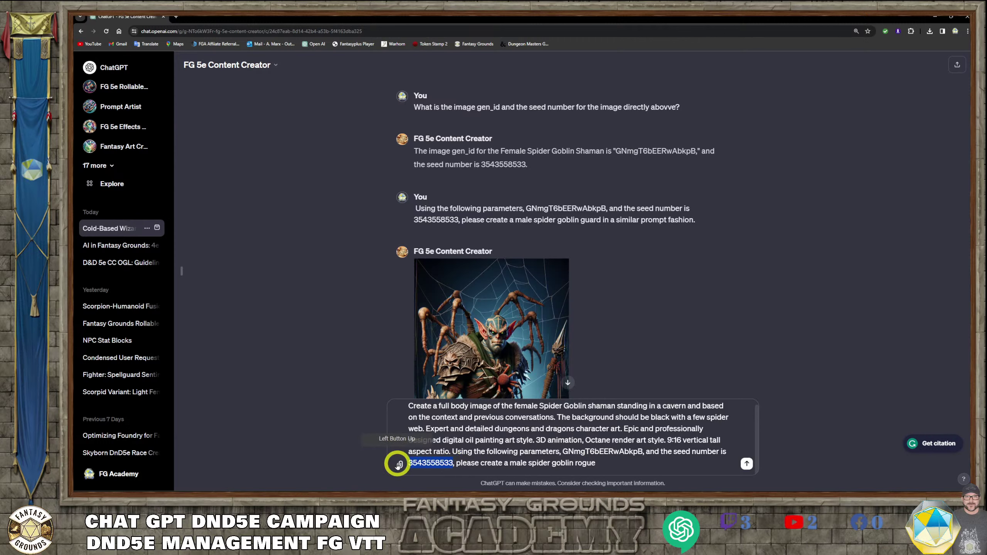
key("BackSpace")
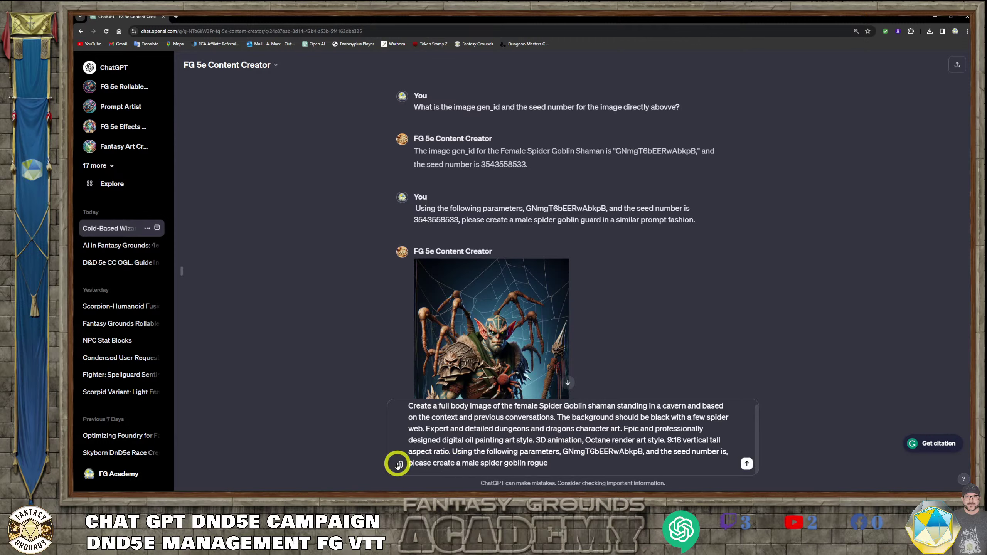
key("BackSpace")
key("BackSpace")
key("BackSpace")
key("BackSpace")
key("BackSpace")
key("BackSpace")
key("BackSpace")
key("BackSpace")
key("BackSpace")
key("BackSpace")
key("BackSpace")
key("BackSpace")
key("BackSpace")
key("BackSpace")
key("BackSpace")
key("BackSpace")
key("BackSpace")
key("BackSpace")
key("BackSpace")
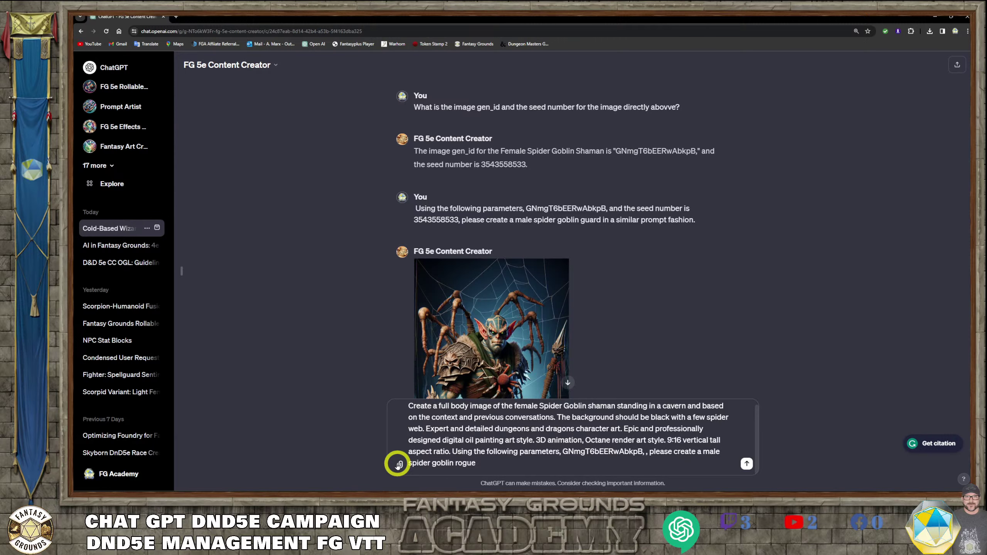
Insert "image gen_id" before GNmgT6bEERwAbkpB in the draft, remove the extra comma after it, and end the prompt with a period.
left_click(562, 451)
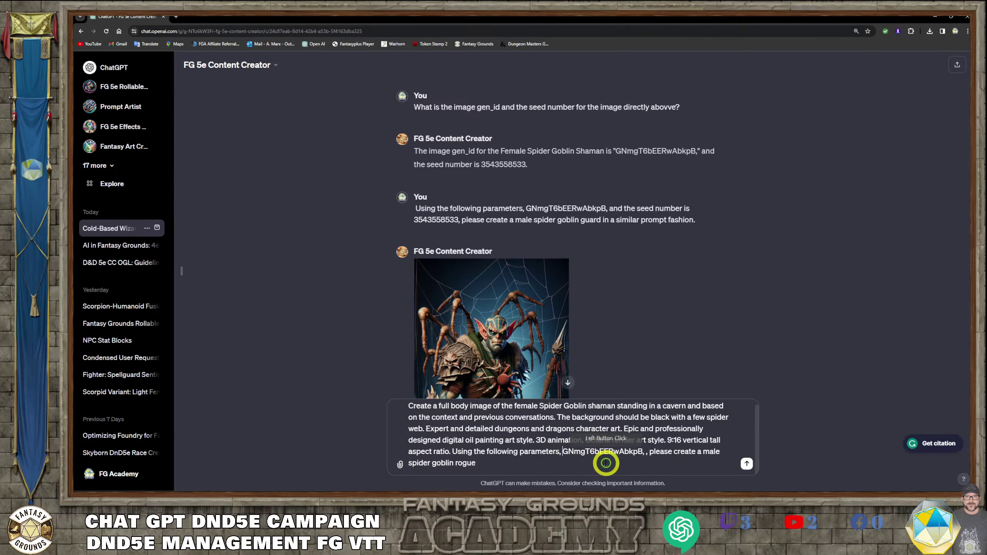
type("g")
key("BackSpace")
type("image ge")
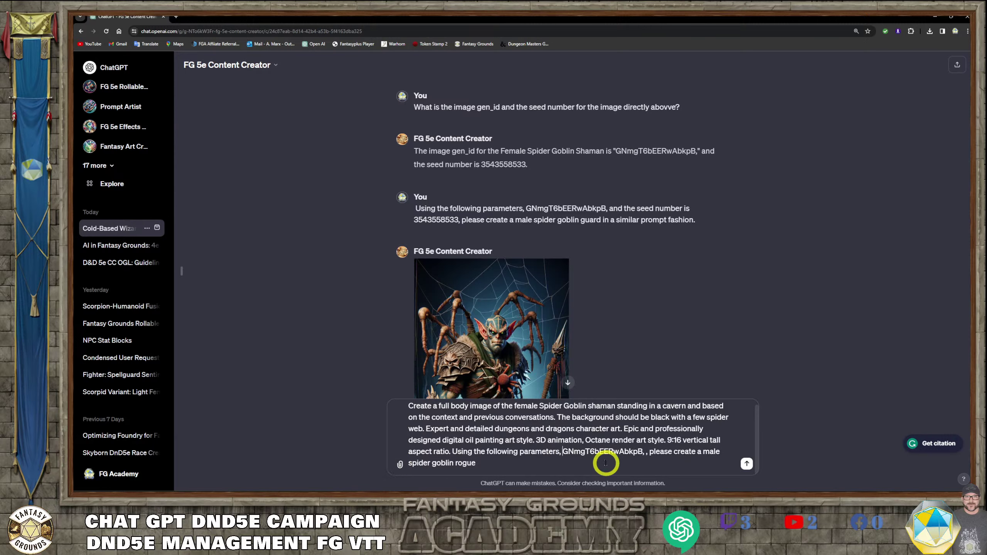
type("n_")
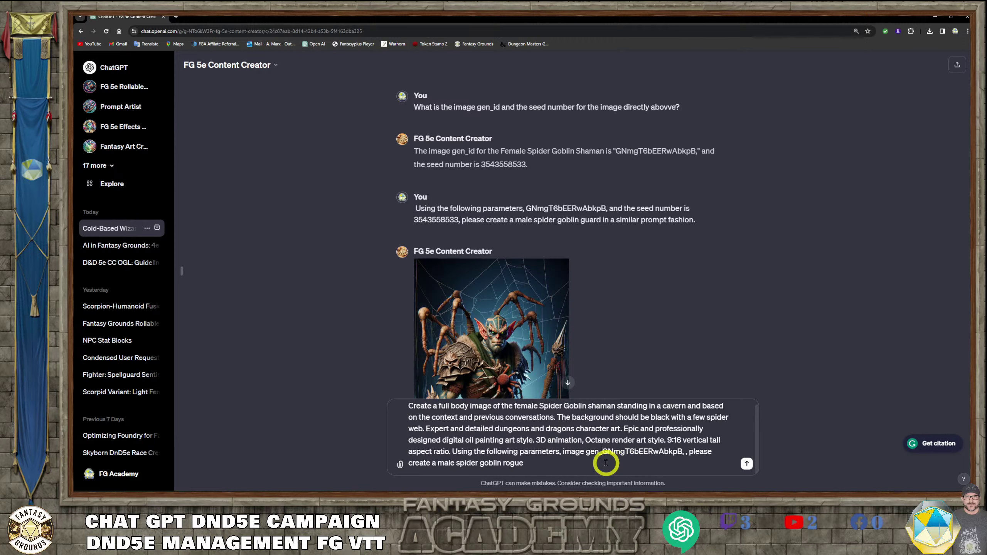
type("id")
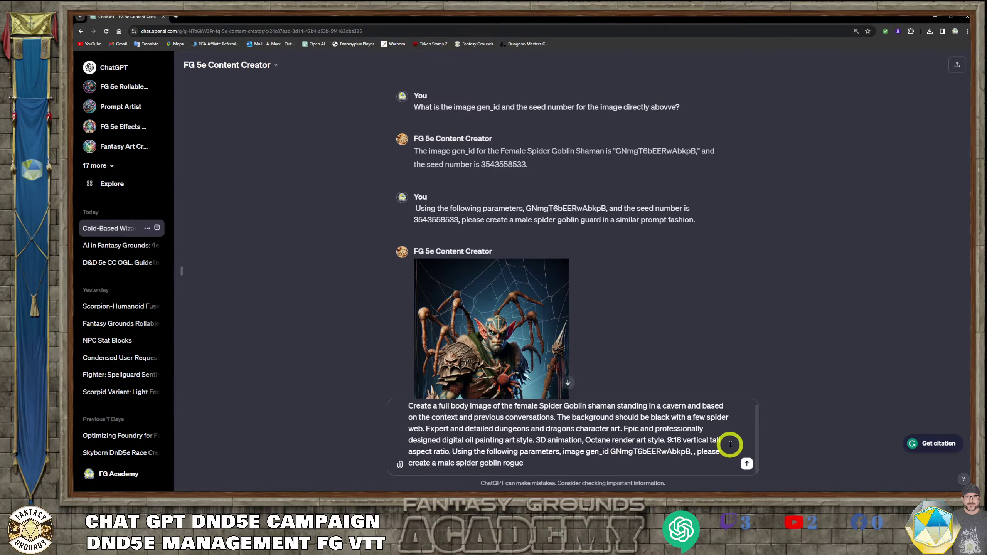
left_click(696, 452)
key("BackSpace")
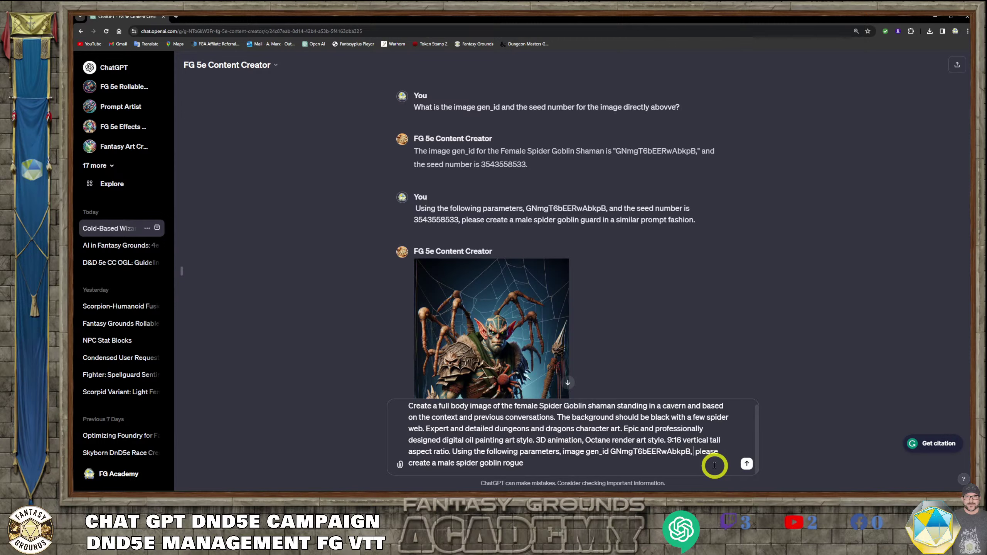
left_click(559, 465)
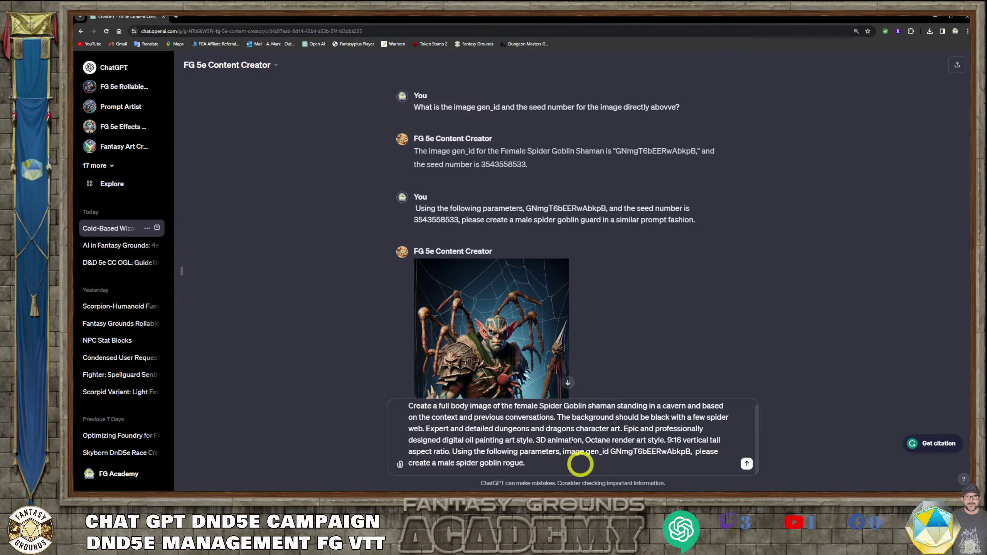
Replace "female" with "male" and "shaman" with "ROGUE" in the opening sentence of the draft prompt.
left_click_drag(617, 407, 589, 407)
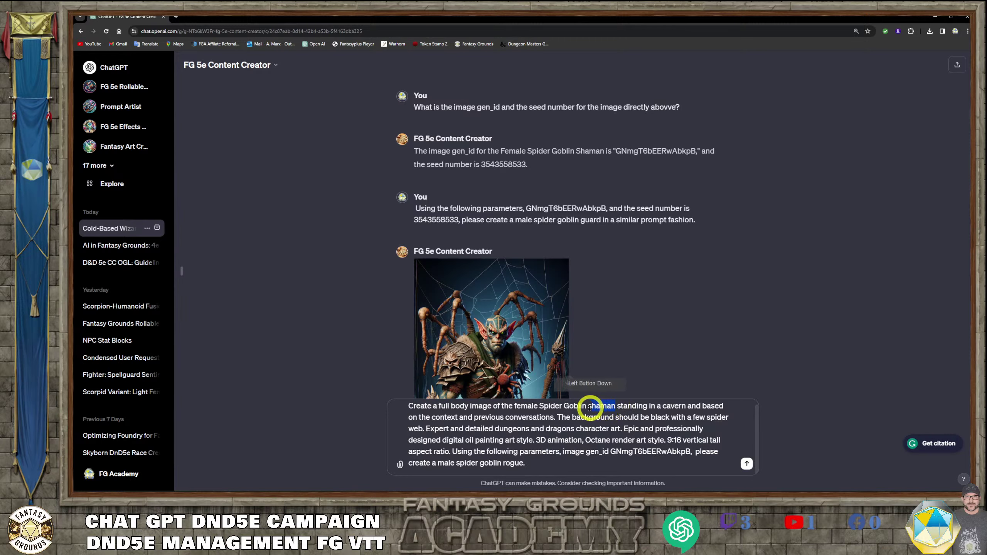
double_click(521, 408)
type("male")
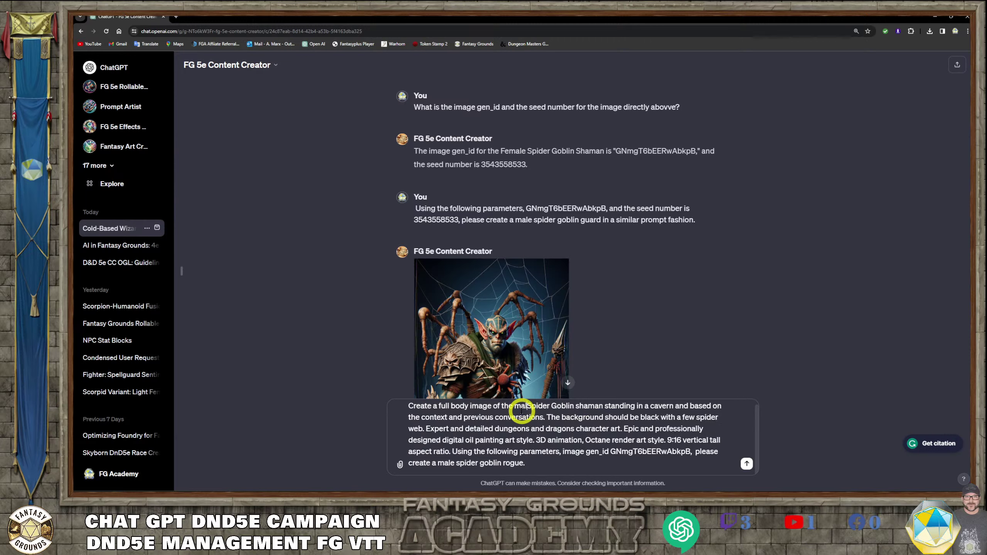
left_click_drag(610, 407, 583, 412)
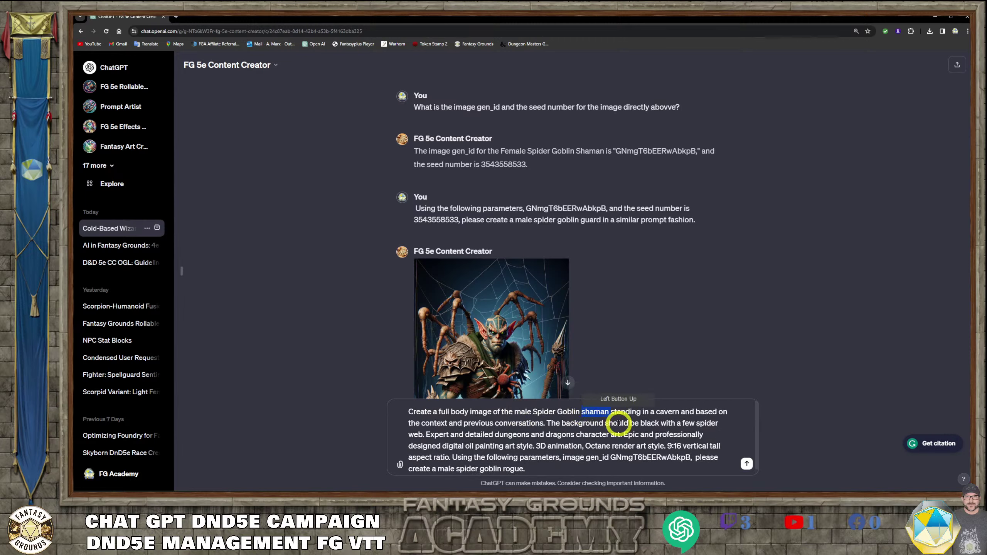
type("ROGUE")
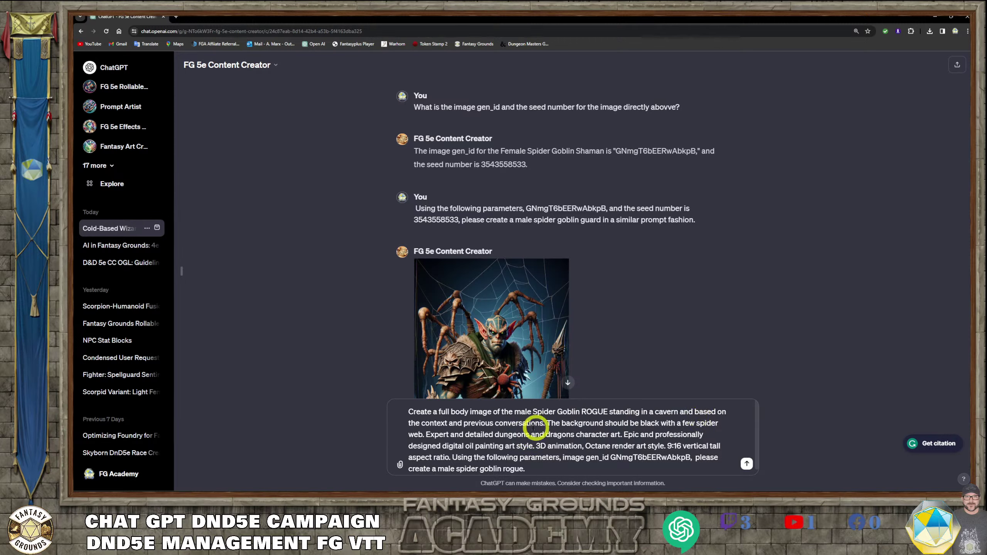
Change "web" to "webs" in the background description and send the prompt.
left_click_drag(546, 423, 403, 424)
left_click(593, 434)
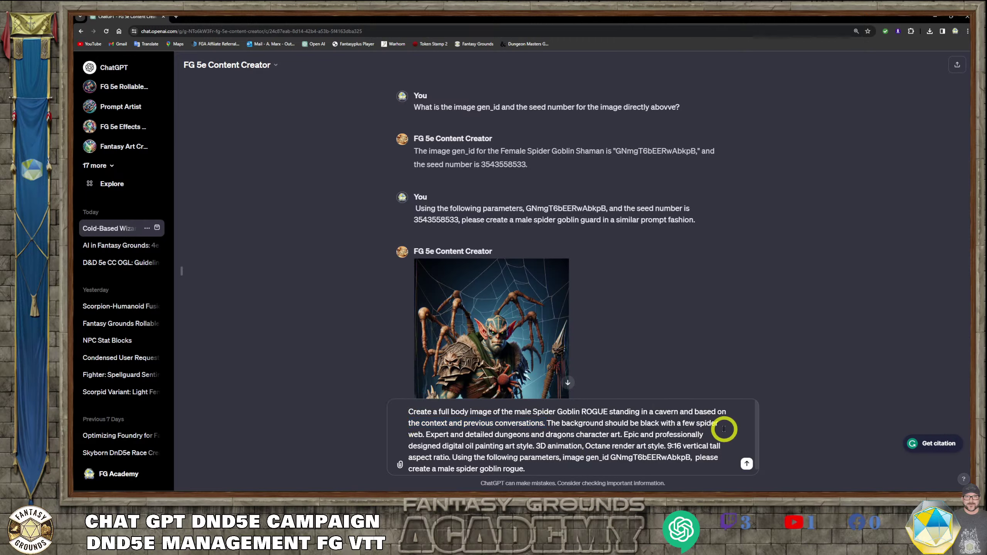
left_click(425, 434)
type("s")
left_click(654, 464)
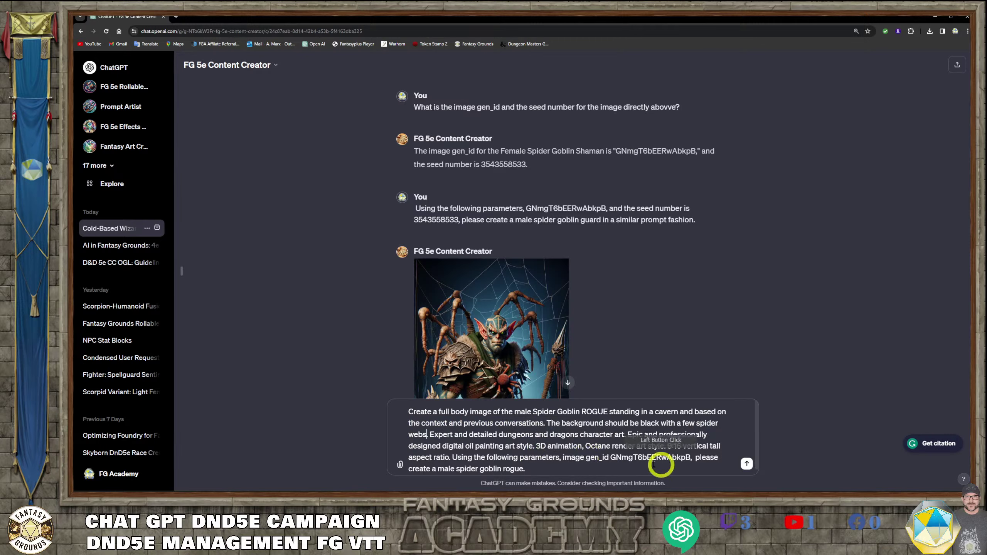
left_click(746, 464)
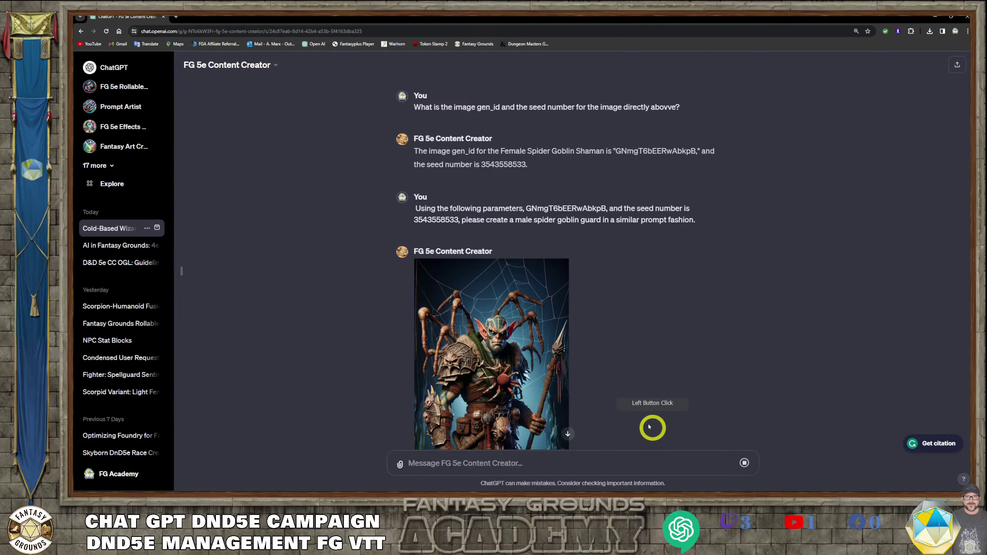
View the smaller goblinoid rogue image at full size, and examine the image generated from the new male Spider Goblin ROGUE prompt.
scroll(649, 427, "down", 15)
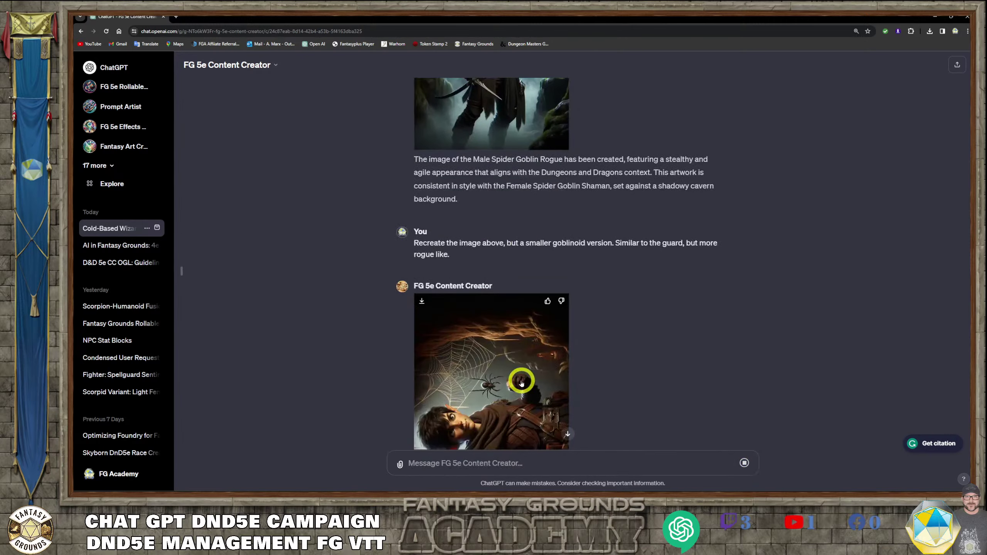
scroll(522, 383, "down", 8)
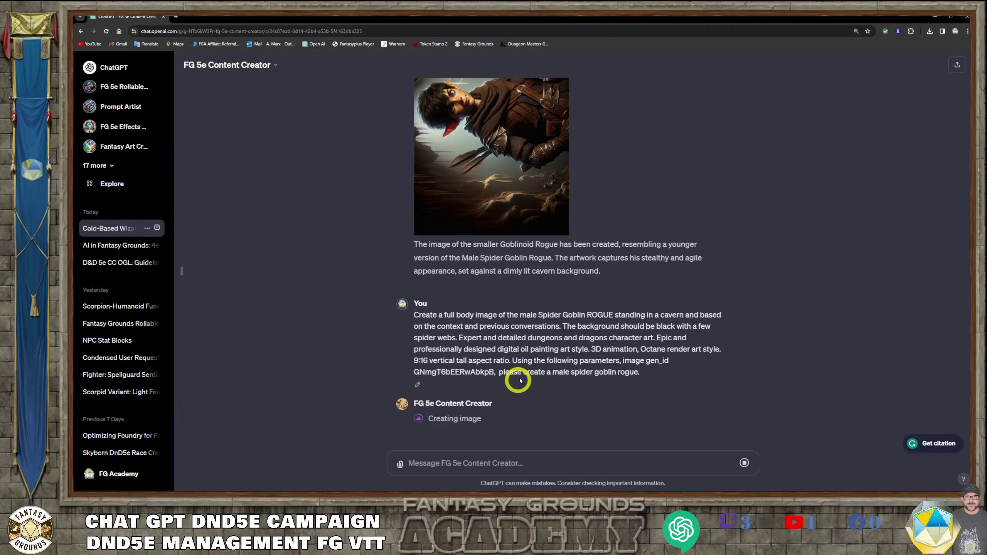
left_click(494, 121)
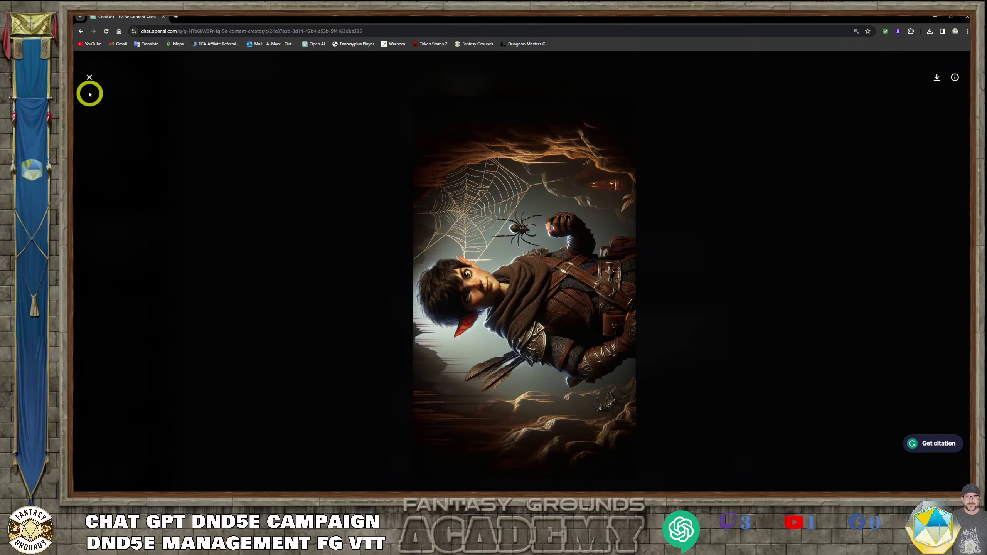
left_click(89, 77)
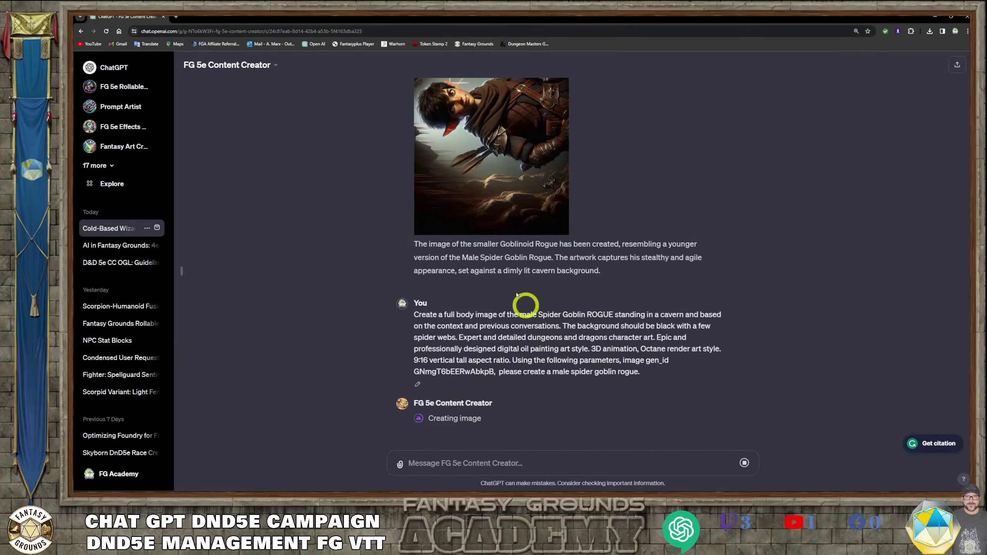
scroll(522, 180, "down", 2)
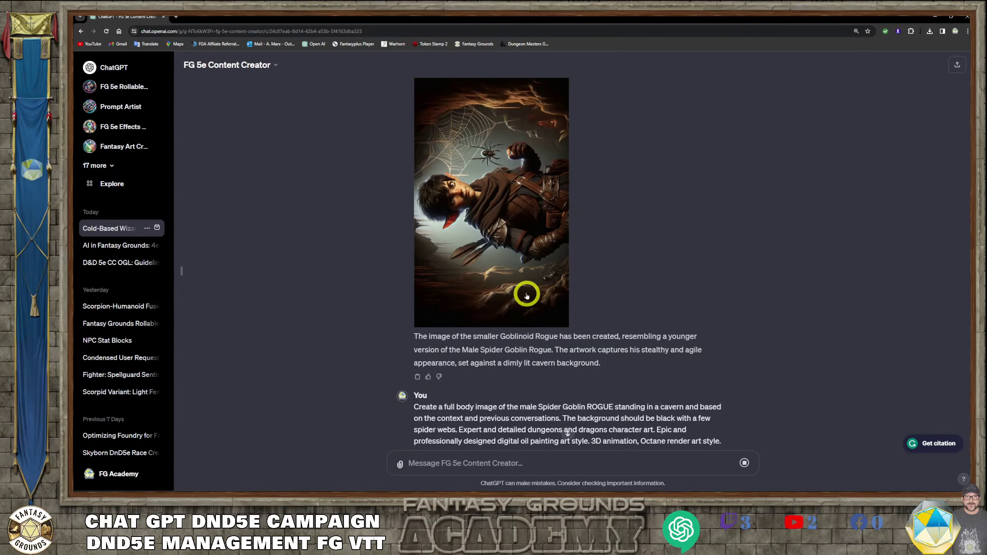
scroll(498, 166, "up", 1)
scroll(531, 249, "down", 3)
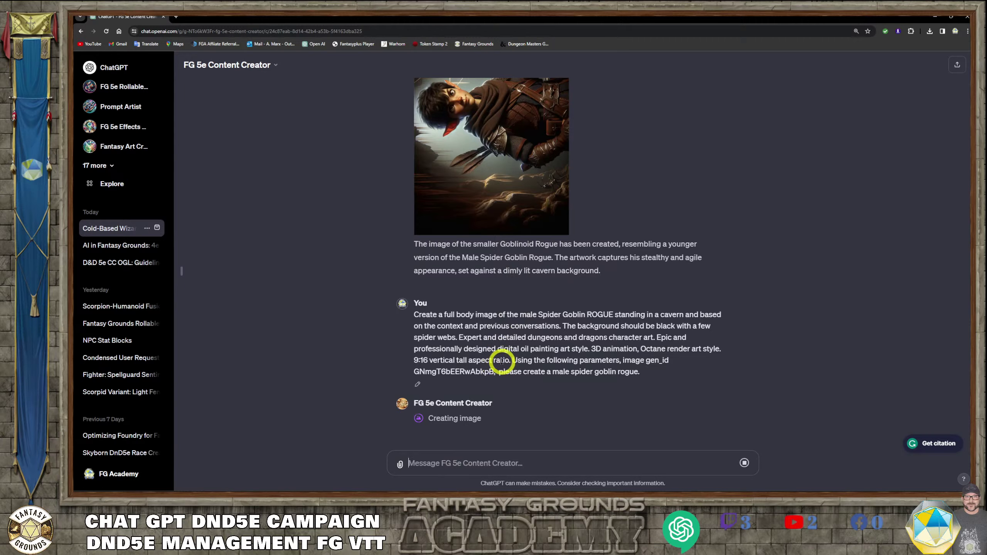
scroll(505, 366, "up", 5)
scroll(509, 368, "down", 4)
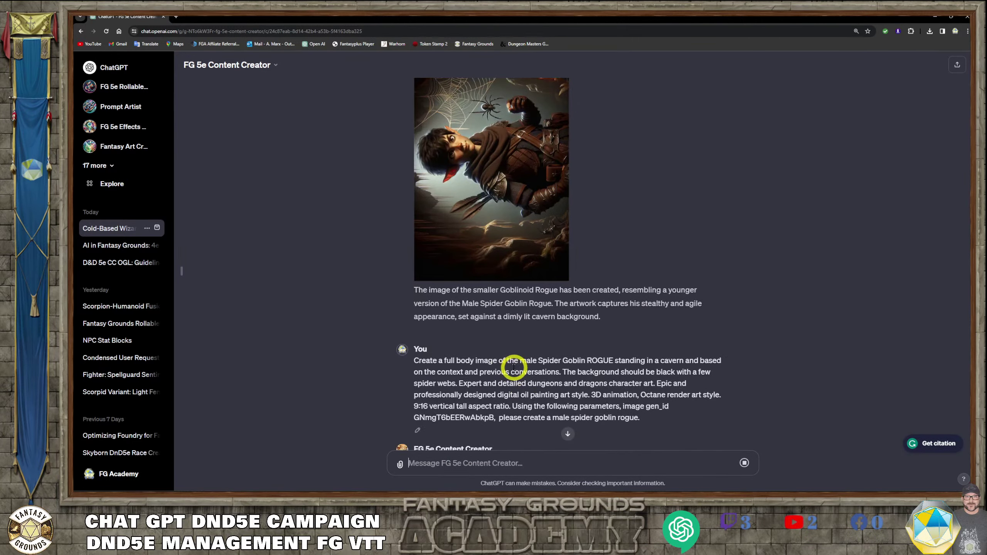
scroll(513, 367, "down", 8)
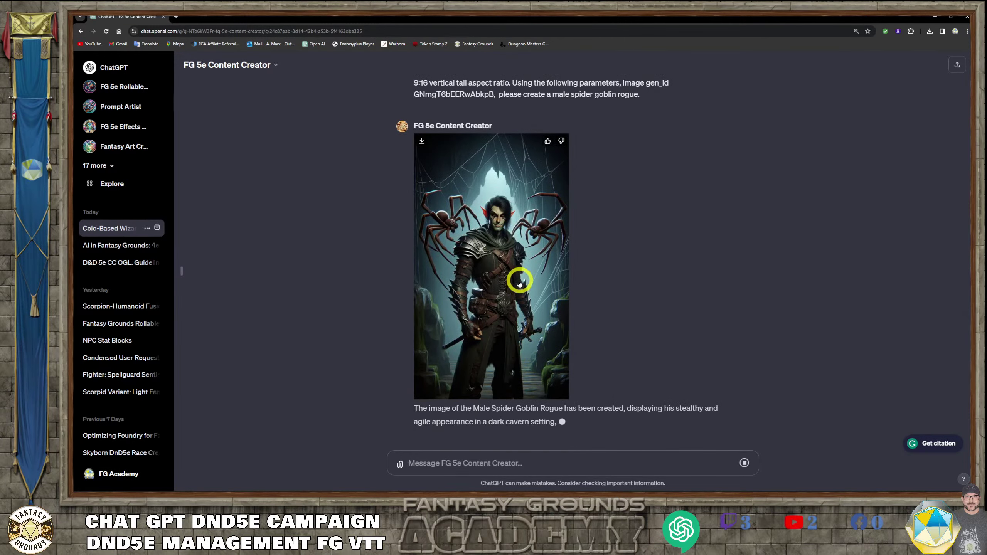
scroll(511, 249, "up", 3)
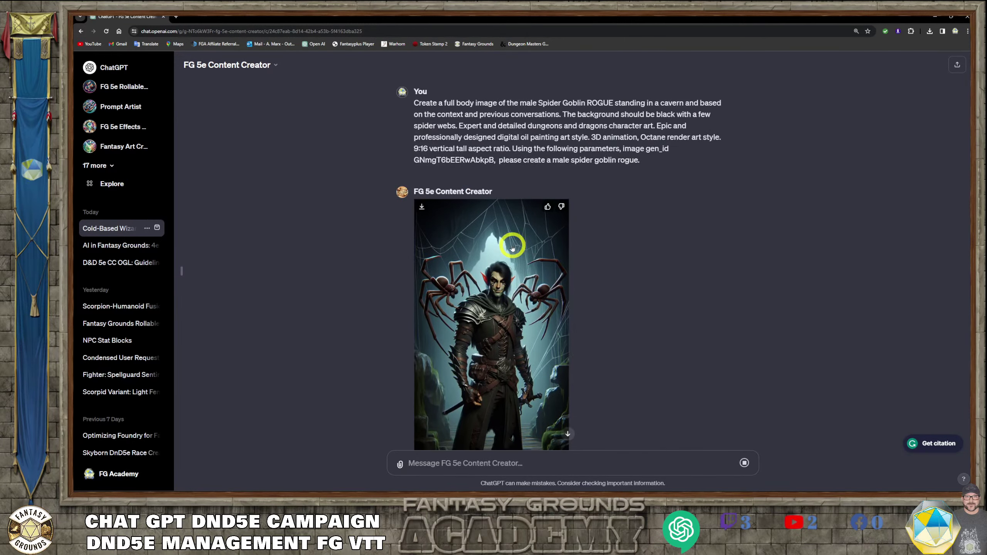
Review the generated male rogue image, copy the full male Spider Goblin ROGUE prompt from the chat, and paste it into a new message.
scroll(529, 269, "down", 1)
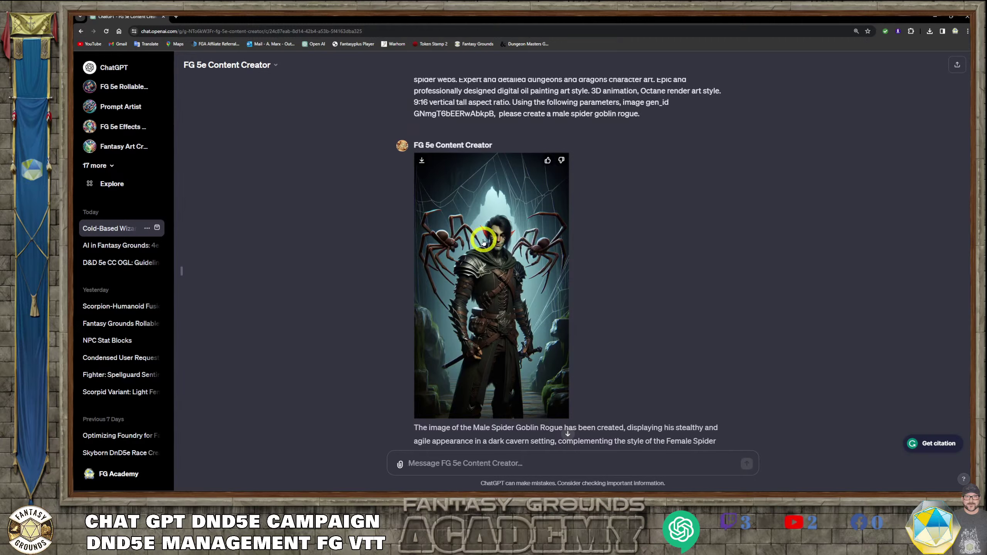
scroll(522, 253, "down", 1)
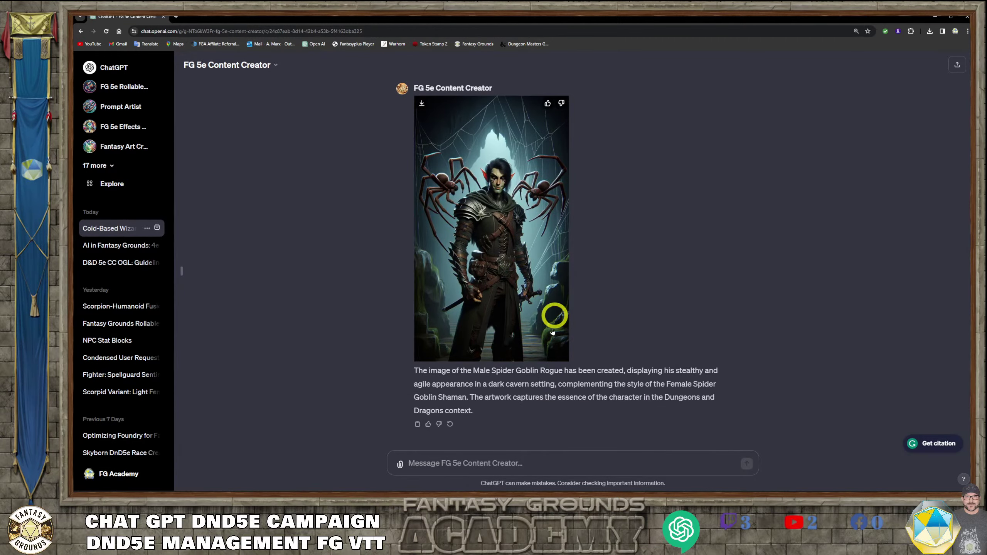
scroll(549, 383, "up", 6)
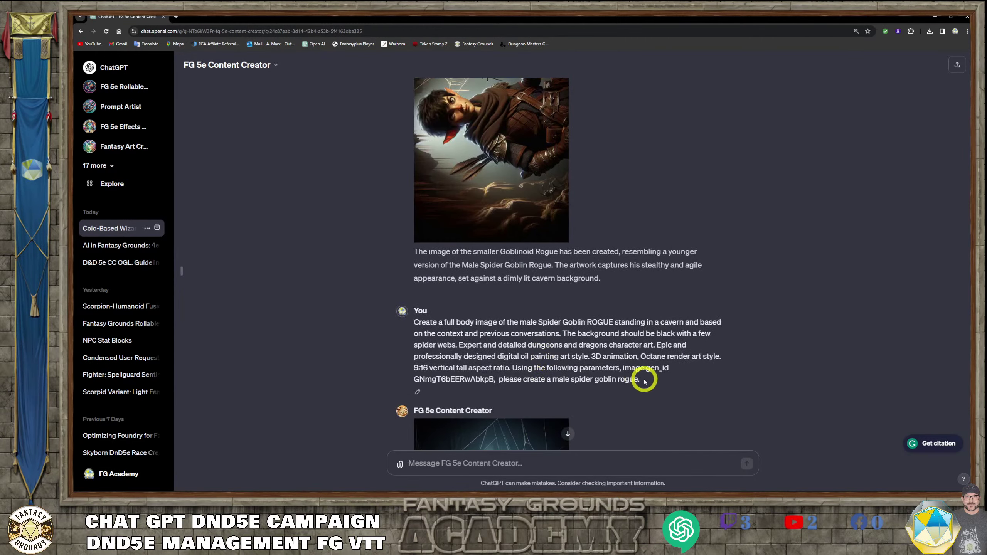
left_click_drag(642, 381, 415, 321)
key("ctrl+c")
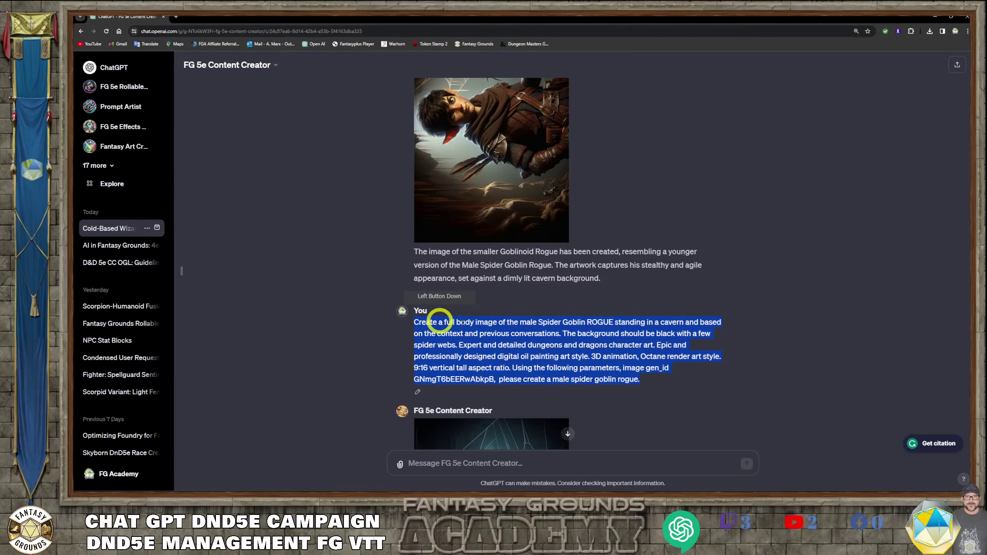
right_click(534, 316)
right_click(517, 369)
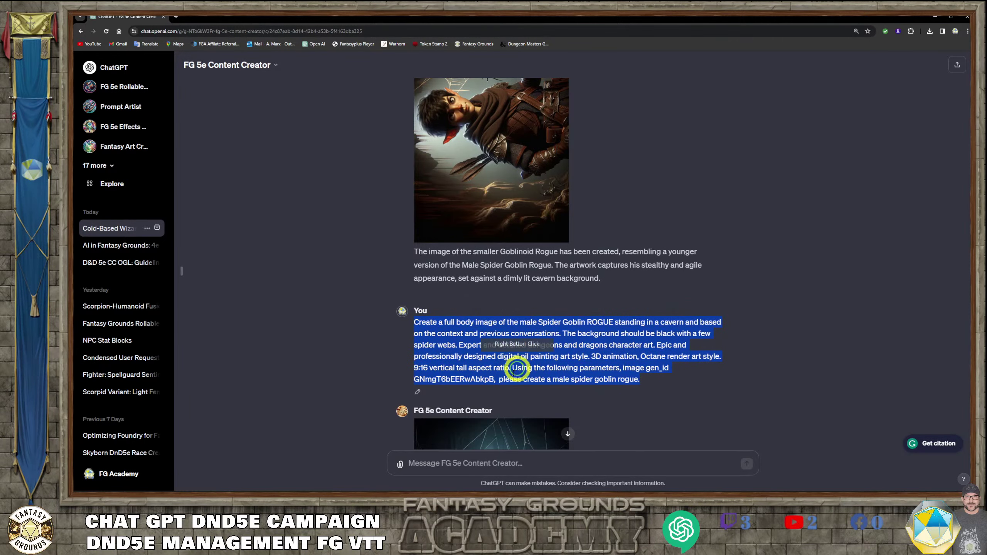
left_click(459, 463)
key("ctrl+v")
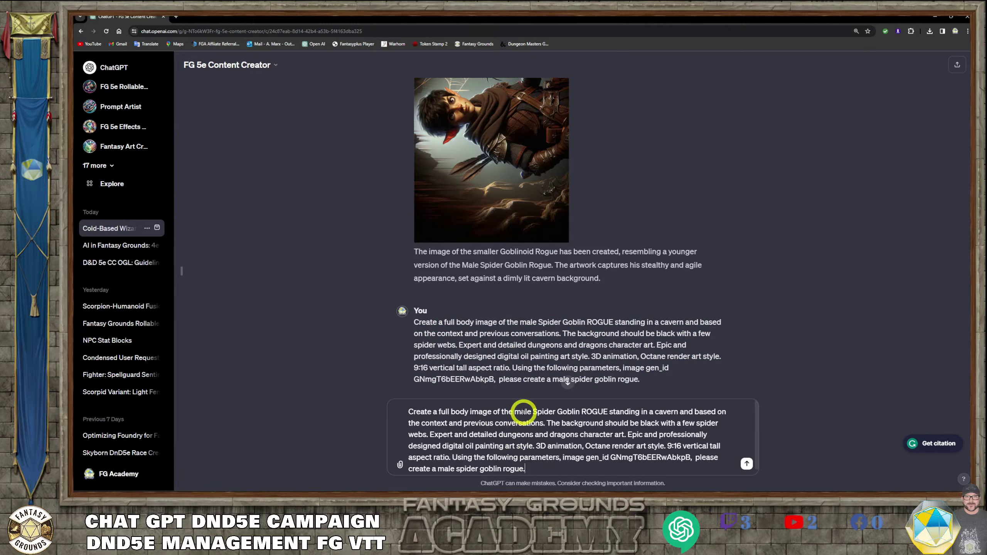
Replace "the" with "a smaller" before "male Spider Goblin ROGUE" in the draft's opening sentence.
left_click(512, 411)
key("BackSpace")
key("BackSpace")
key("BackSpace")
key("BackSpace")
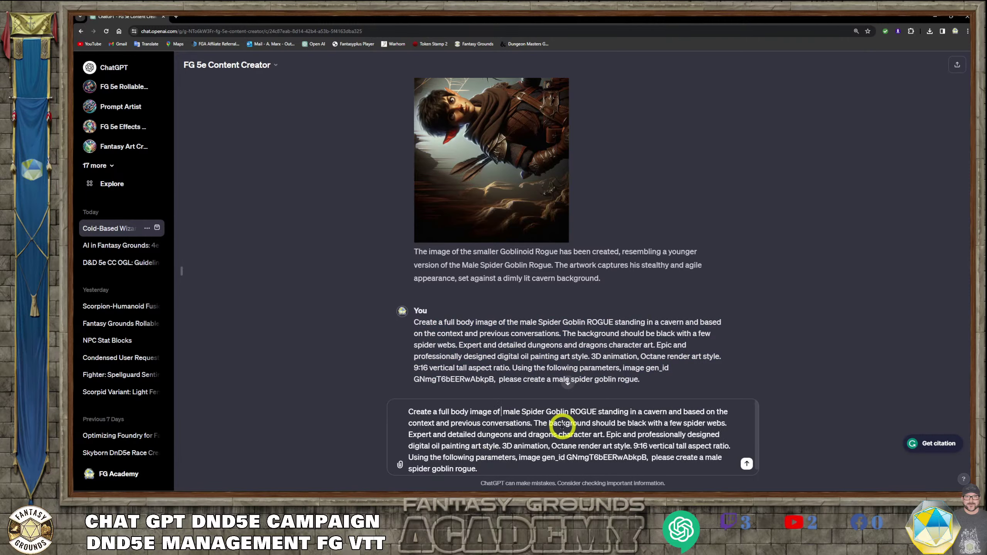
type("a smaller")
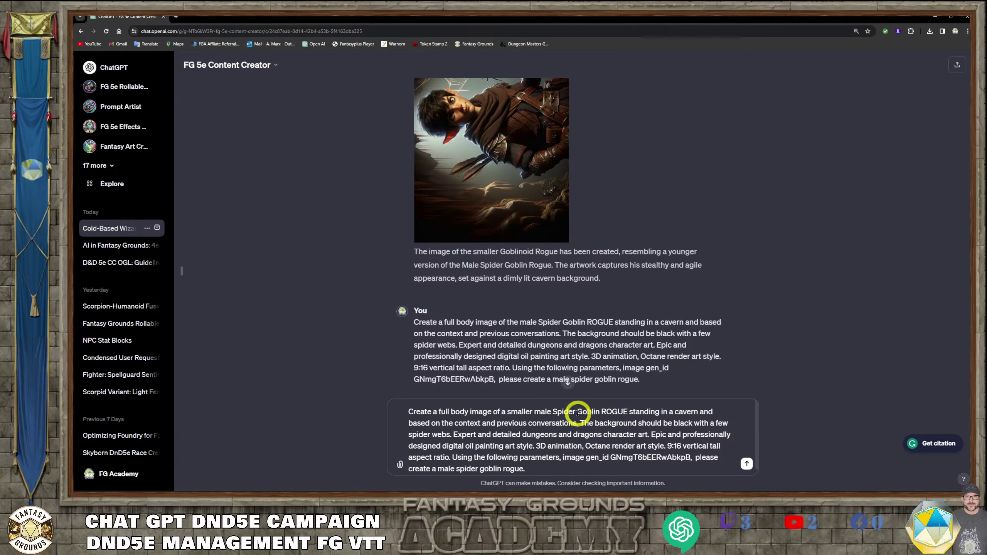
Change "goblin" to "goblinoid" in the draft's closing request and remove the word "rogue" after it.
left_click(583, 422)
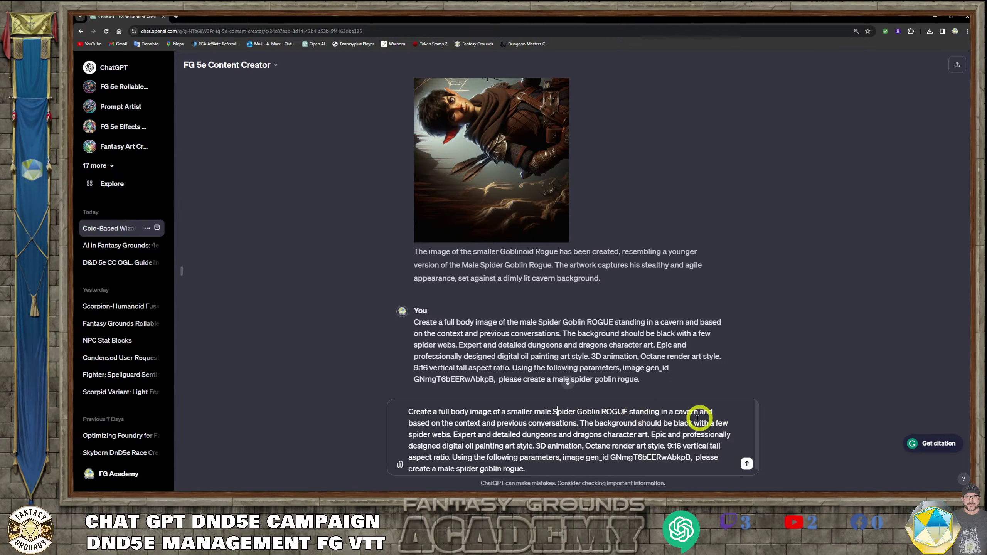
scroll(529, 435, "down", 1)
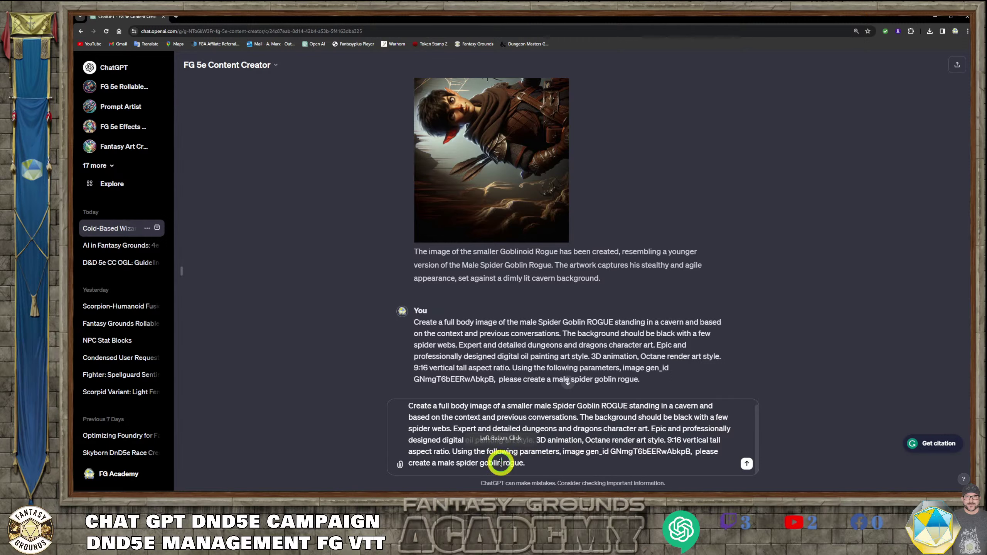
left_click(544, 474)
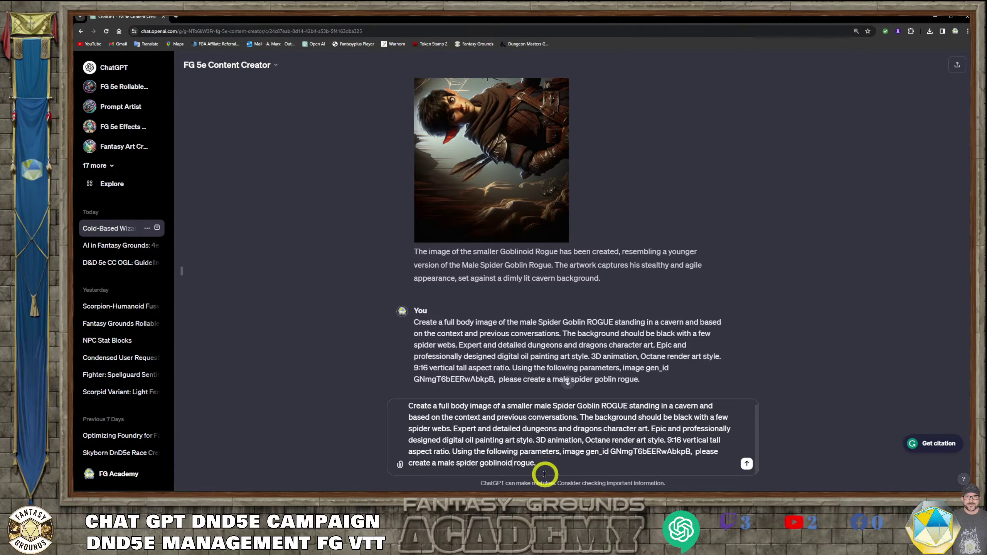
left_click(579, 481)
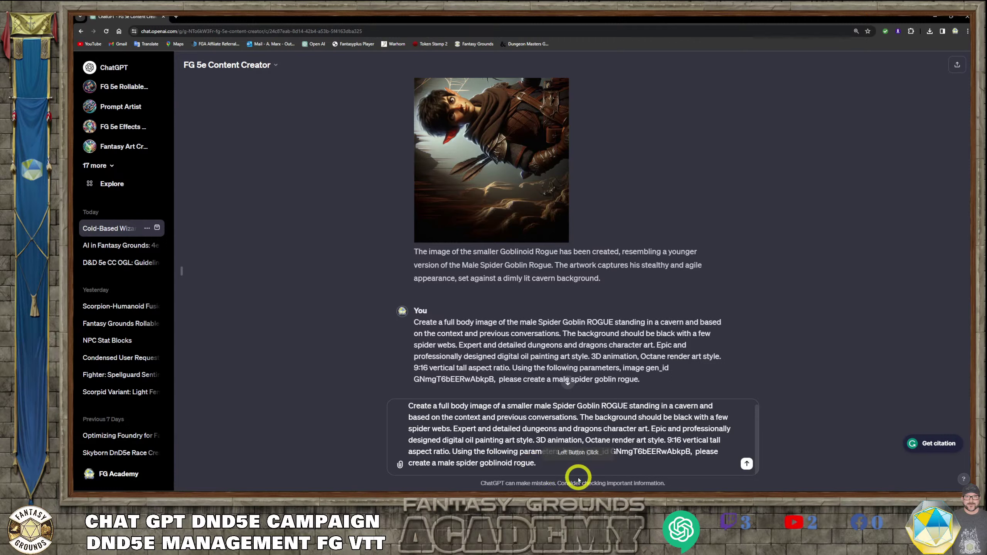
type("wi")
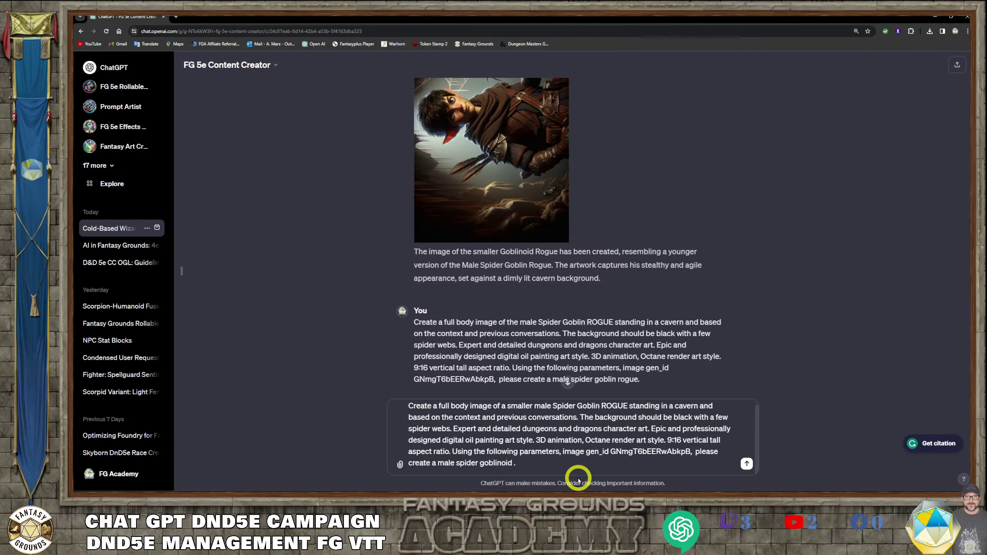
Delete the closing "please create a male spider goblinoid" request so the draft ends right after the image gen_id with a period.
key("BackSpace")
key("BackSpace")
key("BackSpace")
key("BackSpace")
key("BackSpace")
key("BackSpace")
key("BackSpace")
key("BackSpace")
key("BackSpace")
key("BackSpace")
key("BackSpace")
key("BackSpace")
key("BackSpace")
key("BackSpace")
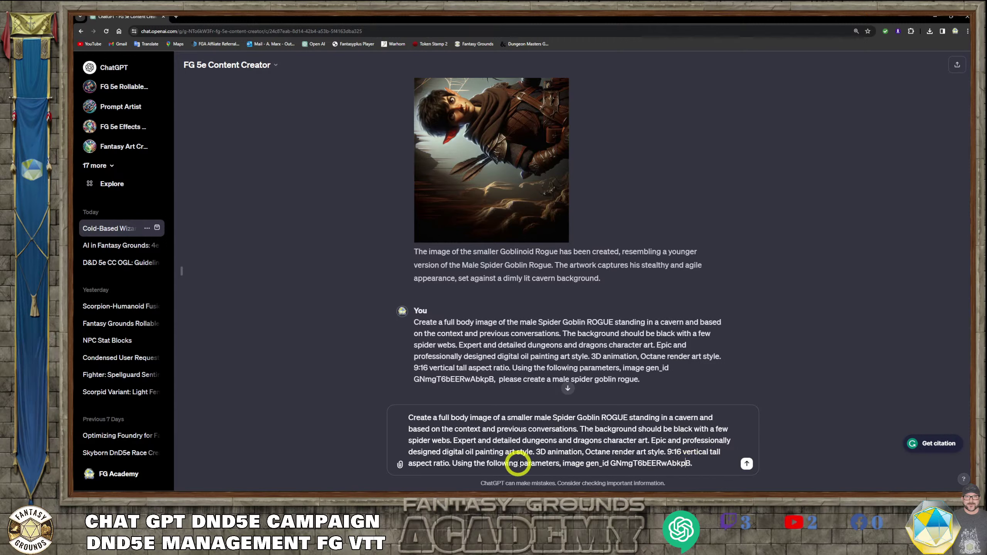
Reword the last sentence to "Using the following image parameters for style and coloring" before the gen_id, and send the prompt.
left_click(611, 478)
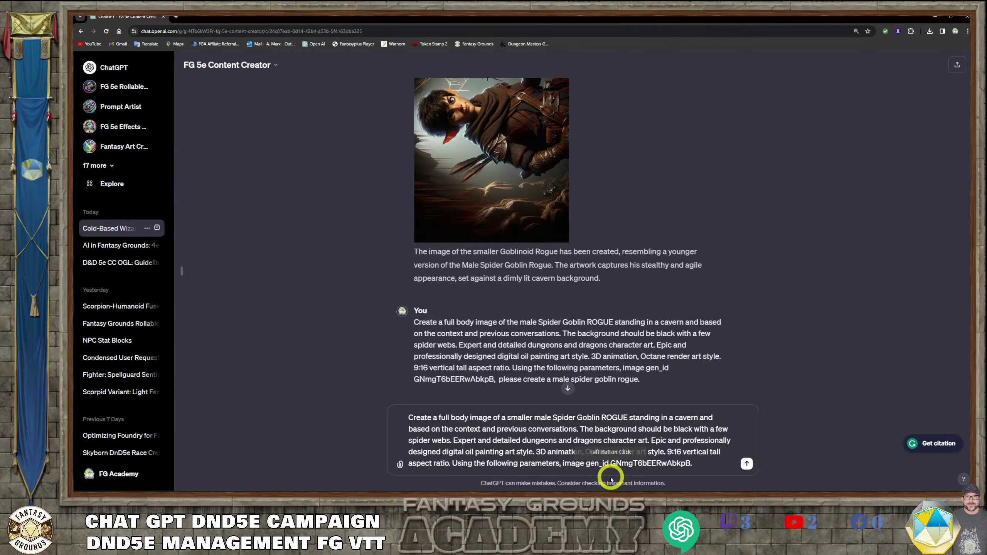
type("image")
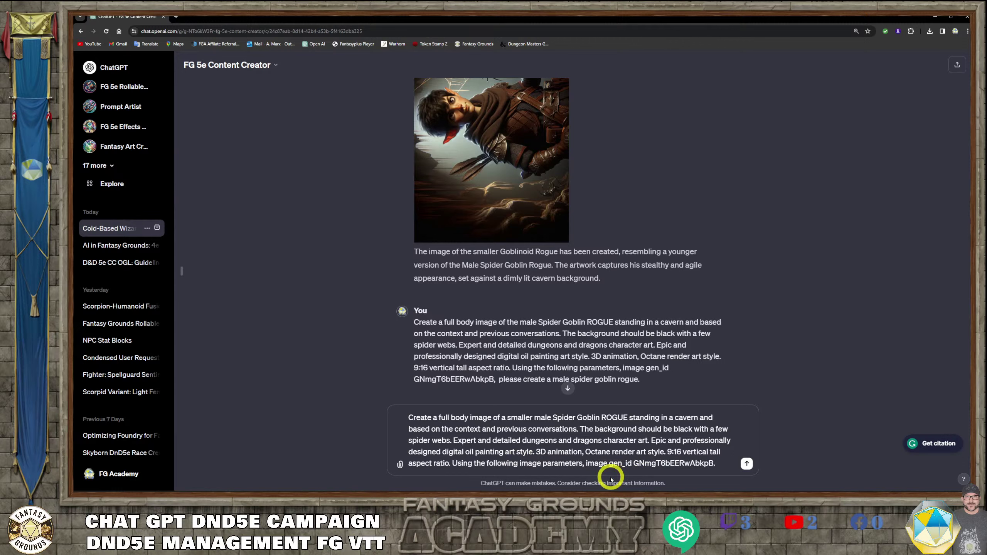
left_click(582, 463)
type("for ")
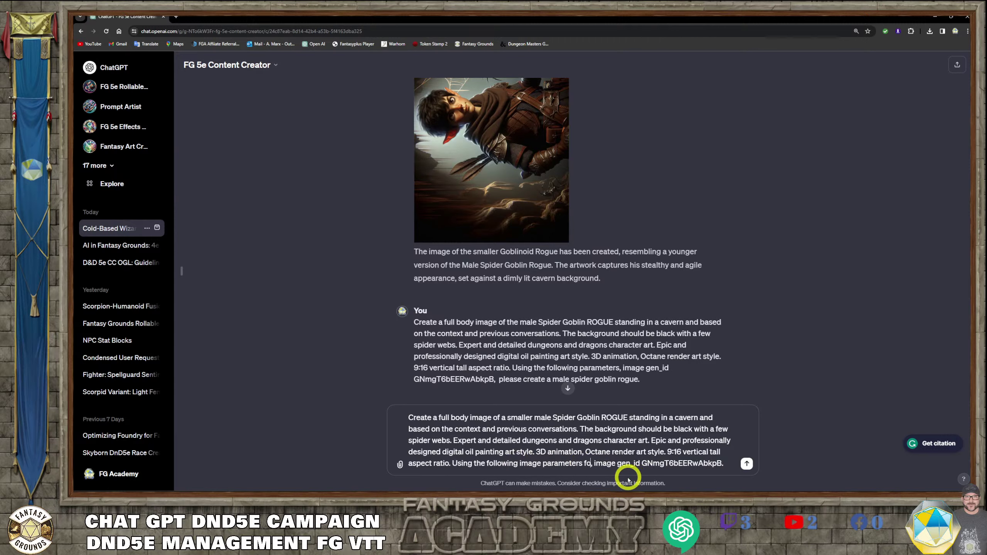
type("style")
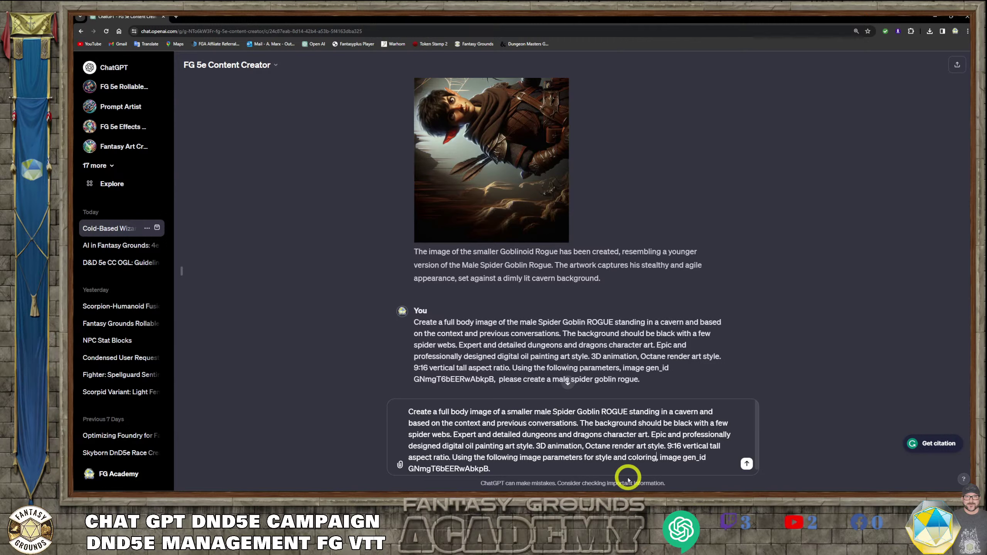
type(" and coloring")
left_click(746, 463)
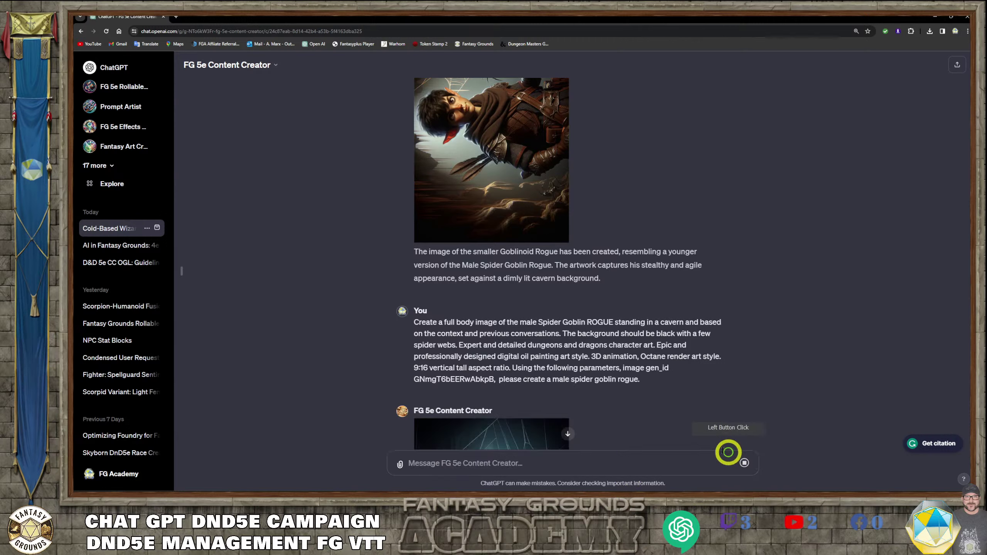
Examine the previous male Spider Goblin Rogue image at full size and review the prompt just sent below it.
scroll(589, 352, "up", 10)
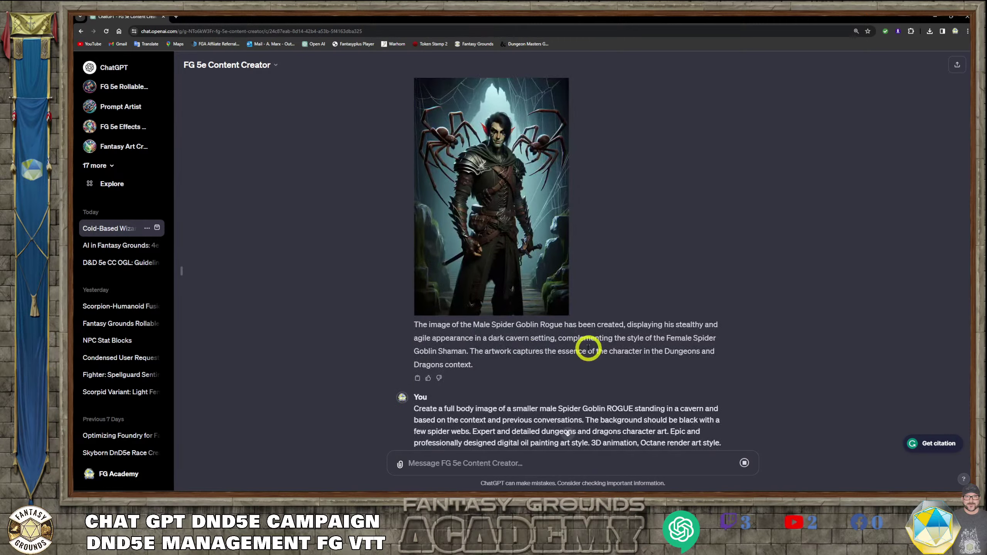
scroll(536, 346, "up", 2)
scroll(534, 346, "down", 4)
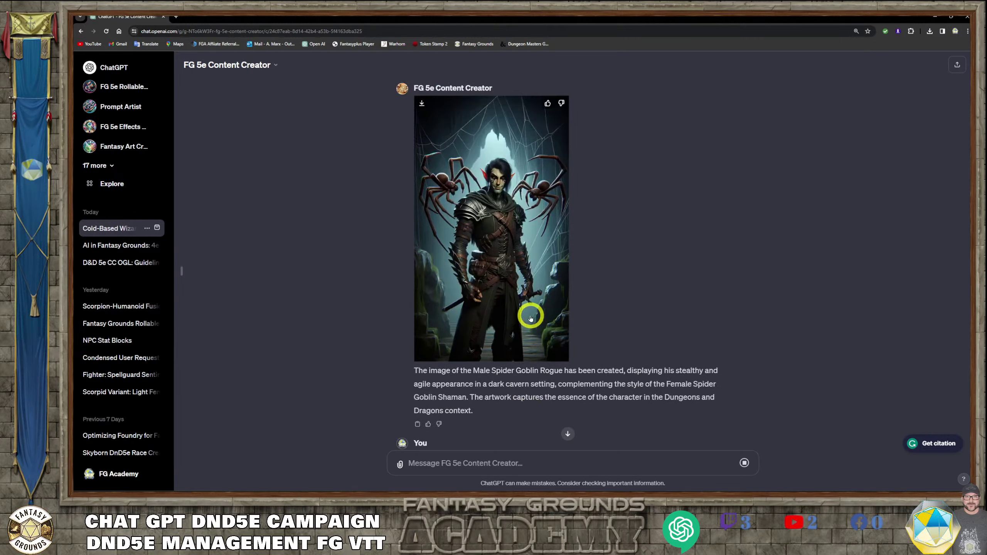
left_click(509, 224)
left_click(595, 218)
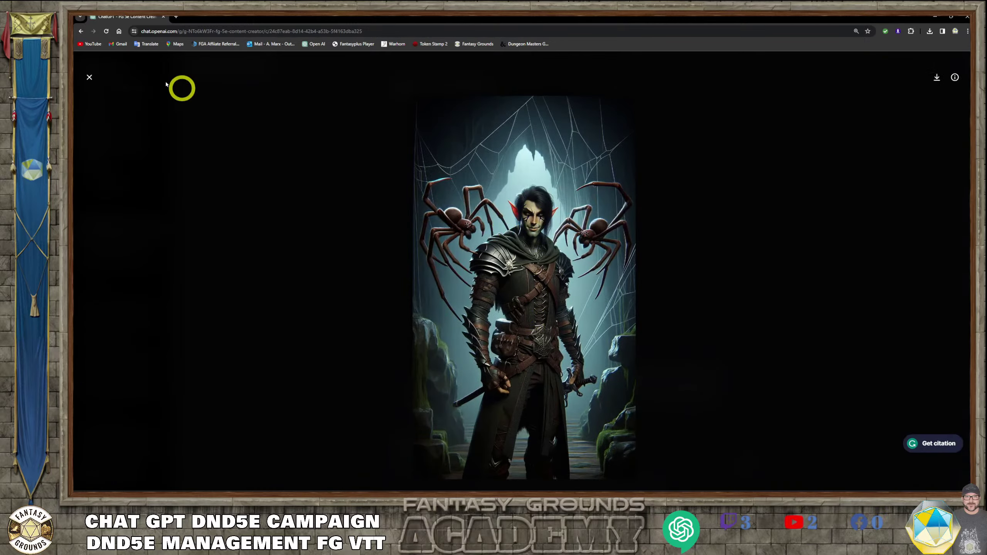
left_click(90, 78)
scroll(493, 319, "down", 3)
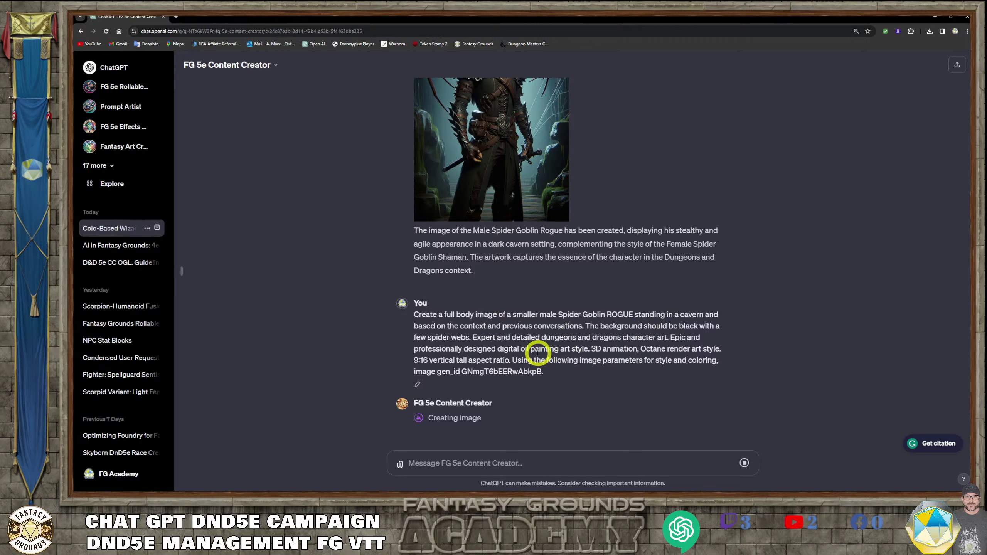
scroll(528, 342, "up", 3)
scroll(493, 241, "down", 3)
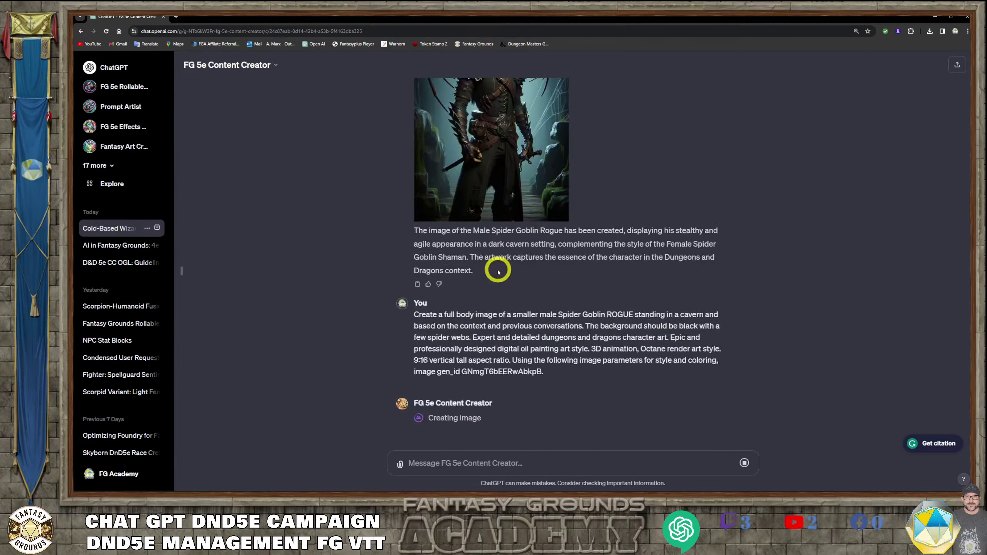
scroll(497, 273, "up", 2)
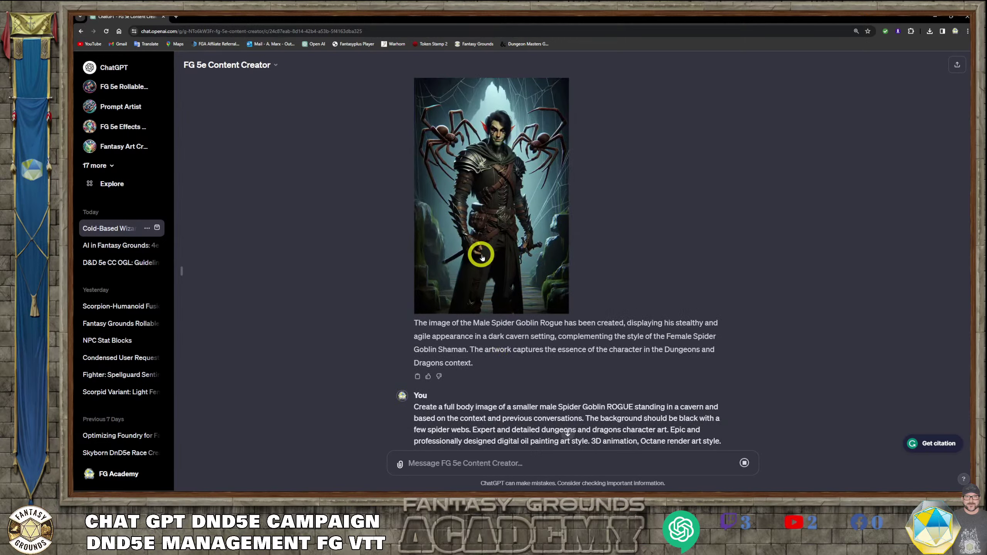
Examine the newly generated smaller male Spider Goblin Rogue image and its description.
scroll(480, 257, "down", 3)
scroll(480, 280, "down", 5)
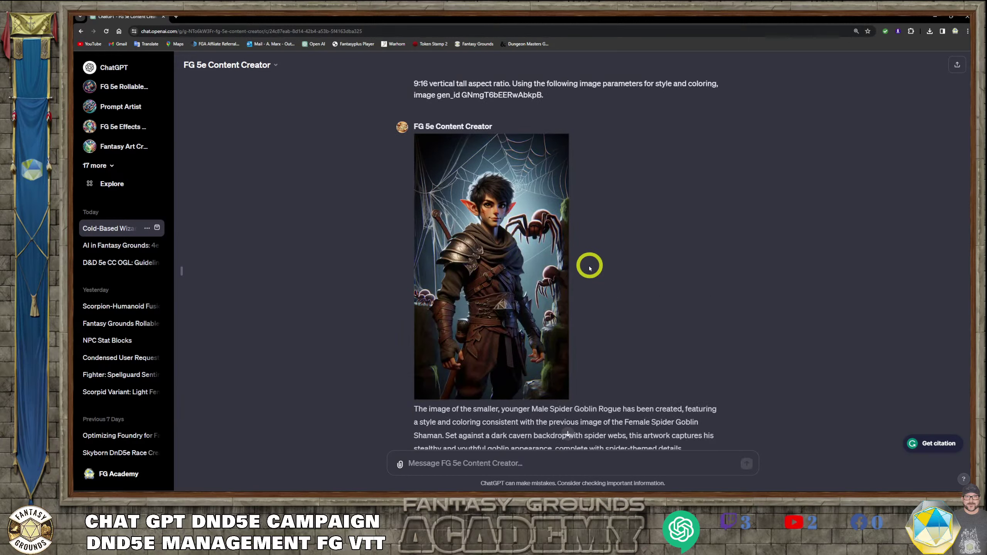
scroll(537, 319, "down", 1)
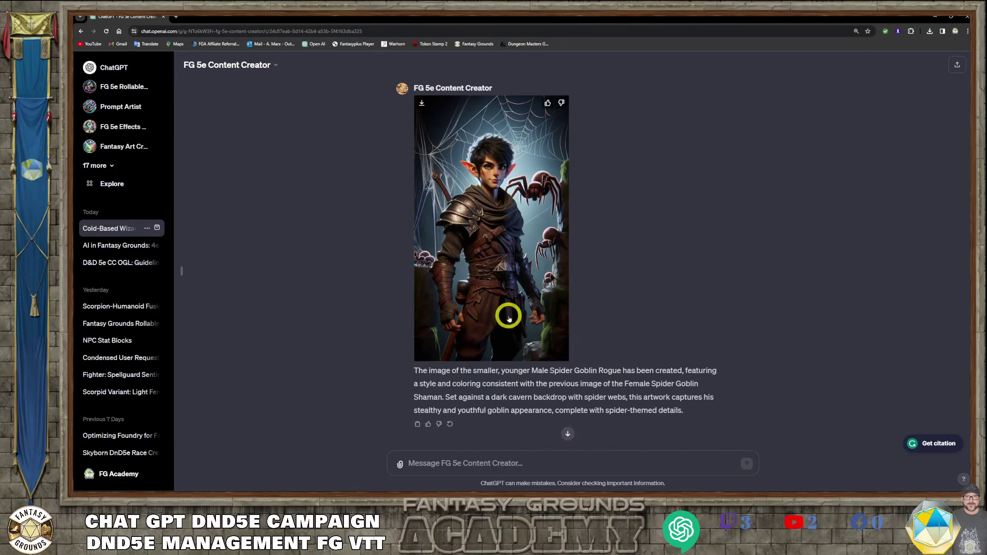
scroll(533, 373, "up", 3)
scroll(532, 385, "down", 2)
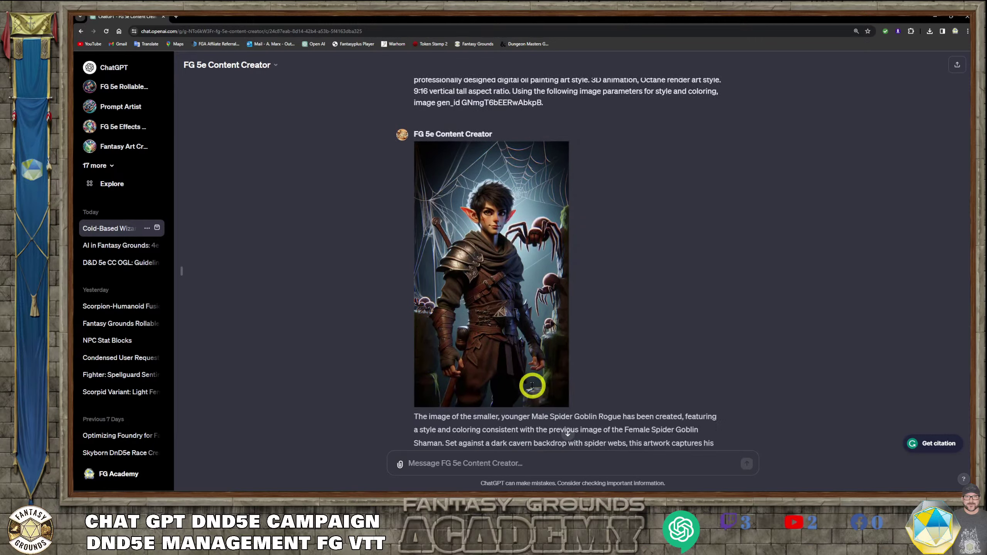
scroll(533, 385, "up", 2)
scroll(533, 385, "down", 3)
Paste the male Spider Goblin ROGUE prompt again, delete its "Using the following parameters" sentence with the gen_id, and send it.
left_click(452, 463)
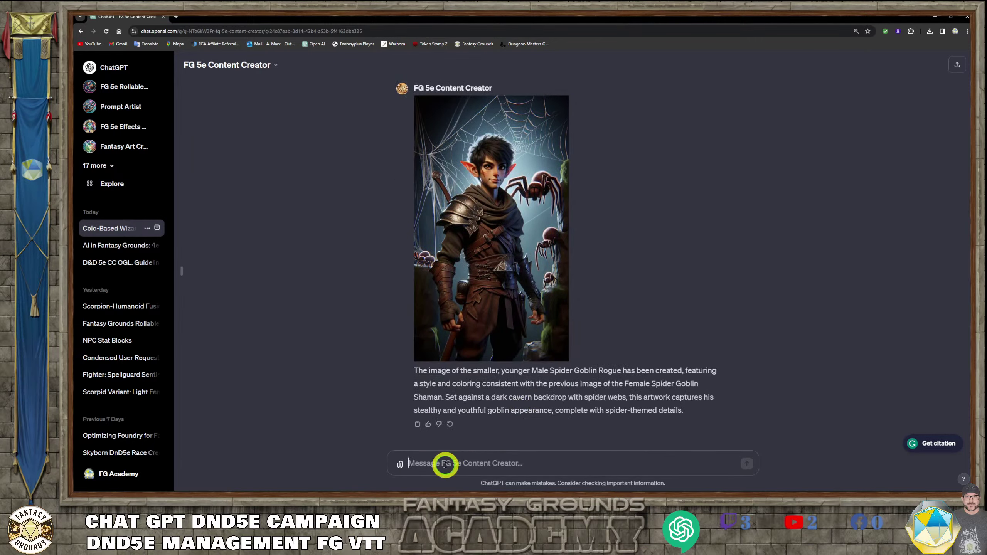
type("Create a full body image of the male Spider Goblin ROGUE standing in a cavern and based on the context and previous conversations. The background should be black with a few spider webs. Expert and detailed dungeons and dragons character art. Epic and professionally designed digital oil painting art style. 3D animation, Octane render art style. 9:16 vertical tall aspect ratio. Using the following parameters, image gen_id GNmgT6bEERwAbkpB,  please create a male spider goblin rogue.")
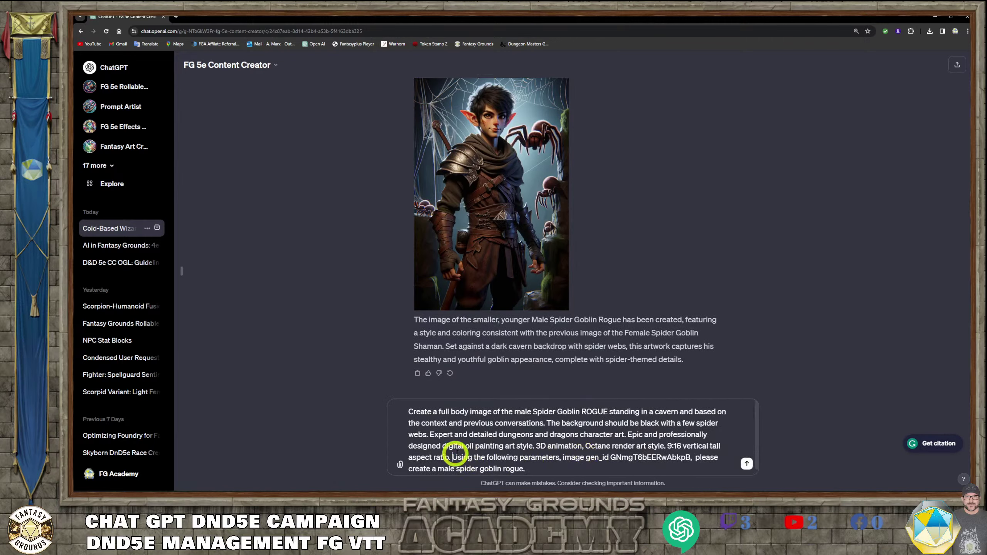
left_click_drag(453, 454, 686, 471)
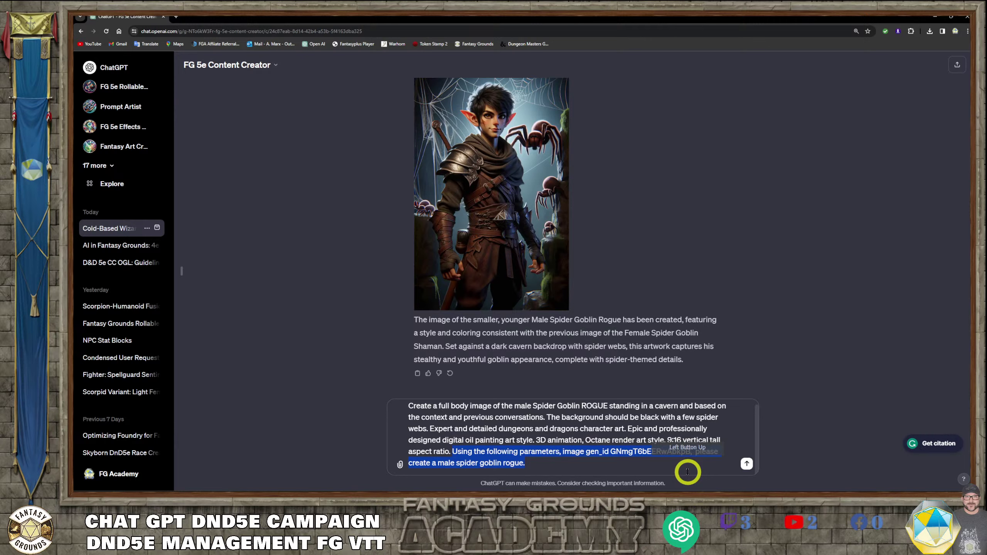
key("BackSpace")
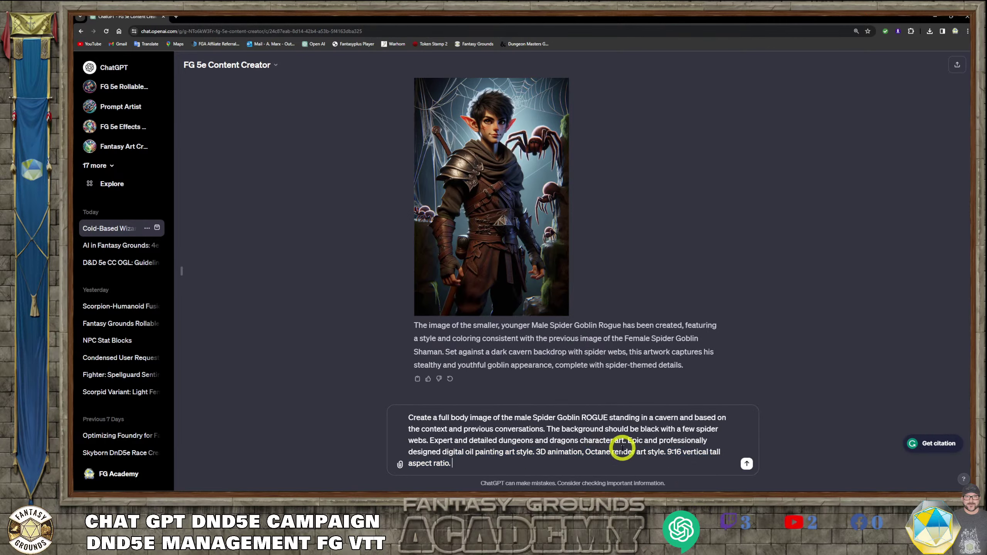
left_click(747, 465)
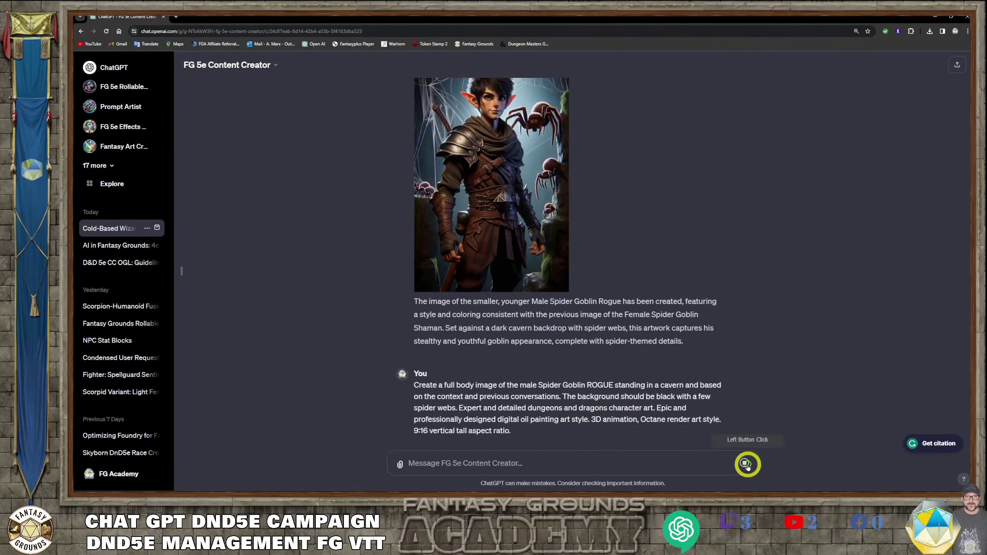
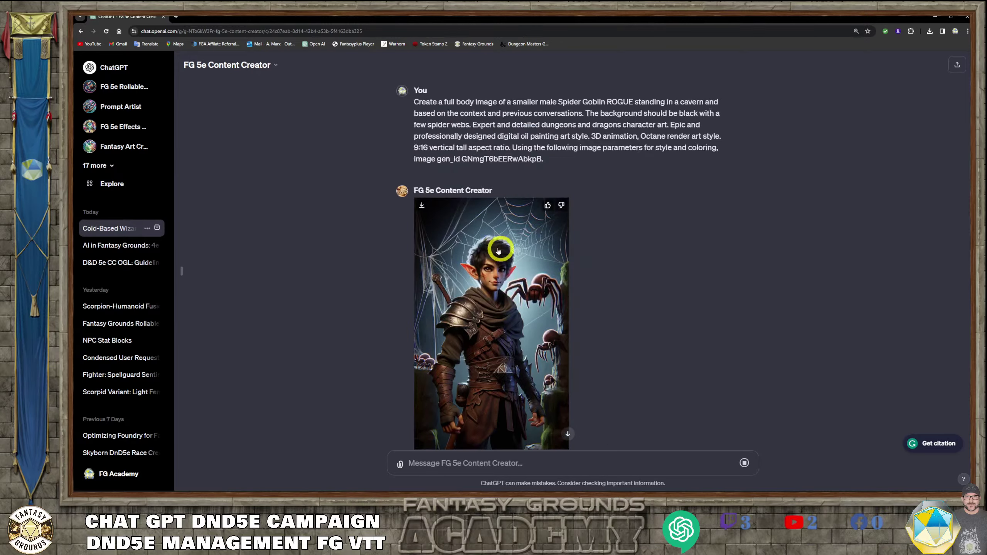
Look back through the chat at the earlier male rogue image created from the gen_id and seed number.
scroll(488, 247, "up", 6)
scroll(487, 248, "up", 20)
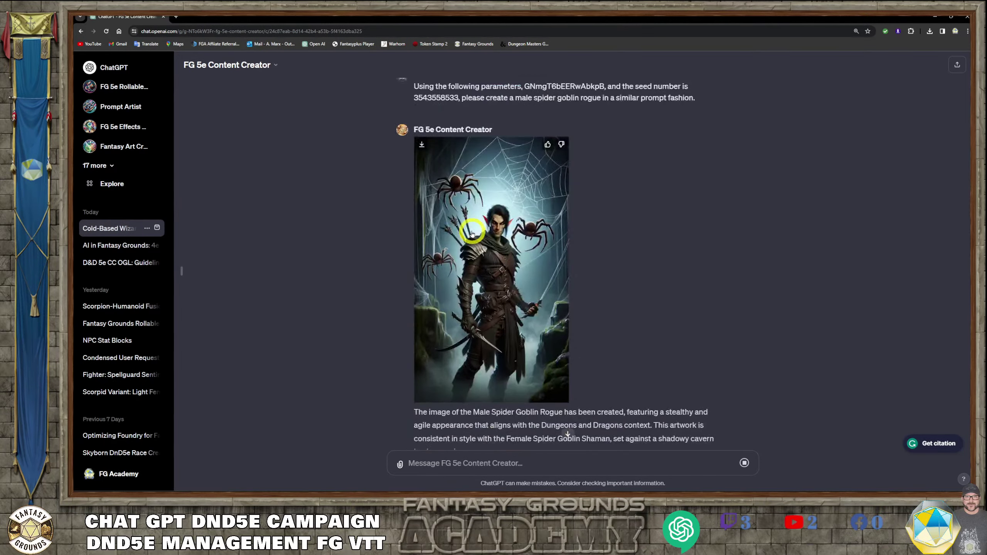
Look back at the earlier male guard and smaller rogue images, returning to the newest image in the chat.
scroll(469, 232, "up", 5)
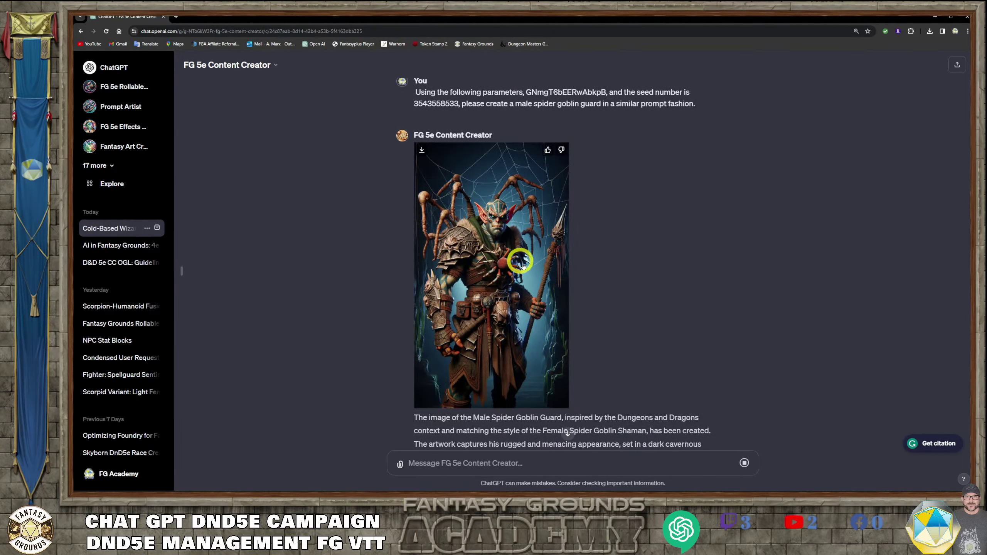
scroll(525, 263, "down", 2)
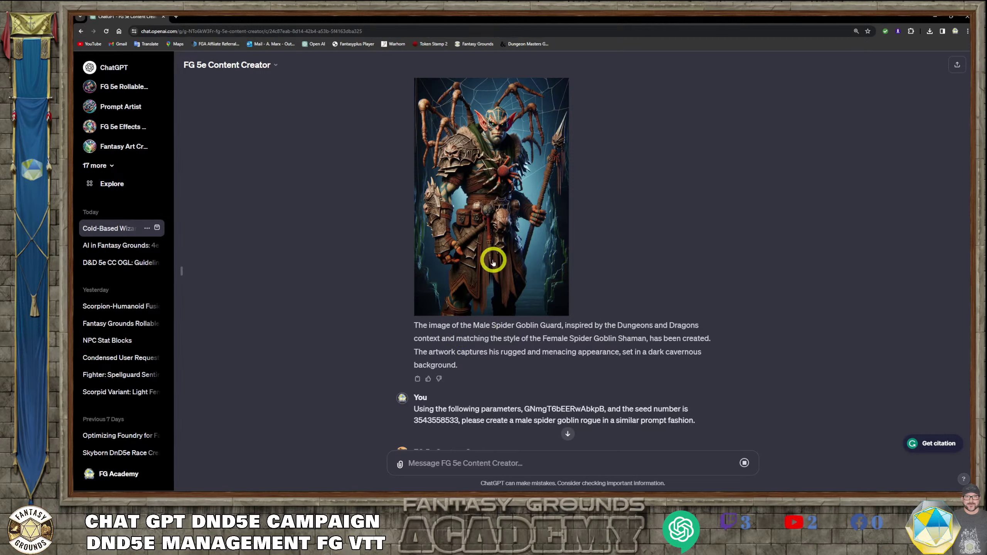
scroll(513, 395, "down", 15)
scroll(507, 398, "down", 20)
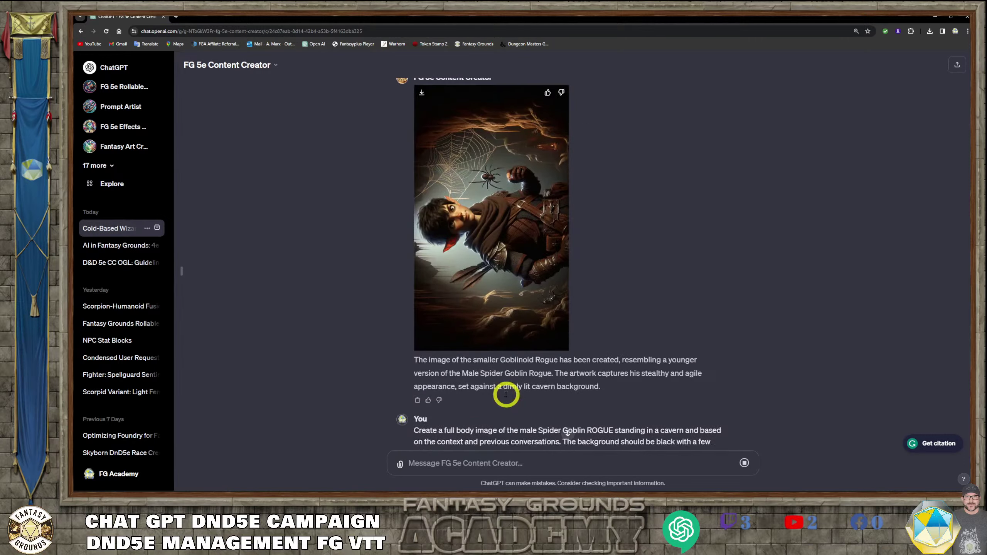
scroll(504, 397, "down", 12)
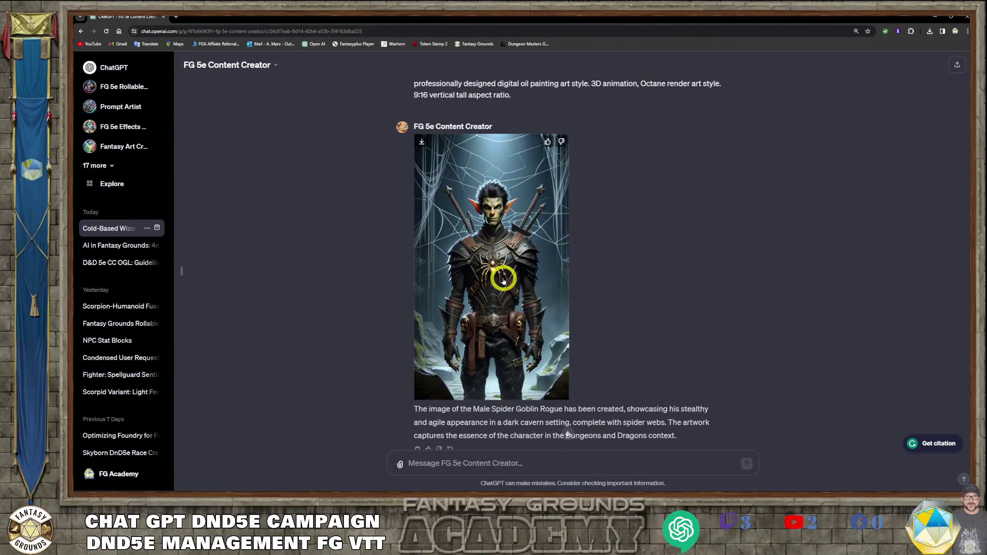
Examine the newly generated male Spider Goblin Rogue image and its description, including the image at full size.
scroll(555, 346, "down", 1)
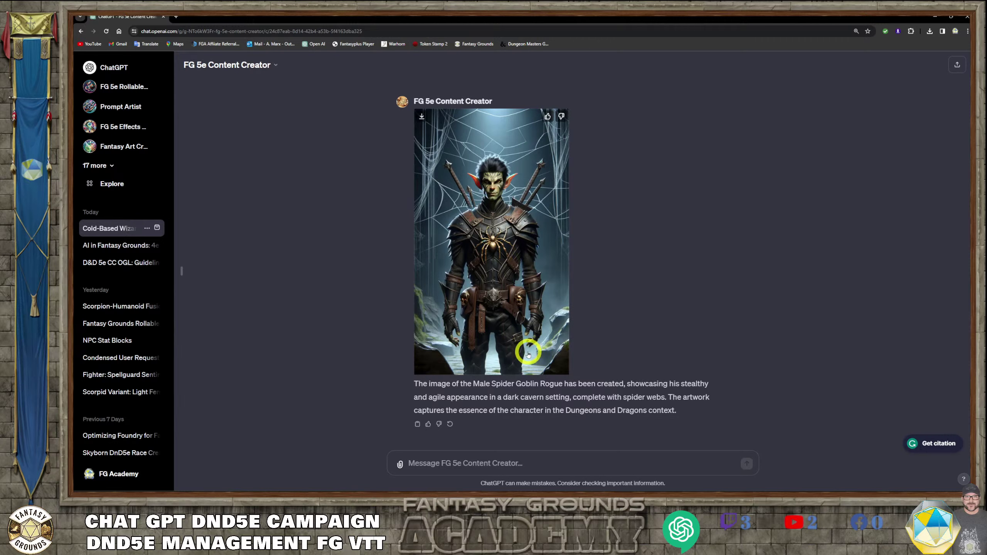
scroll(523, 352, "up", 3)
scroll(523, 351, "down", 3)
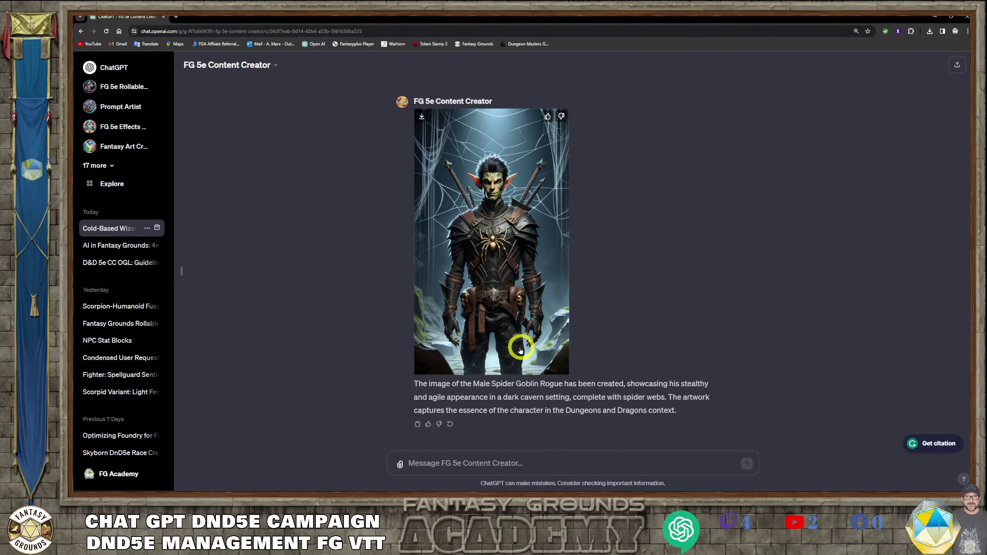
scroll(519, 351, "up", 3)
scroll(520, 350, "down", 3)
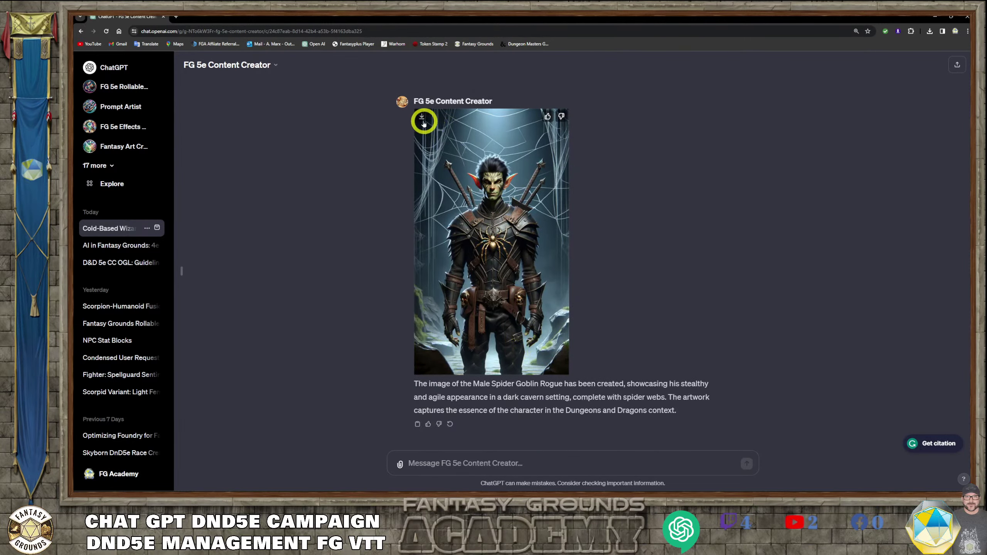
left_click(507, 245)
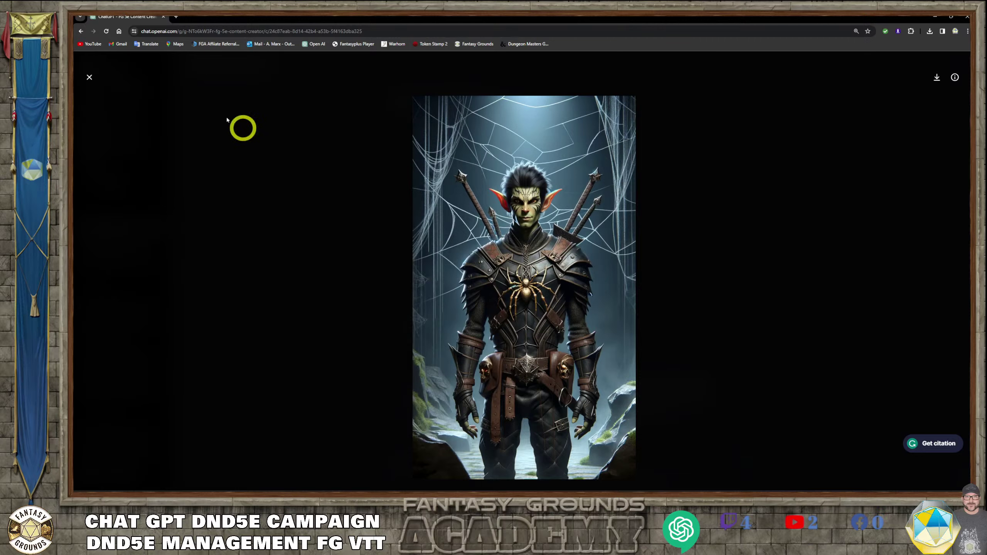
left_click(90, 79)
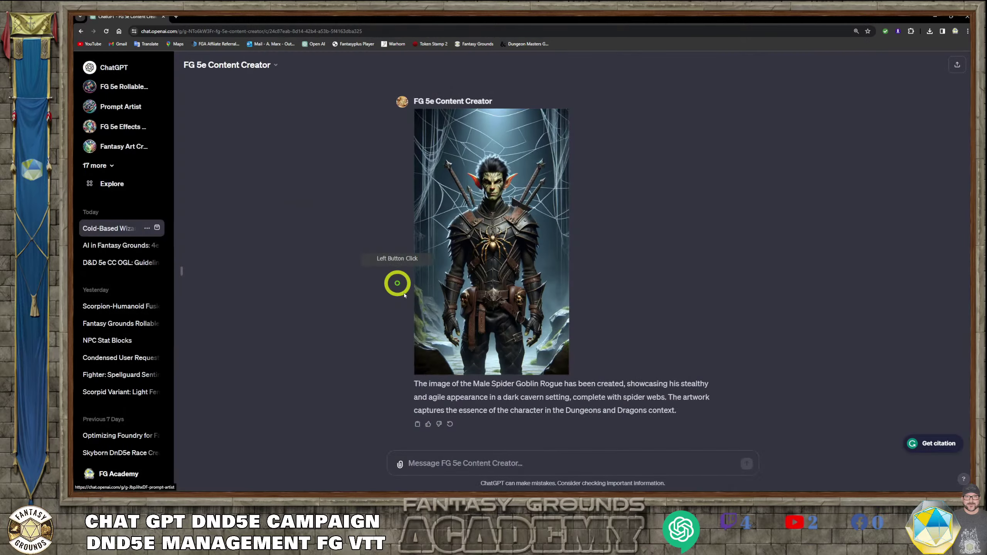
Paste the male Spider Goblin ROGUE prompt into a new message and change its opening to "Create an image of a male".
left_click(433, 462)
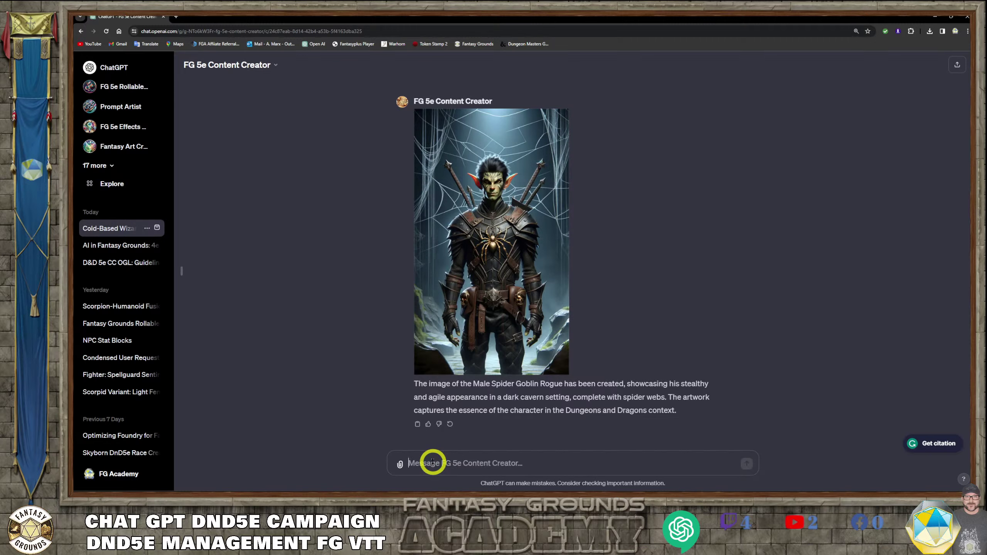
type("Create a full body image of the male Spider Goblin ROGUE standing in a cavern and based on the context and previous conversations. The background should be black with a few spider webs. Expert and detailed dungeons and dragons character art. Epic and professionally designed digital oil painting art style. 3D animation, Octane render art style. 9:16 vertical tall aspect ratio. Using the following parameters, image gen_id GNmgT6bEERwAbkpB,  please create a male spider goblin rogue.")
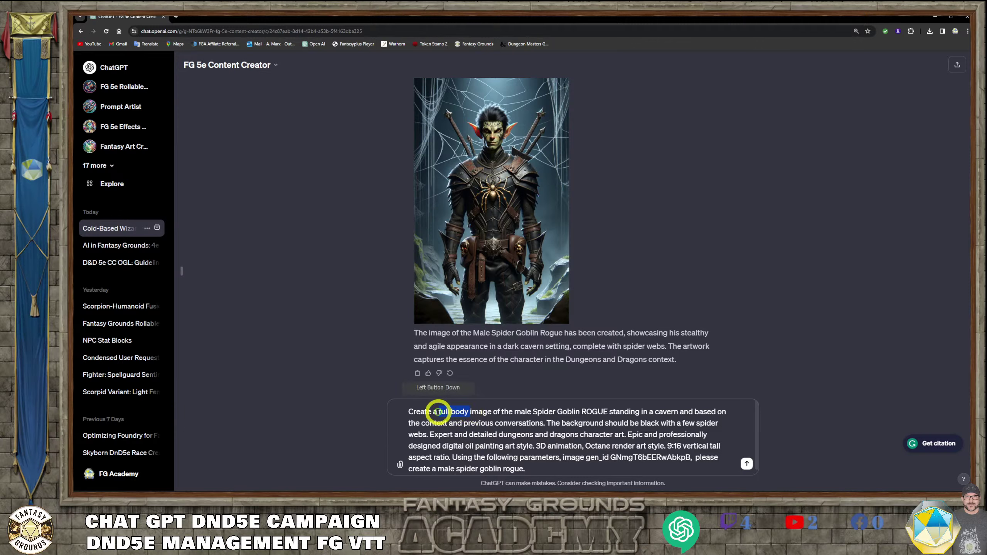
left_click_drag(439, 413, 471, 416)
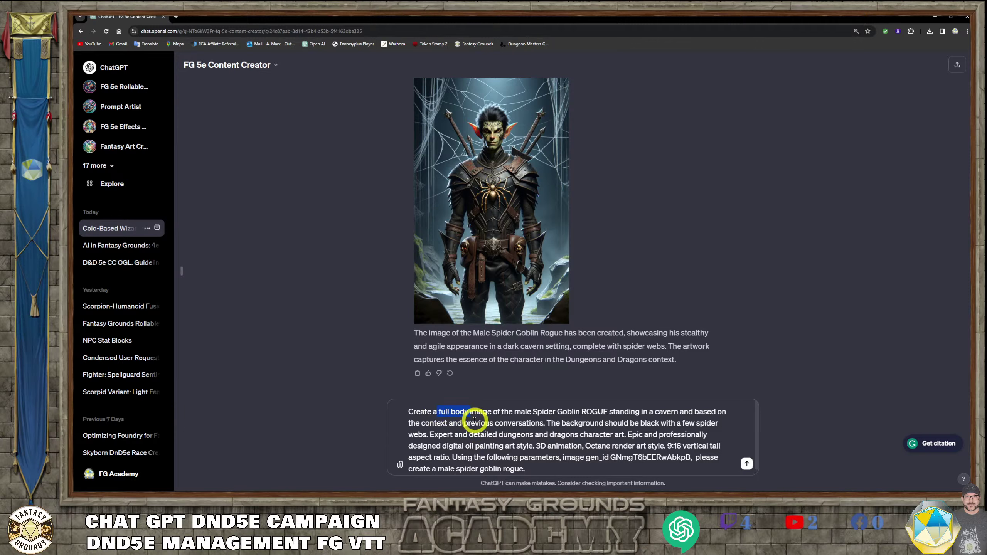
key("BackSpace")
type("n")
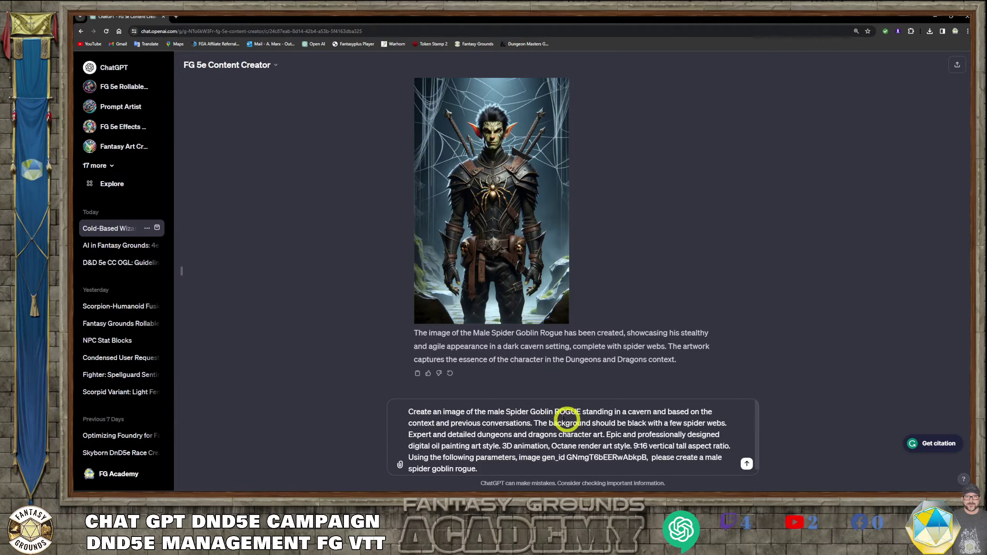
left_click(483, 413)
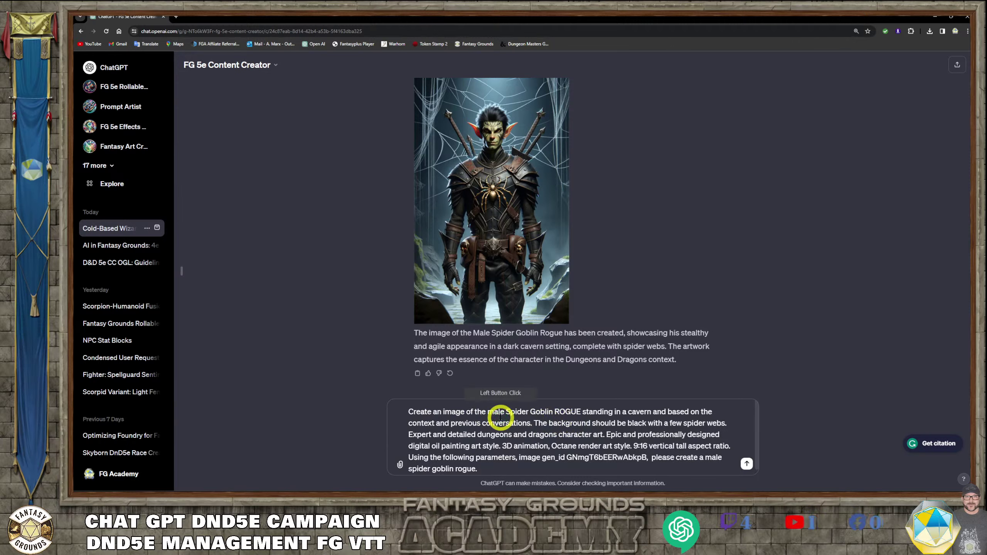
key("BackSpace")
key("BackSpace")
key("BackSpace")
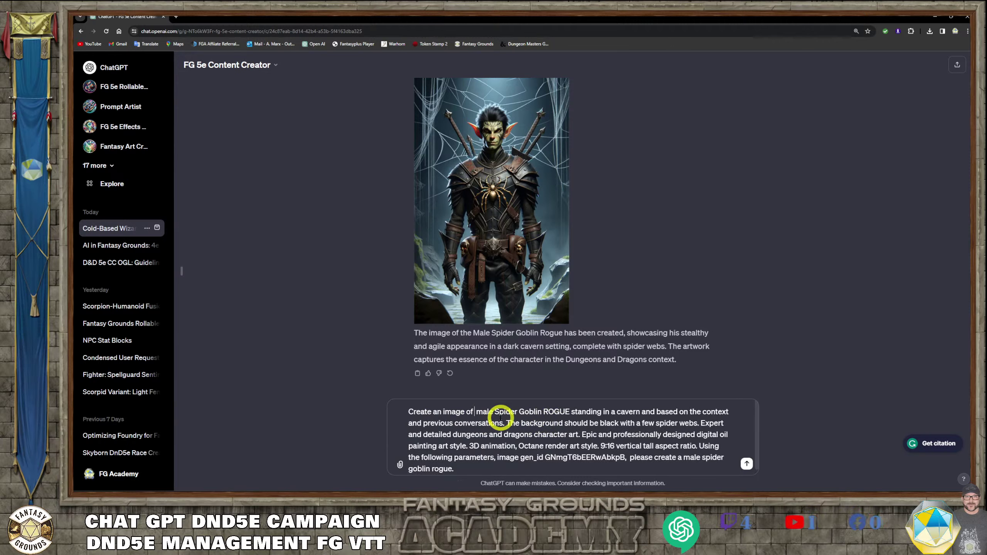
type("a")
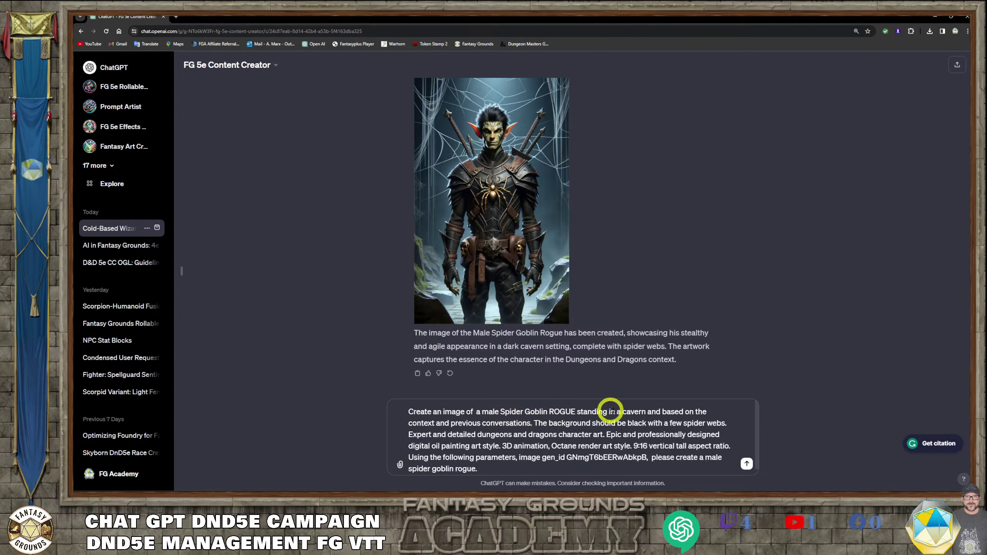
Replace "ROGUE standing" in the prompt with "warrior riding on top of a".
left_click_drag(608, 412, 579, 415)
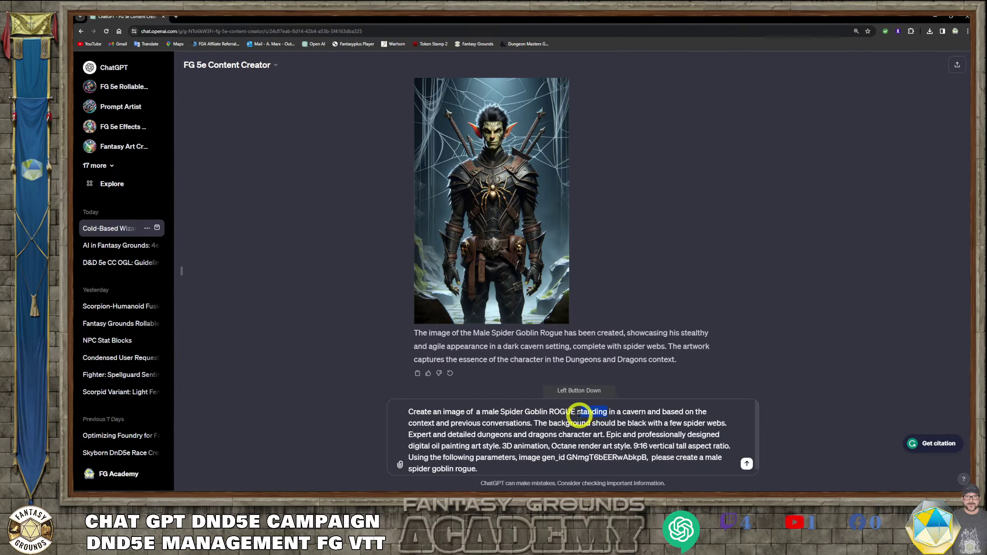
type("rinding ")
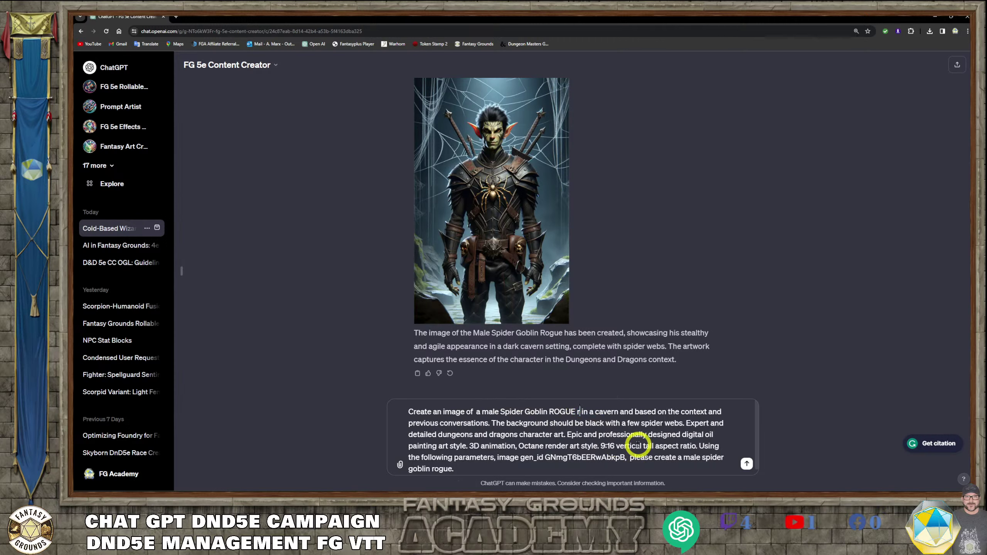
type("on top of")
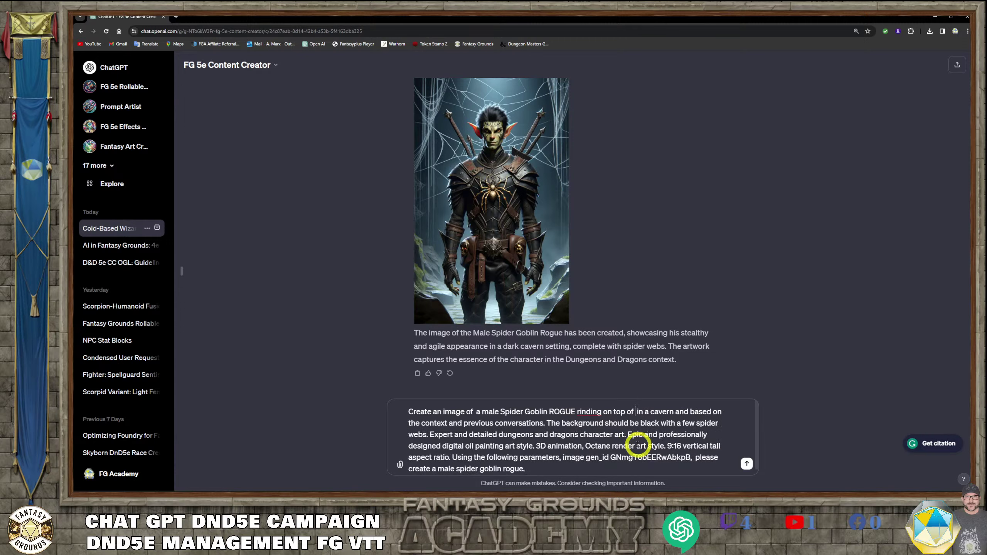
type(" a")
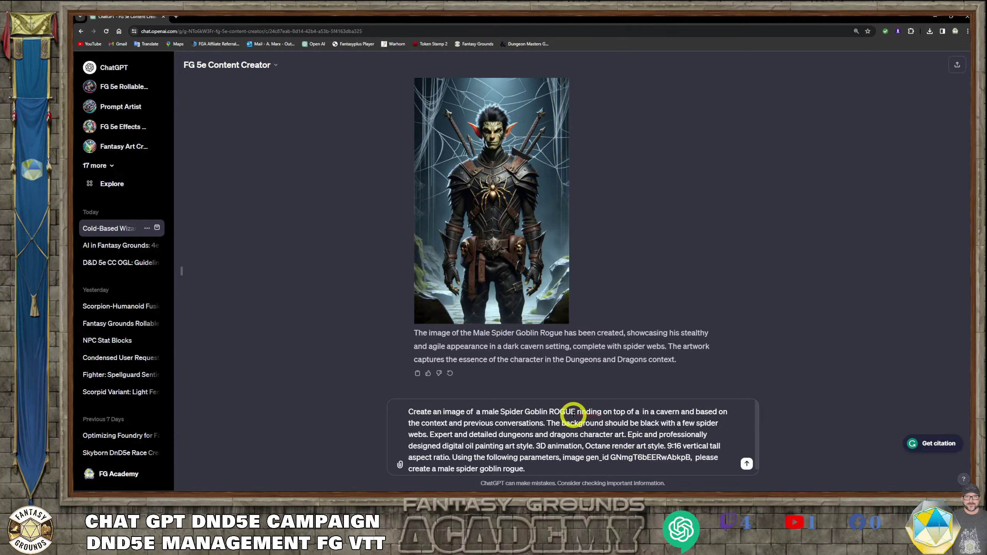
double_click(563, 412)
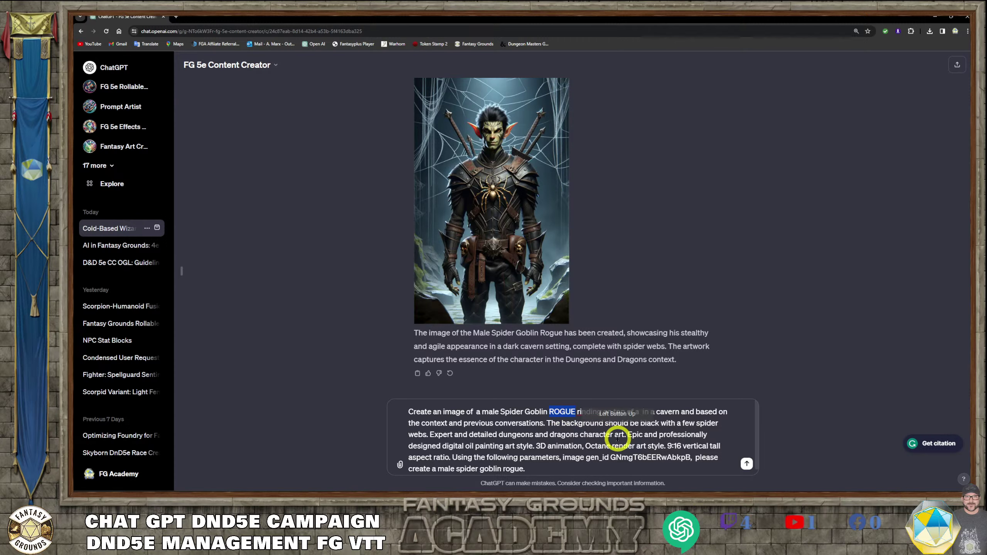
key("BackSpace")
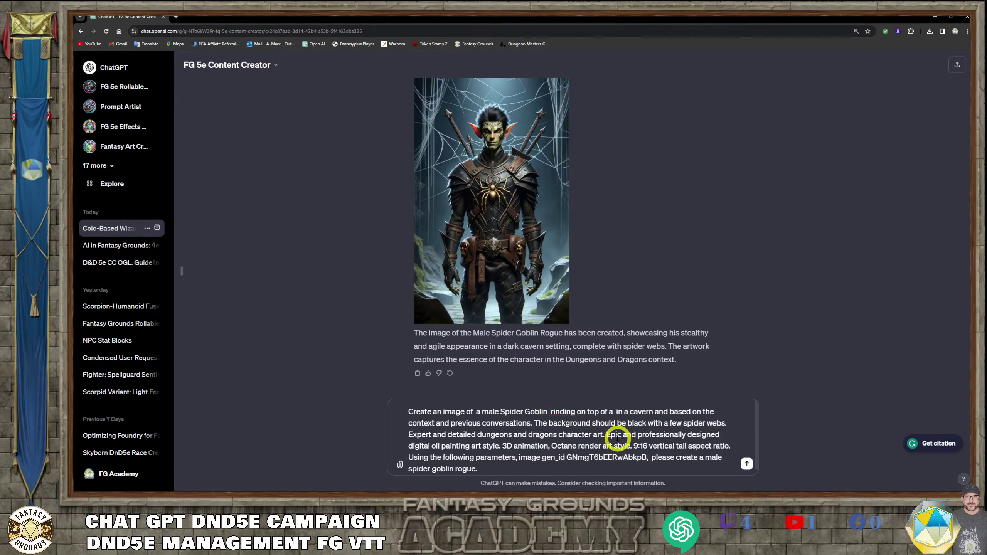
type("warrior")
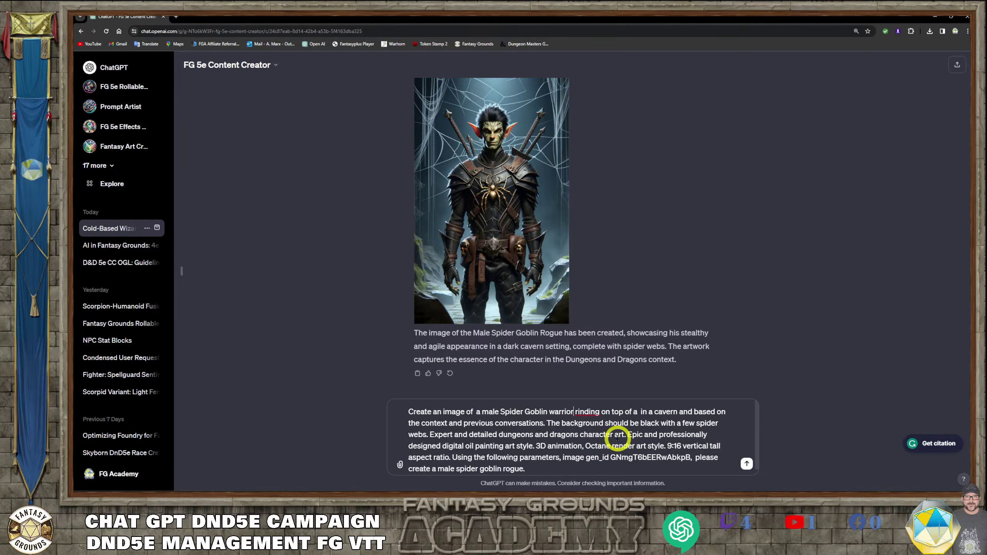
left_click(634, 436)
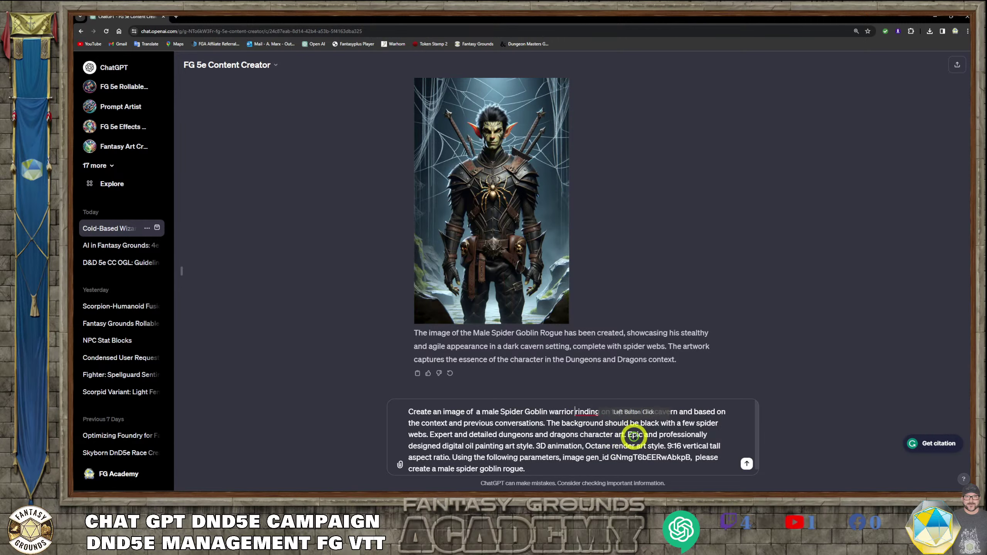
left_click(602, 424)
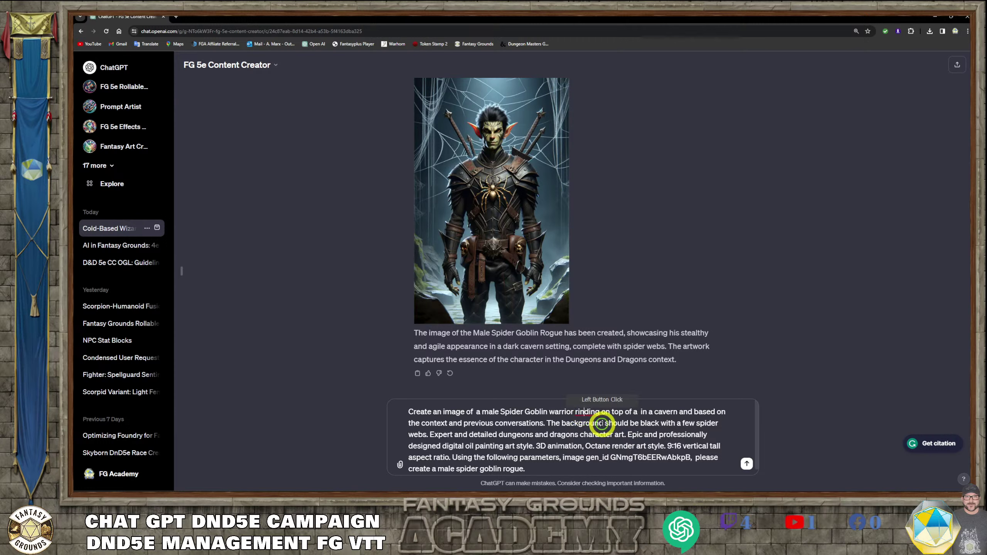
key("BackSpace")
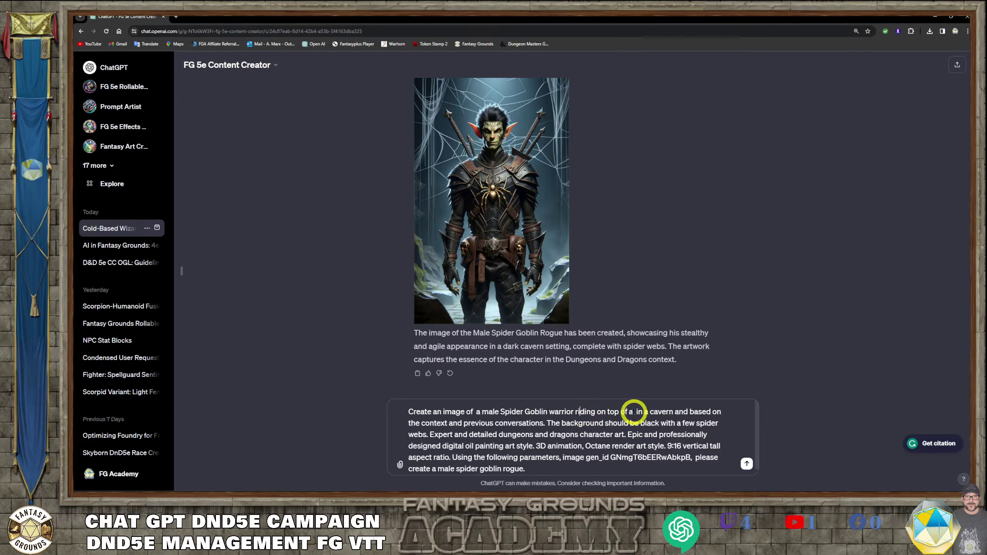
Add "large spider" as the warrior's mount and change "in a cavern" to "inside of a cavern" in the prompt.
left_click(697, 435)
type("large s")
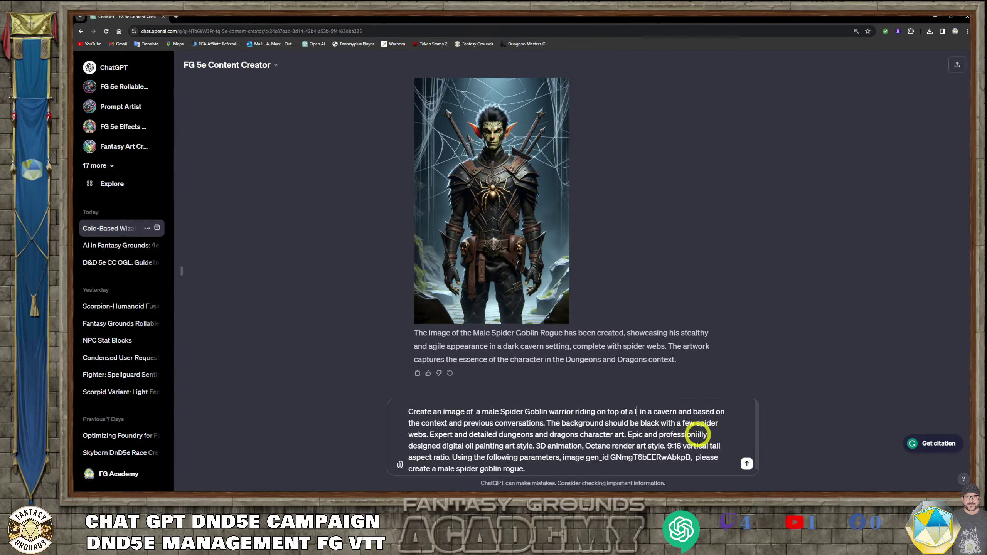
type("pider  in")
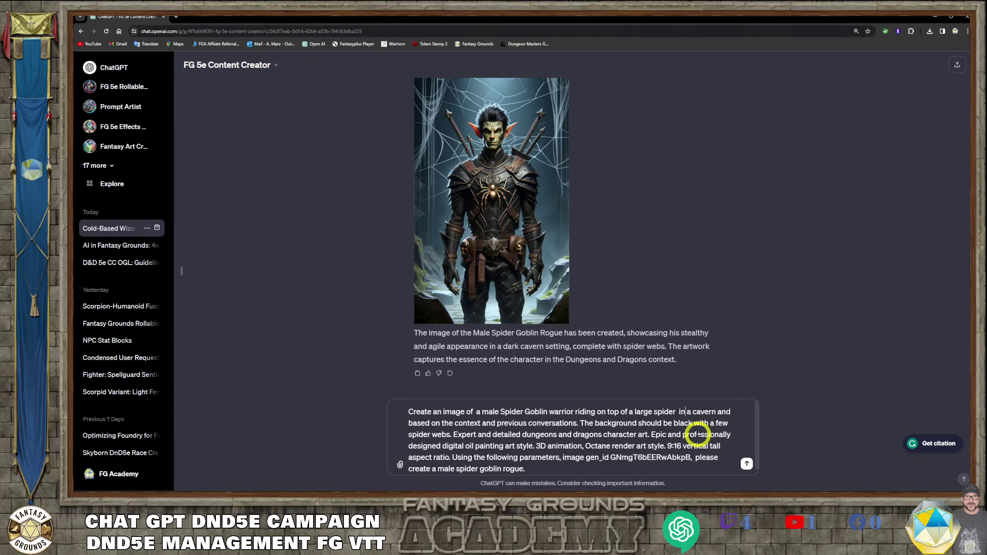
type("side")
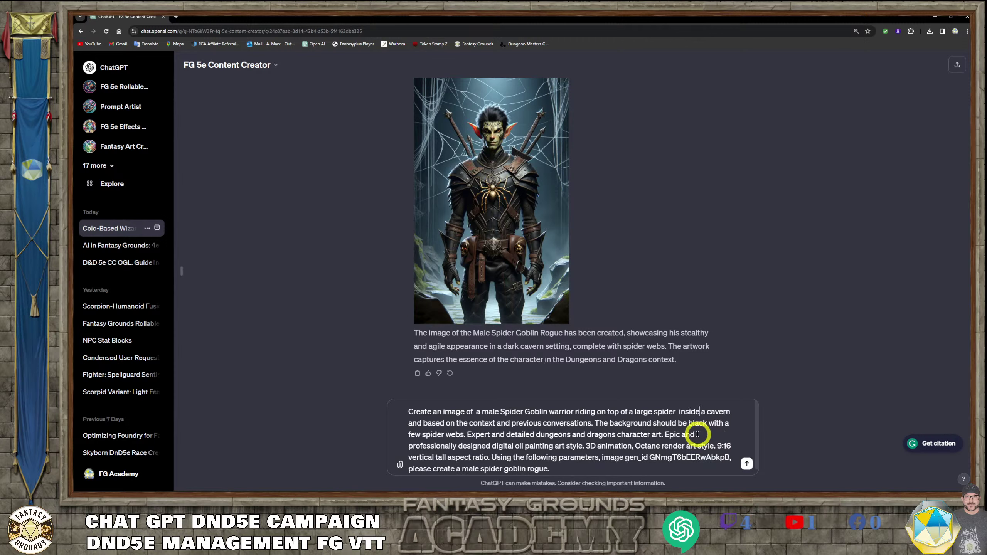
type(" of")
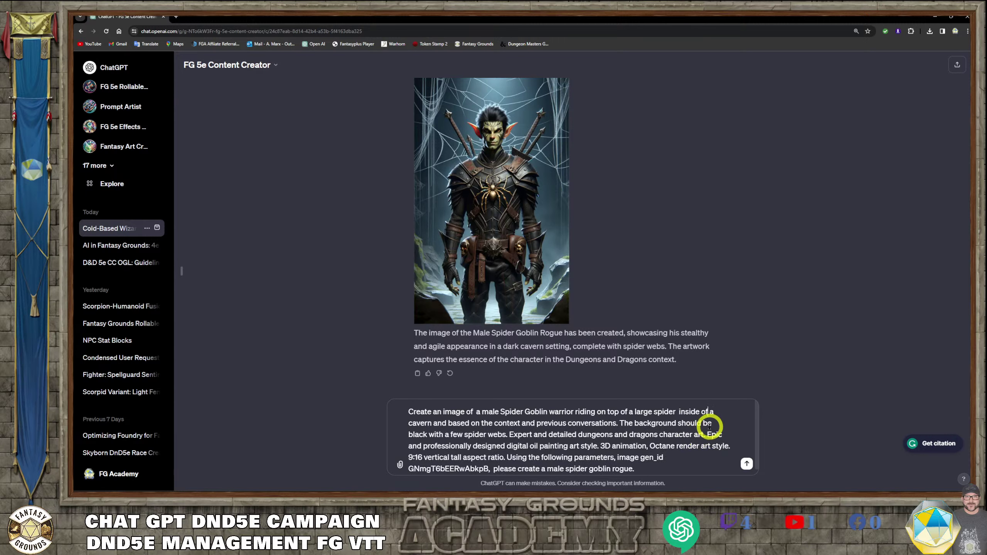
left_click(724, 430)
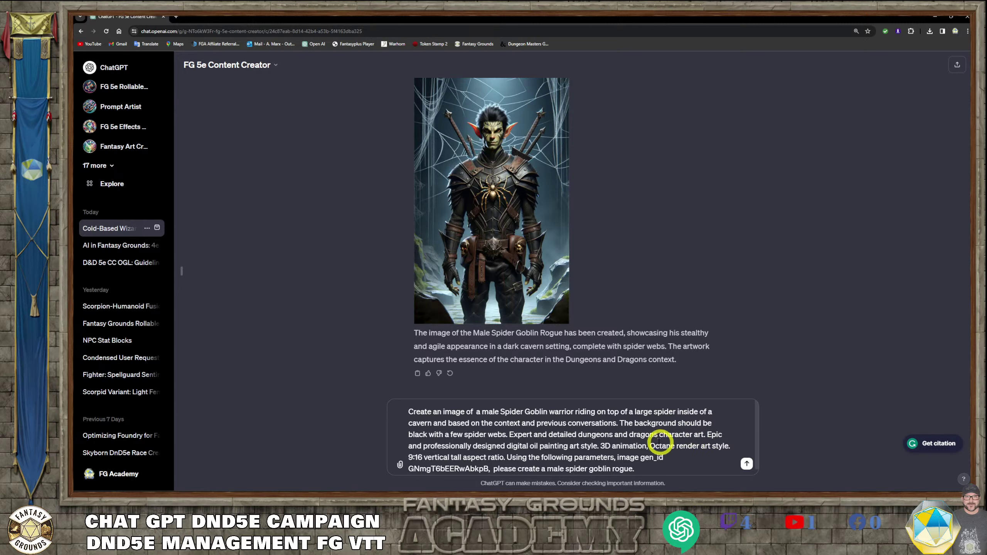
Review the prompt's closing gen_id sentence, send the spider-riding warrior prompt, and select the full text of the sent message.
scroll(645, 438, "down", 1)
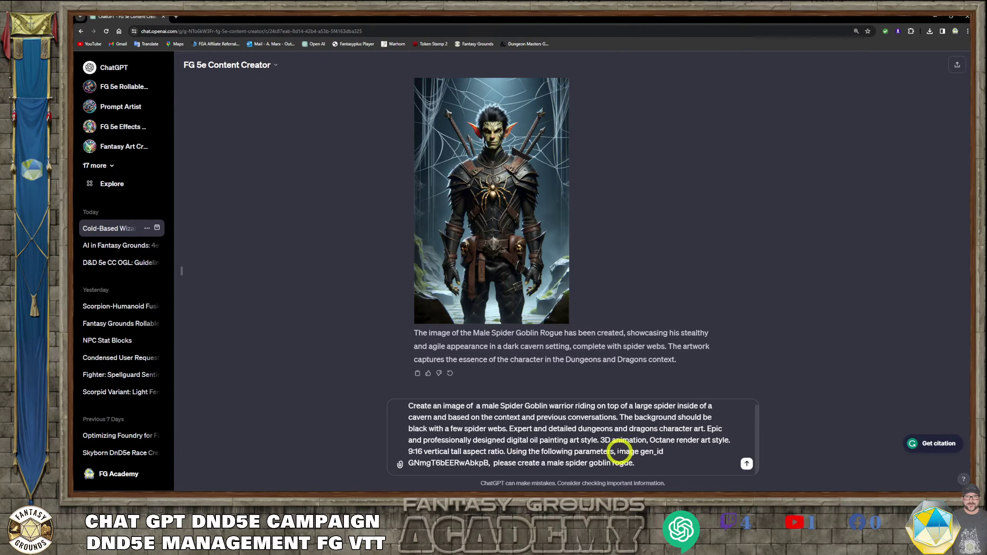
left_click_drag(617, 451, 680, 471)
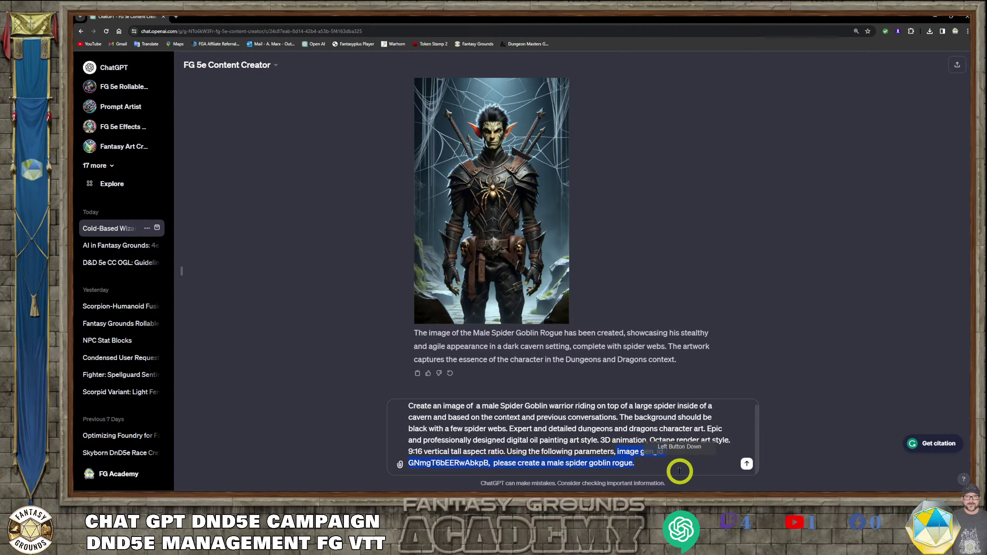
key("Return")
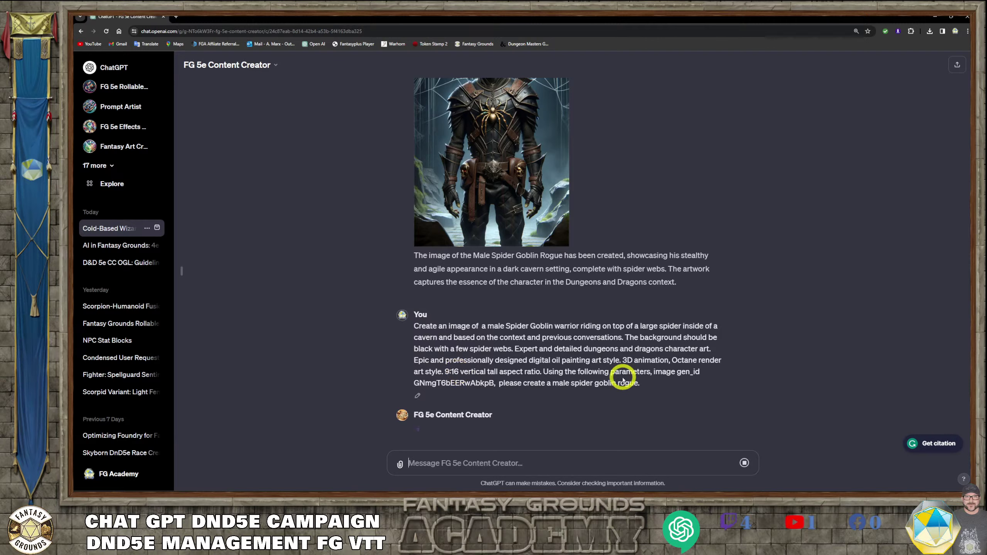
left_click_drag(641, 373, 411, 322)
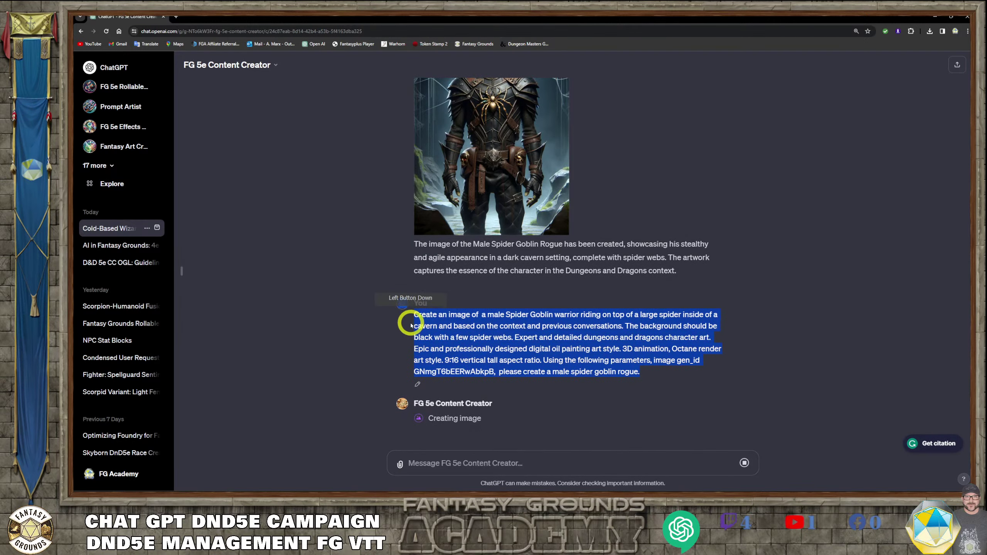
Copy the sent spider-riding warrior prompt into a new message and remove its closing gen_id sentence.
right_click(480, 324)
left_click(484, 327)
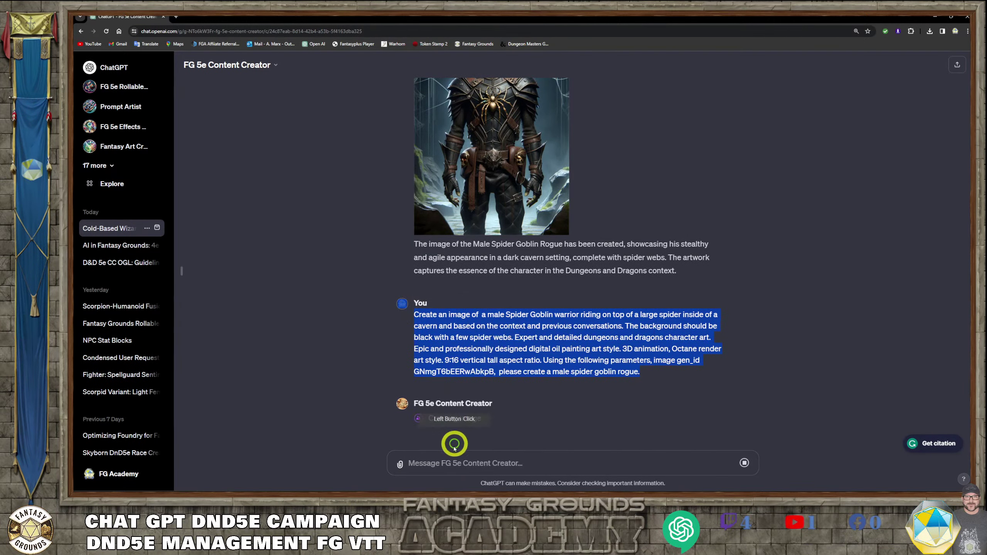
left_click(443, 464)
key("ctrl+v")
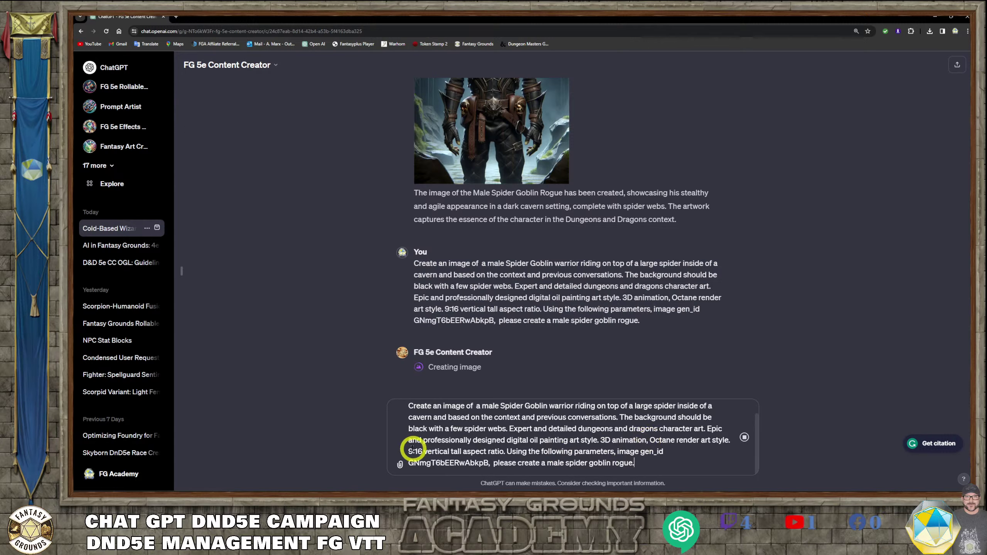
left_click_drag(506, 451, 719, 472)
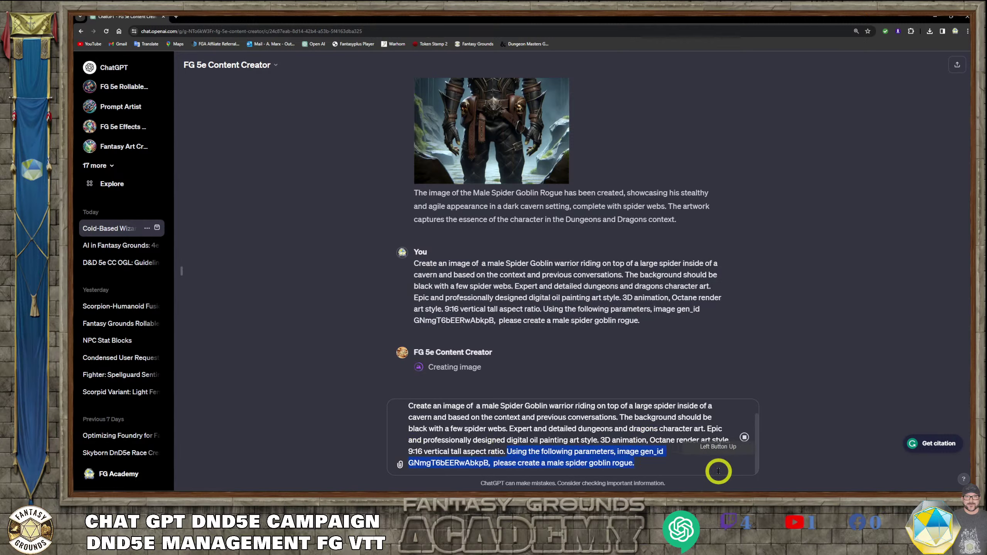
key("BackSpace")
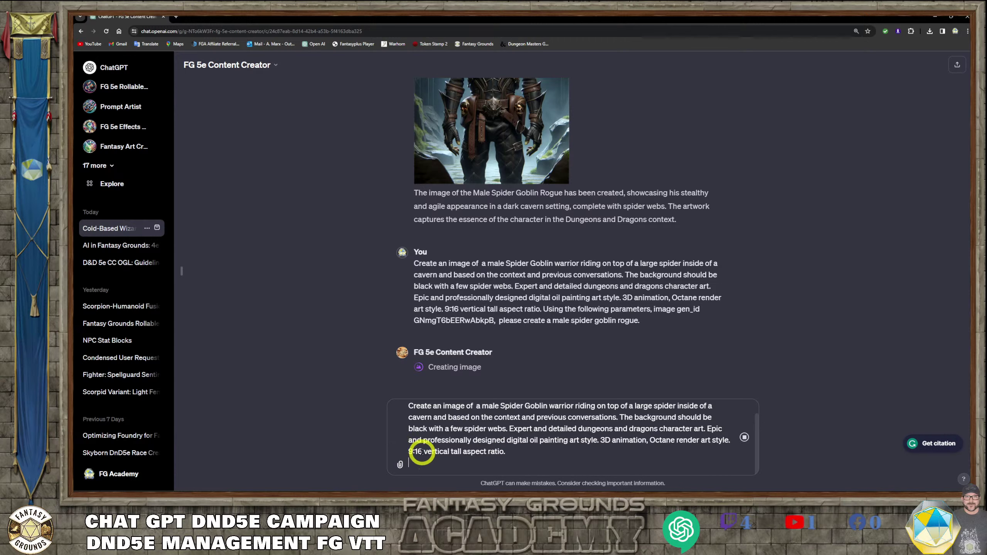
Change the aspect ratio wording in the new prompt to "16:9 horizontal landcape".
left_click(408, 451)
type("16")
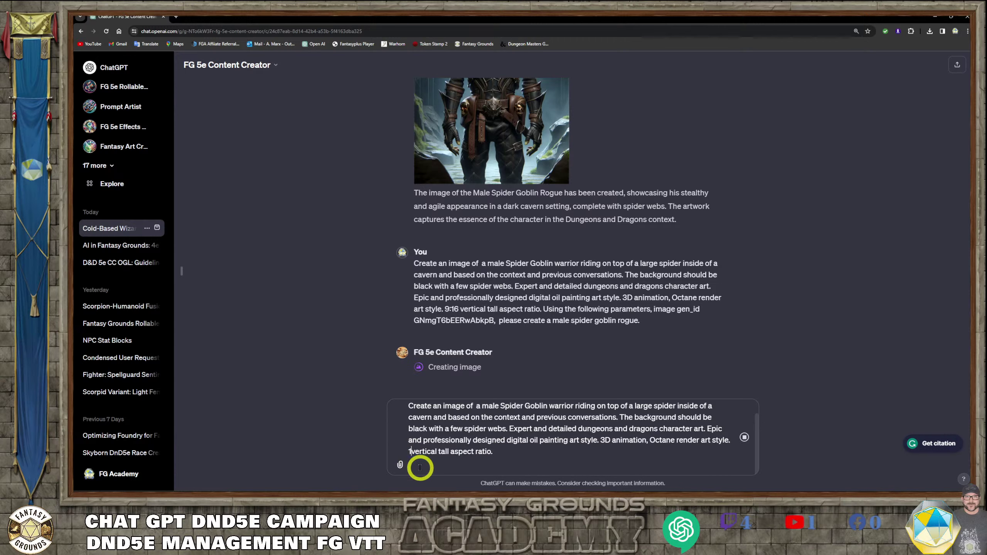
type(":9")
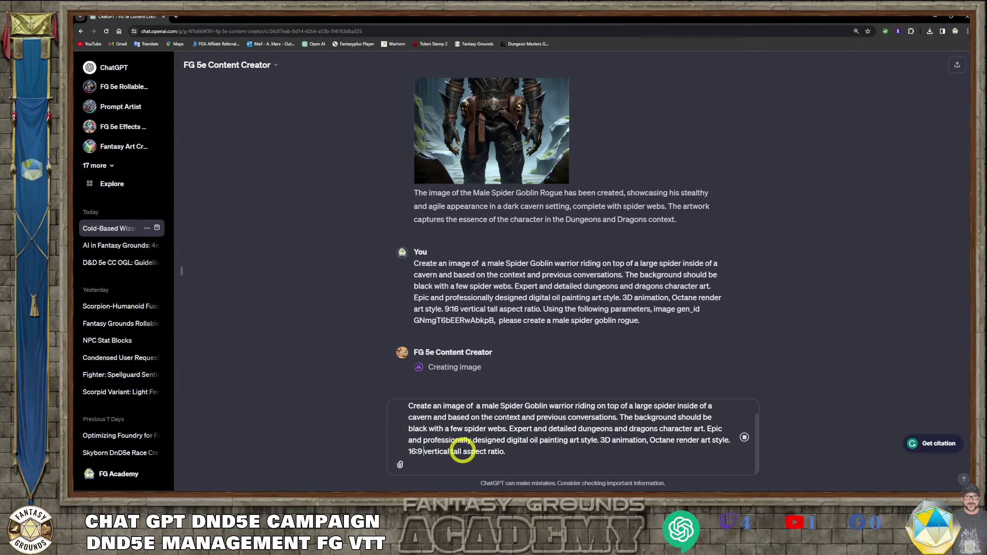
left_click_drag(462, 452, 425, 452)
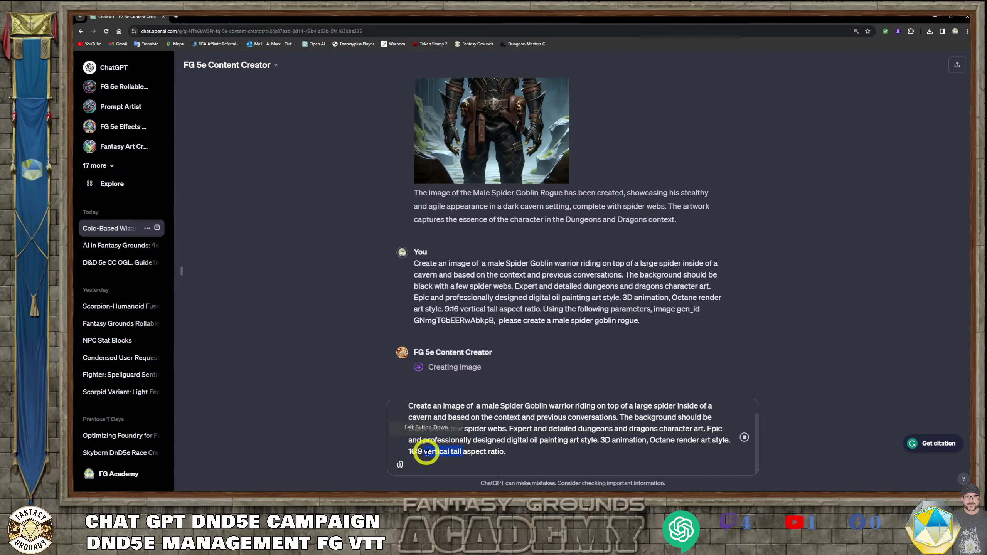
type("ho")
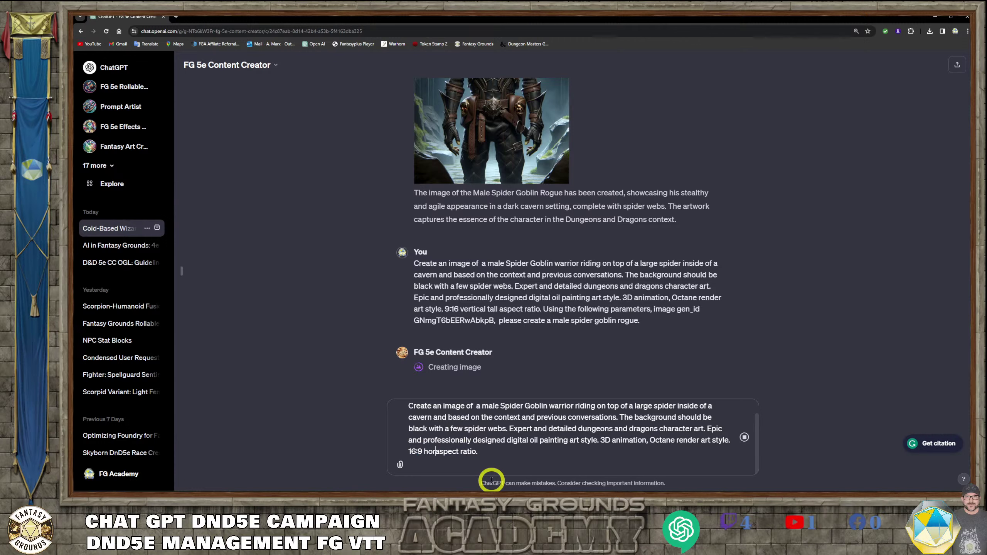
type("rizontal landcape")
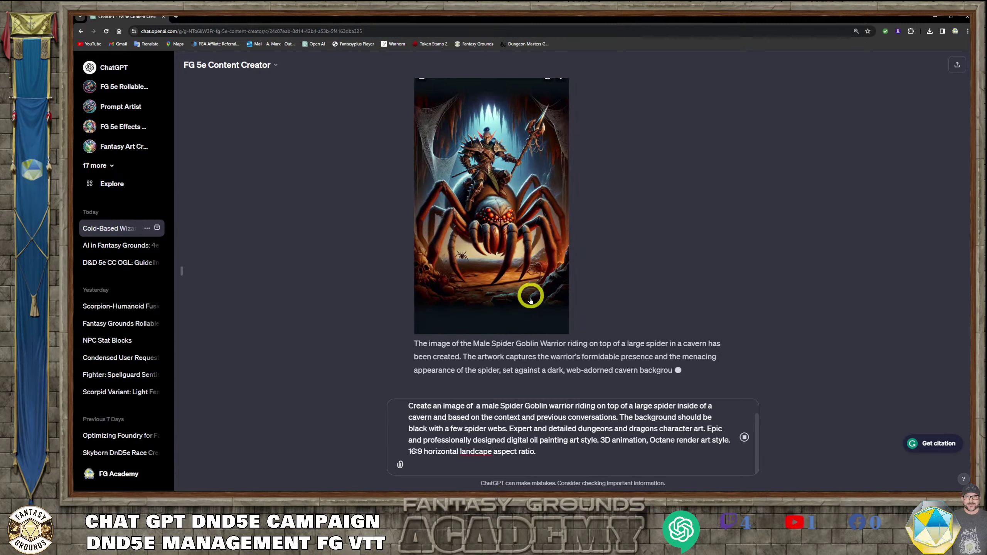
Correct the misspelled word to "landscape" in the prompt and send the message.
scroll(517, 296, "up", 2)
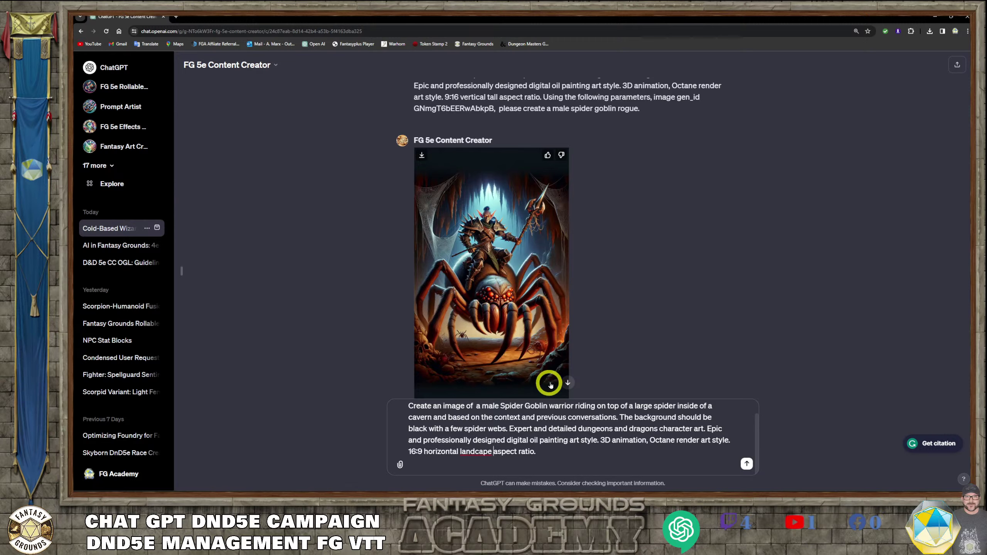
scroll(549, 381, "down", 2)
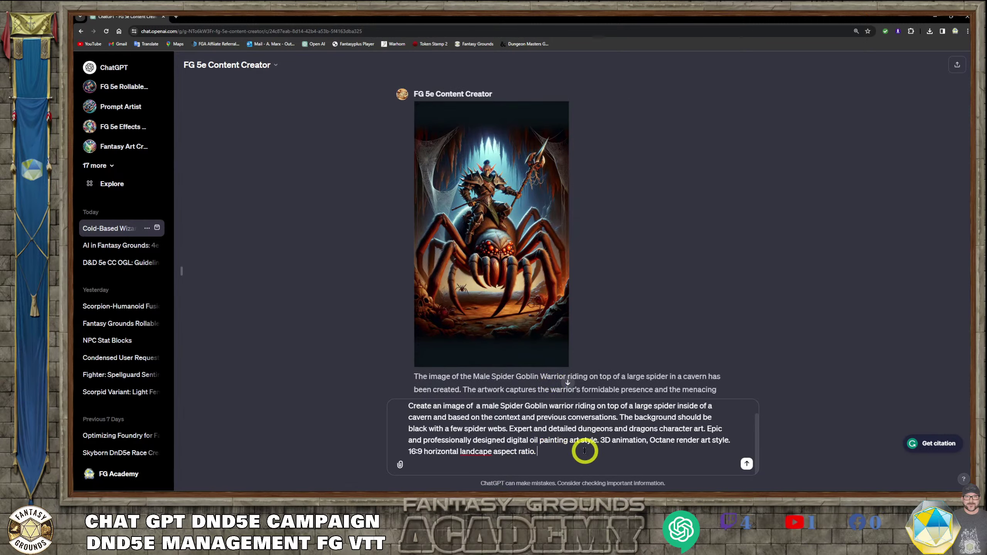
right_click(476, 451)
left_click(475, 451)
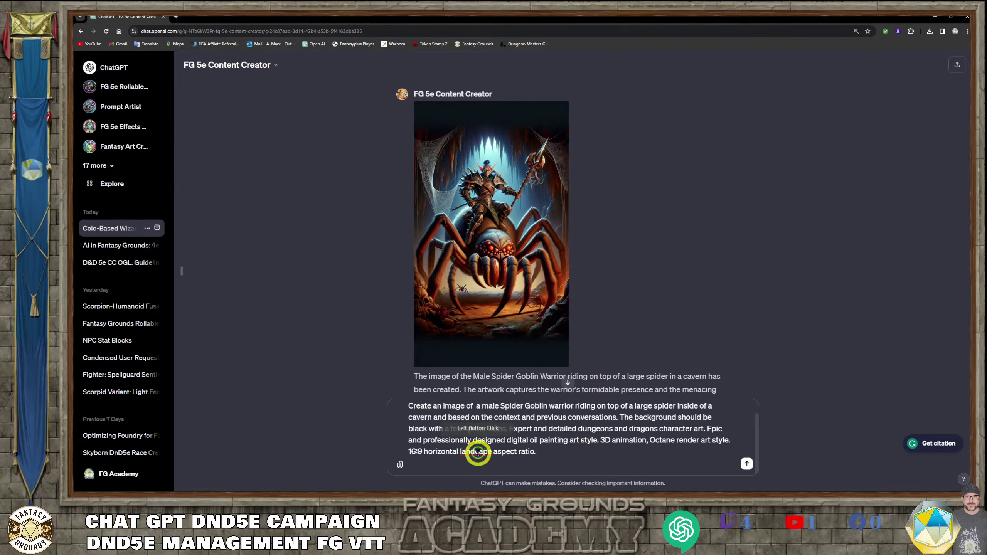
type("s")
left_click(558, 462)
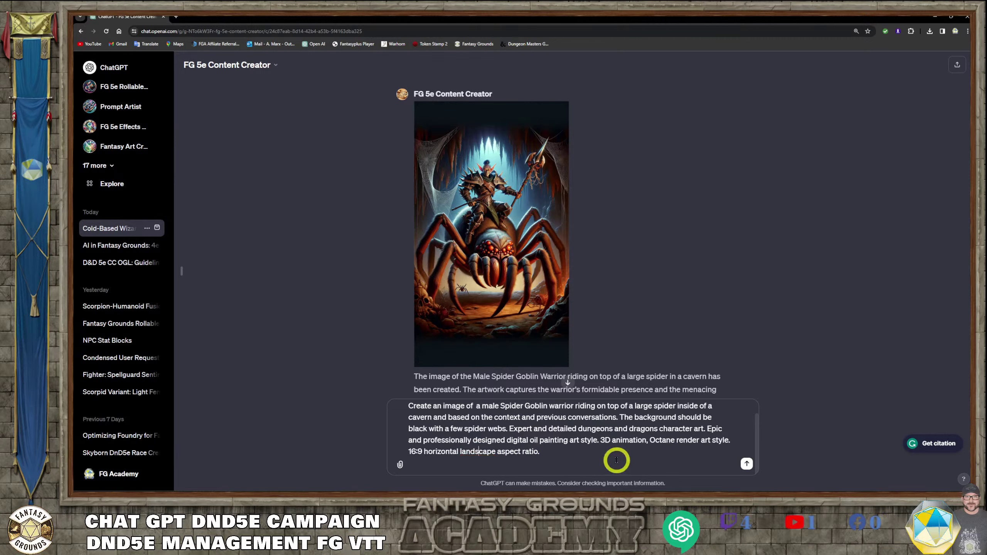
left_click(746, 463)
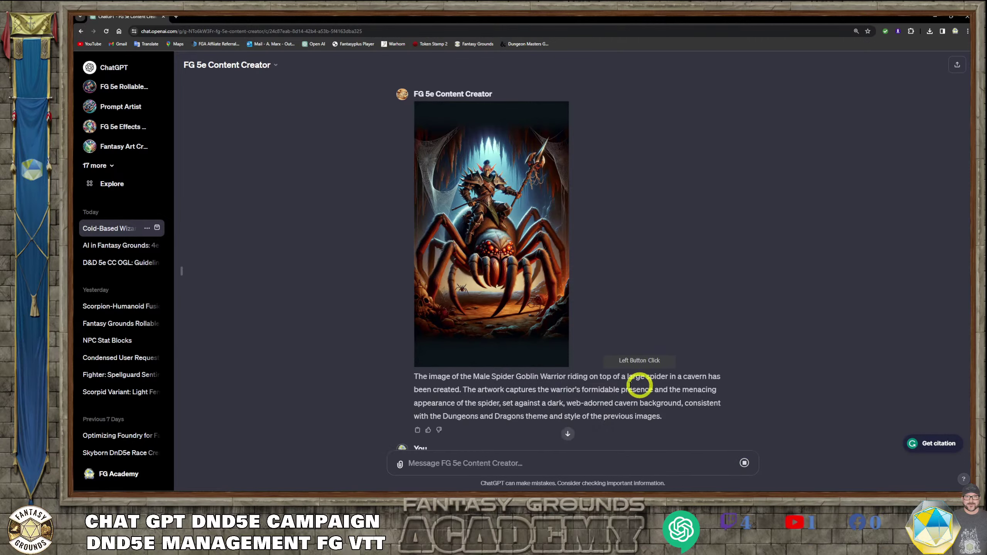
View the vertical spider-riding warrior image enlarged, close it, and check the reply to the landscape prompt.
left_click(493, 263)
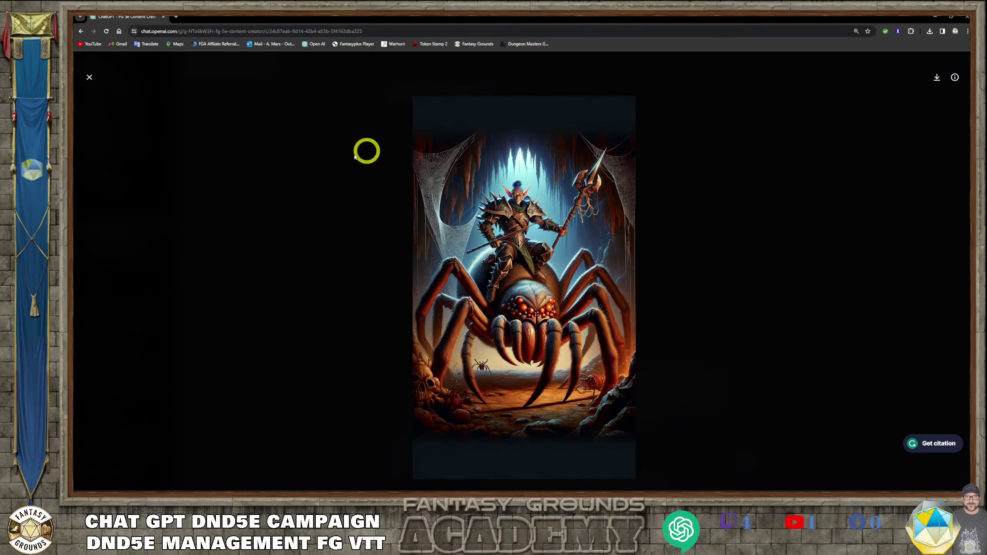
left_click(89, 77)
scroll(533, 316, "down", 5)
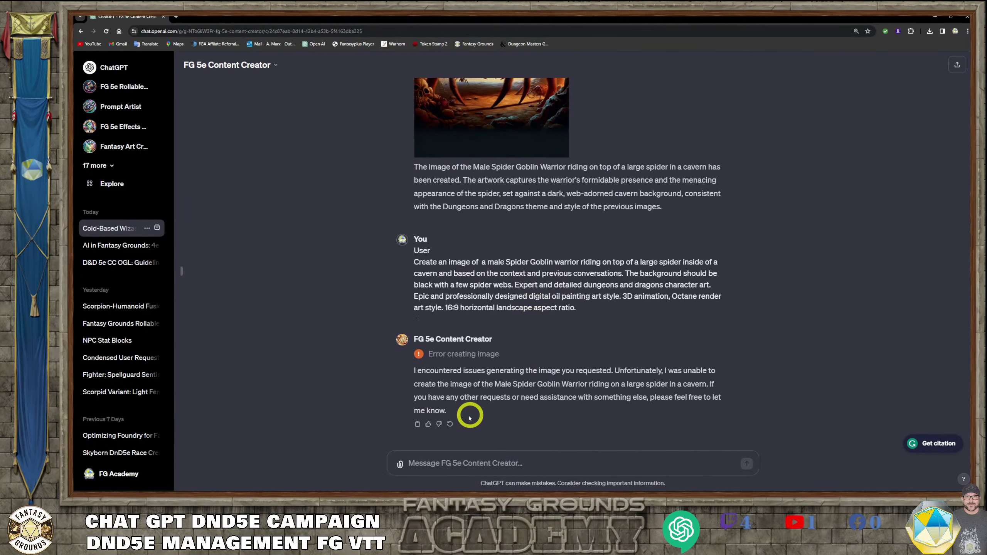
left_click_drag(450, 412, 413, 375)
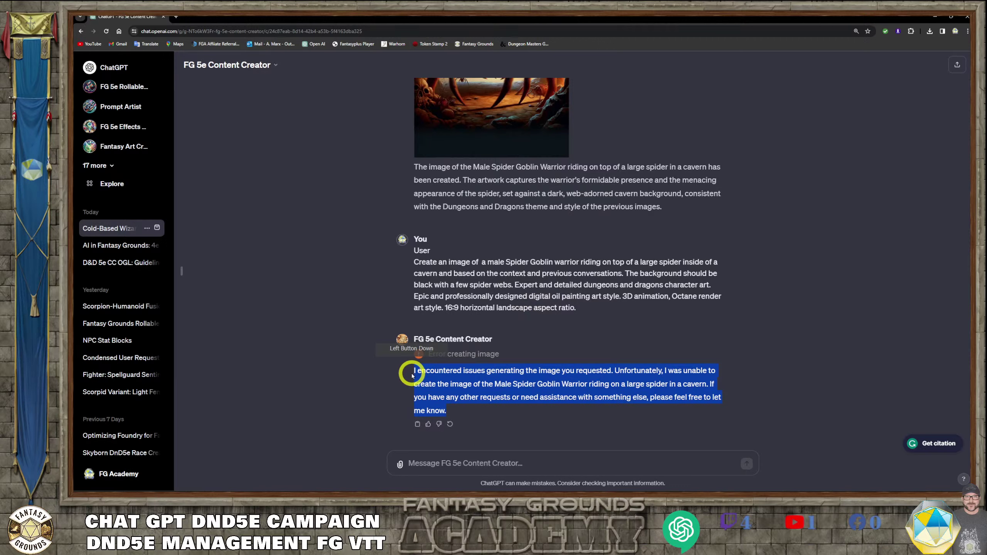
left_click(459, 463)
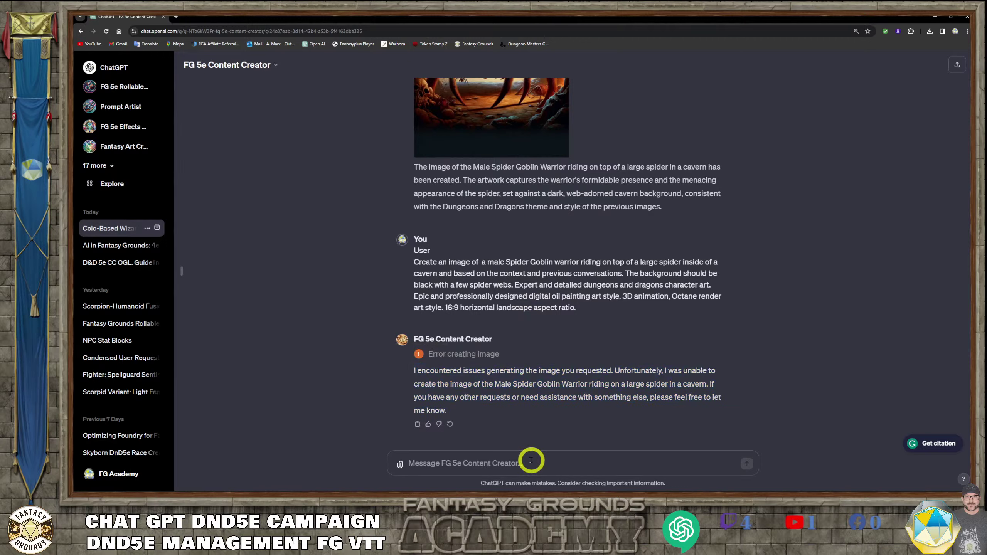
key("ctrl+v")
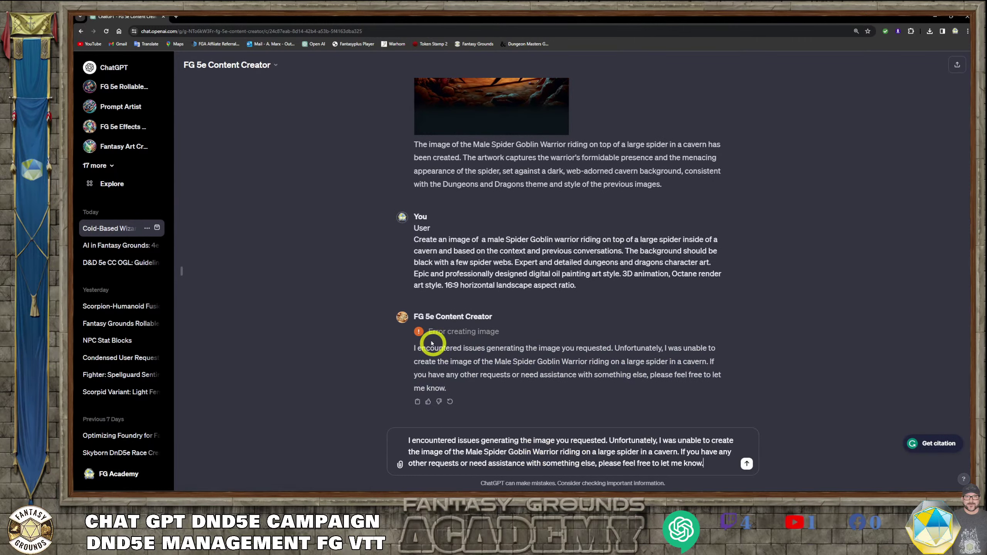
left_click(715, 463)
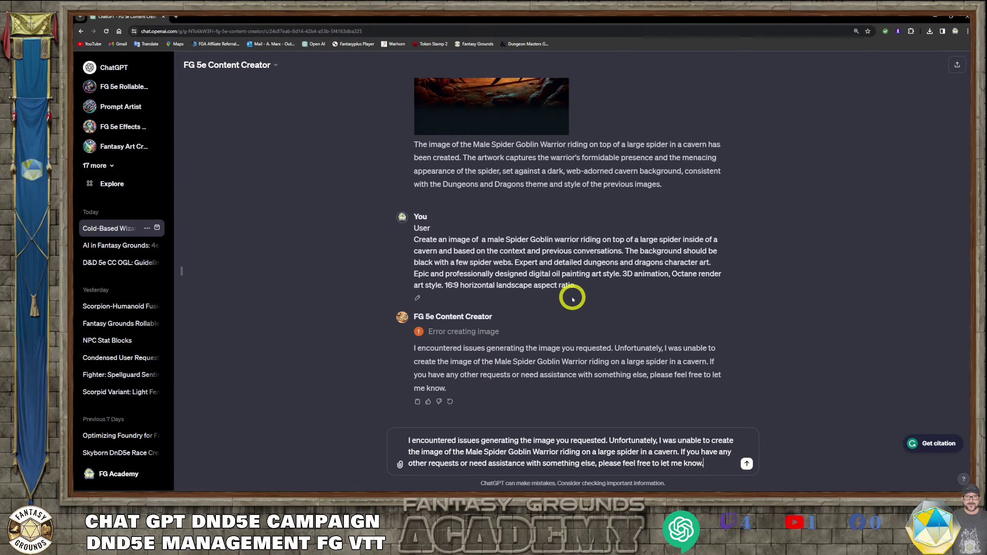
Replace the drafted message with a copy of the sent 16:9 horizontal landscape warrior prompt and send it again.
left_click_drag(577, 287, 413, 243)
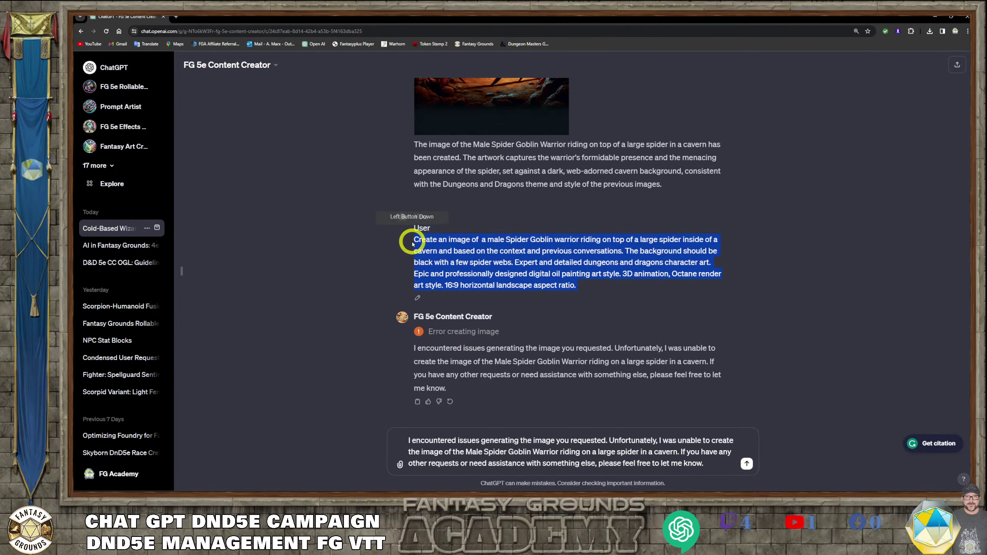
left_click(714, 463)
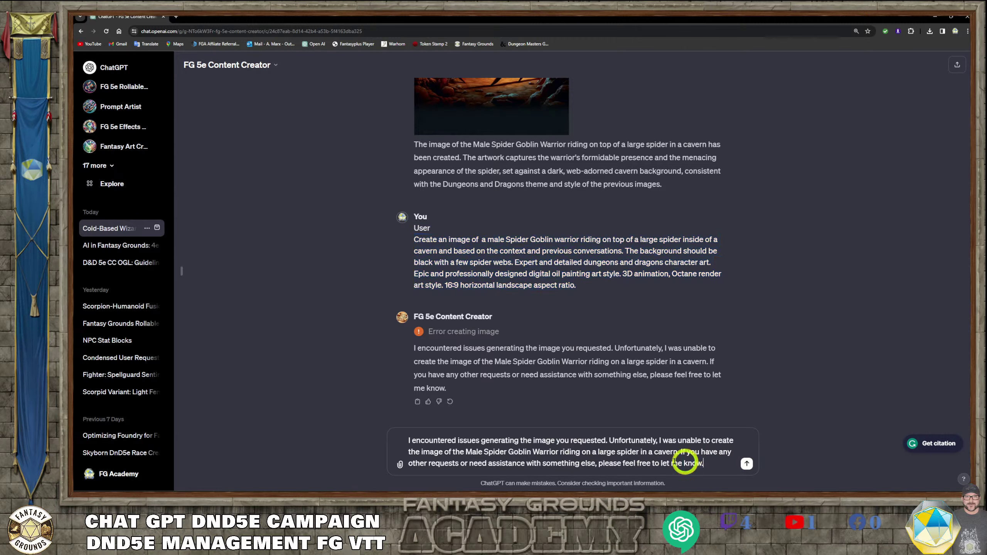
left_click_drag(686, 462, 347, 429)
key("BackSpace")
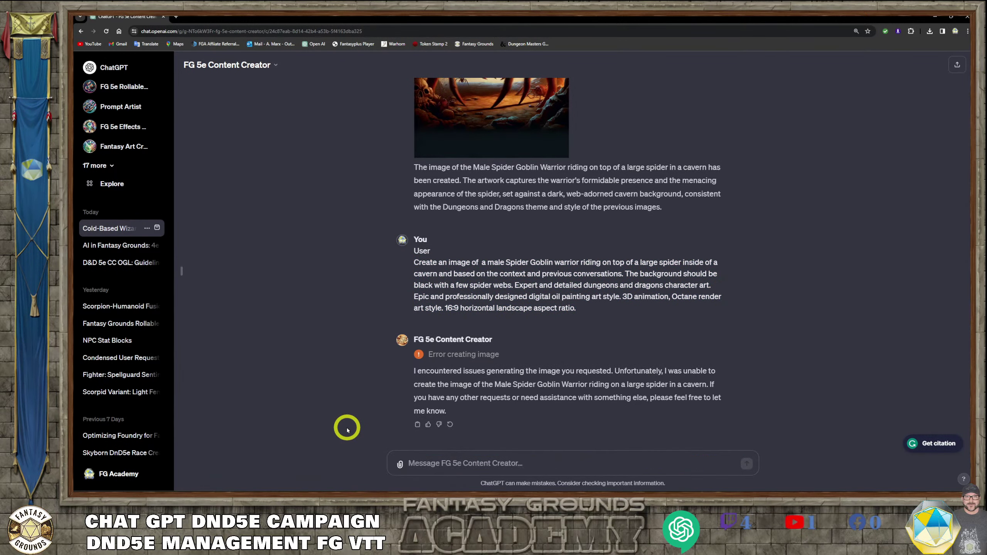
key("ctrl+v")
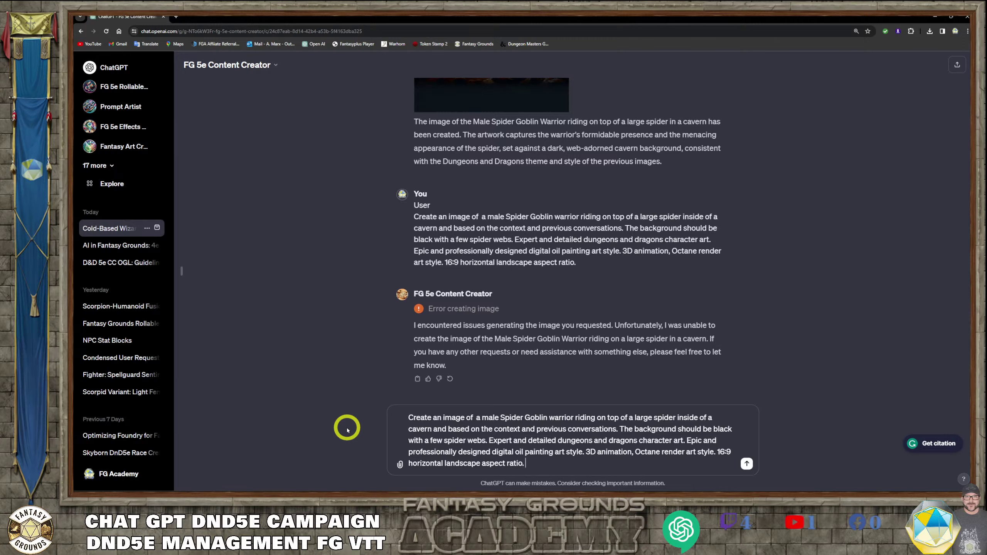
key("Return")
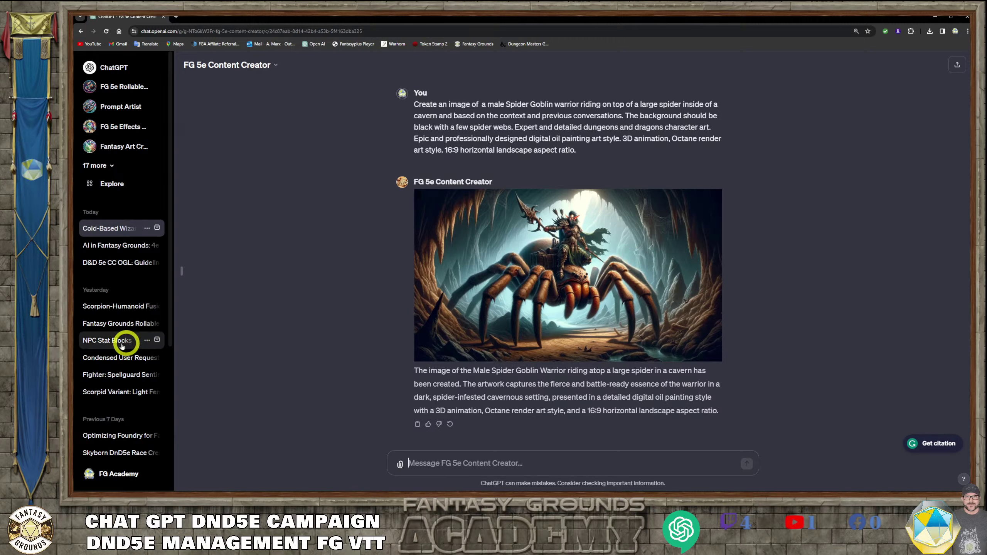
Start a new message with "Create an image of a" and reword it to "Create a like image of a".
left_click(457, 461)
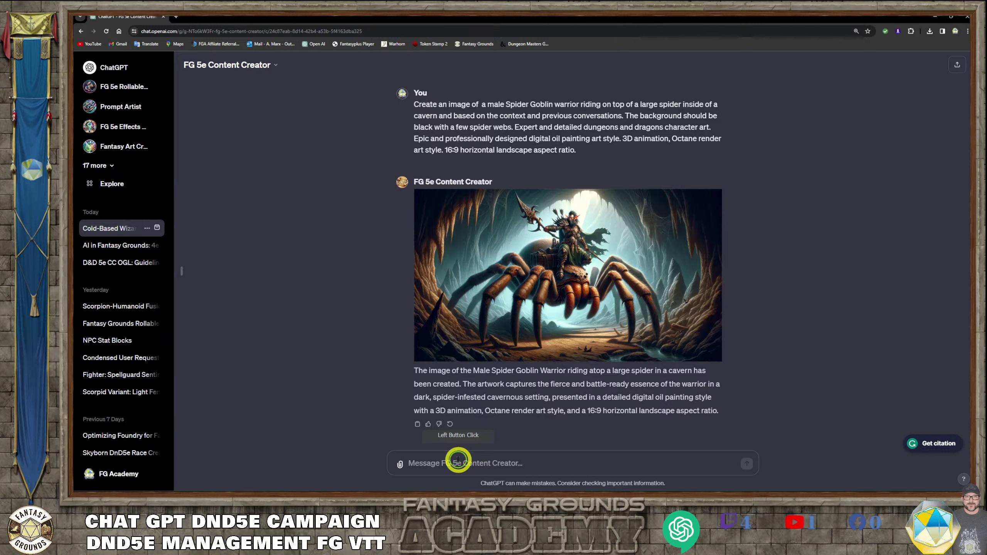
type("Create")
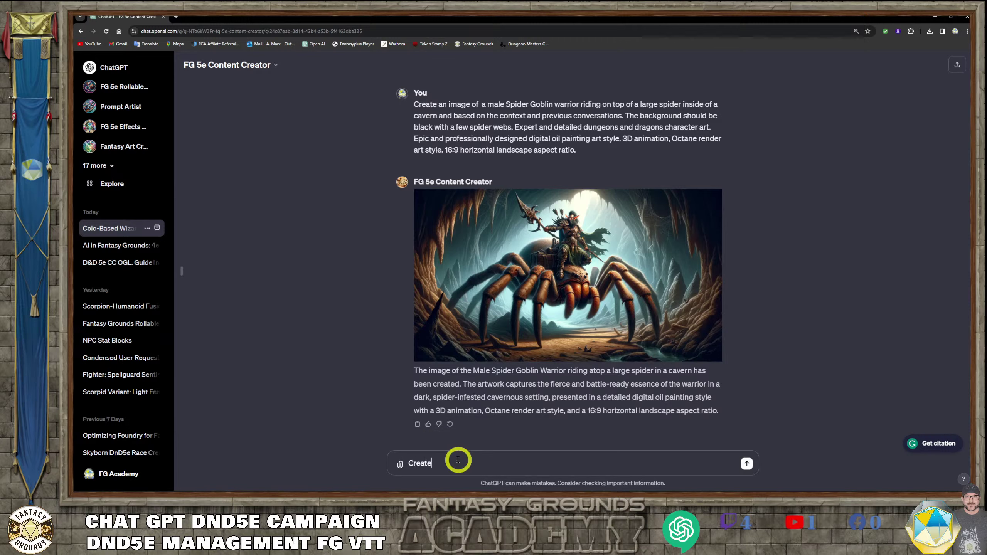
type(" an image of a")
left_click(441, 463)
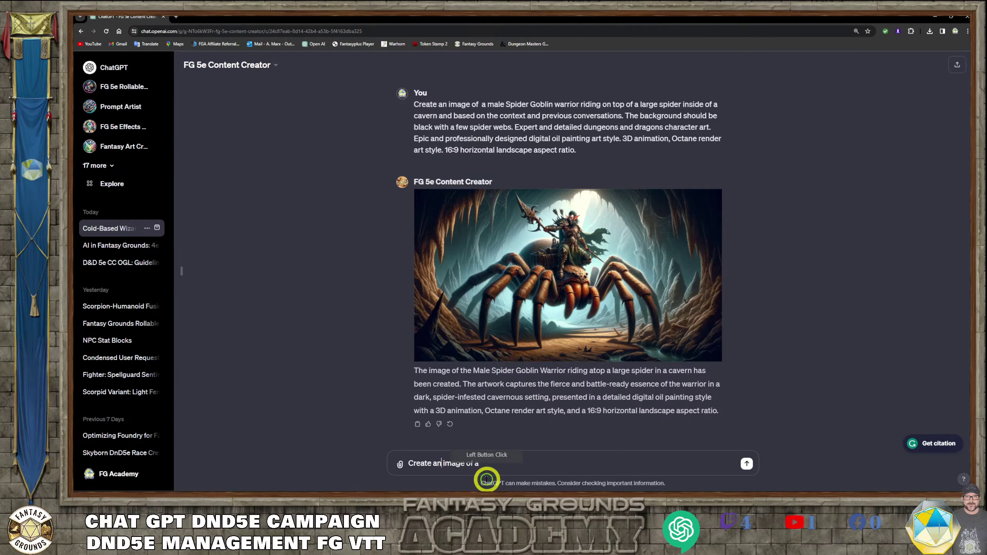
key("BackSpace")
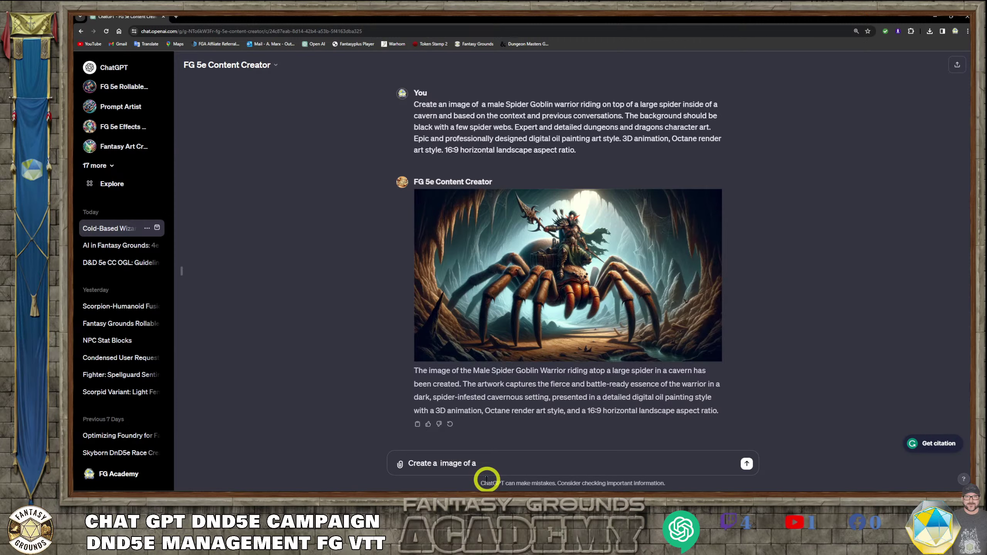
type("like")
left_click(514, 462)
left_click(531, 467)
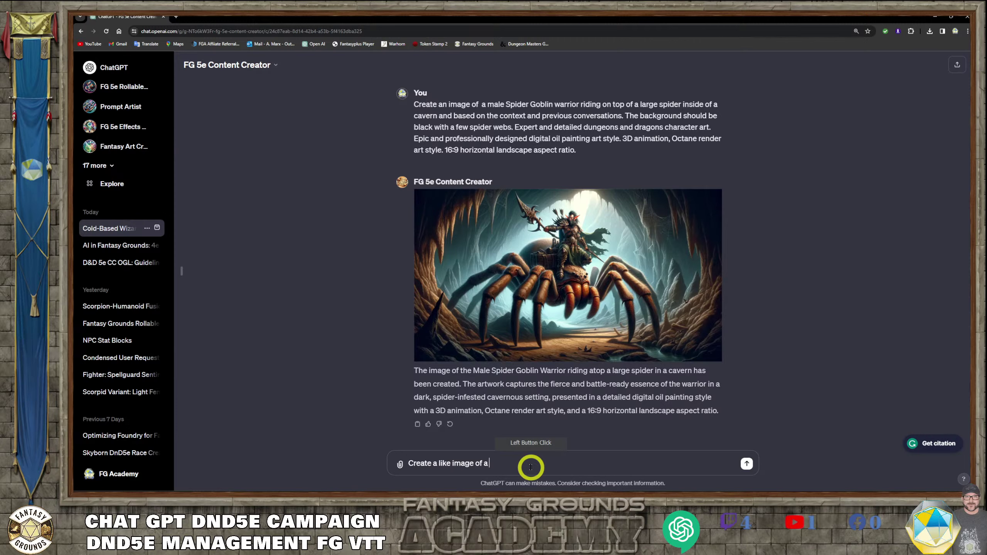
Complete the image request with the subject "Beffraen from Eryn Vorn".
type("Beffraen")
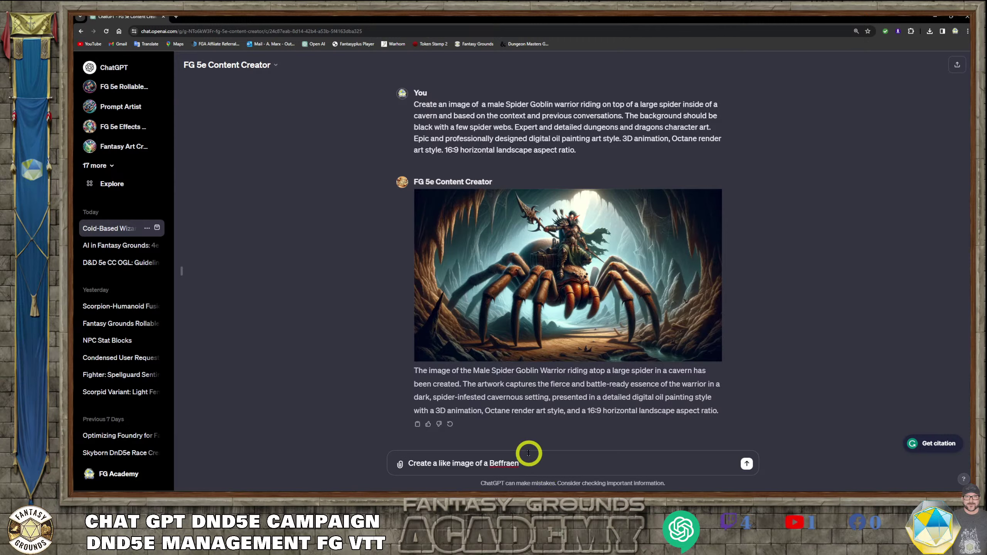
type("from")
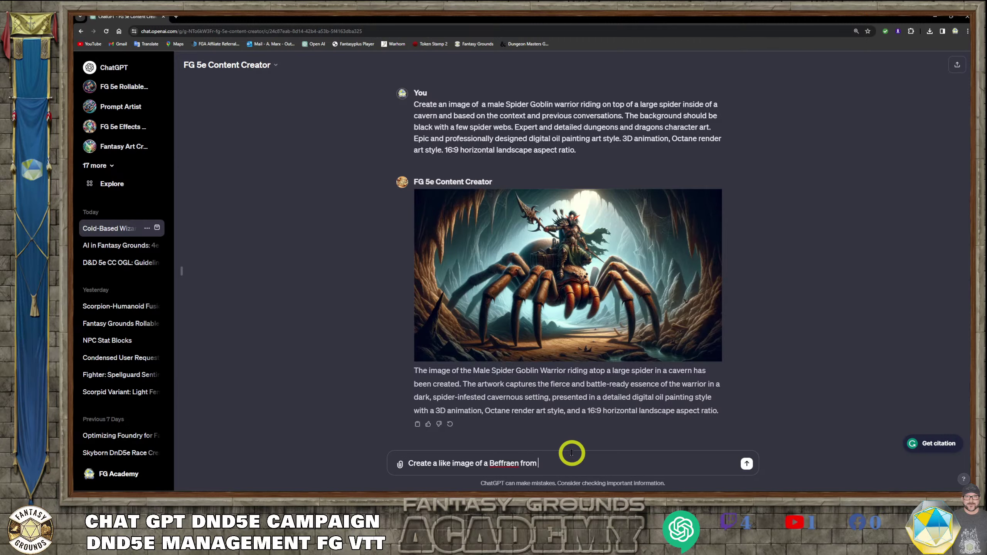
type(" Eryn Vorn")
Reword the start of the drafted message to "Research and detail", removing the word "Create".
left_click(404, 463)
type("Resear")
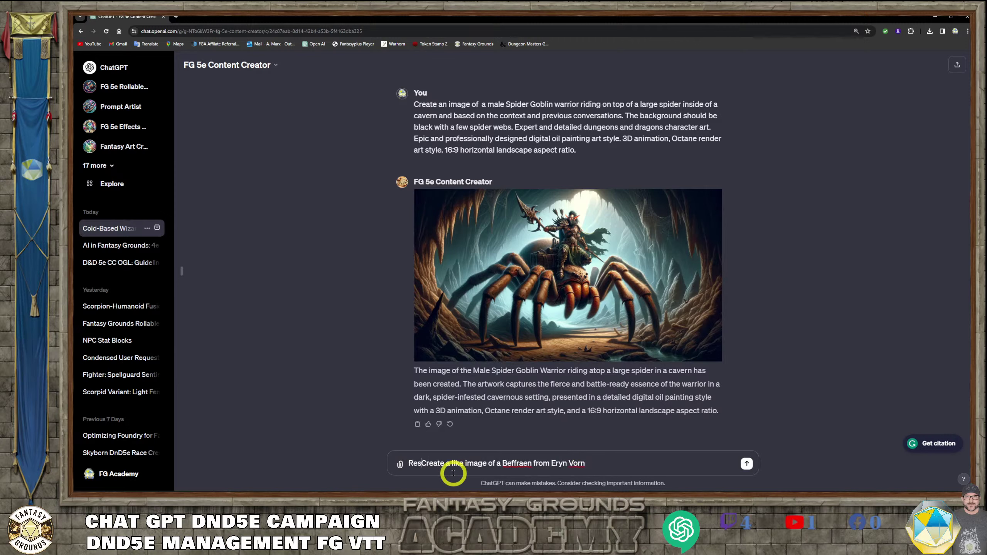
type("ch and di")
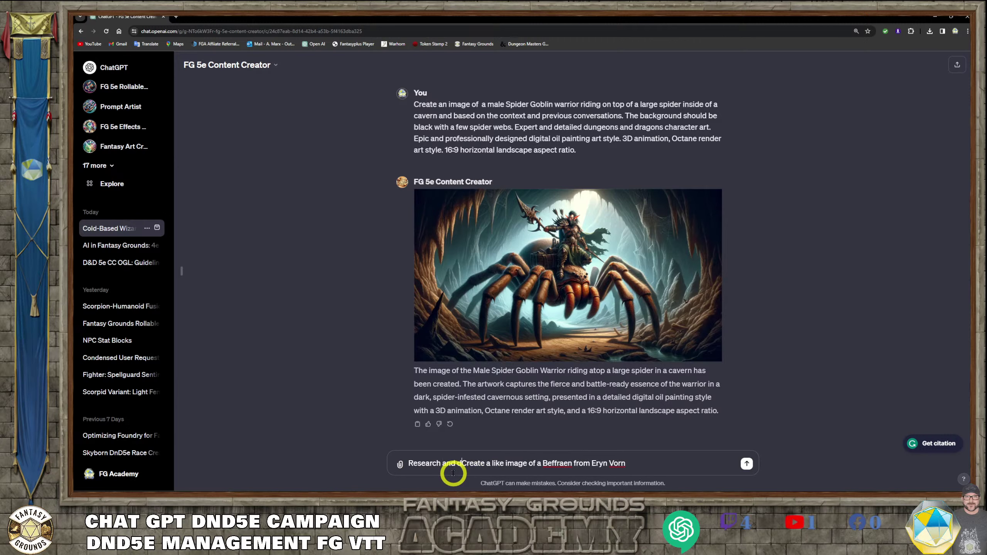
type("tail")
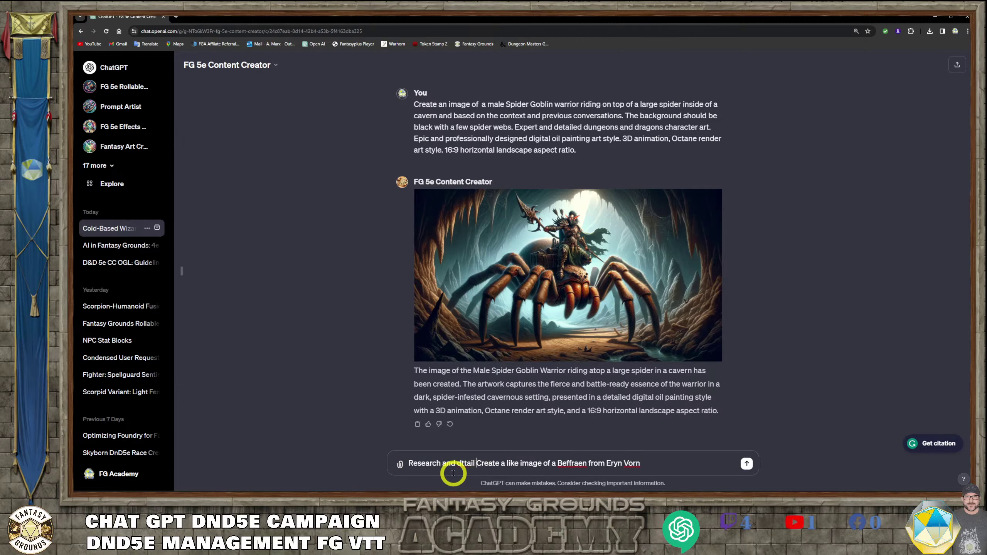
left_click(503, 464)
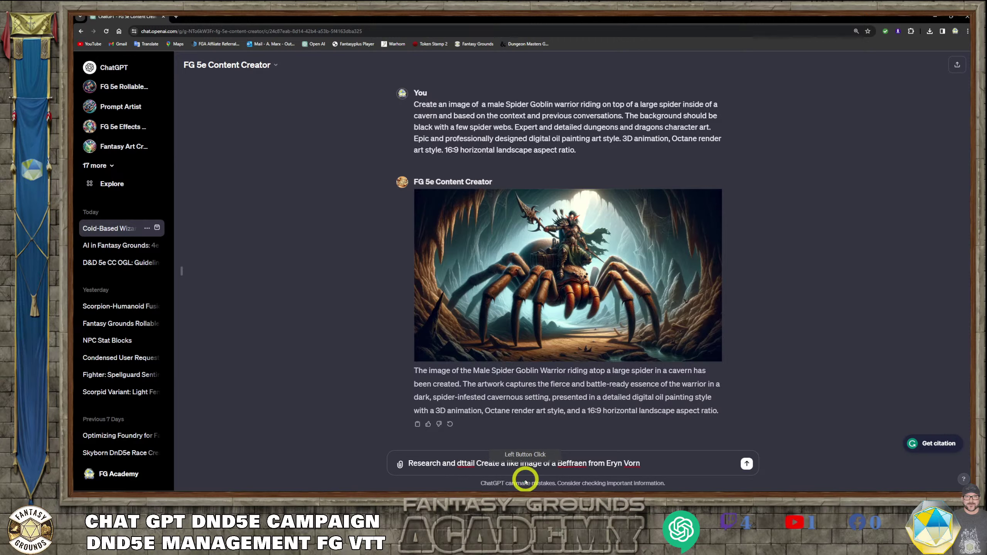
key("BackSpace")
key("BackSpace")
key("BackSpace")
key("BackSpace")
key("BackSpace")
key("BackSpace")
key("BackSpace")
key("BackSpace")
key("BackSpace")
key("BackSpace")
key("BackSpace")
key("BackSpace")
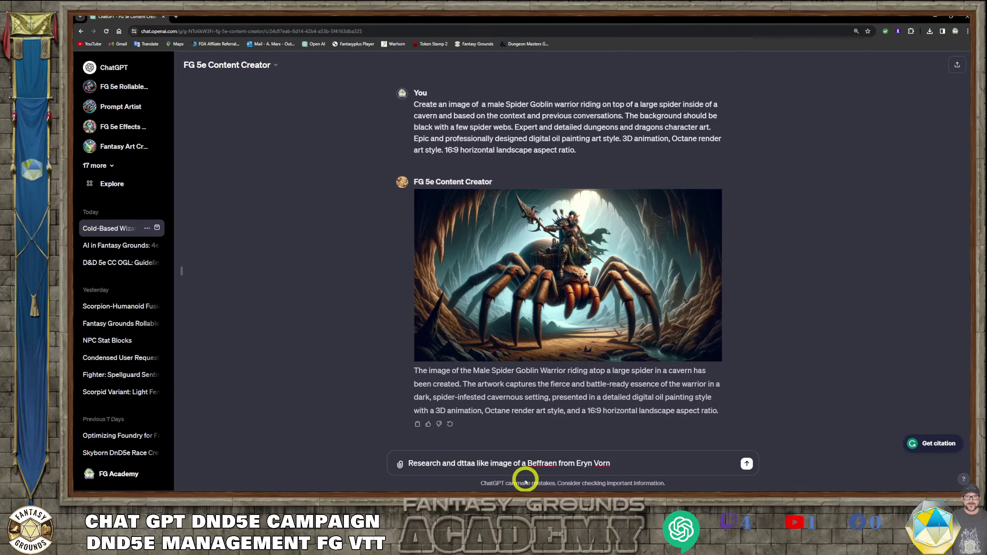
key("BackSpace")
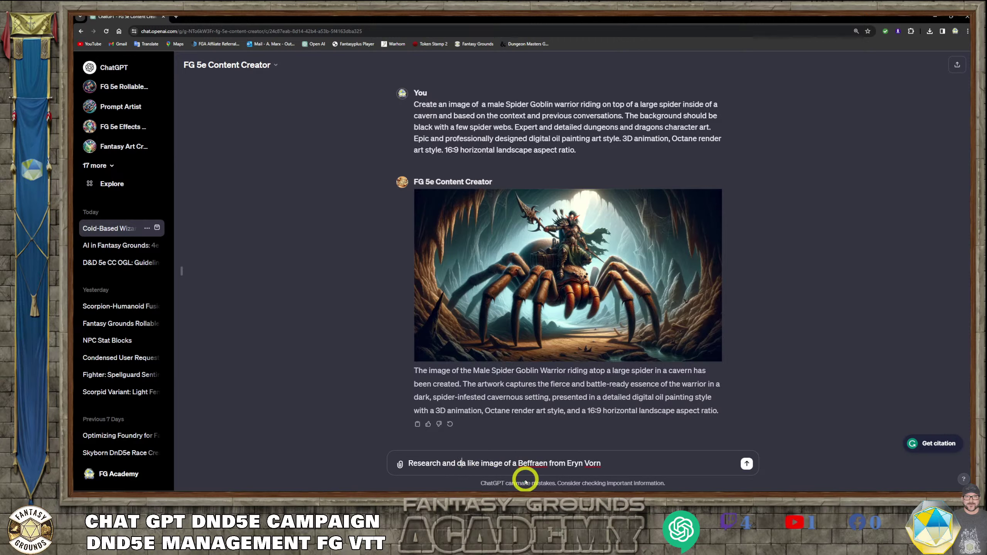
type("etail")
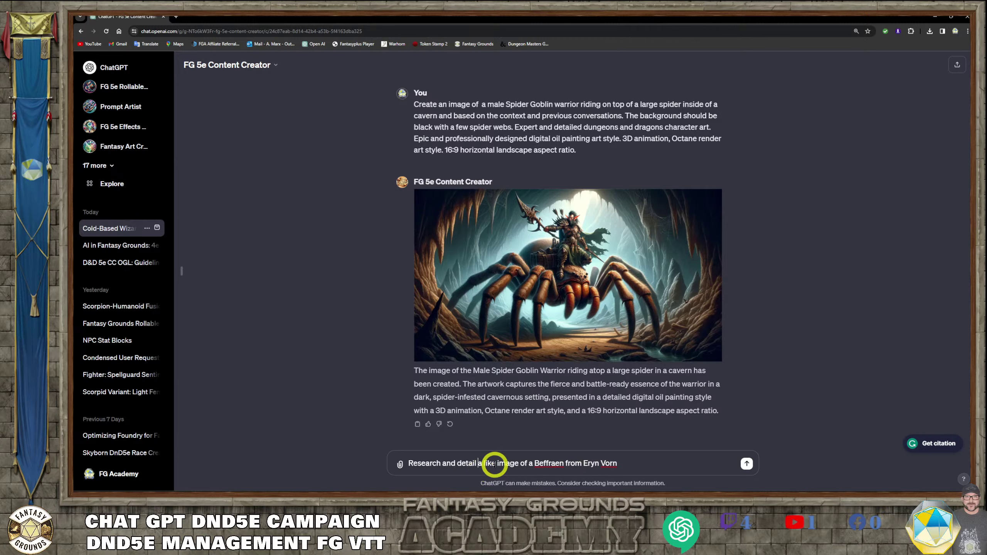
Replace "a like image of a" before Beffraen with "the decription of a" in the drafted message.
left_click_drag(497, 463, 479, 464)
type("the decr")
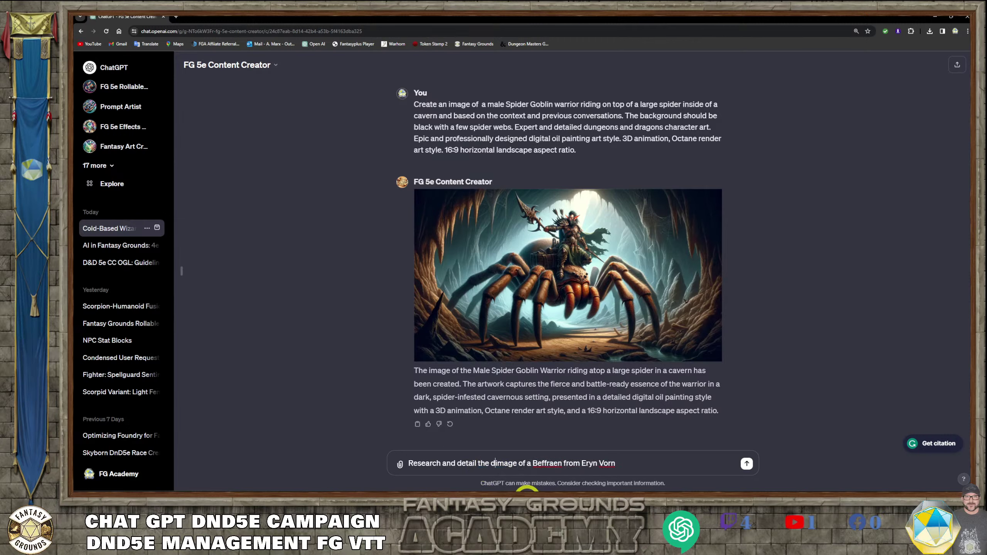
type("iption of")
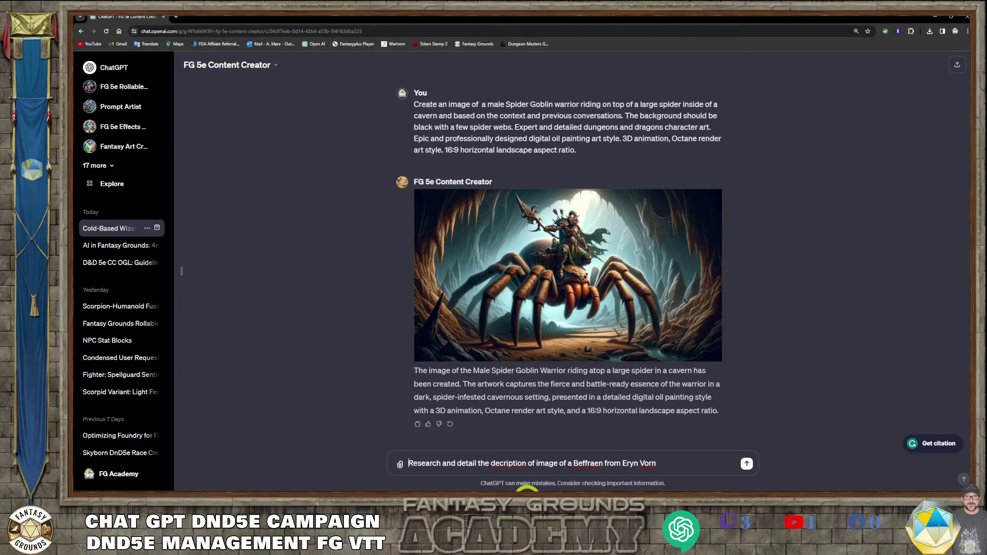
double_click(582, 467)
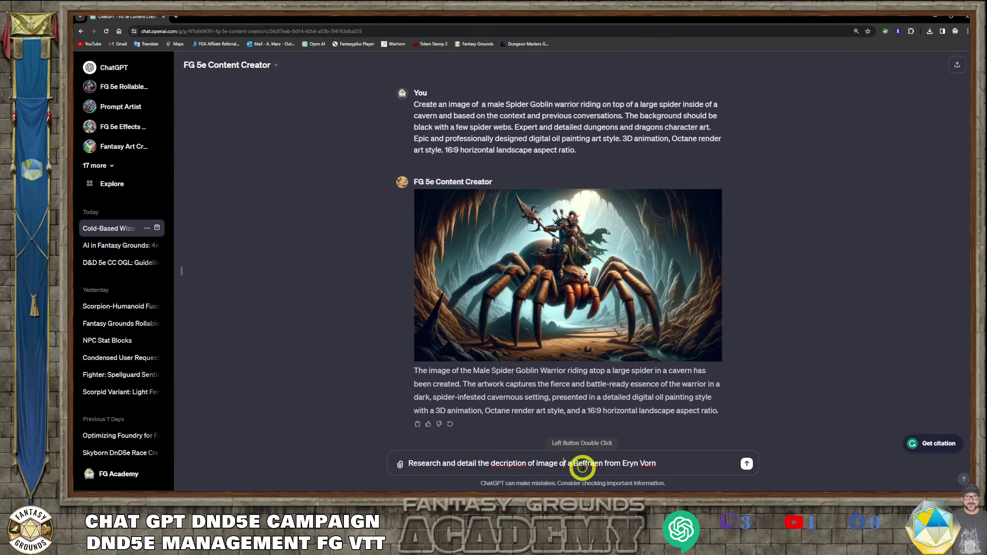
left_click(573, 466)
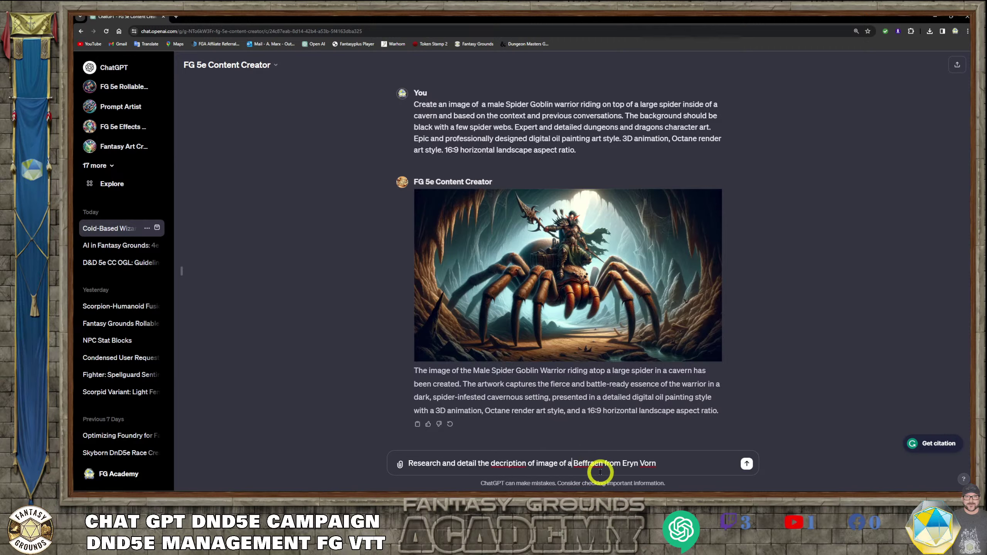
key("BackSpace")
key("BackSpace")
key("BackSpace")
key("BackSpace")
key("BackSpace")
key("BackSpace")
key("BackSpace")
key("BackSpace")
key("BackSpace")
key("BackSpace")
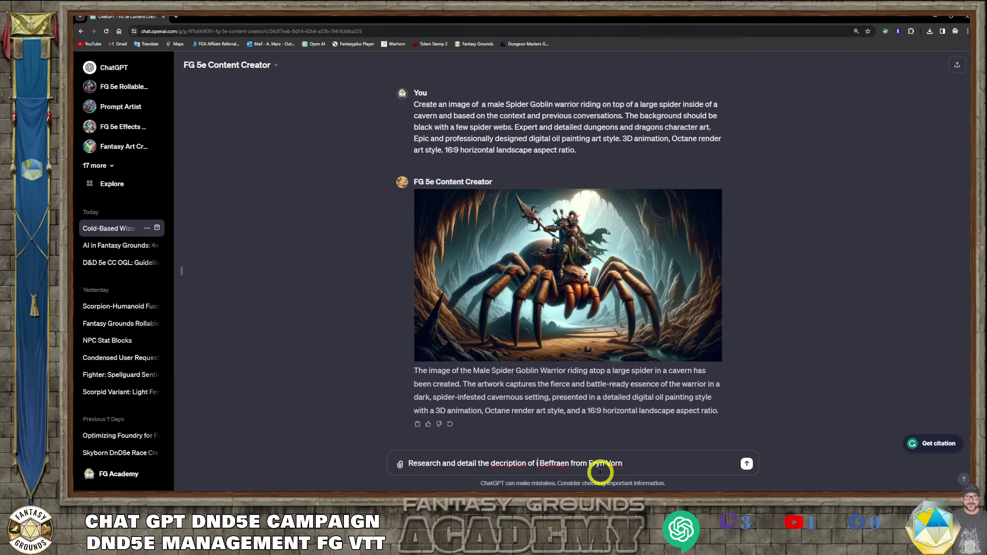
type("a")
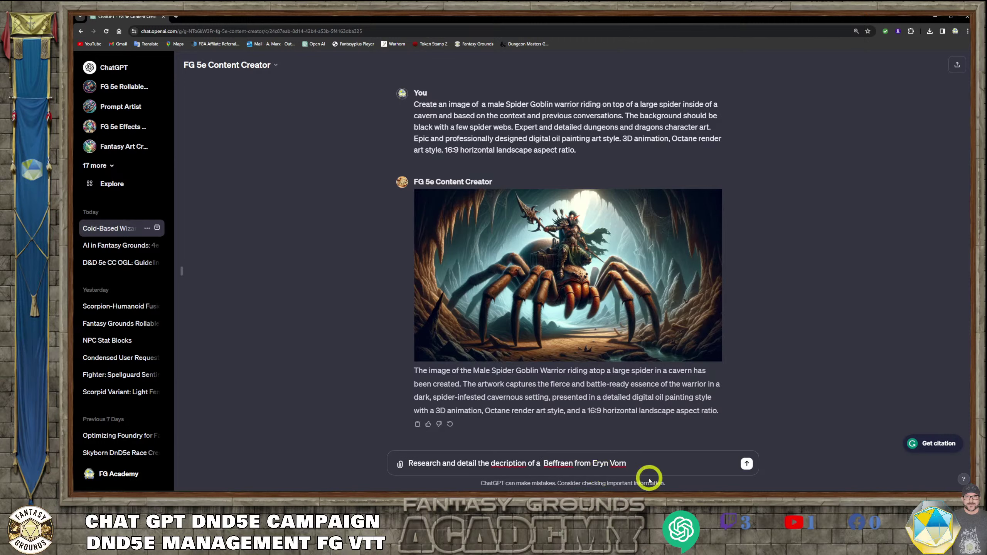
Append "in the middle earth world." to the end of the drafted research request.
left_click(647, 468)
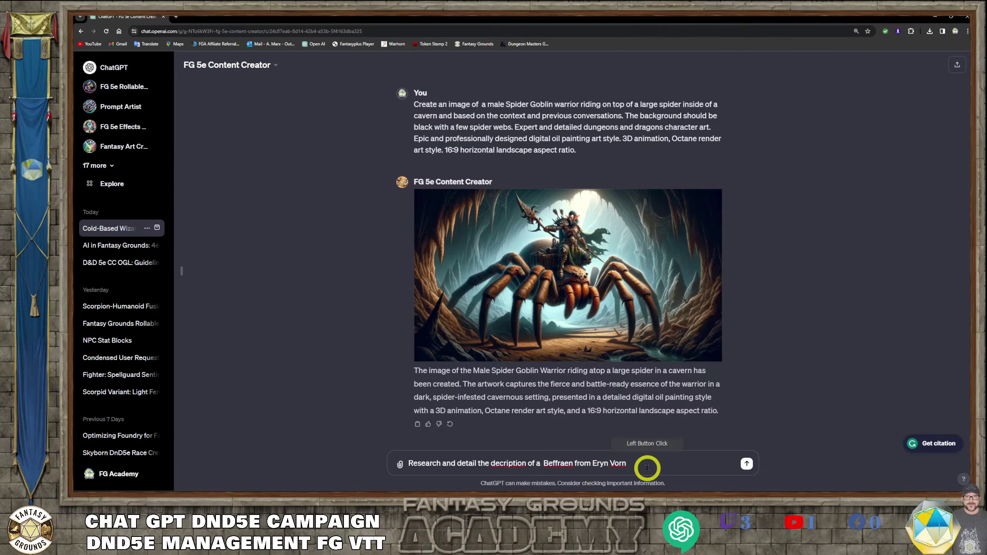
type("in the mi")
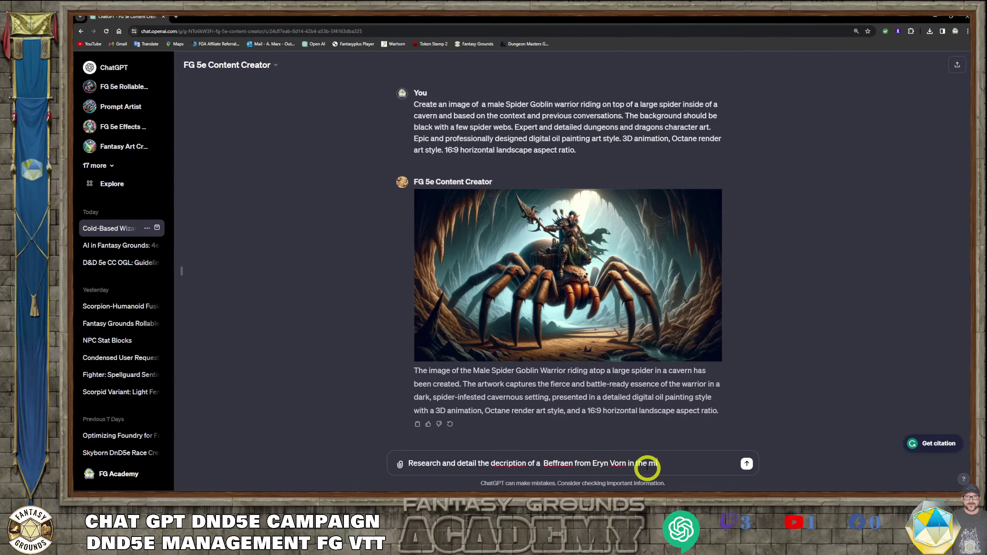
type("ddle earth world.")
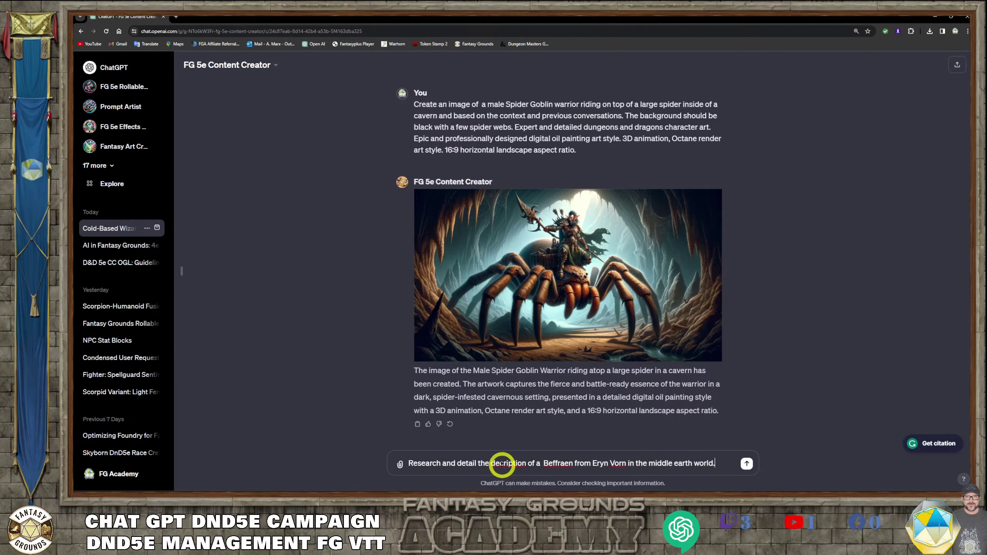
Correct the misspelled word to "description" and send the Beffraen research request.
left_click(609, 465)
type("s")
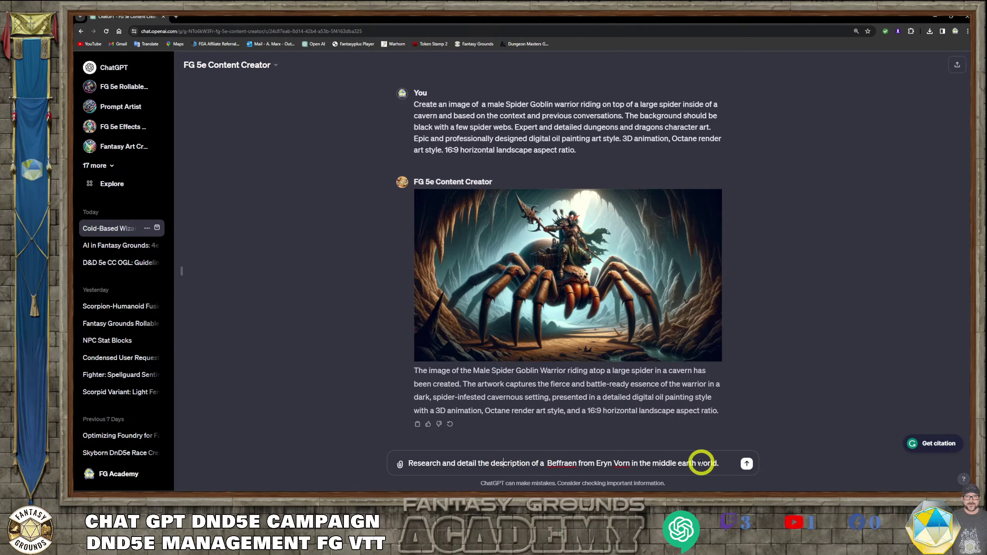
left_click(751, 467)
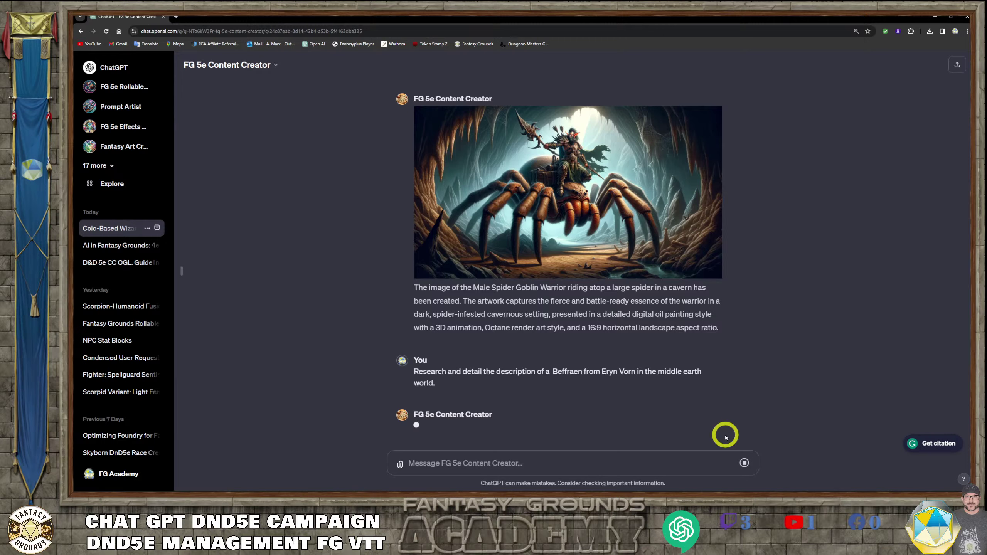
View the landscape spider-riding warrior image enlarged twice, closing it each time, while the reply is pending.
left_click(540, 186)
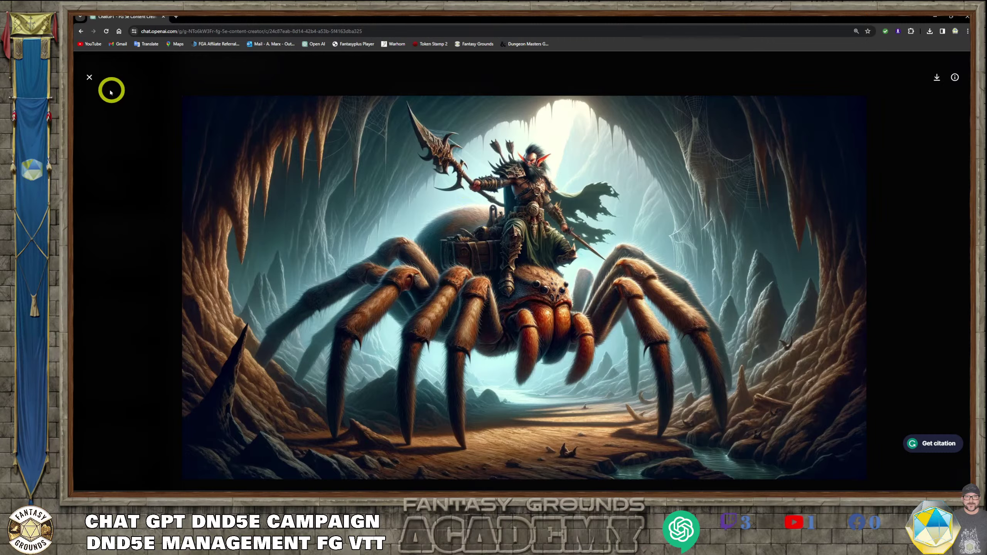
left_click(89, 78)
left_click(457, 335)
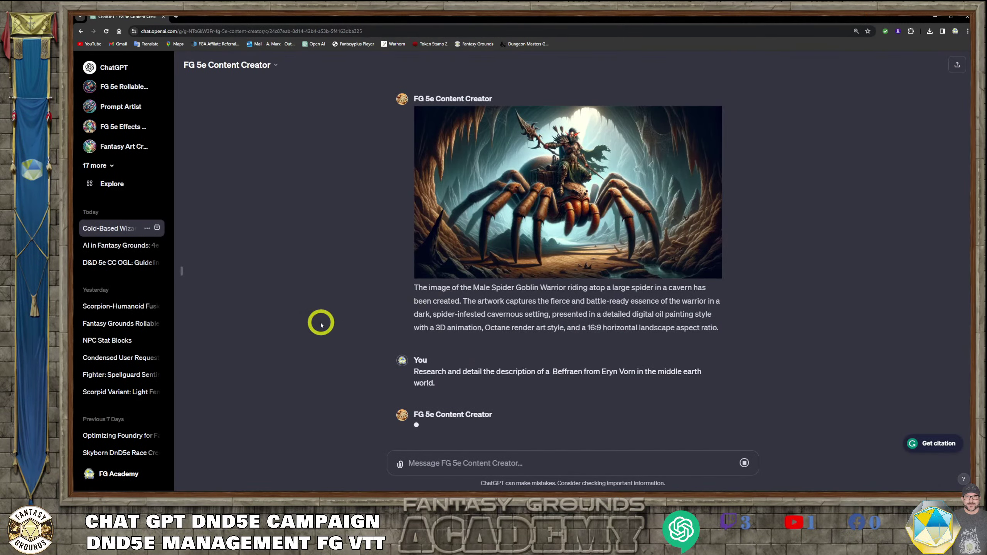
scroll(165, 309, "down", 1)
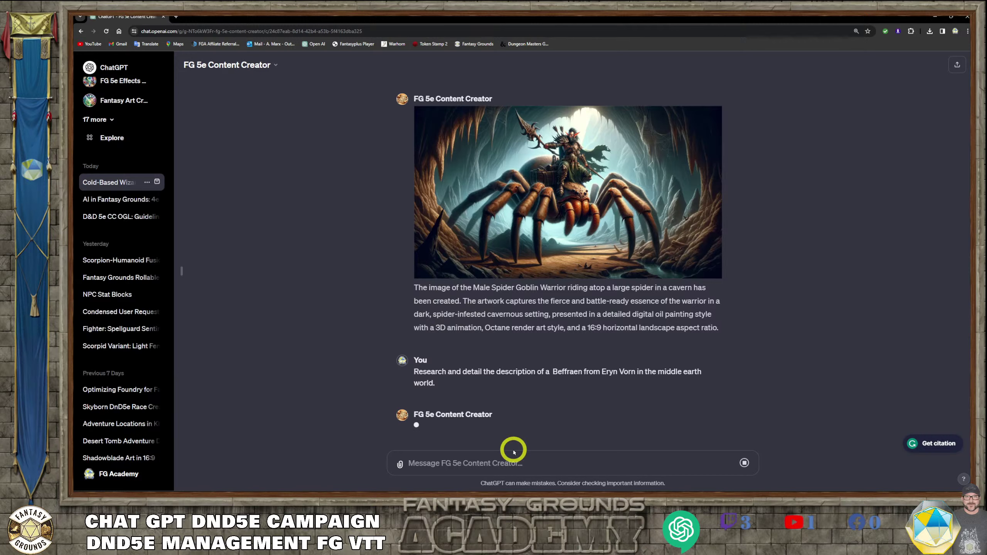
left_click(466, 464)
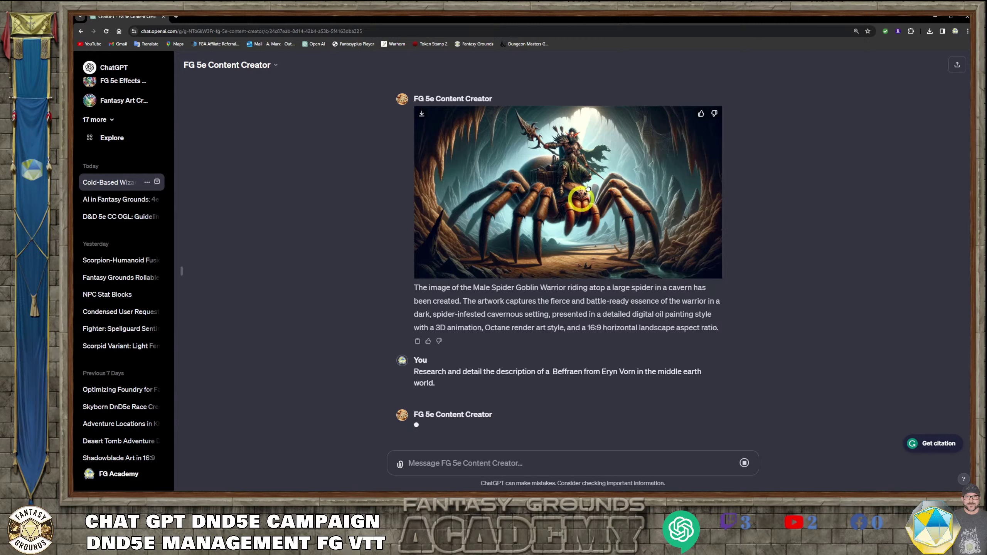
left_click(574, 156)
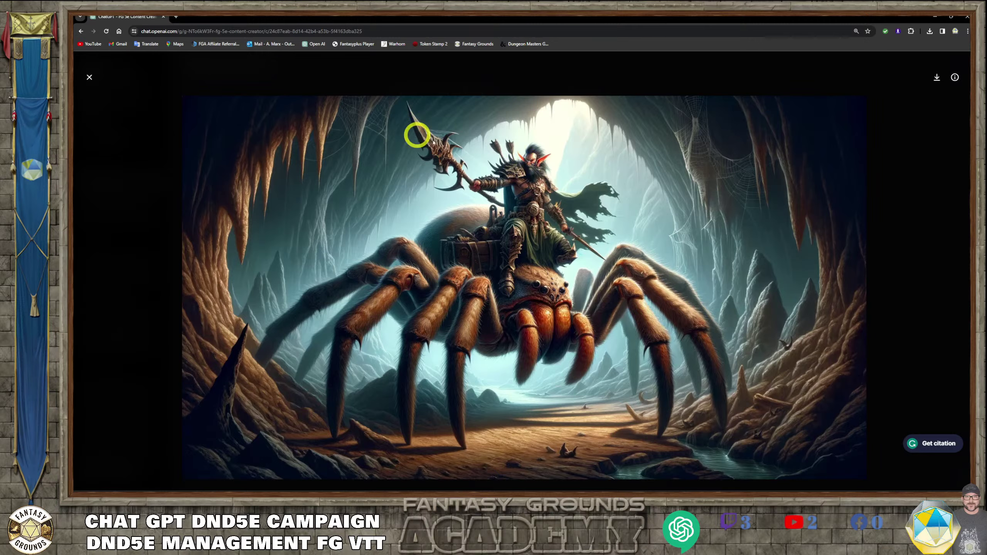
left_click(89, 77)
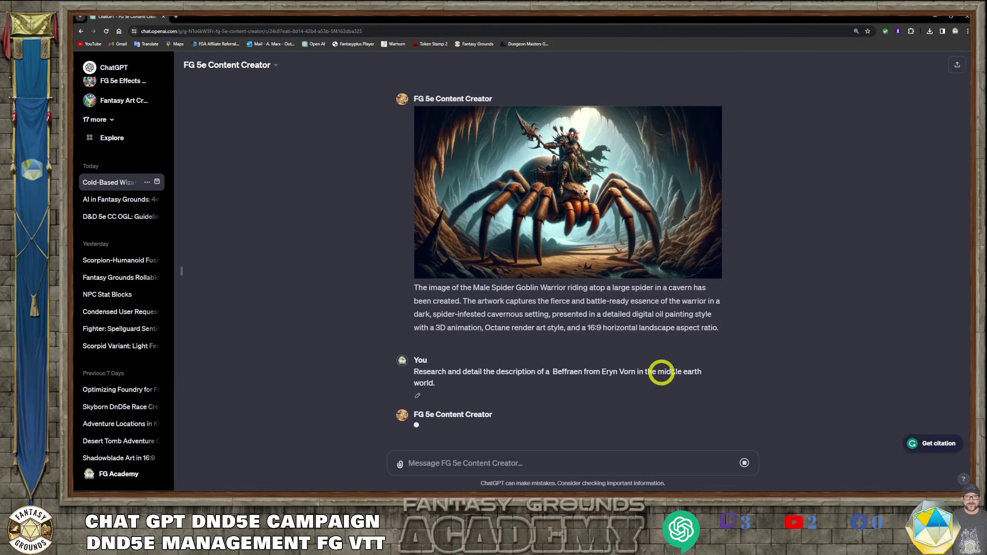
Try to reuse the sent Beffraen research prompt in a new message, and regenerate the reply to it.
left_click_drag(460, 390, 410, 373)
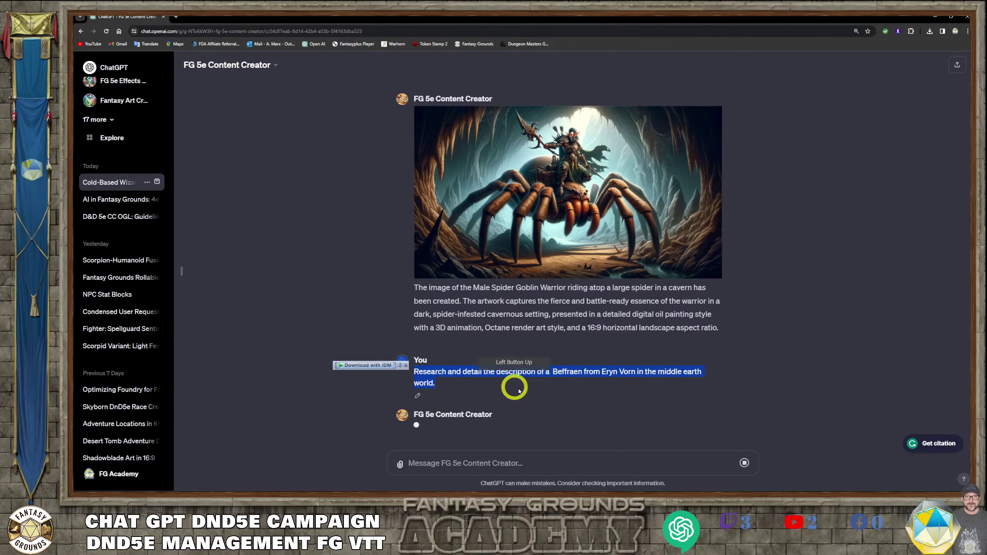
left_click(436, 465)
key("ctrl+v")
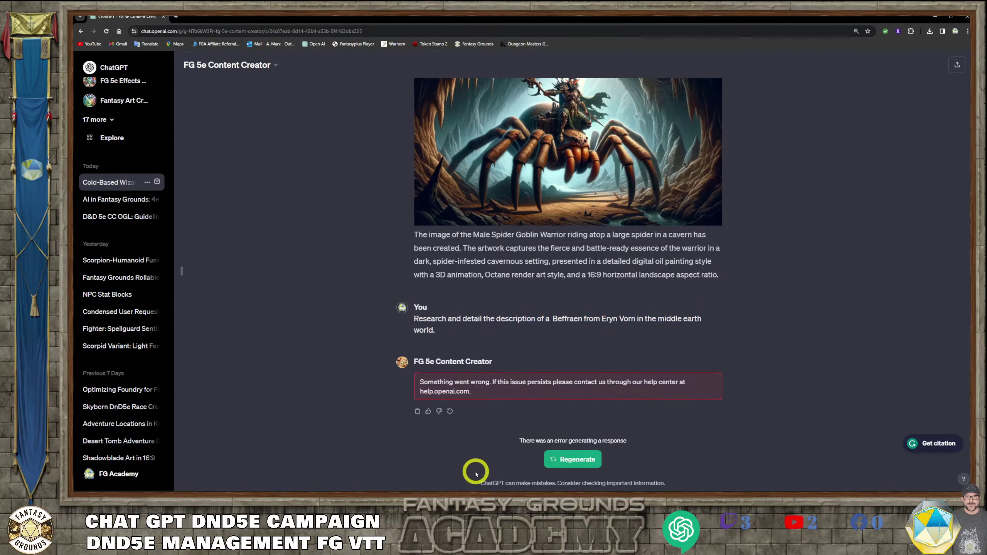
left_click(562, 461)
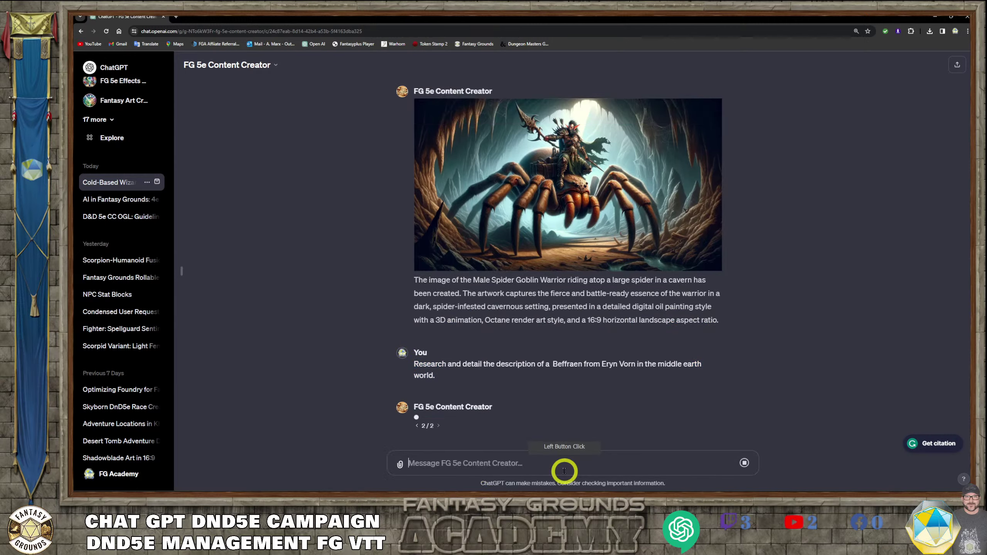
left_click(460, 465)
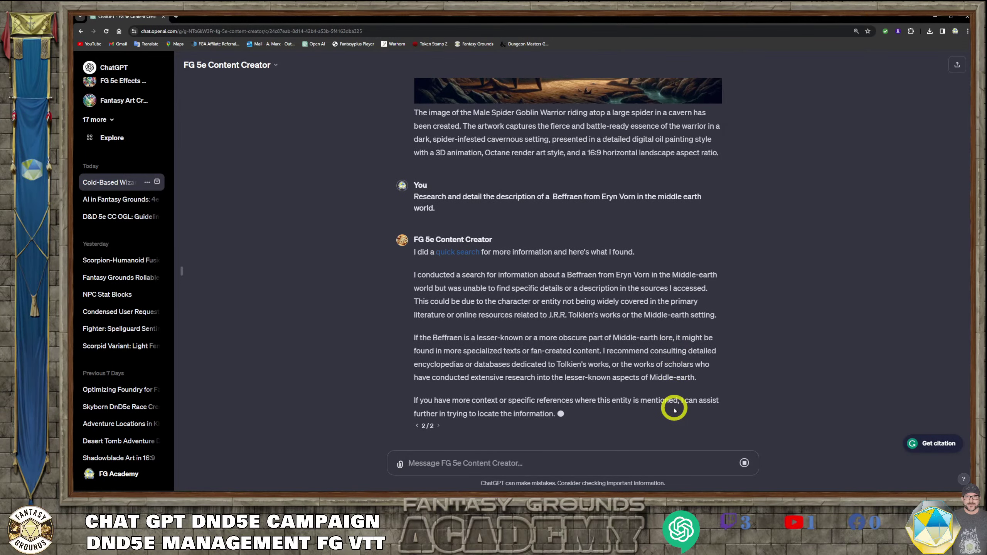
Open a new browser tab and enter "Baefreen" as the Google search text.
left_click(176, 16)
left_click(205, 27)
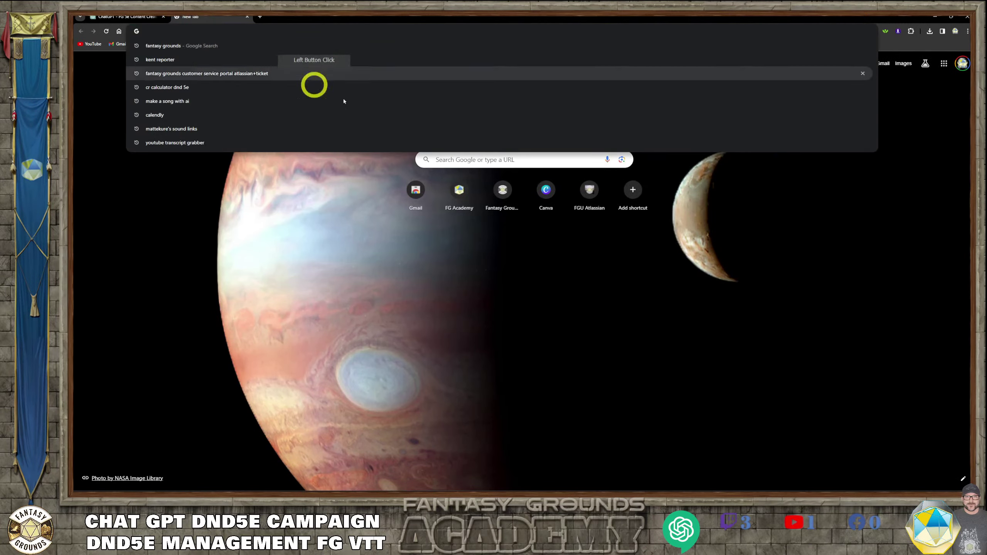
left_click(408, 171)
left_click(453, 159)
type("B")
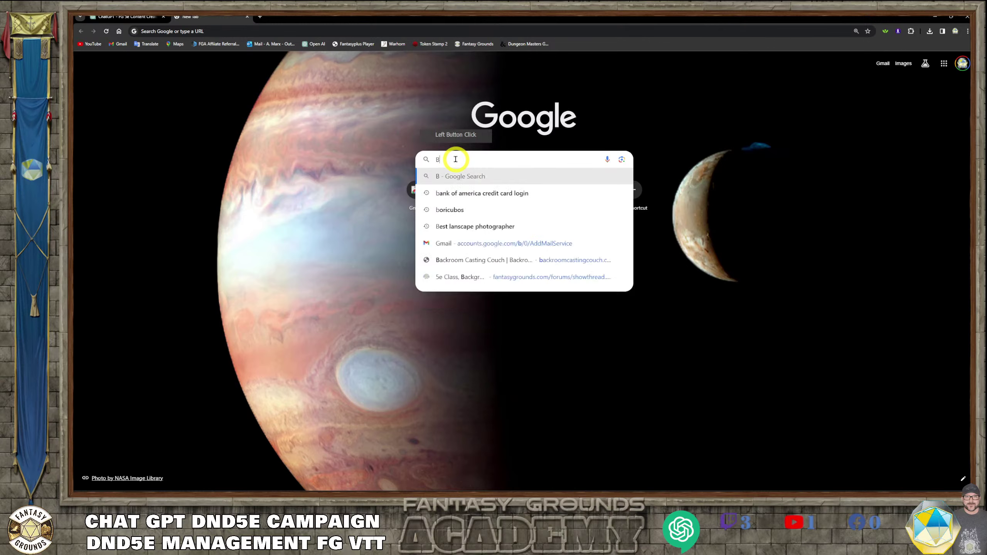
type("aefreen")
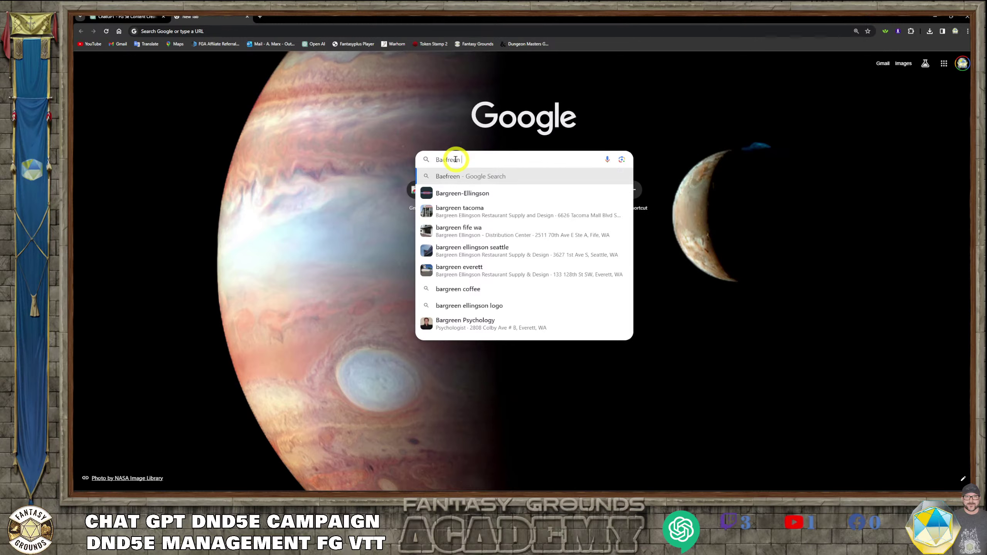
Replace the search text with "Beffraen" and run the Google search.
key("BackSpace")
key("BackSpace")
key("BackSpace")
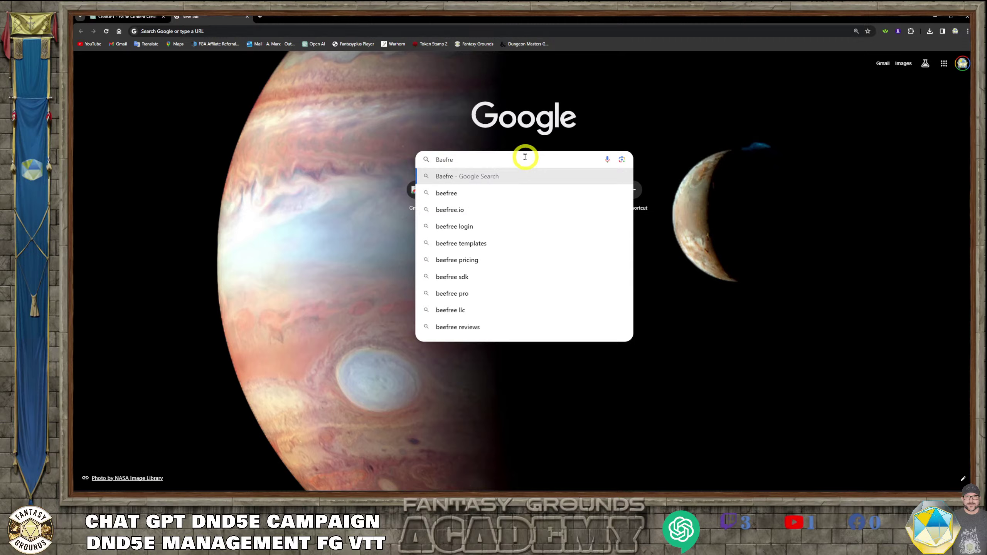
key("BackSpace")
key("BackSpace")
key("BackSpace")
key("BackSpace")
key("BackSpace")
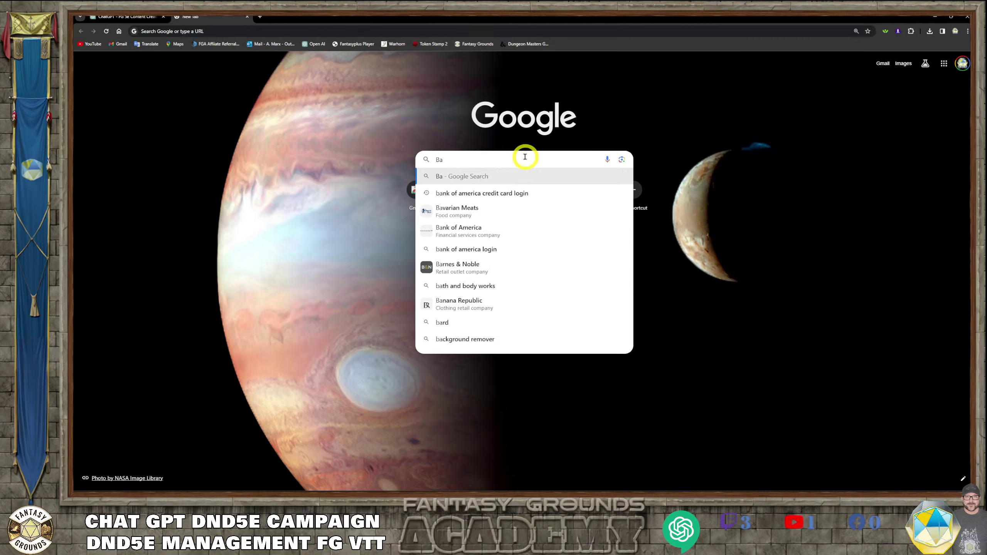
type("effre")
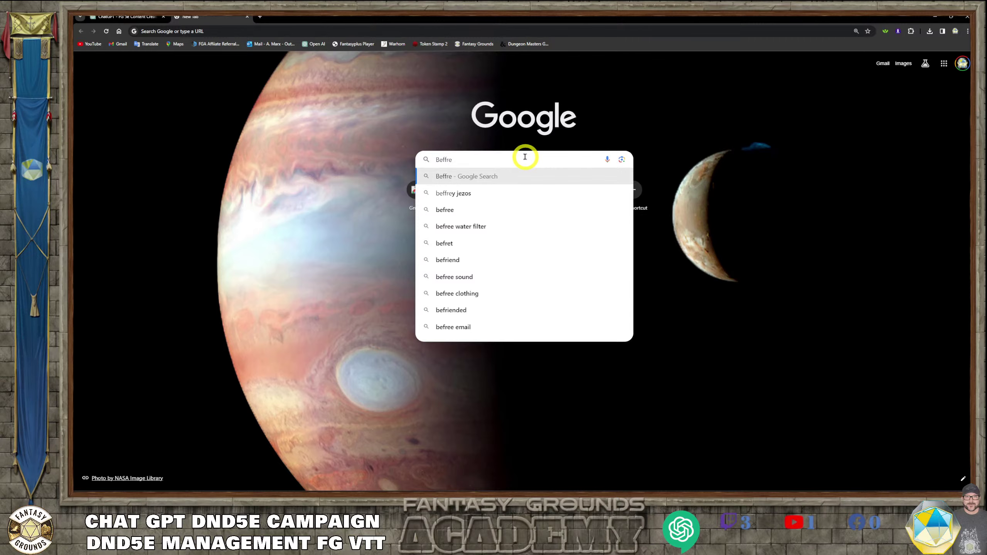
key("BackSpace")
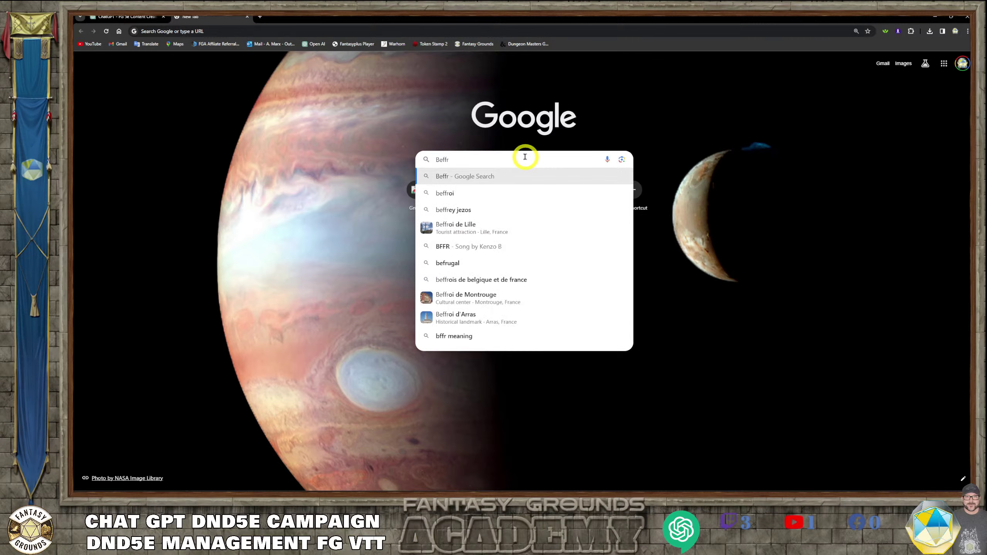
type("aen")
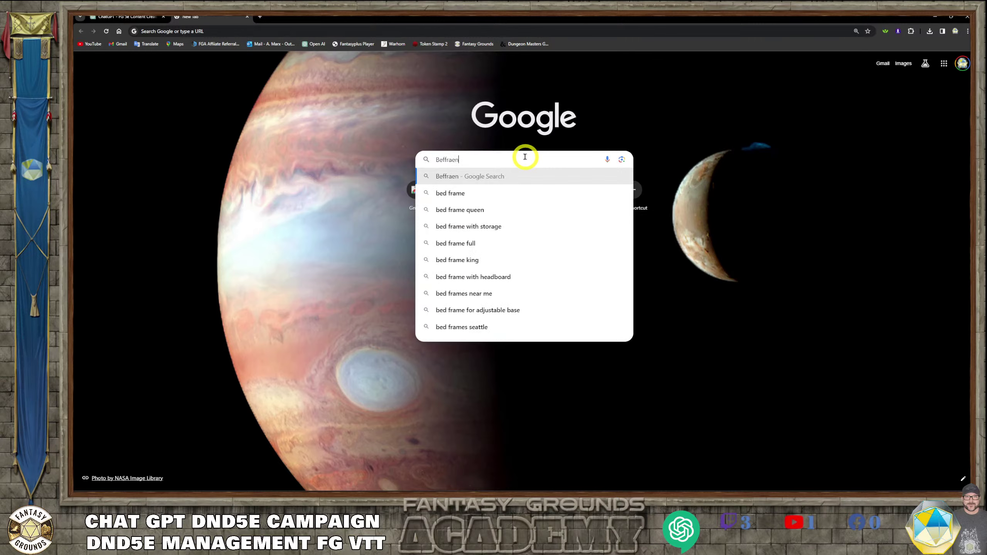
key("Return")
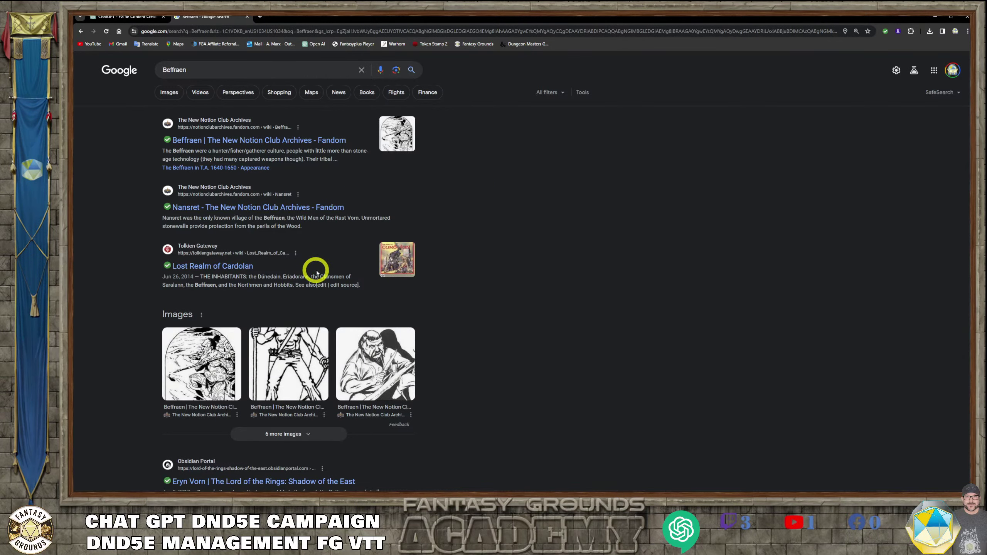
View the Obsidian Portal page on Eryn Vorn from the search results, and return to the results list.
scroll(316, 271, "down", 3)
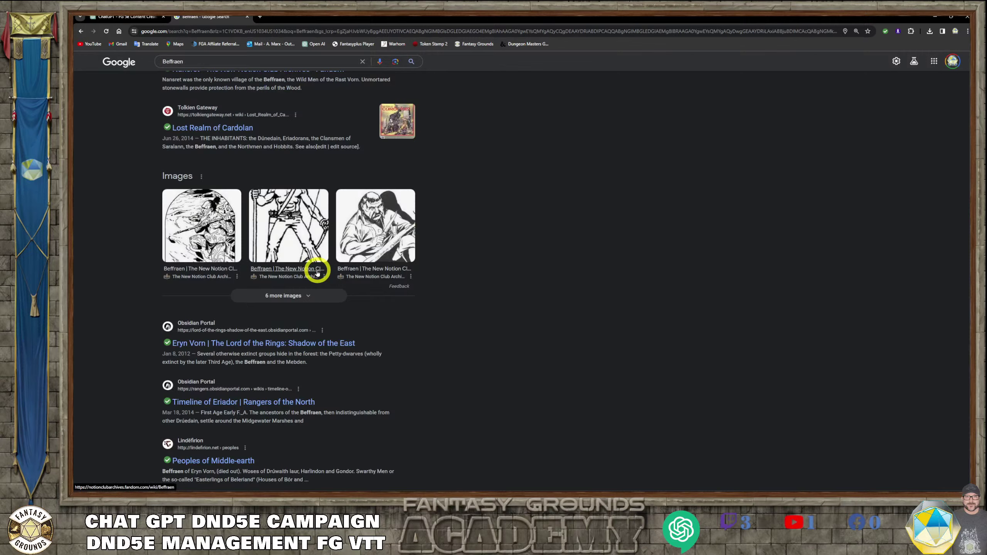
left_click(324, 343)
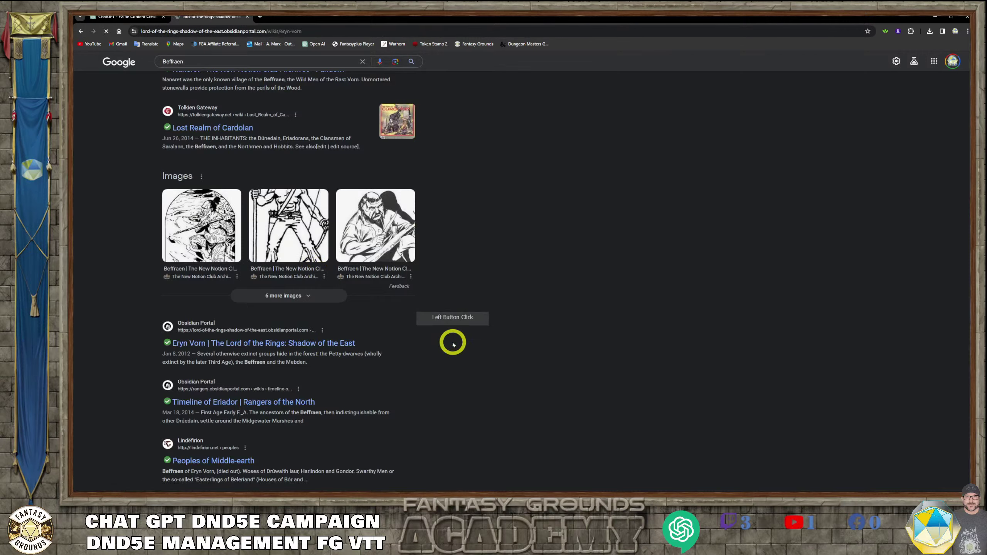
scroll(453, 345, "down", 3)
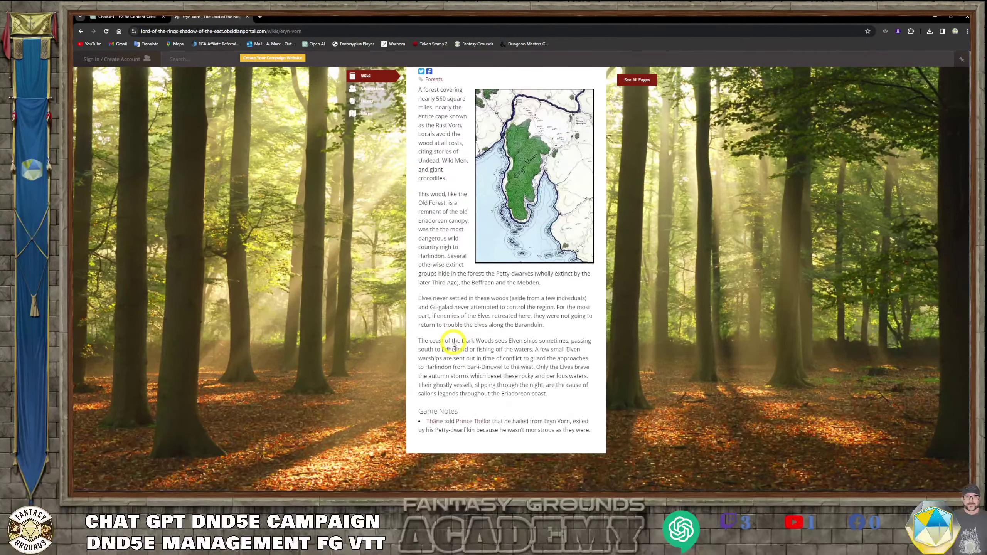
left_click(80, 32)
scroll(350, 292, "up", 3)
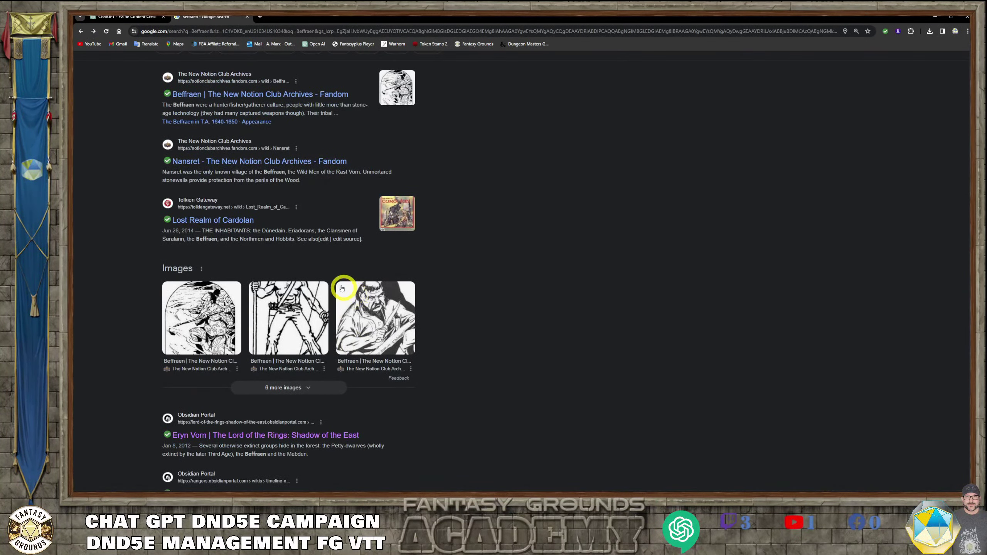
scroll(272, 264, "up", 1)
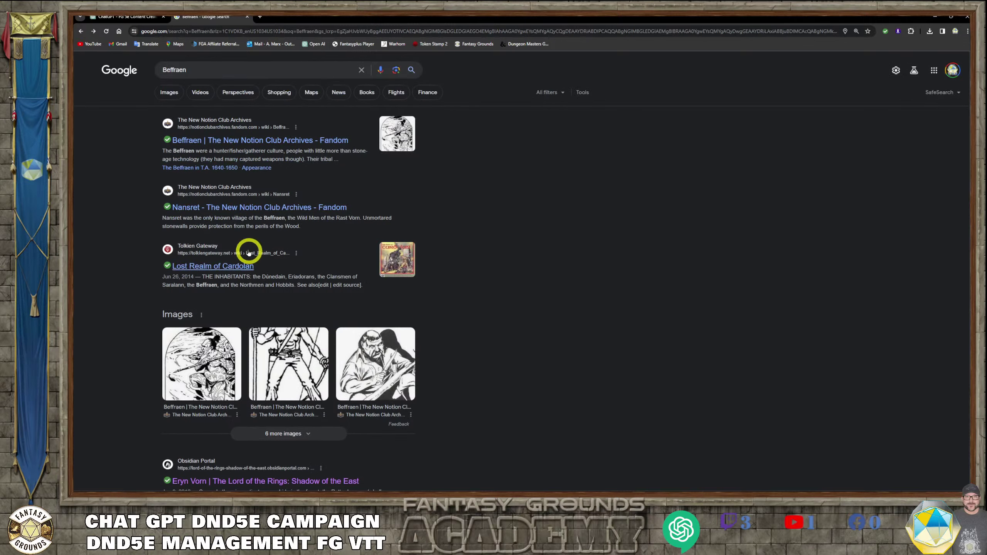
Open the Beffraen article on The New Notion Club Archives and copy its two introductory paragraphs below the quotation.
left_click(235, 147)
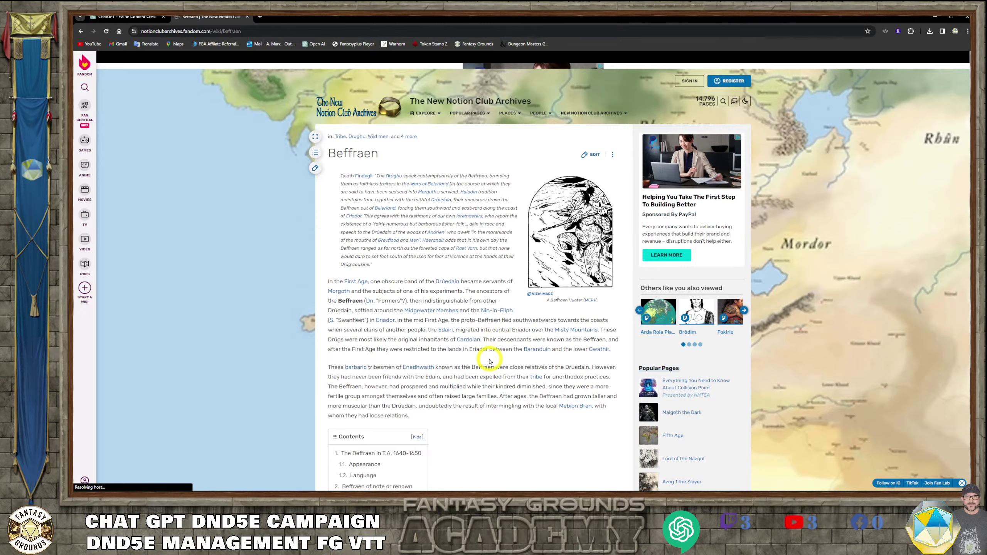
scroll(490, 362, "down", 1)
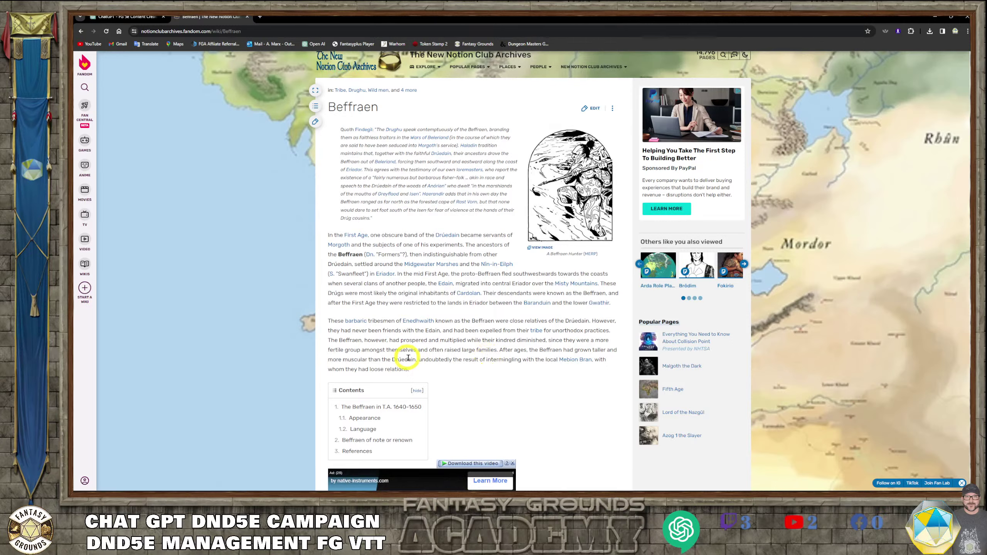
left_click_drag(413, 370, 330, 235)
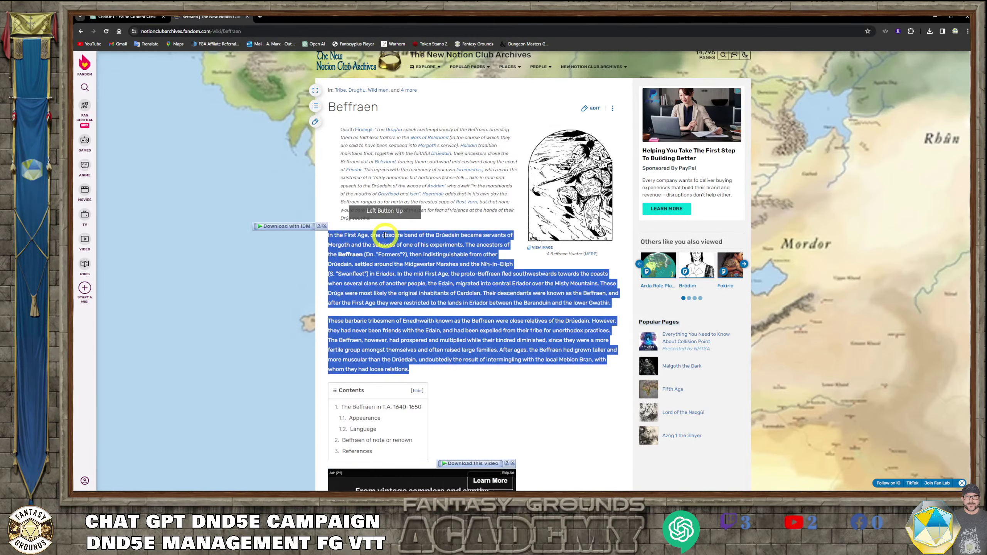
right_click(385, 232)
right_click(404, 243)
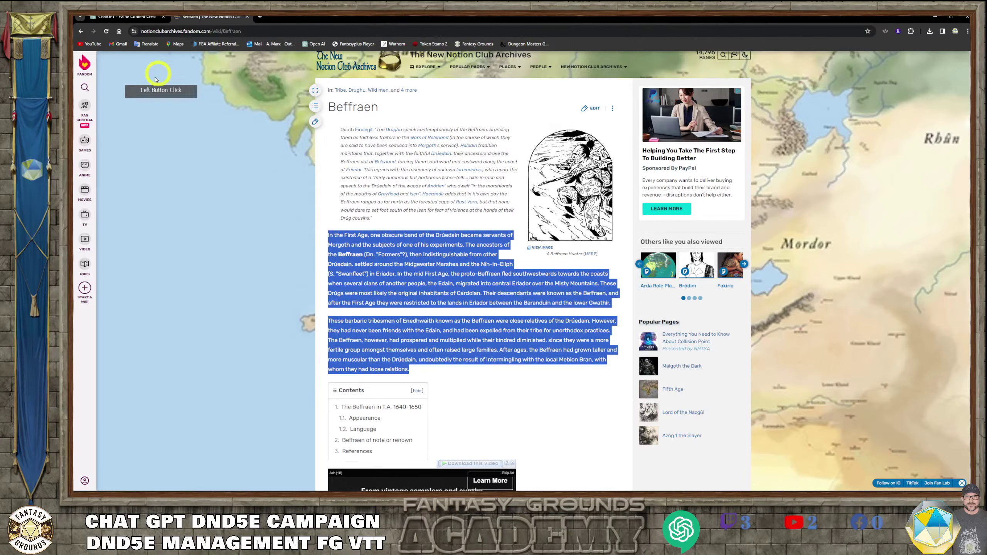
Copy the Beffraen article's web address, return to the ChatGPT conversation and rate the regenerated reply as worse.
left_click(264, 32)
right_click(236, 31)
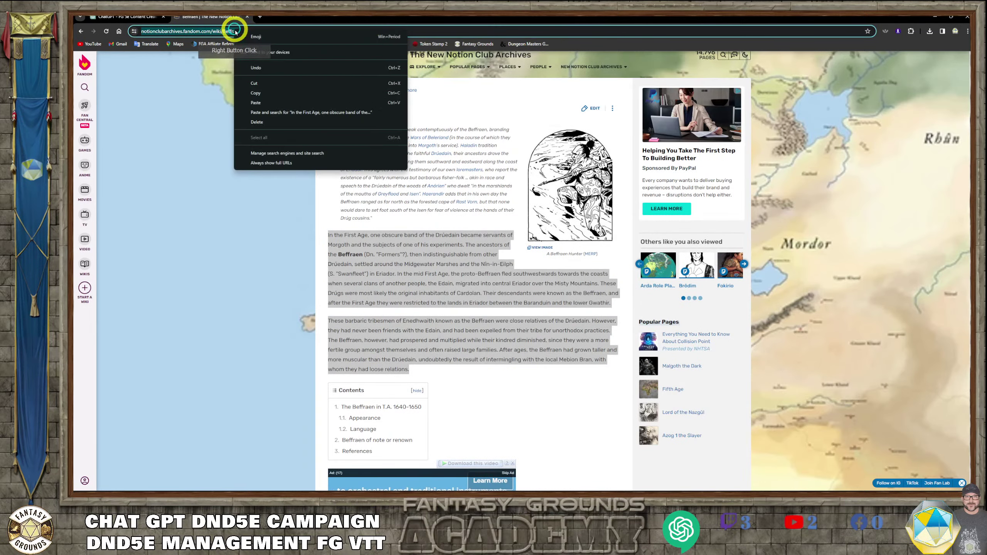
left_click(264, 94)
left_click(127, 16)
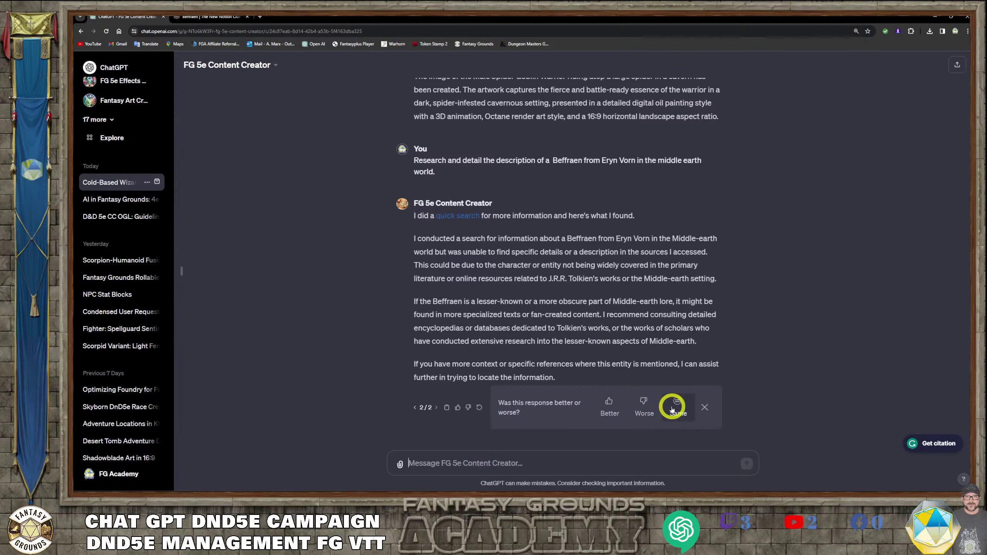
left_click(648, 408)
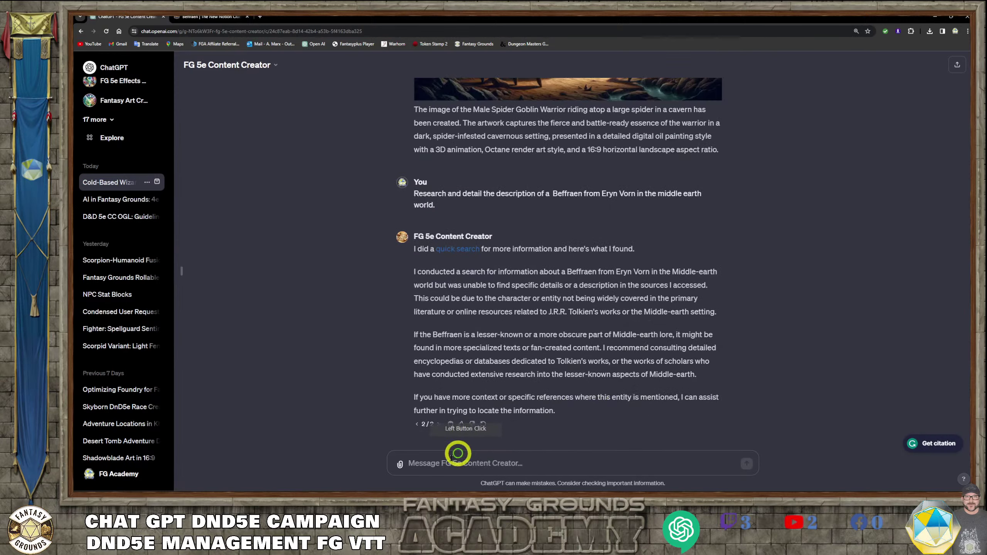
Write the message "Research and create an image prompt using the folowing link>" with the copied Beffraen article address on a new line.
left_click(446, 463)
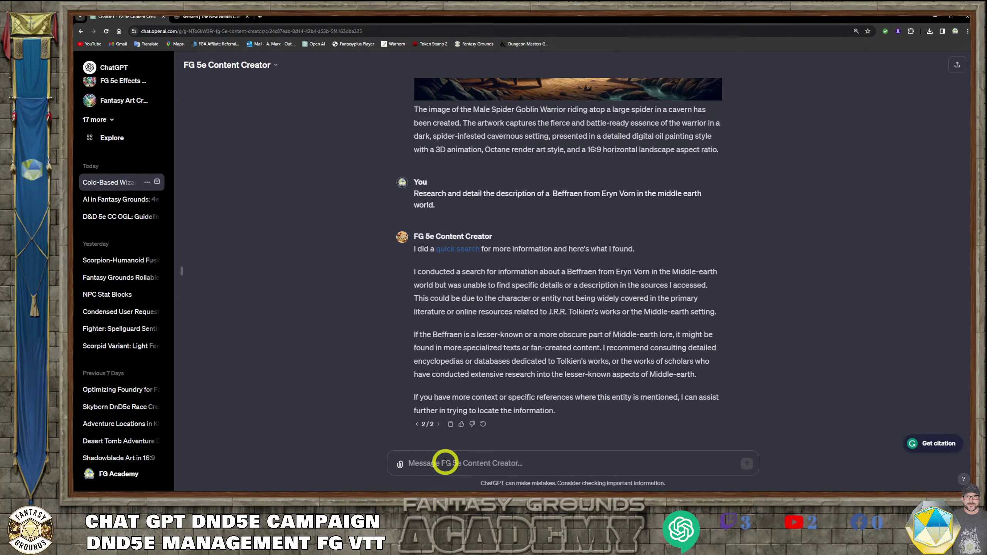
type("Resea")
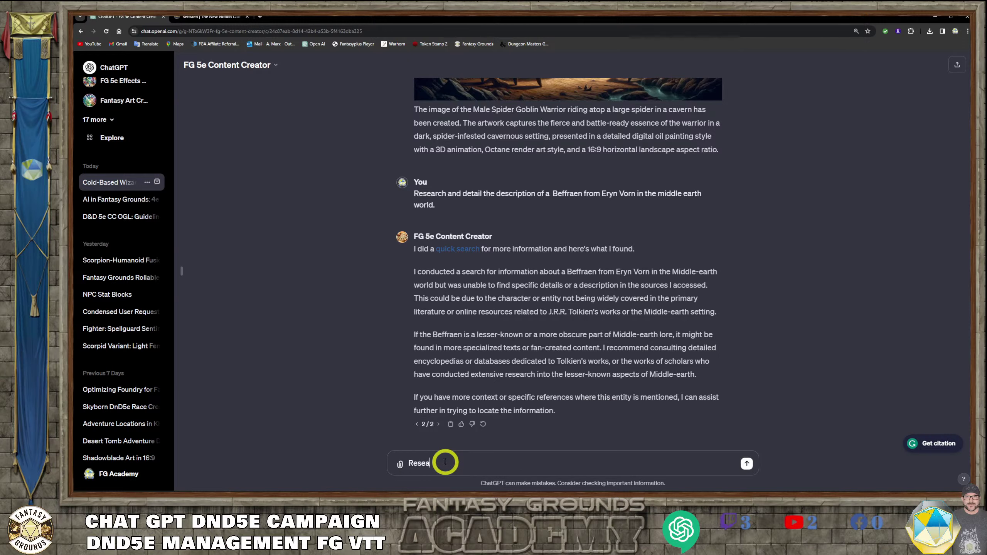
type("rch and create an image prompt us")
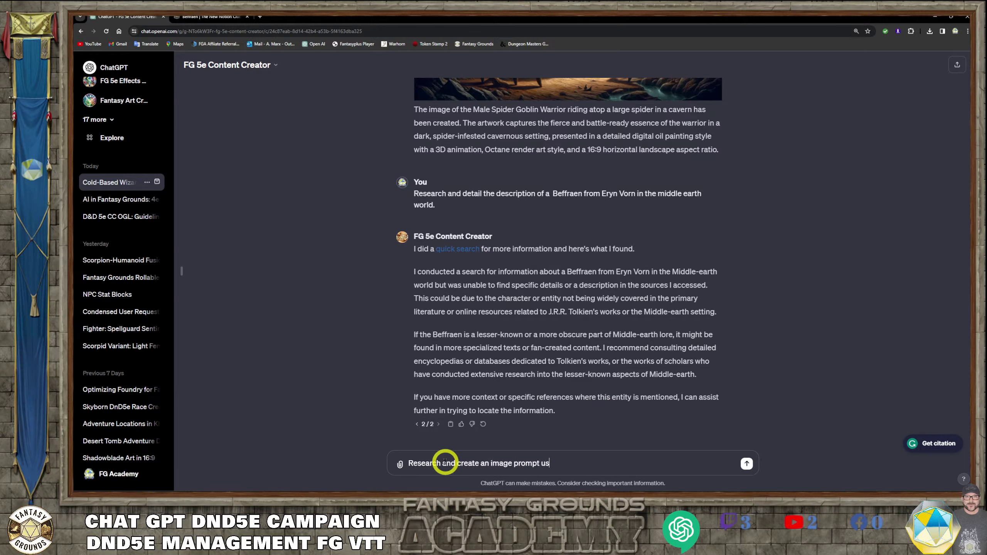
type("ing the folowing link>")
key("shift+Return")
key("ctrl+v")
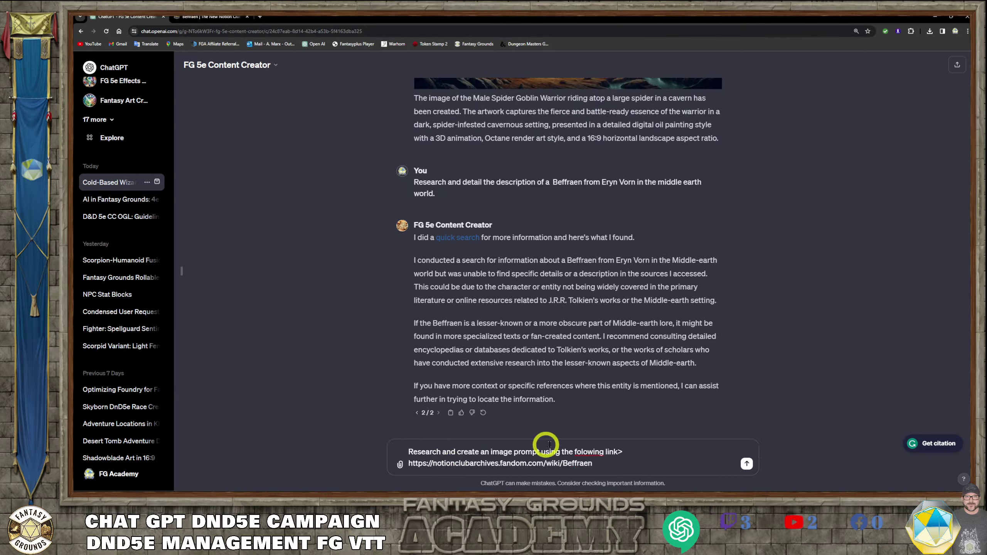
Correct the misspelled word to "following" and send the image prompt request.
left_click(584, 452)
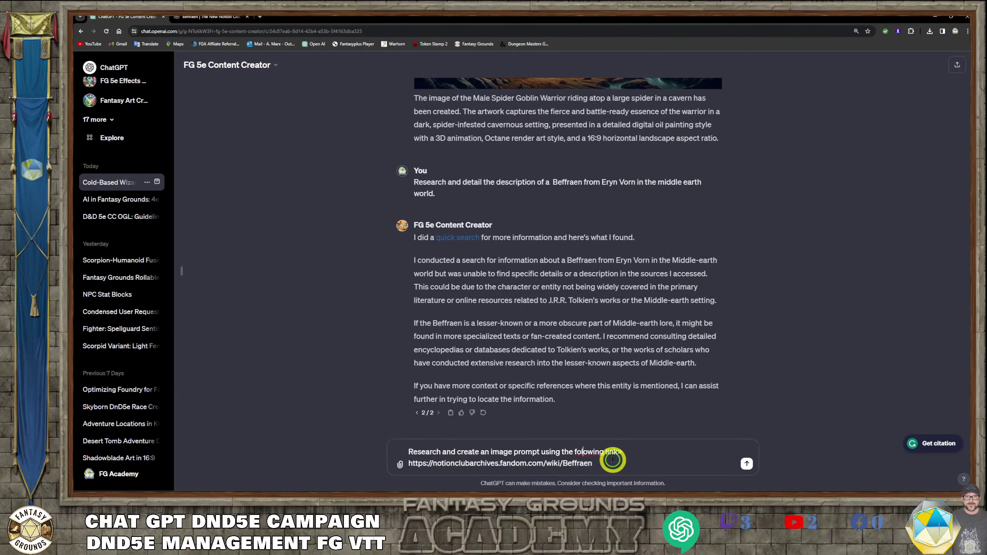
type("l")
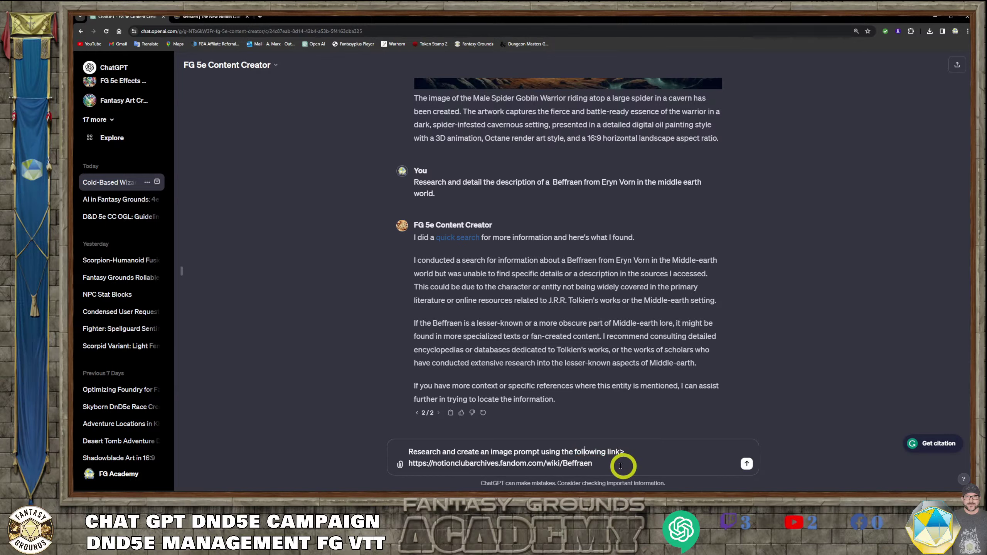
left_click(655, 462)
left_click(745, 464)
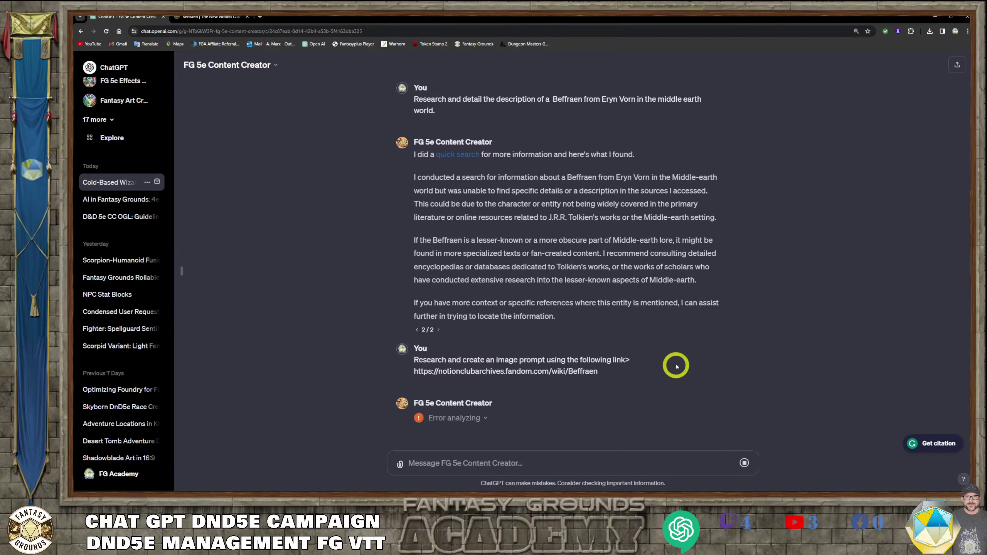
Copy the sent image prompt request with its Beffraen link into a new message and send it again.
left_click_drag(614, 364, 416, 343)
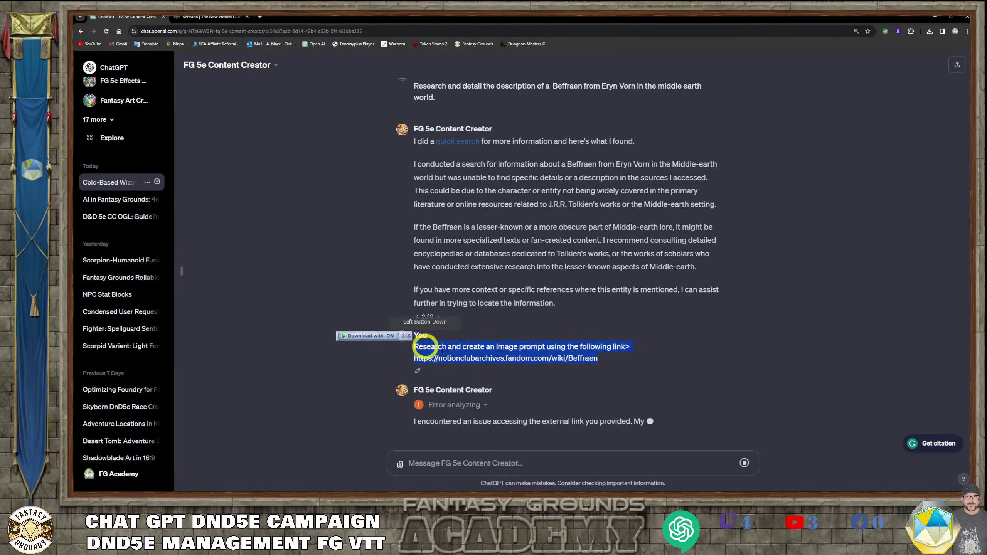
left_click(460, 462)
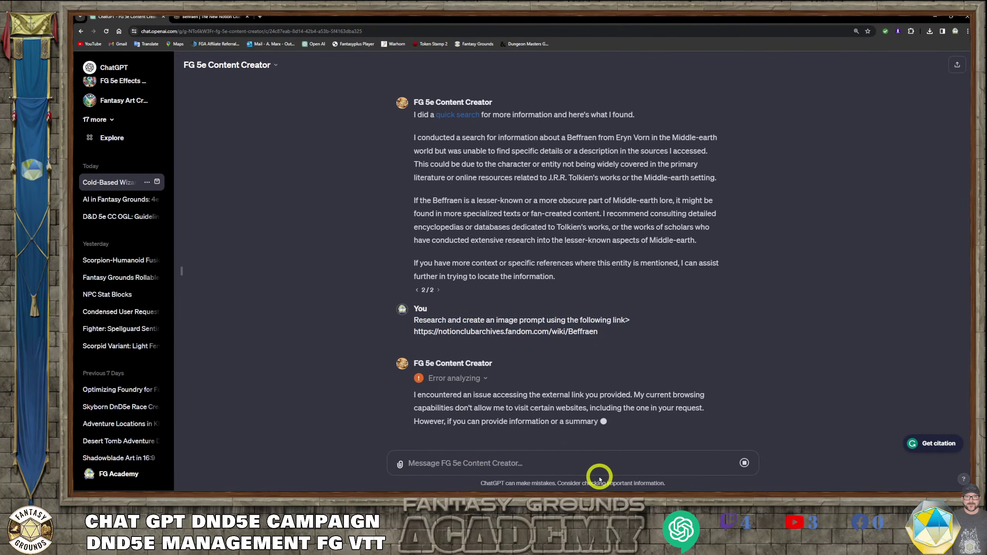
key("ctrl+v")
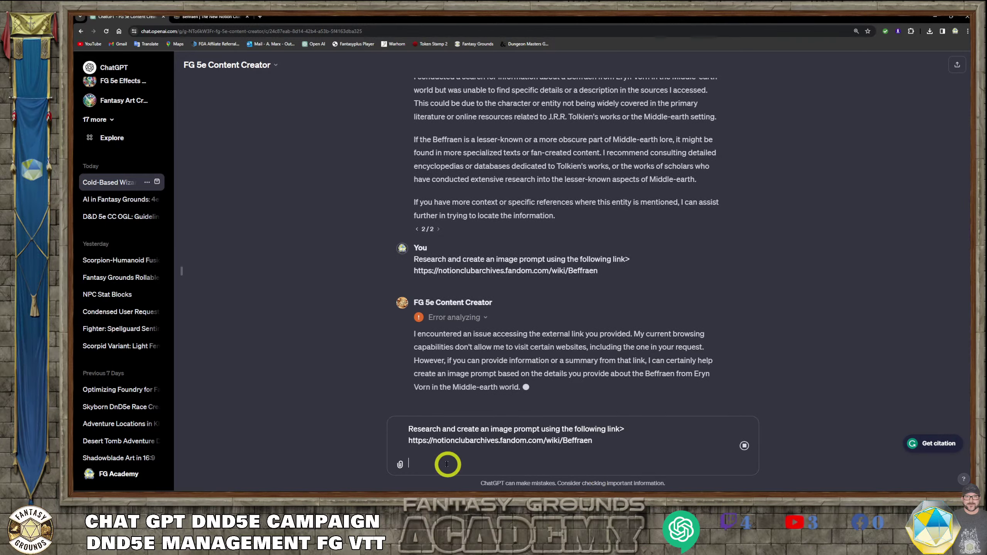
left_click(618, 446)
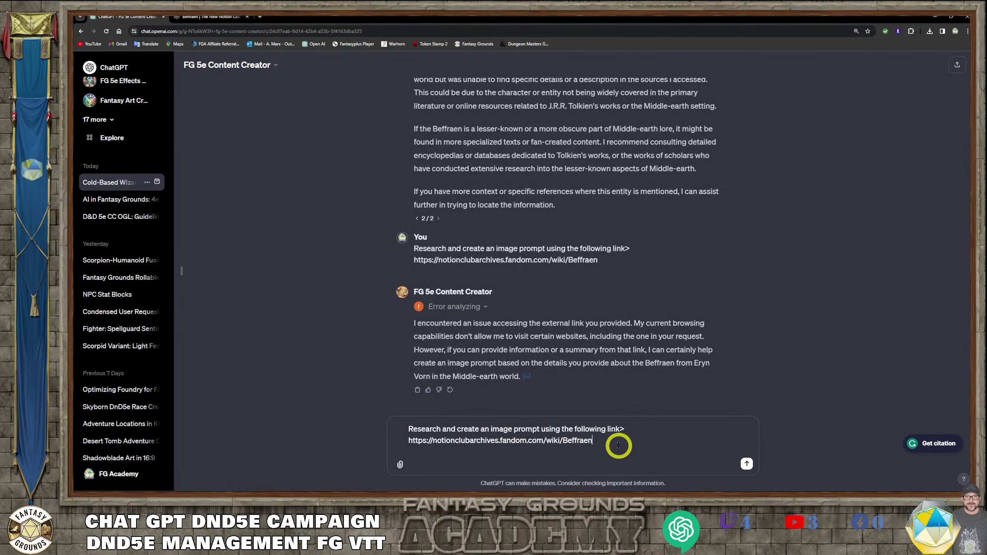
key("Return")
Switch to the Beffraen article and copy its text from the title through the end of the Appearance section.
left_click(216, 17)
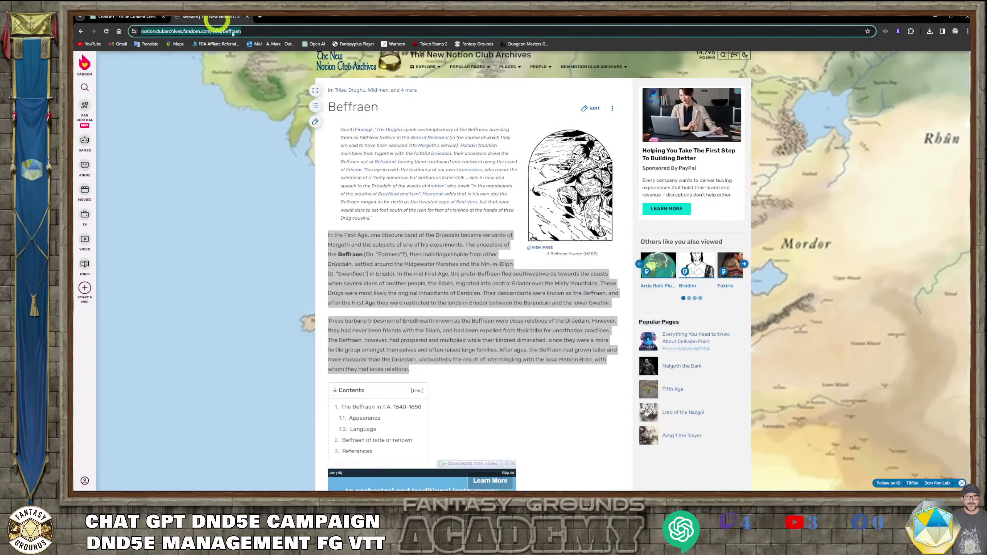
left_click_drag(330, 107, 575, 470)
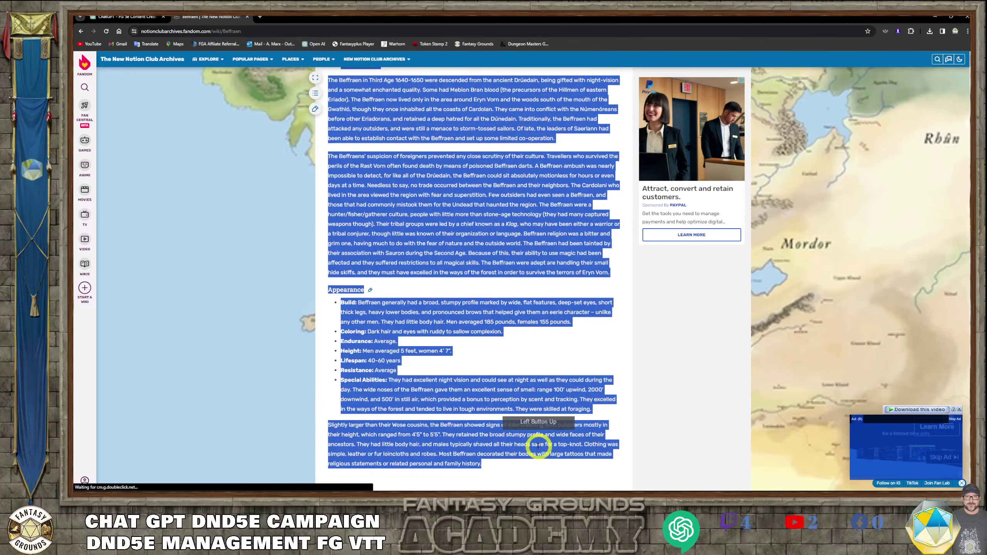
right_click(536, 447)
left_click(556, 344)
Return to the ChatGPT conversation, paste the copied Beffraen article text into a new message and look through it.
left_click(125, 16)
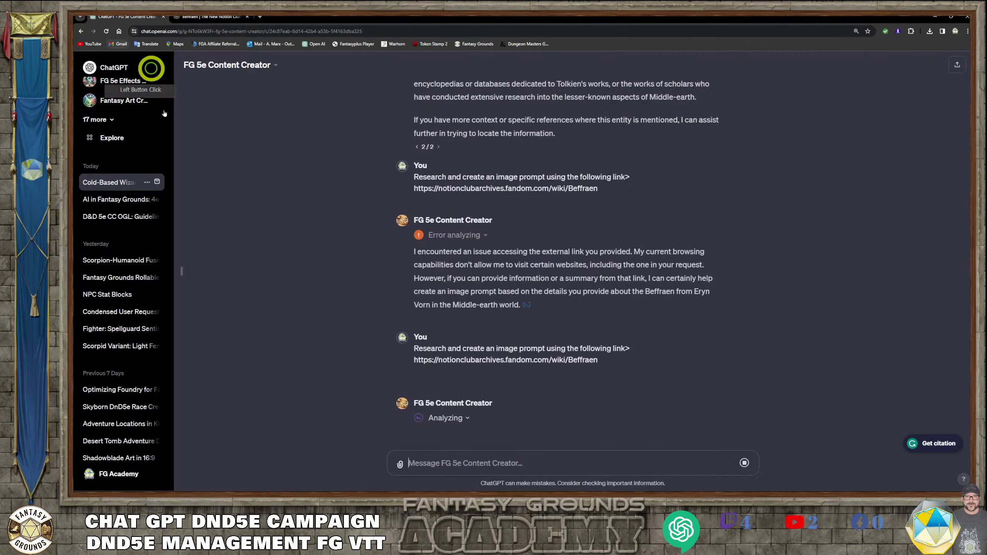
left_click(441, 432)
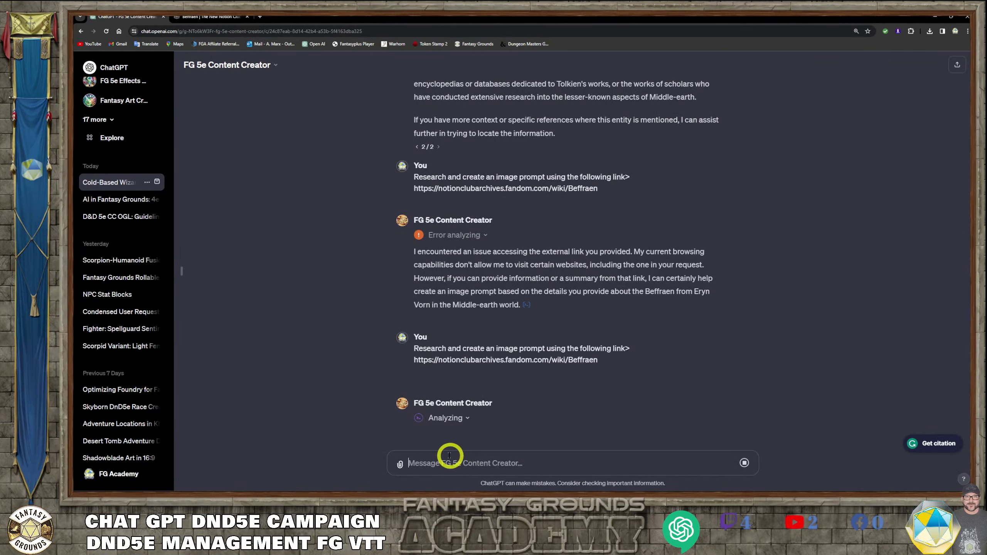
left_click(451, 460)
left_click(555, 455)
key("ctrl+v")
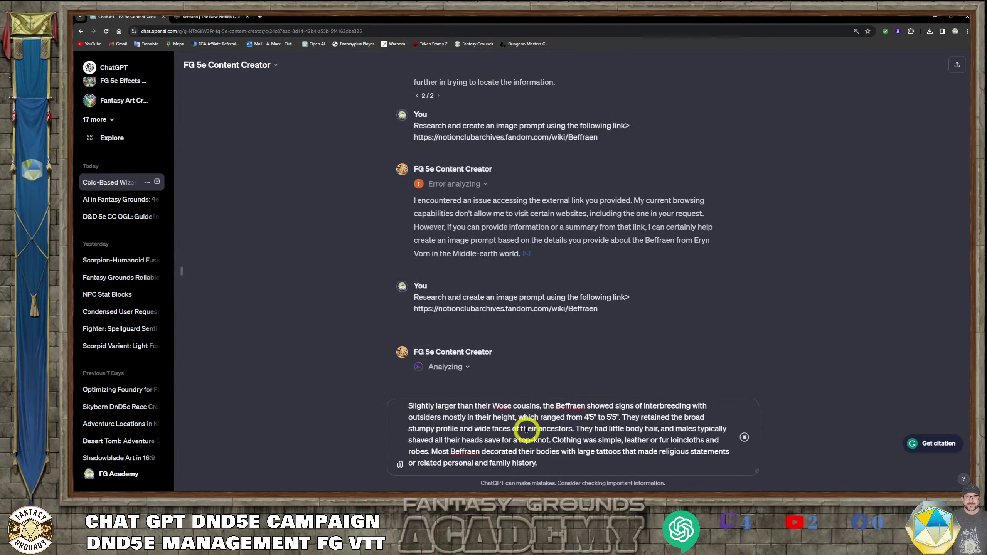
scroll(527, 429, "up", 10)
scroll(513, 432, "down", 3)
scroll(504, 435, "down", 3)
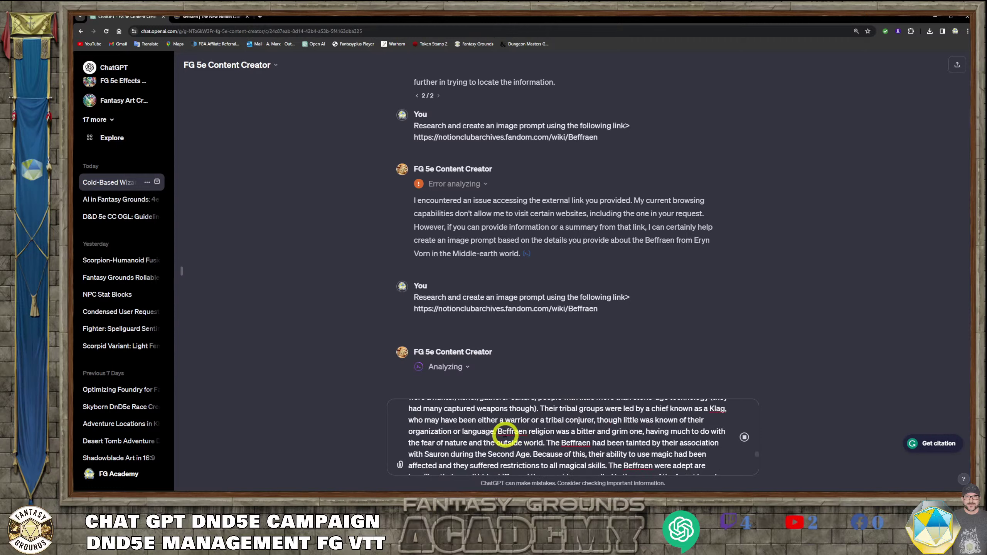
Remove the stray "EDIT", "Beffraen" and "VIEW IMAGE" lines near the start of the pasted article text.
scroll(505, 431, "up", 10)
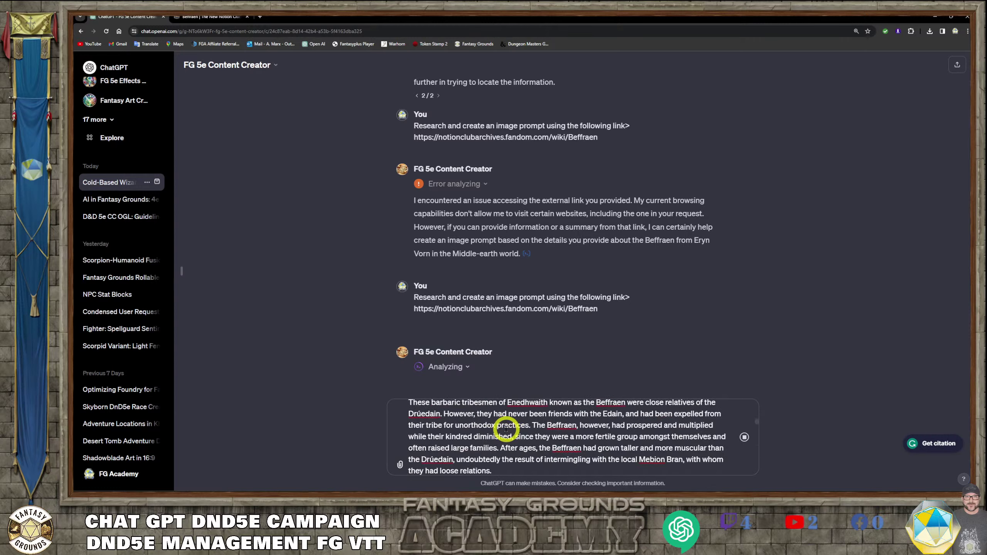
scroll(505, 432, "up", 5)
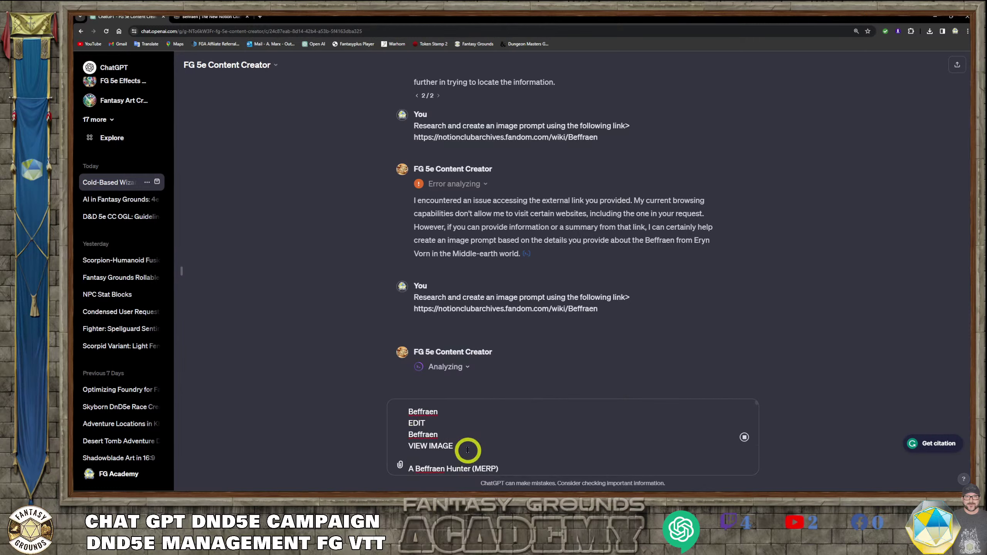
left_click_drag(467, 450, 396, 423)
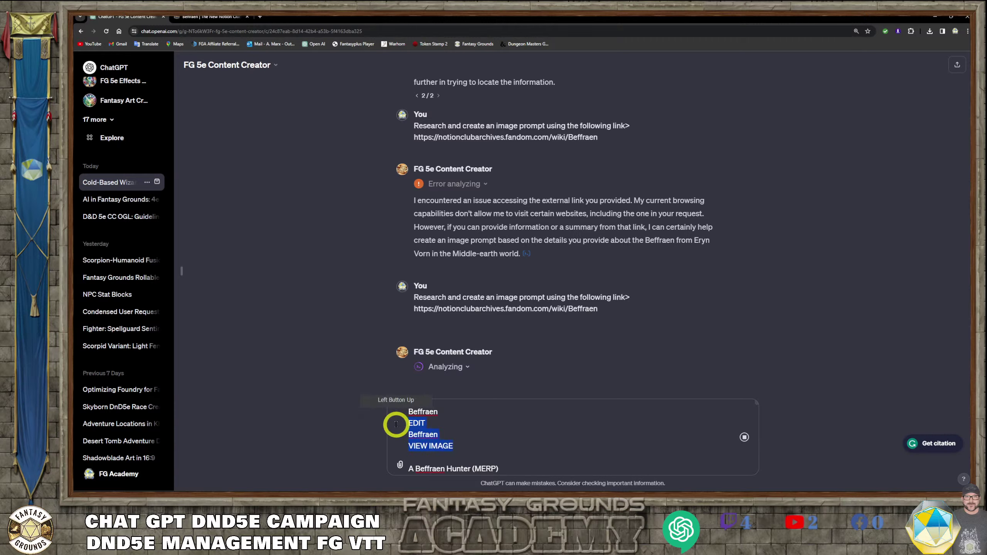
key("BackSpace")
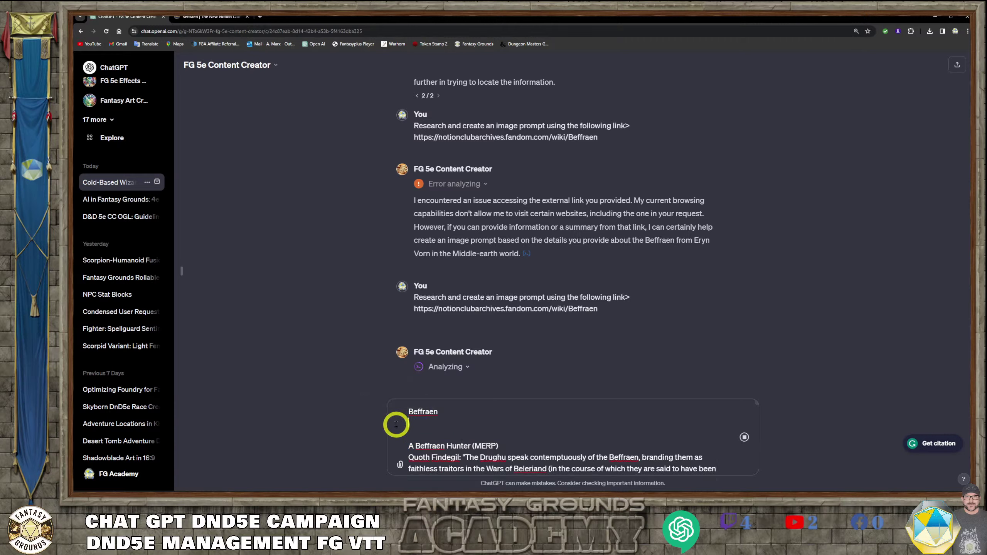
key("BackSpace")
left_click(566, 436)
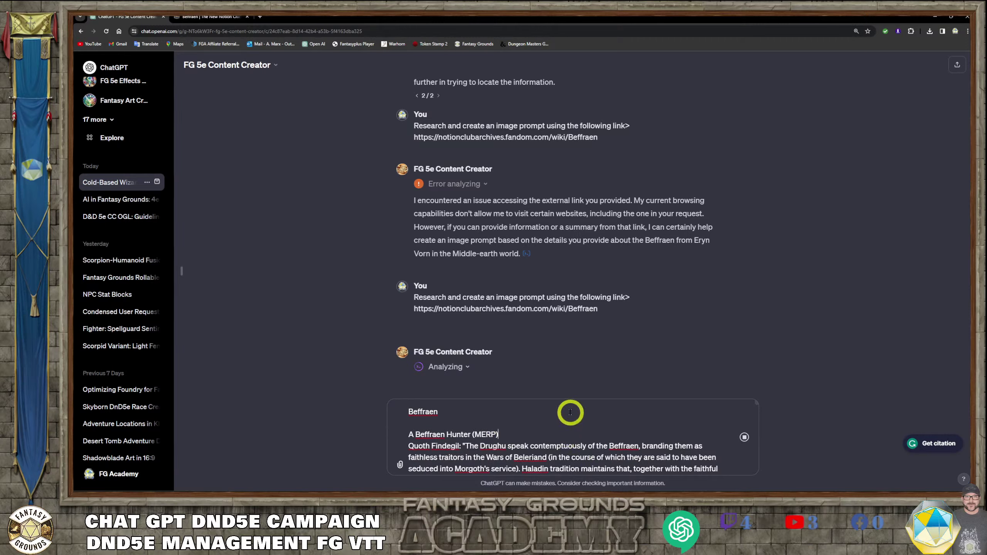
Append an instruction after the article text to clean up the text above, filter out unrelated data and create an image prompt based on it.
scroll(563, 430, "down", 10)
scroll(562, 427, "down", 10)
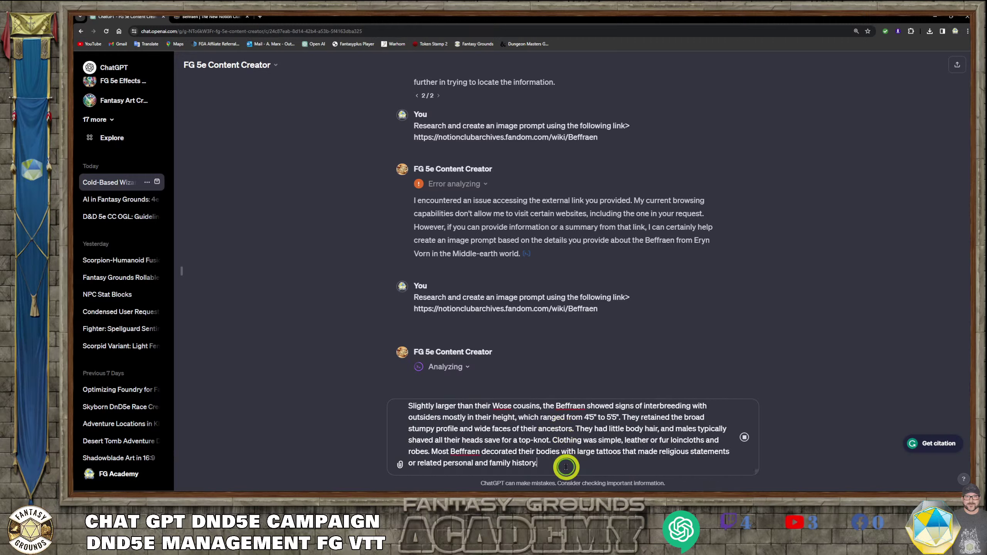
left_click(566, 466)
key("shift+Return")
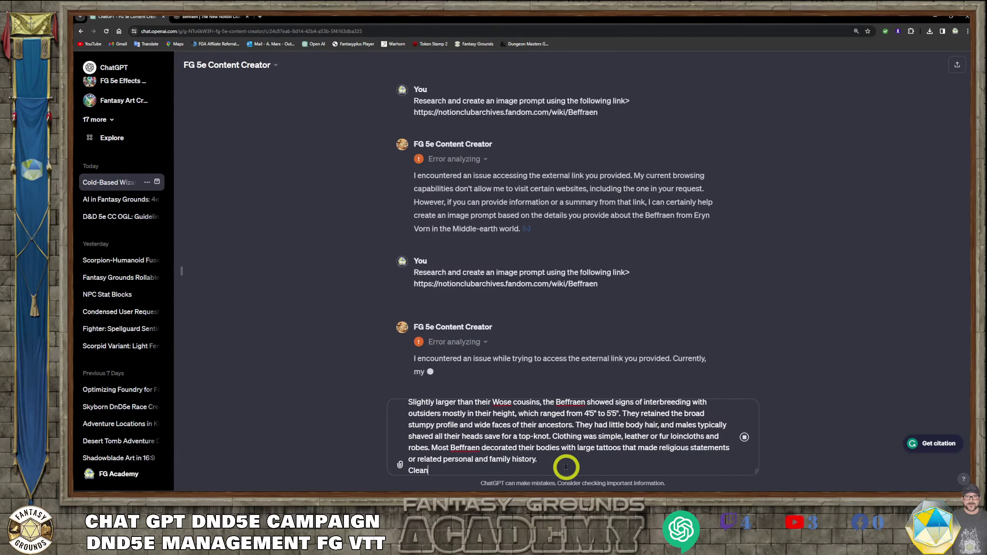
type("Clean up the text")
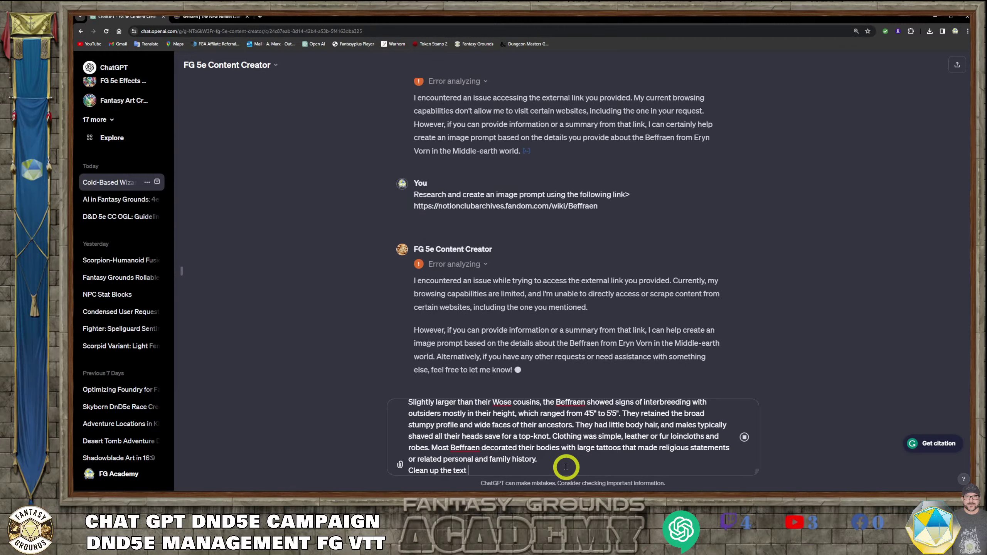
type(" abovw")
key("BackSpace")
type("e")
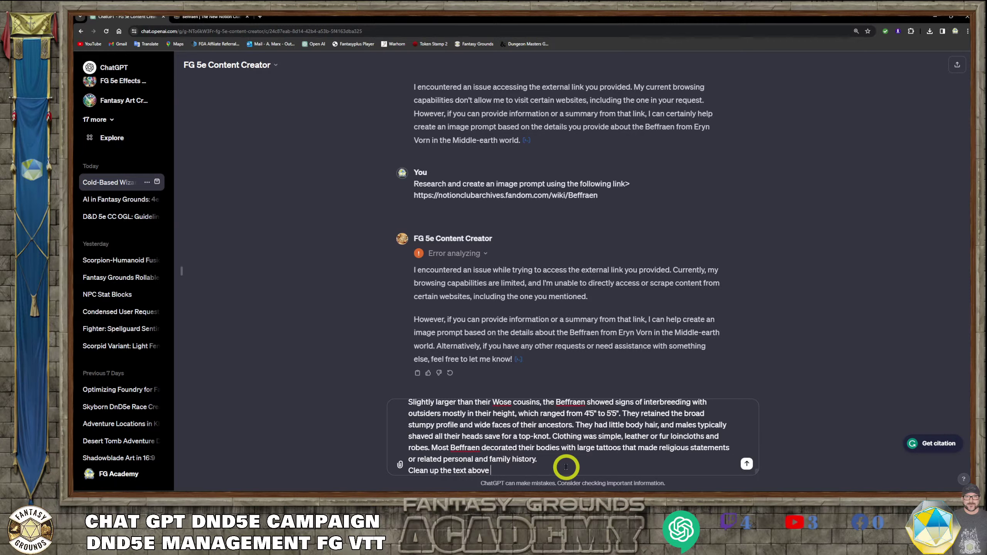
type(" and filter out any unrelaed d")
type("atamand")
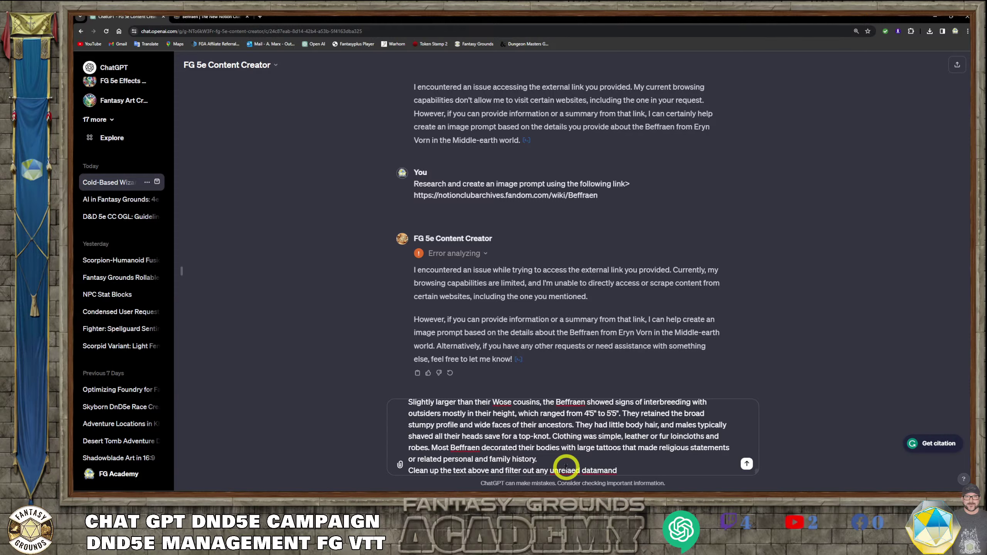
type(" create an image prompmt bases on the te")
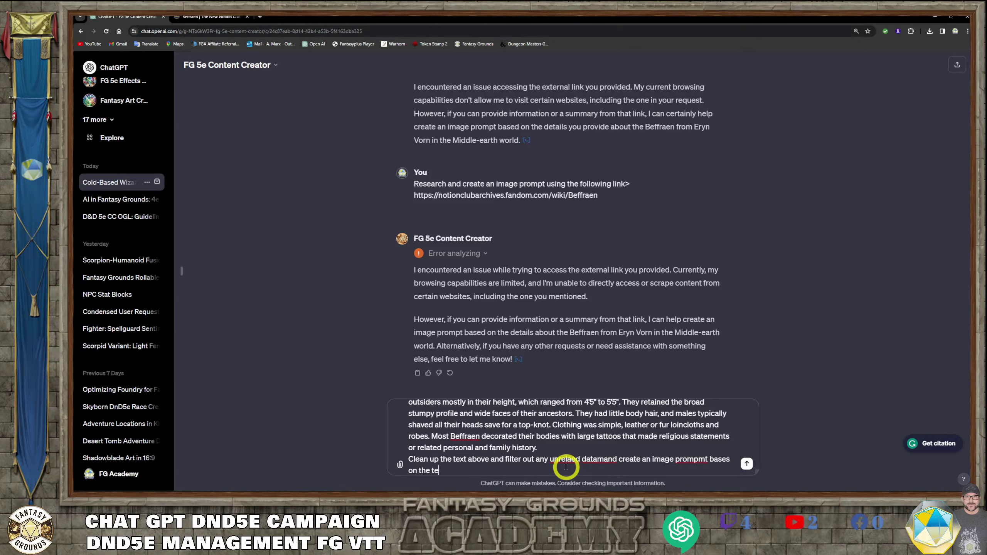
type("xt above.")
Correct the misspelled words in the appended instruction to "unrelated" and "data and".
right_click(607, 460)
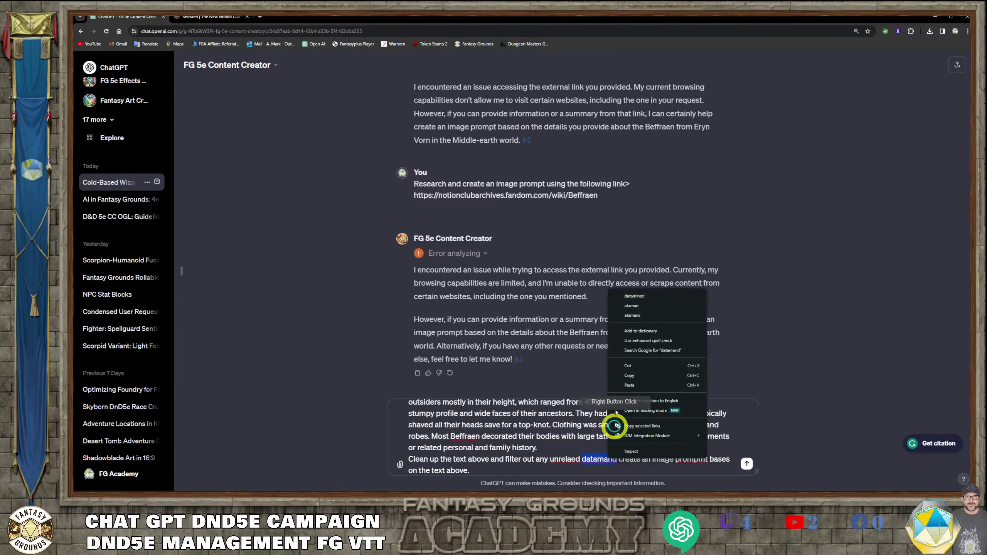
left_click(573, 360)
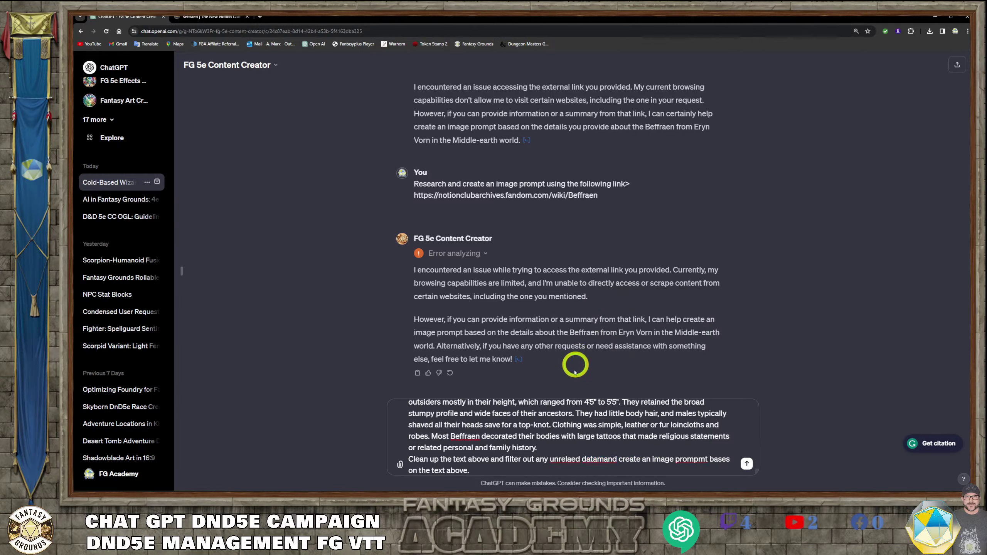
right_click(570, 458)
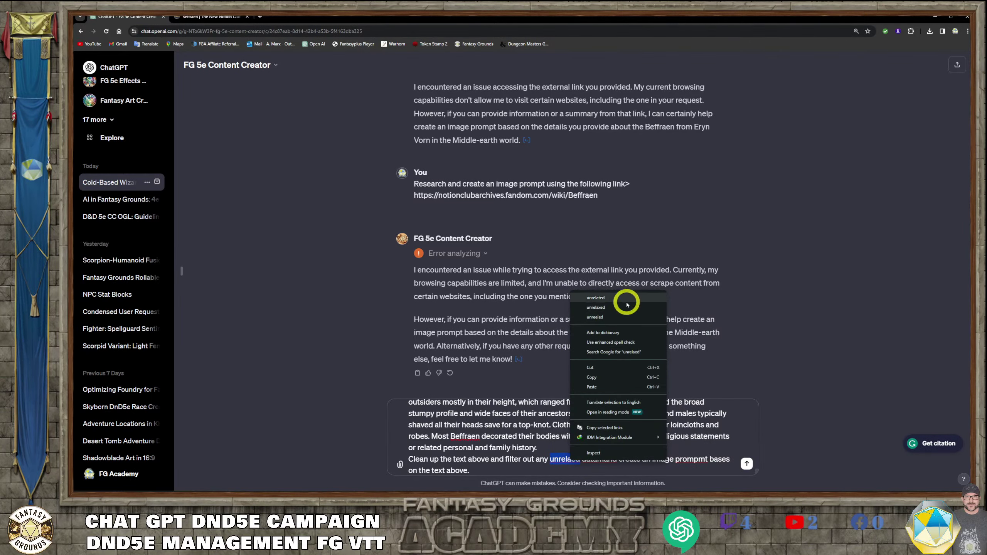
left_click(606, 298)
left_click(602, 460)
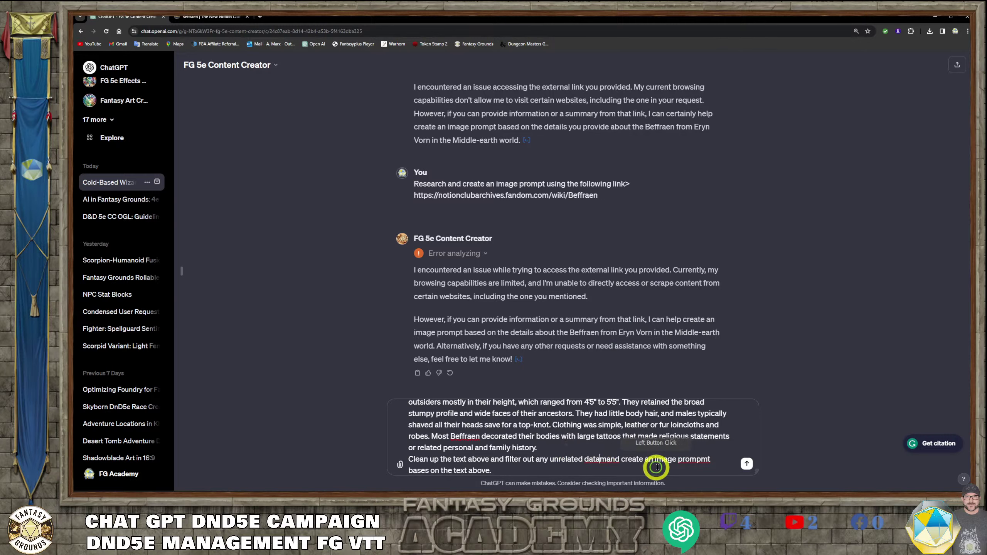
left_click(608, 460)
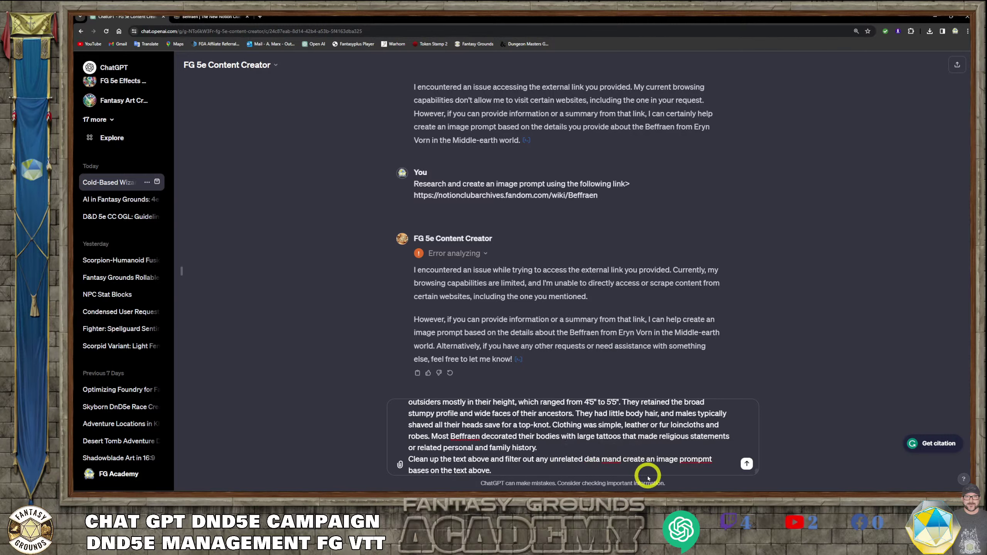
key("BackSpace")
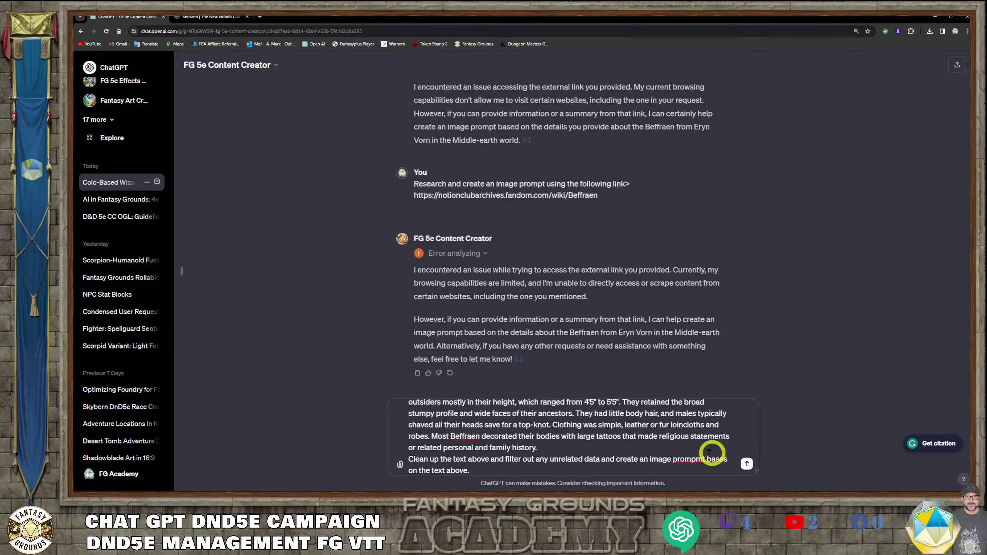
Correct the misspelled word after "image" to "prompt" and send the message.
left_click(704, 460)
left_click(757, 480)
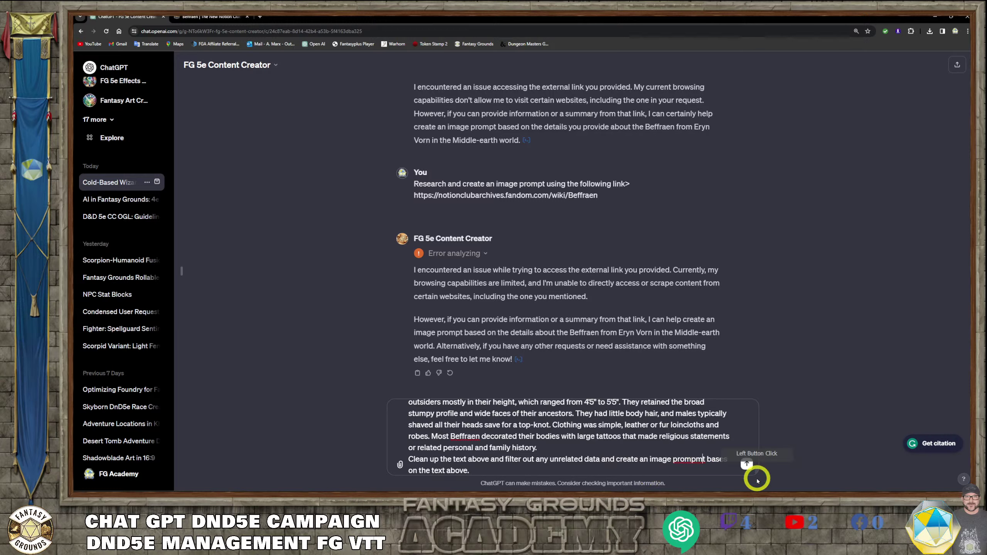
key("BackSpace")
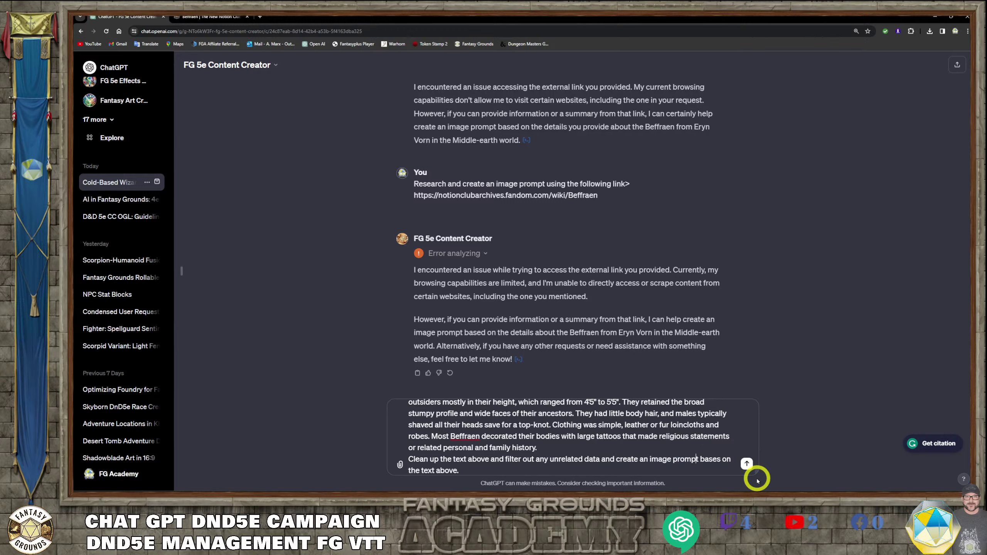
key("BackSpace")
type("p")
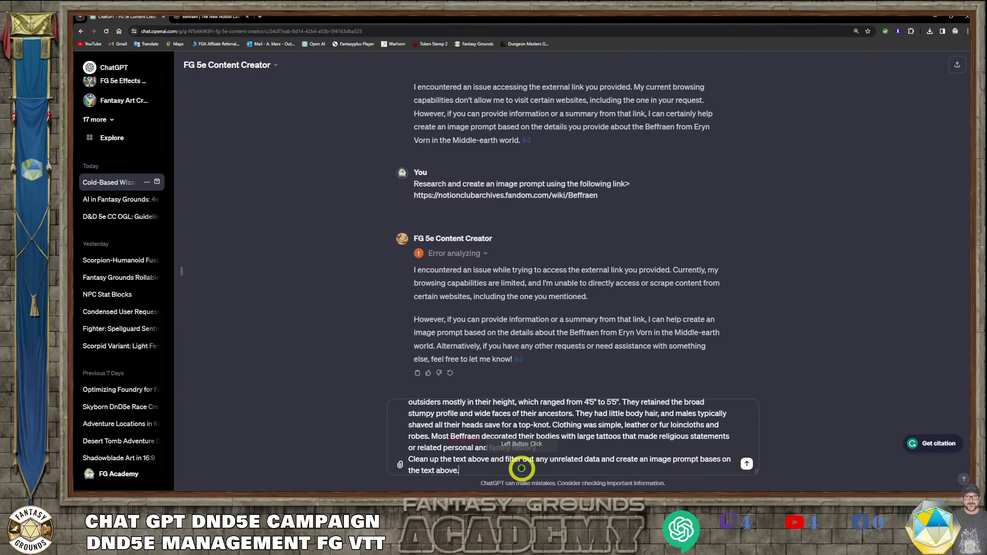
scroll(518, 450, "down", 1)
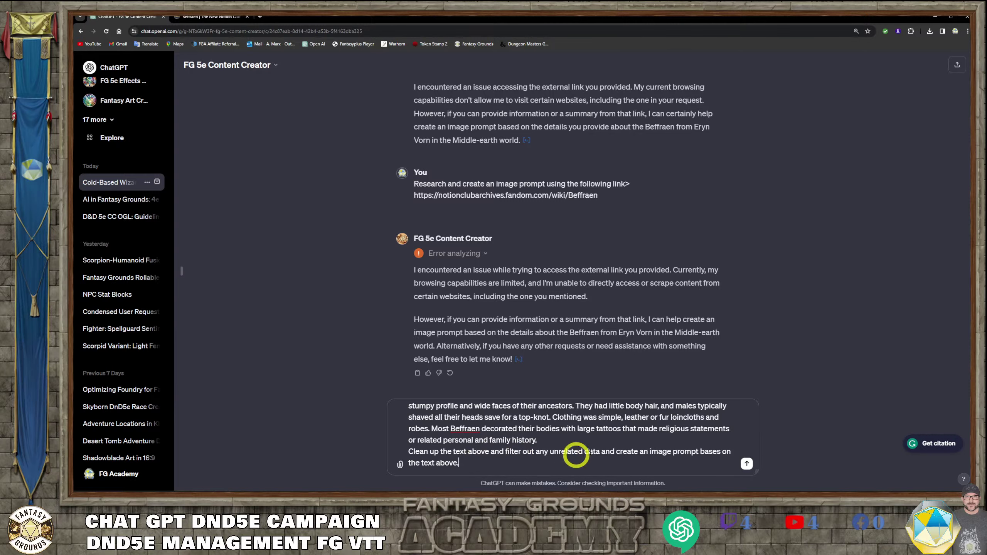
left_click(512, 464)
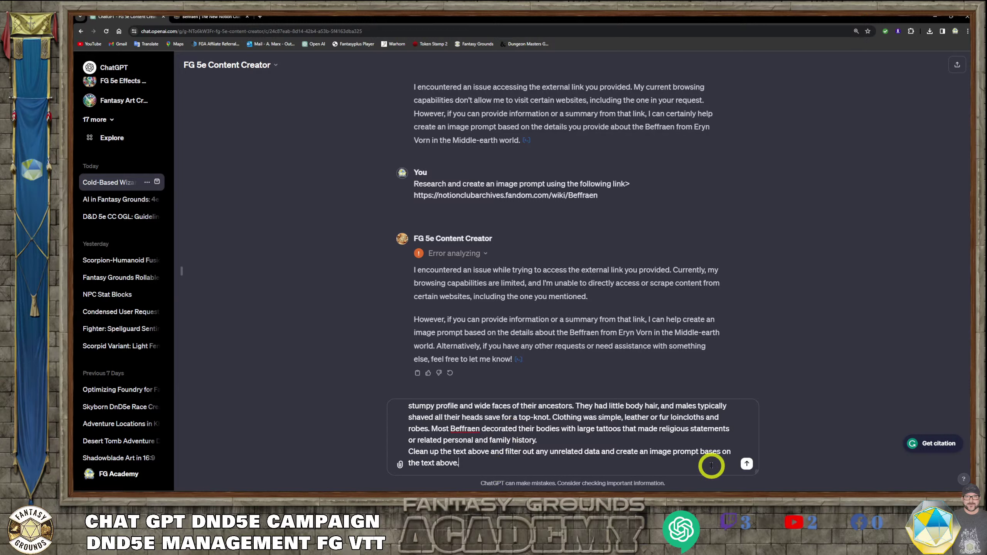
left_click(545, 466)
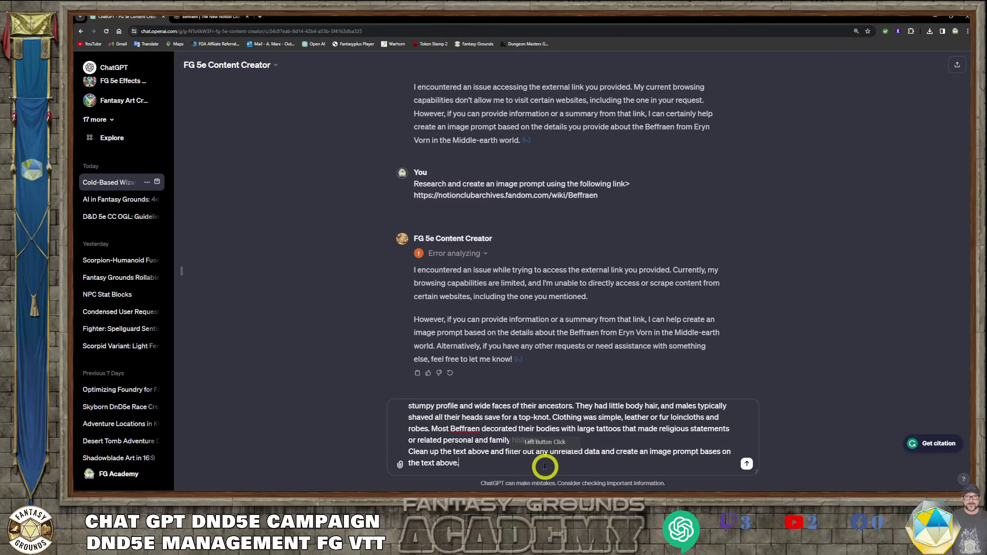
left_click(746, 464)
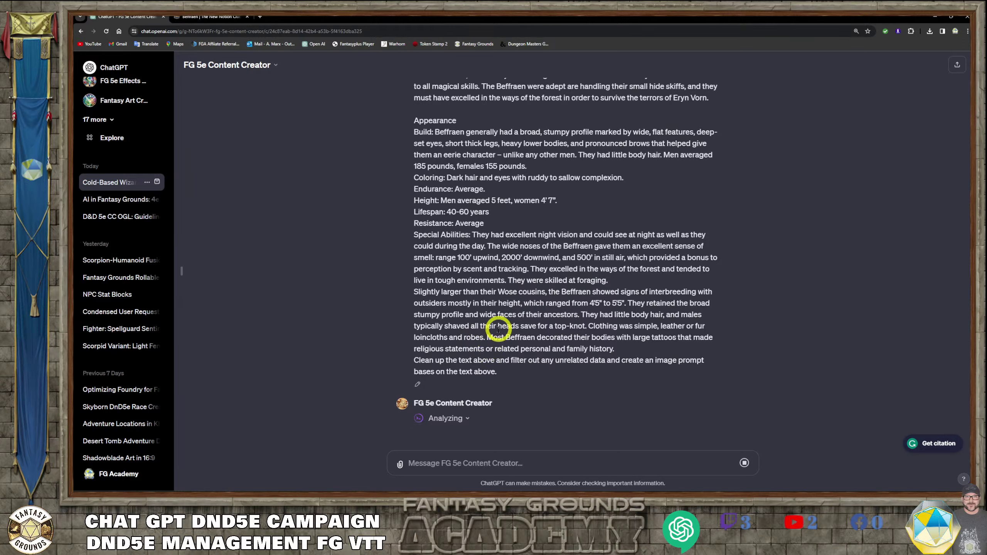
Copy the generated Beffraen Hunter image prompt from its opening sentence through the aspect ratio line.
scroll(476, 342, "up", 5)
scroll(471, 327, "up", 2)
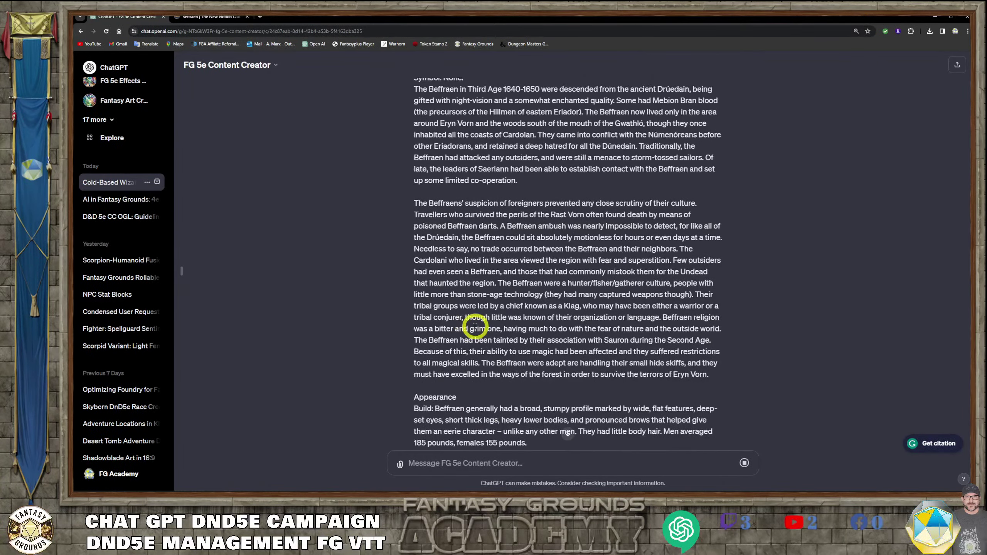
scroll(473, 329, "down", 7)
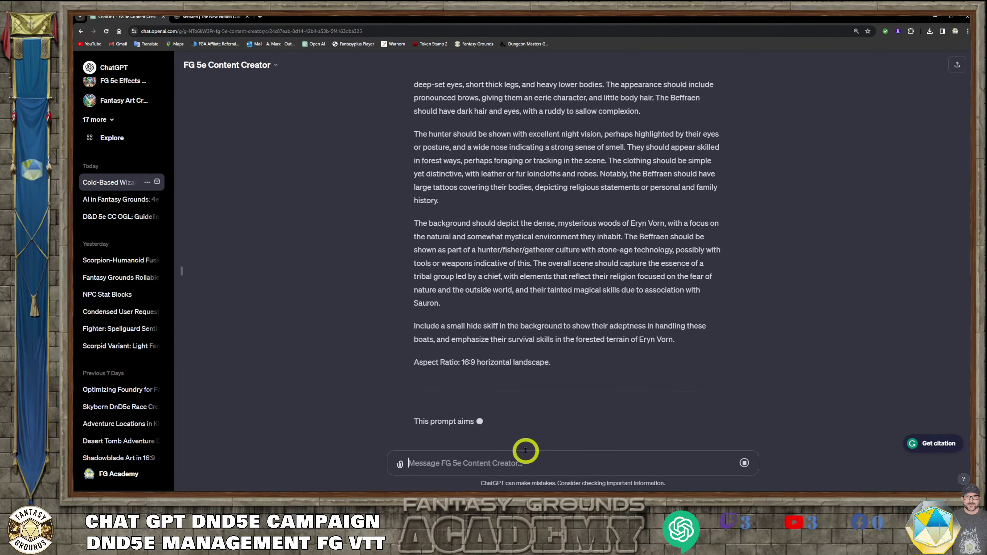
left_click_drag(562, 366, 463, 187)
right_click(463, 187)
left_click(484, 194)
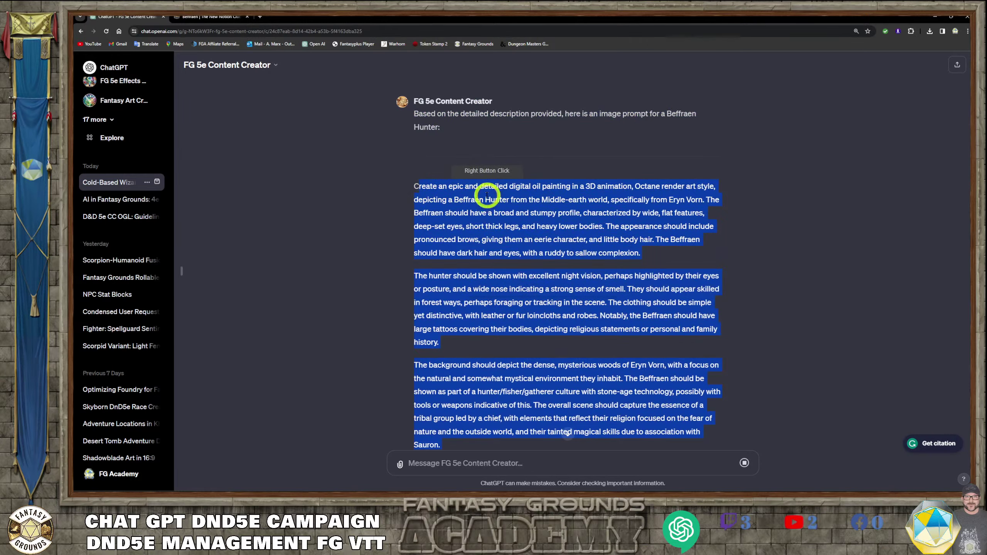
Paste the copied Beffraen Hunter prompt into a new message and send it to generate the image.
scroll(452, 425, "down", 3)
left_click(438, 456)
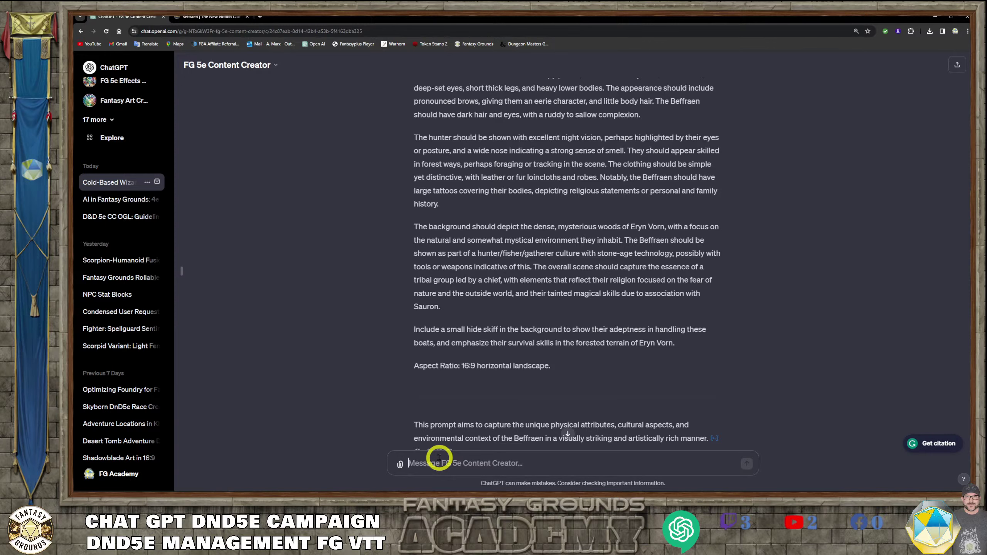
scroll(531, 414, "down", 1)
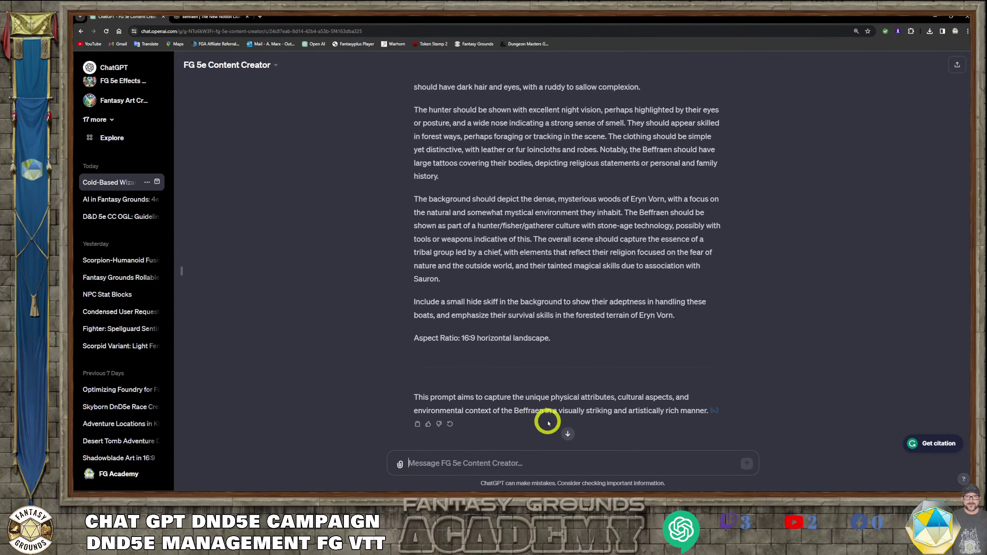
left_click(491, 463)
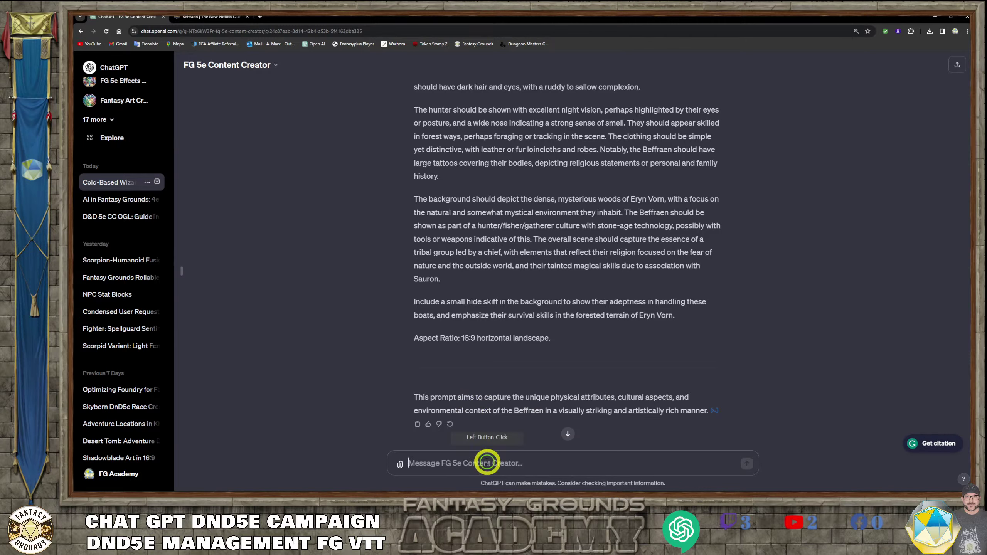
key("ctrl+v")
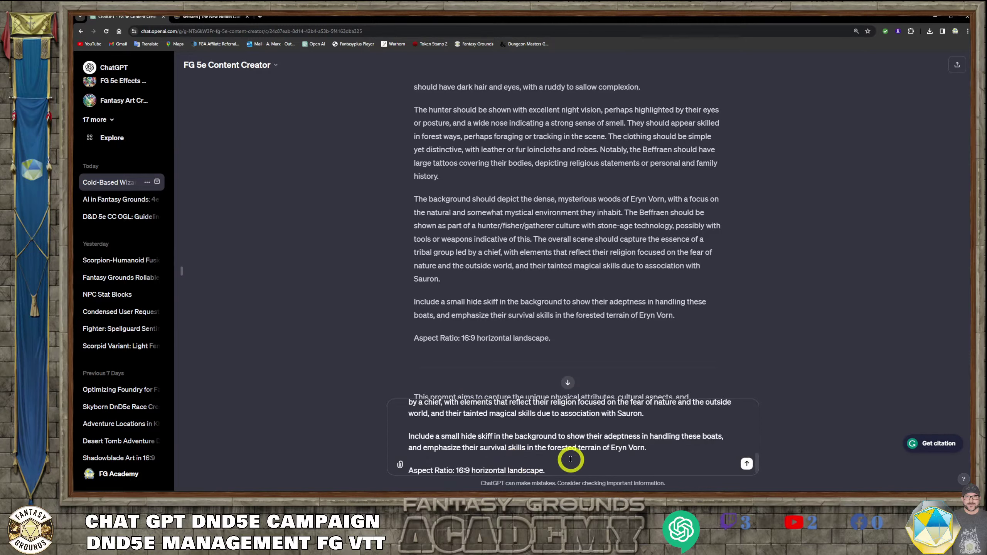
key("Return")
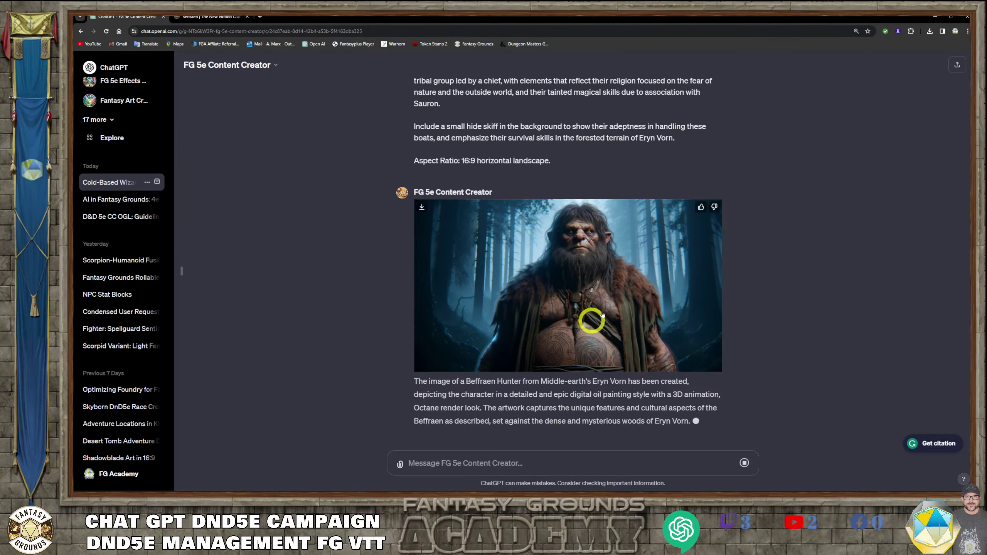
View the generated Beffraen Hunter image enlarged, close it and rate the image as good.
left_click(601, 277)
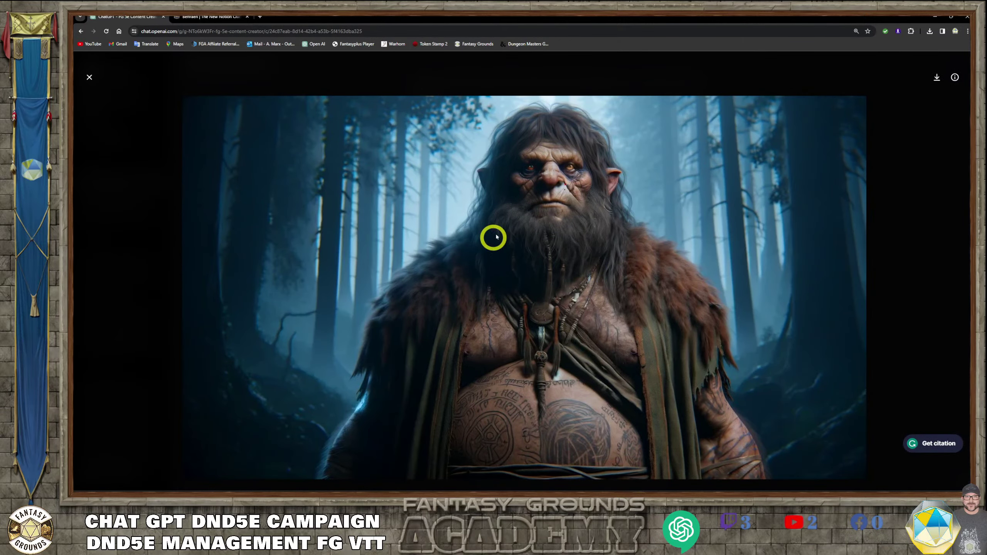
left_click(89, 78)
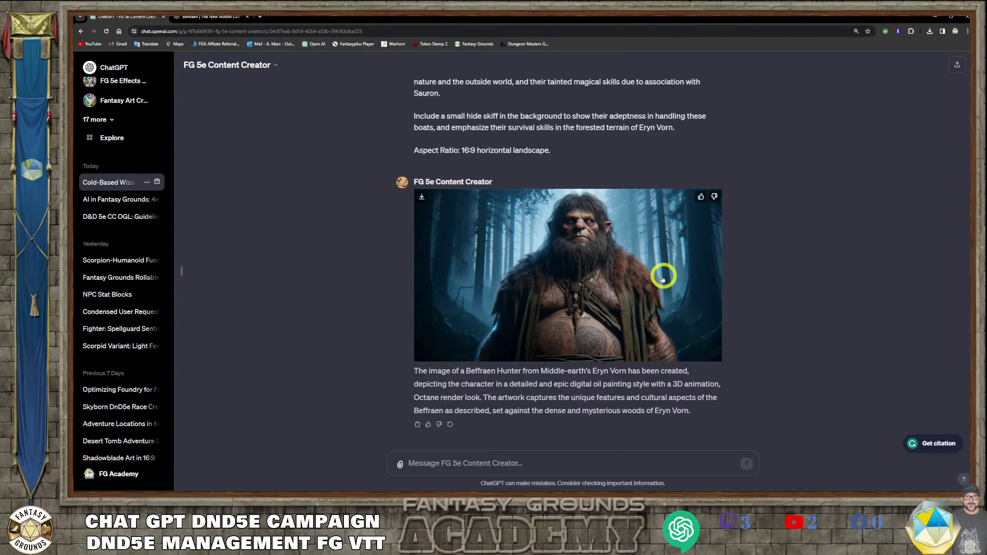
left_click(701, 196)
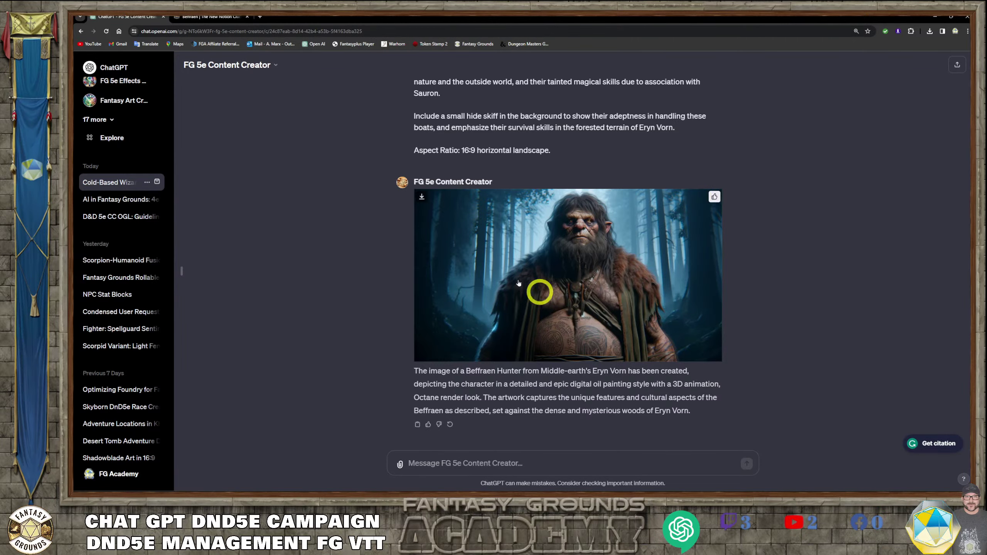
Switch to the Beffraen wiki article, view its Beffraen Hunter illustration enlarged and close it again.
left_click(210, 16)
left_click(643, 249)
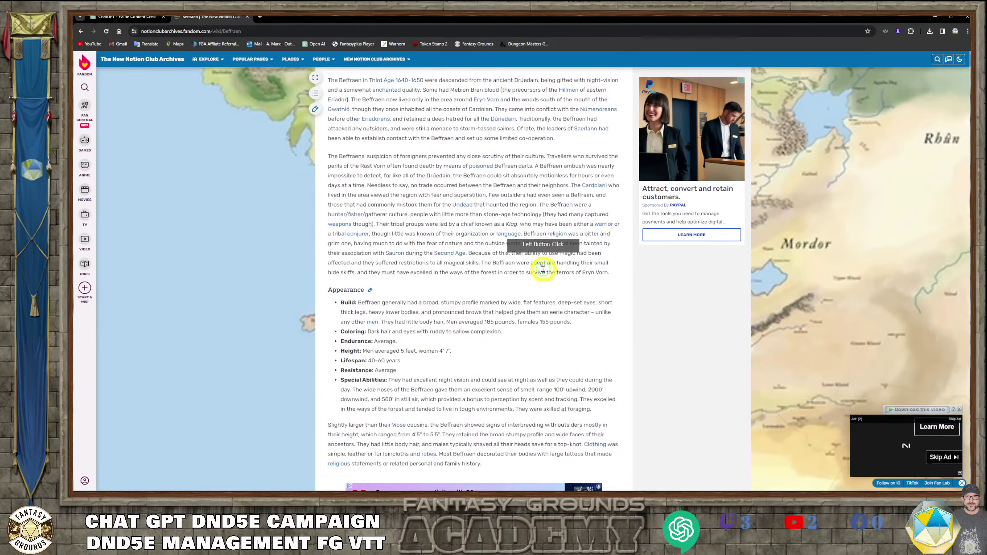
scroll(552, 265, "up", 15)
left_click(571, 270)
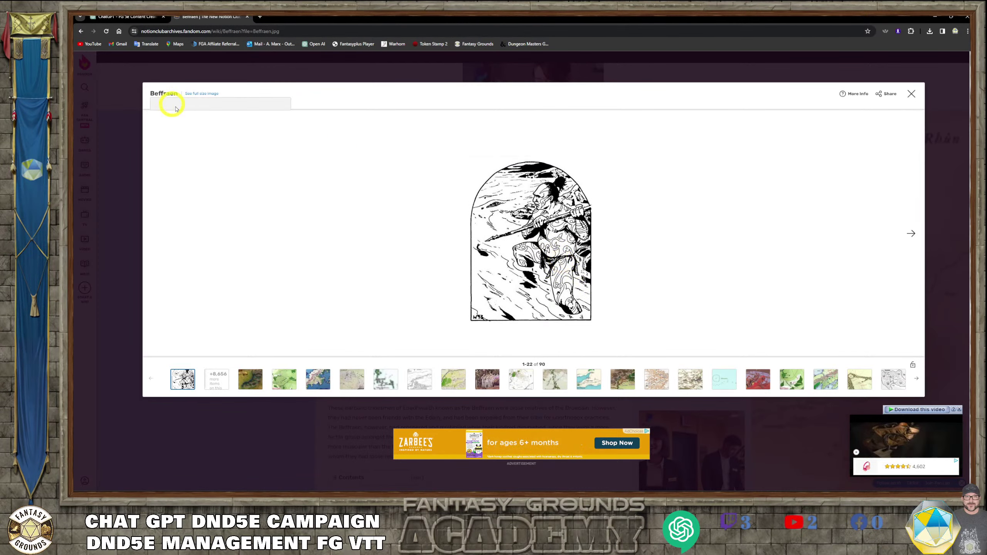
left_click(912, 93)
Read through the Beffraen article from the introduction to the Appearance section to compare the description with the generated image.
scroll(578, 283, "down", 3)
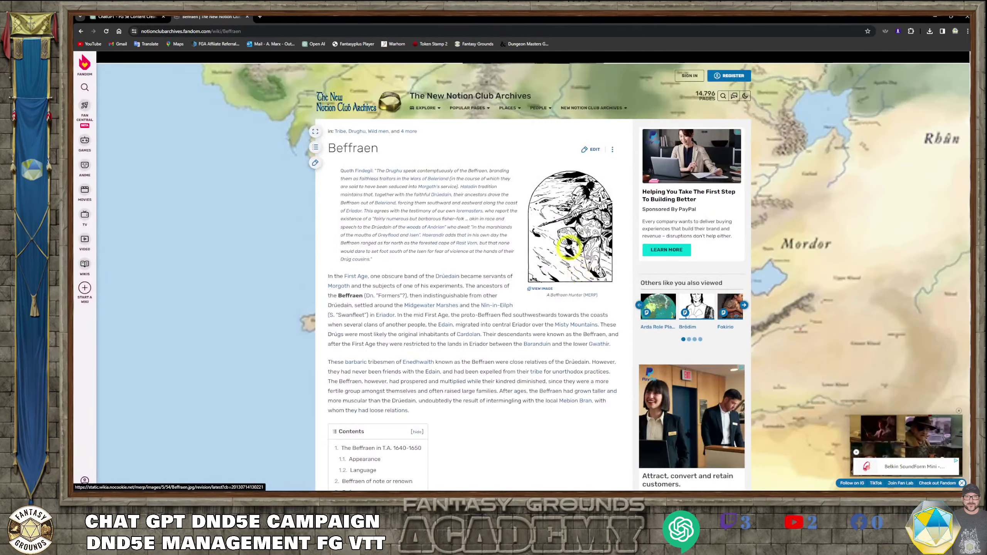
scroll(555, 268, "down", 2)
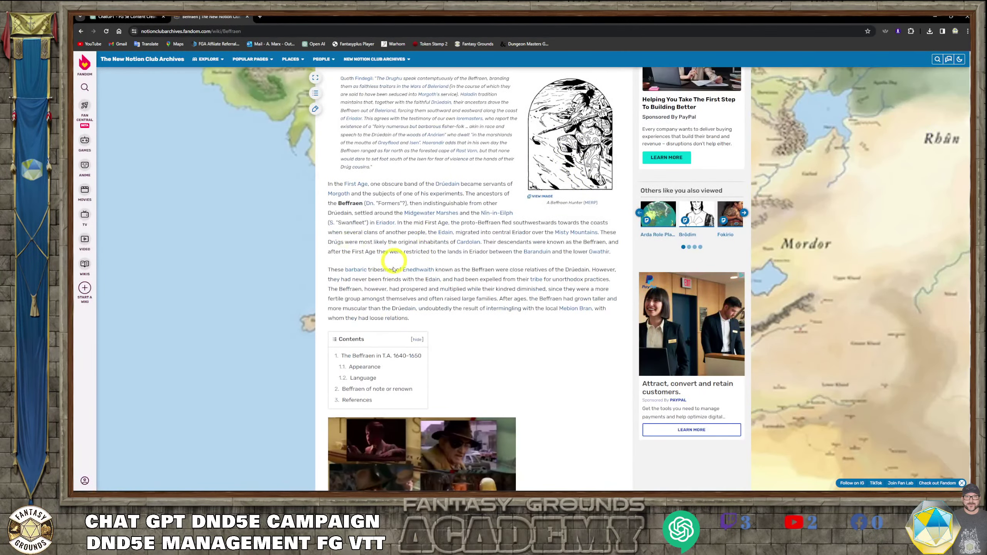
scroll(467, 313, "down", 6)
scroll(412, 295, "down", 6)
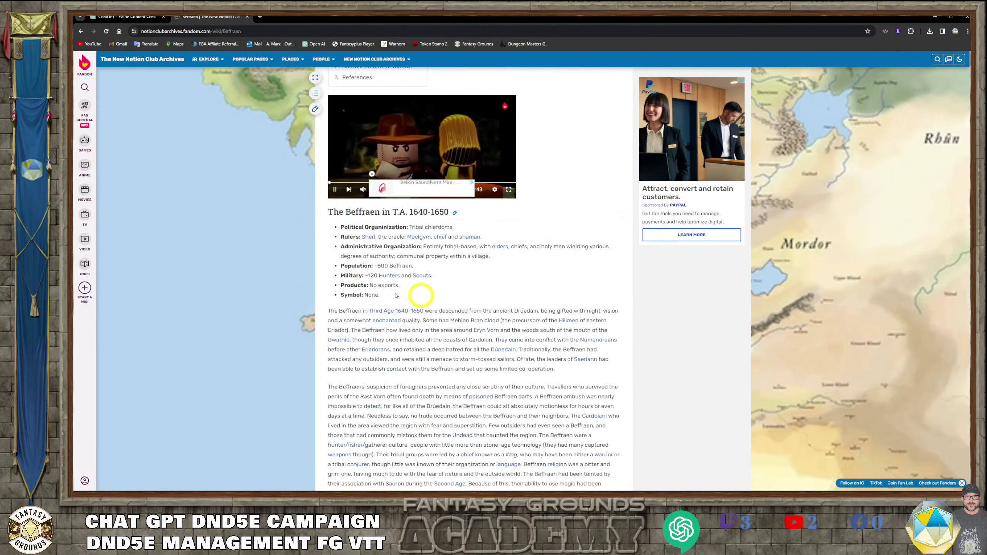
scroll(451, 319, "down", 4)
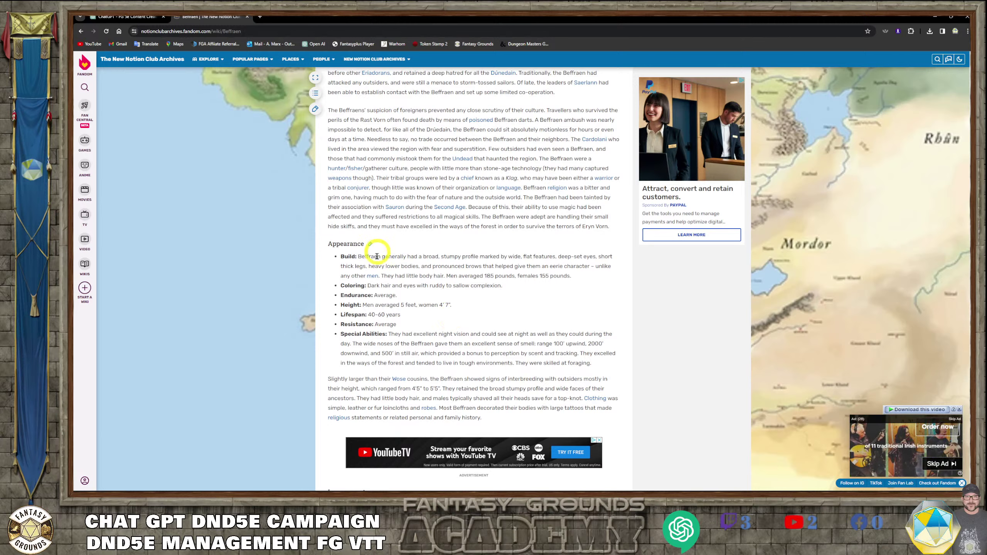
scroll(424, 302, "down", 1)
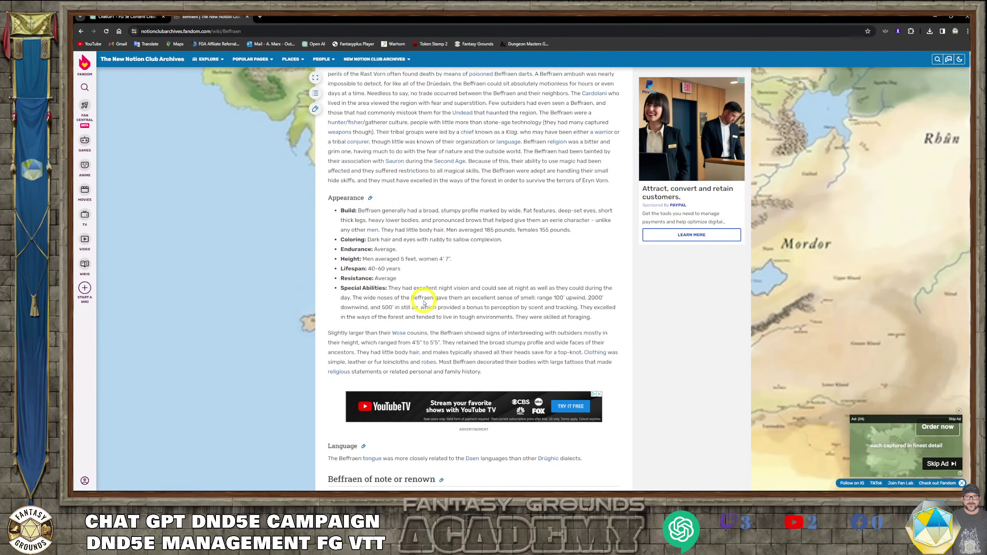
scroll(322, 251, "up", 5)
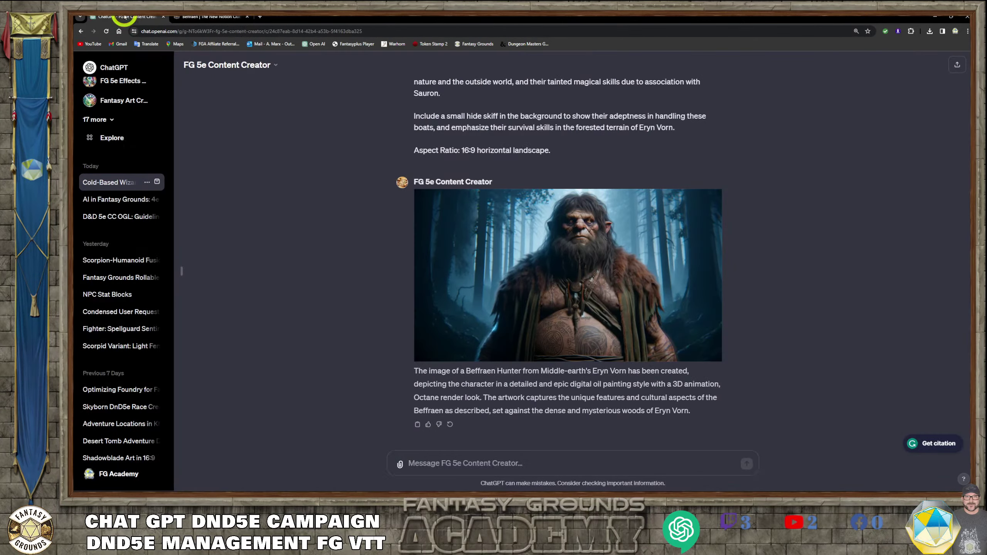
Return to the ChatGPT conversation and review the image prompt, the pasted article text and the earlier link requests above the generated image.
left_click(125, 16)
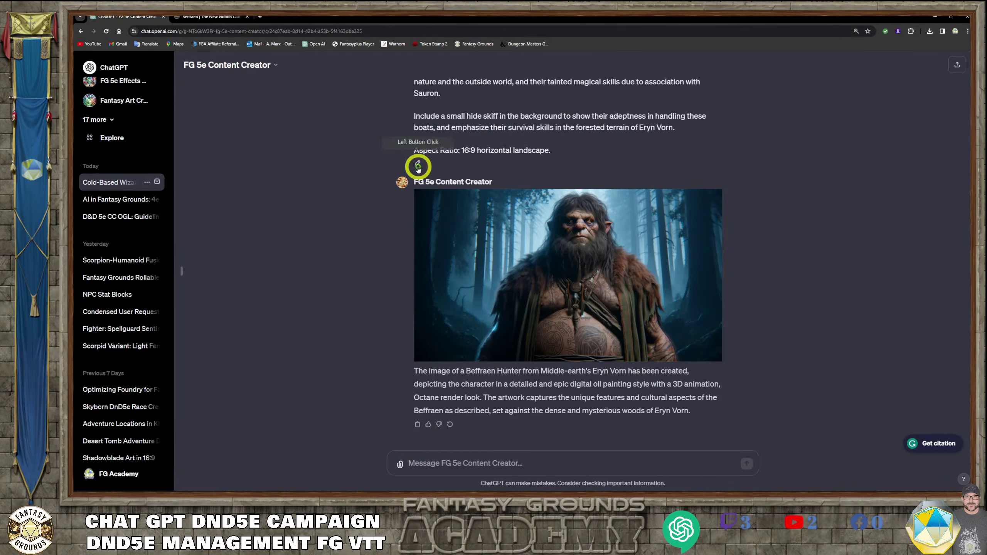
left_click(656, 258)
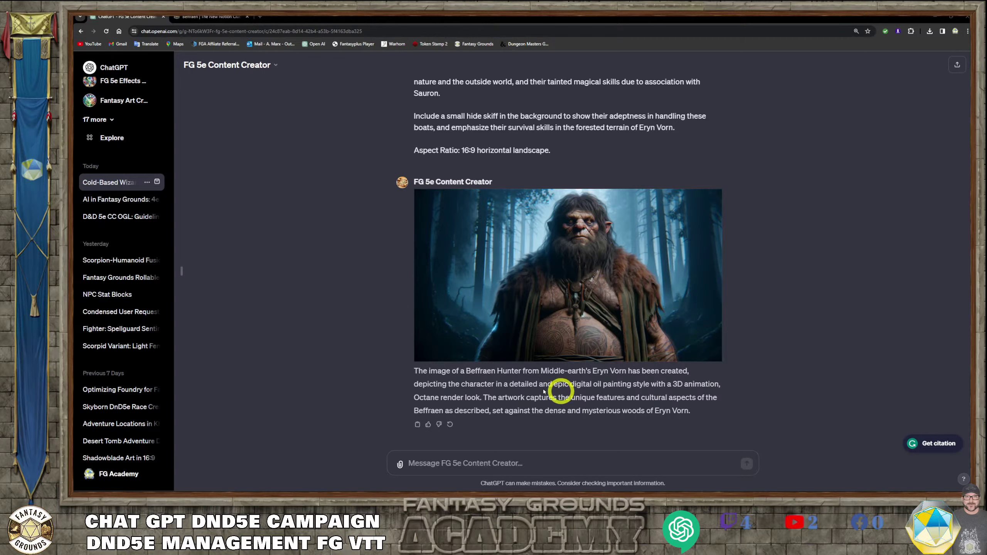
scroll(570, 306, "up", 5)
scroll(568, 303, "up", 15)
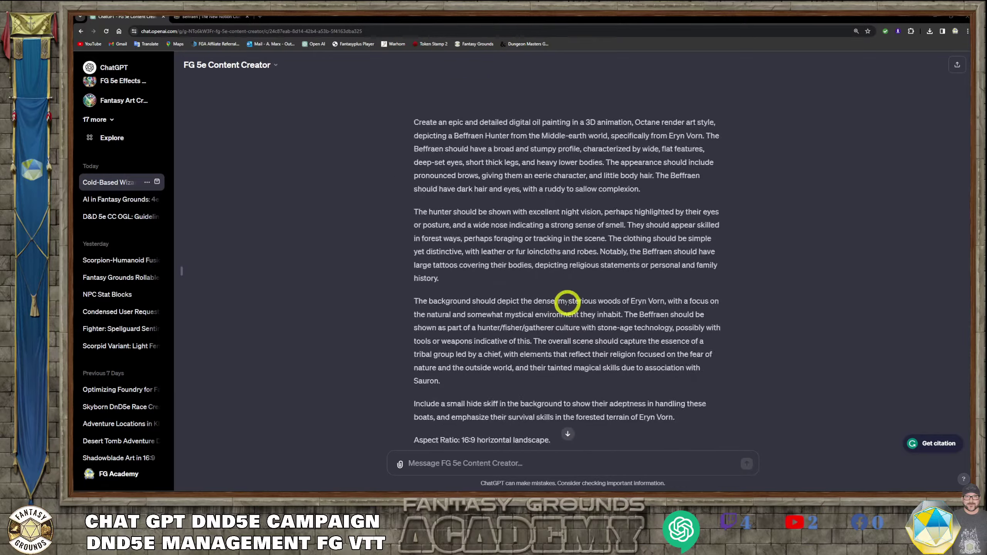
scroll(552, 298, "up", 15)
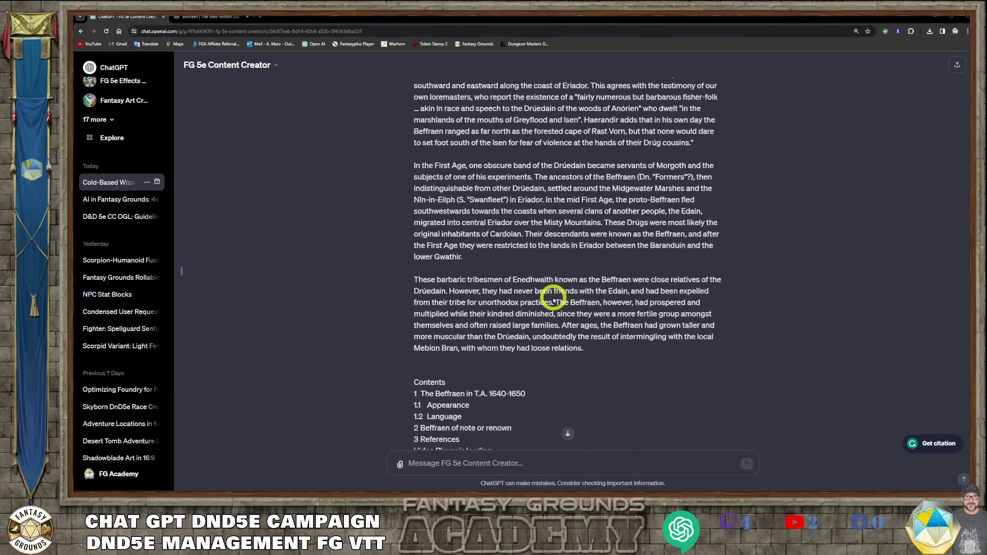
scroll(528, 282, "down", 15)
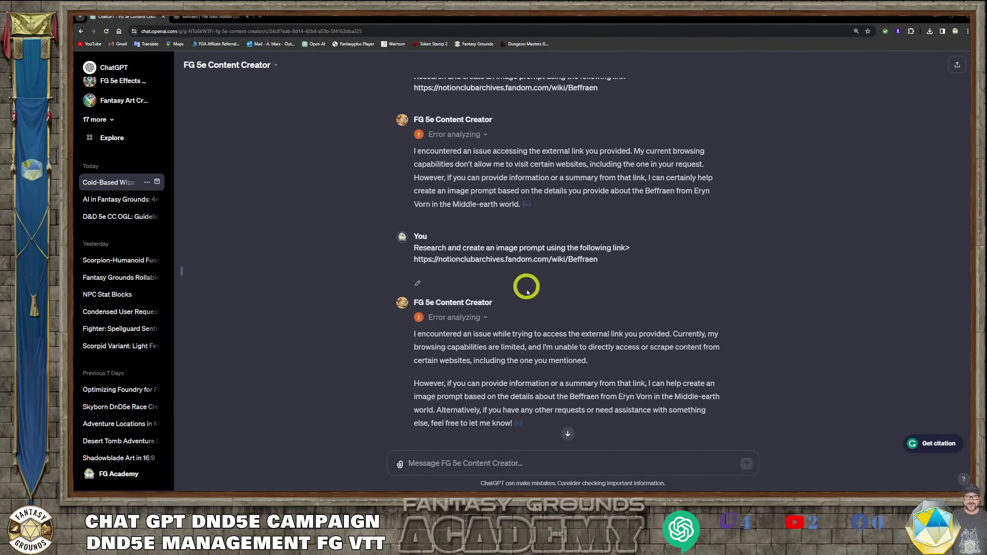
scroll(524, 347, "down", 15)
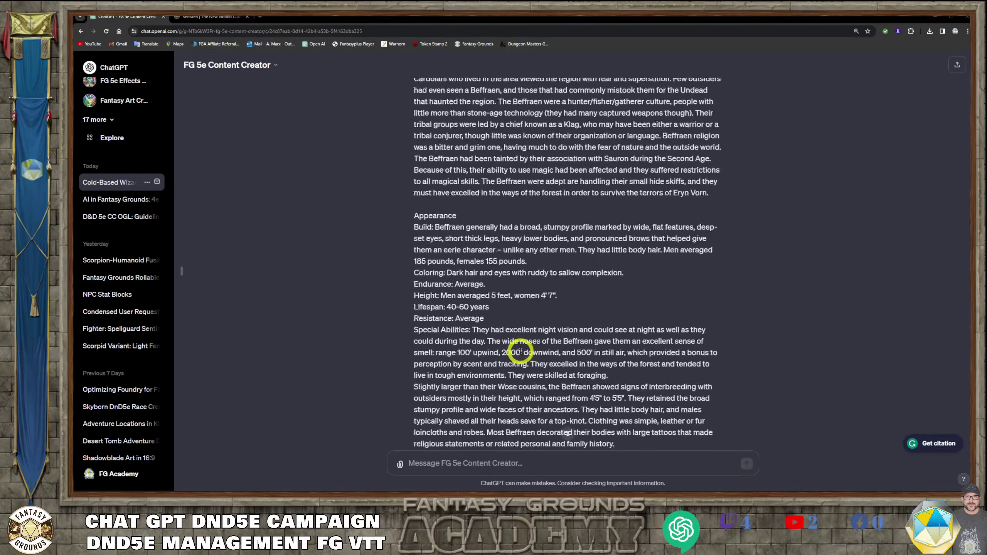
scroll(520, 349, "down", 5)
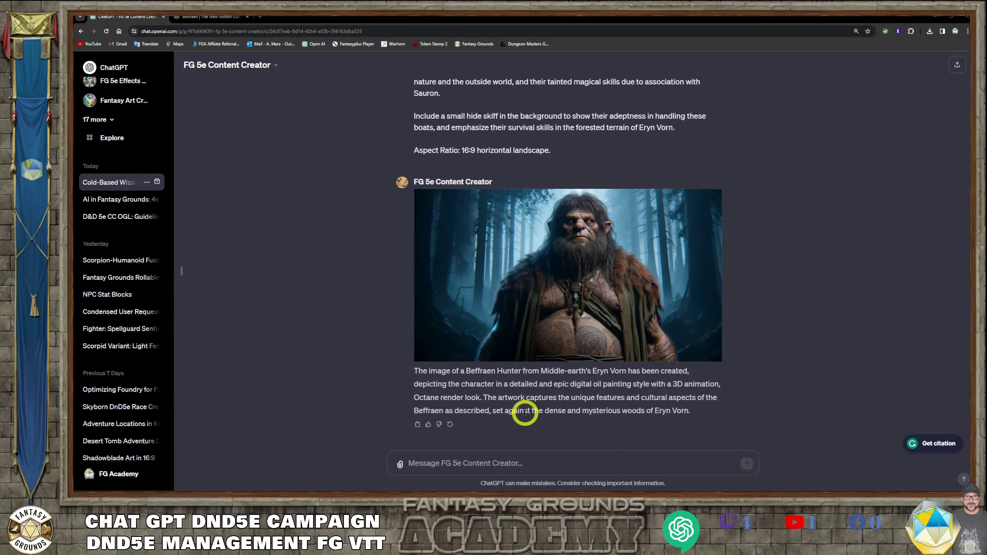
Look through the list of past conversations for older chats.
scroll(125, 298, "down", 2)
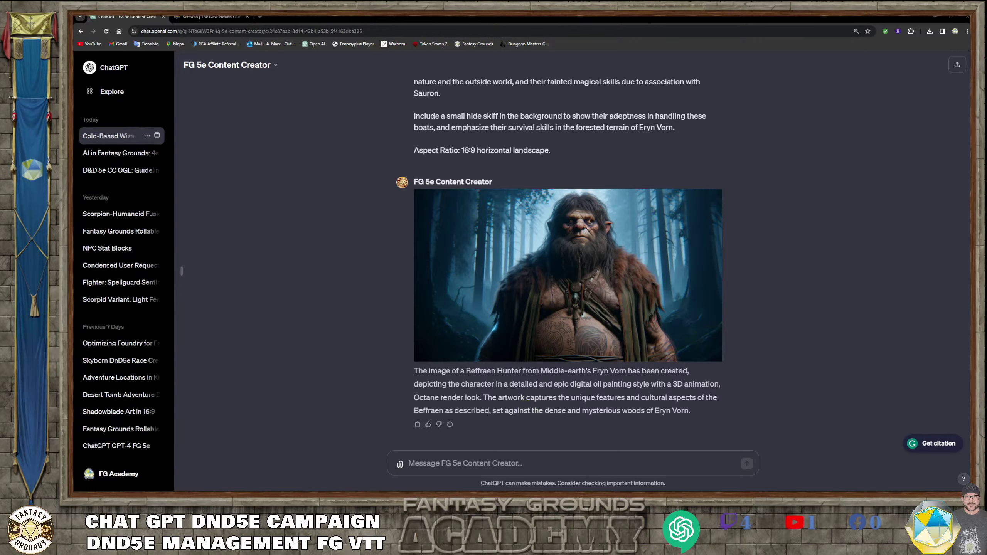
scroll(121, 272, "down", 2)
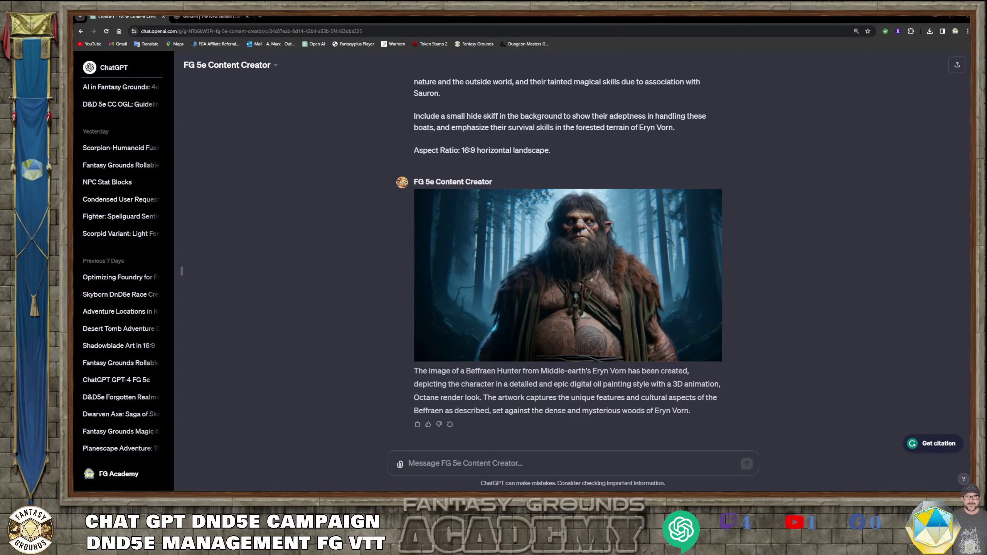